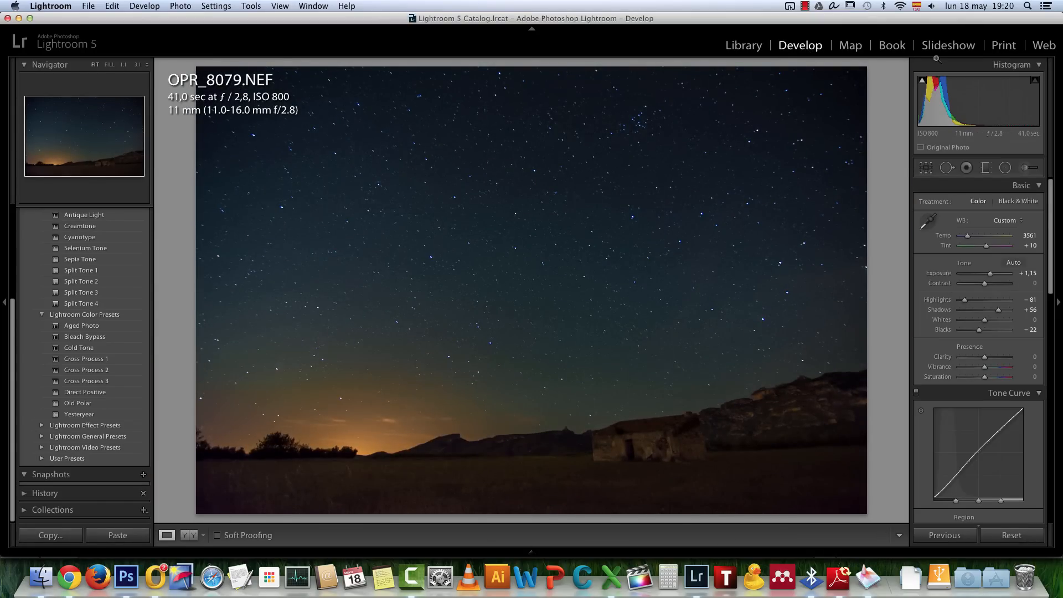
# Show the filmstrip and open the first photo of the sequence, OPR_7890.NEF
pyautogui.click(535, 550)
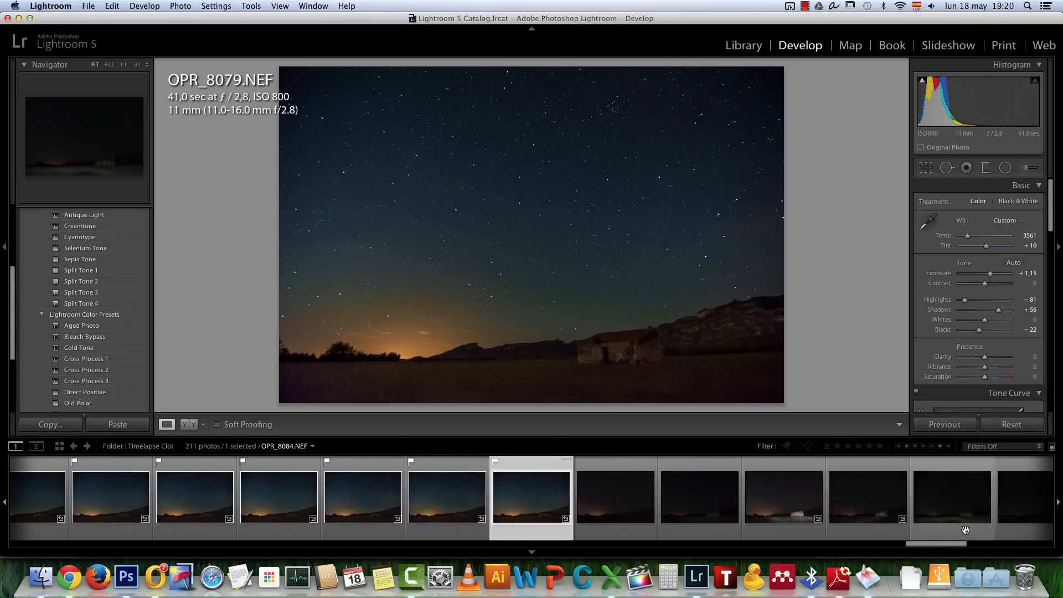
pyautogui.moveTo(951, 543); pyautogui.dragTo(41, 544)
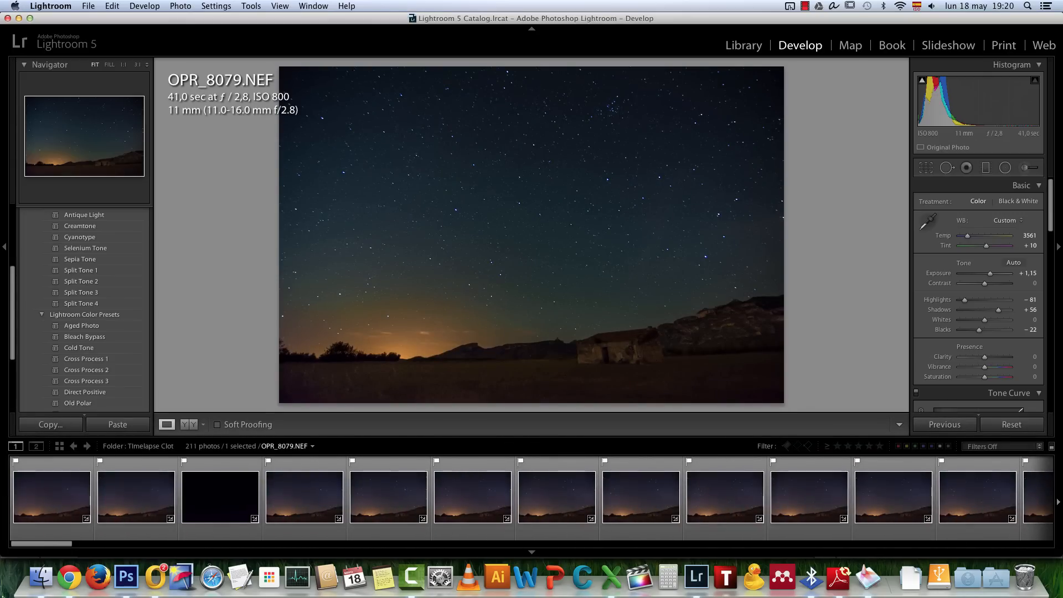
pyautogui.click(50, 504)
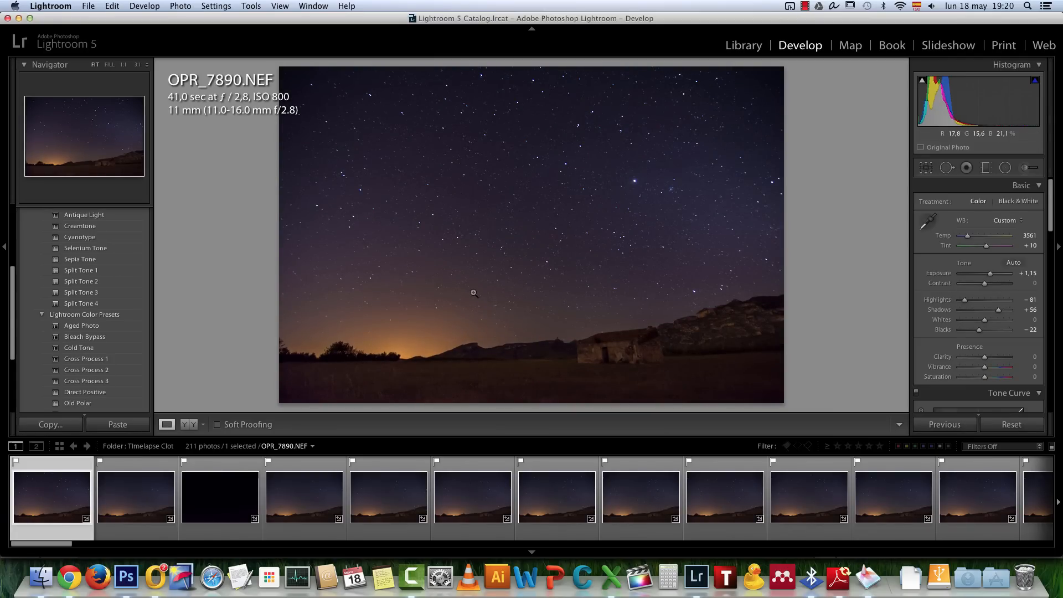
# Inspect several areas of the black frame OPR_7894.NEF at 1:1 magnification for hot pixels
pyautogui.click(221, 489)
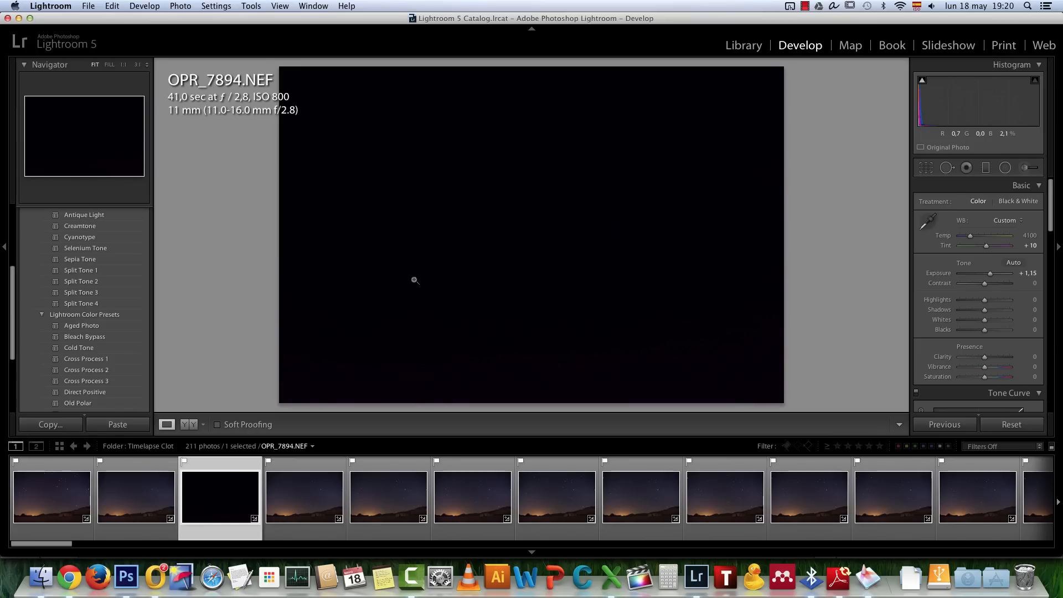
pyautogui.click(541, 199)
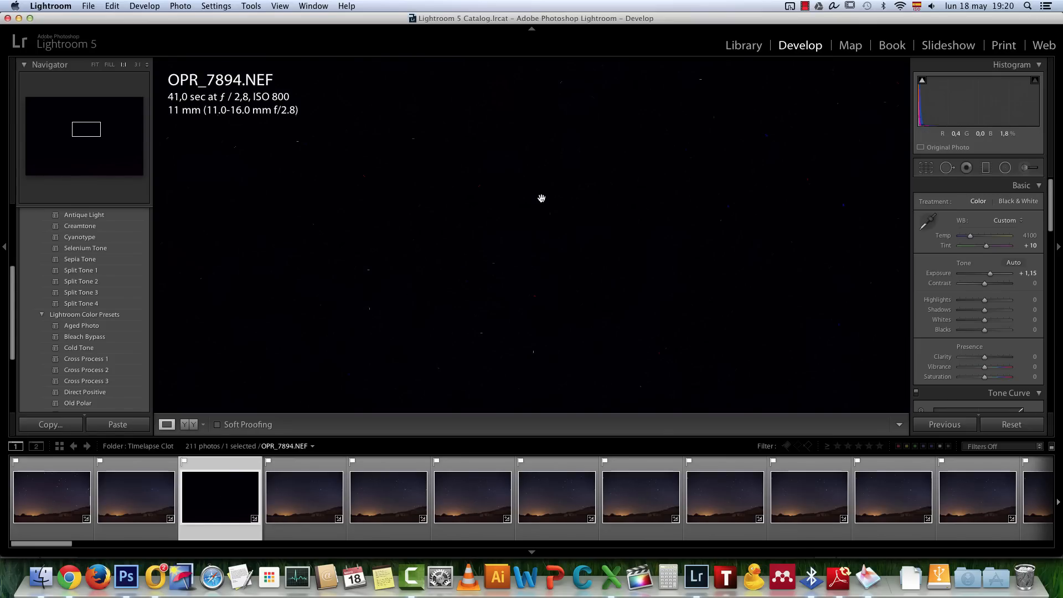
pyautogui.moveTo(381, 243); pyautogui.dragTo(433, 215)
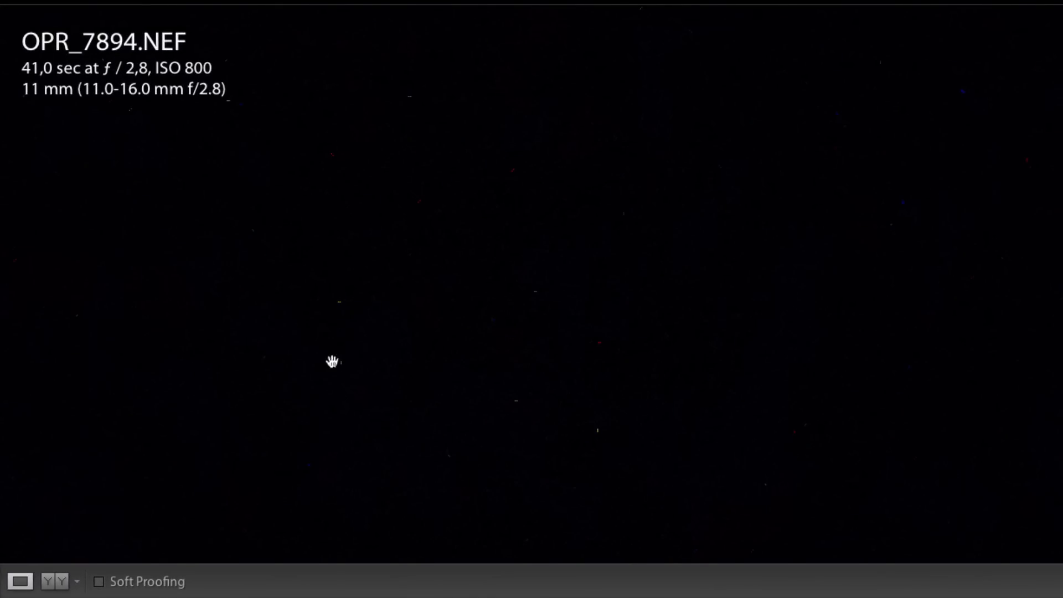
pyautogui.moveTo(612, 449); pyautogui.dragTo(492, 377)
pyautogui.moveTo(740, 438); pyautogui.dragTo(490, 309)
pyautogui.click(610, 307)
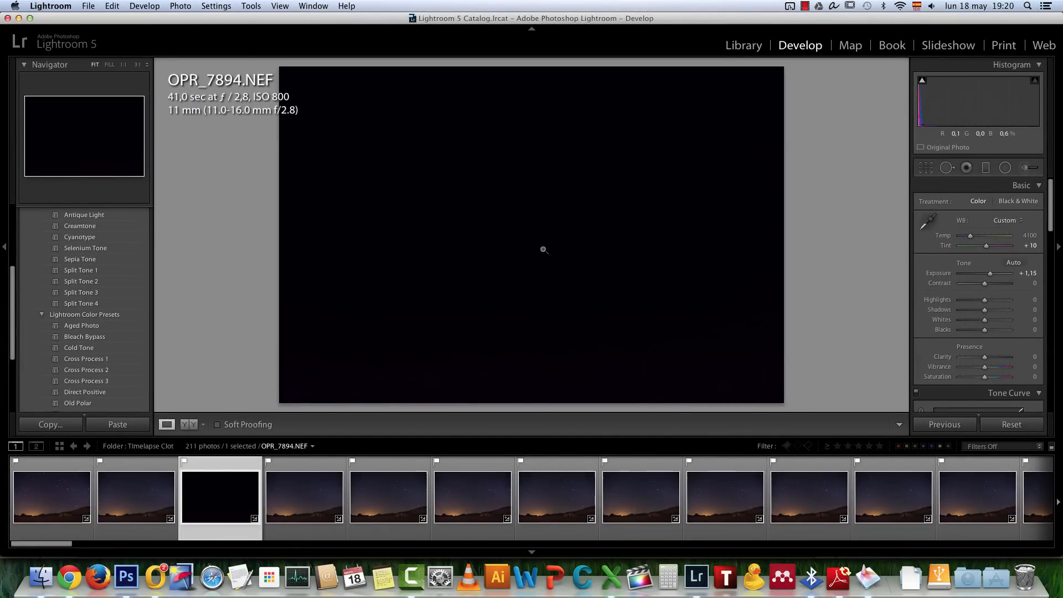
pyautogui.click(544, 250)
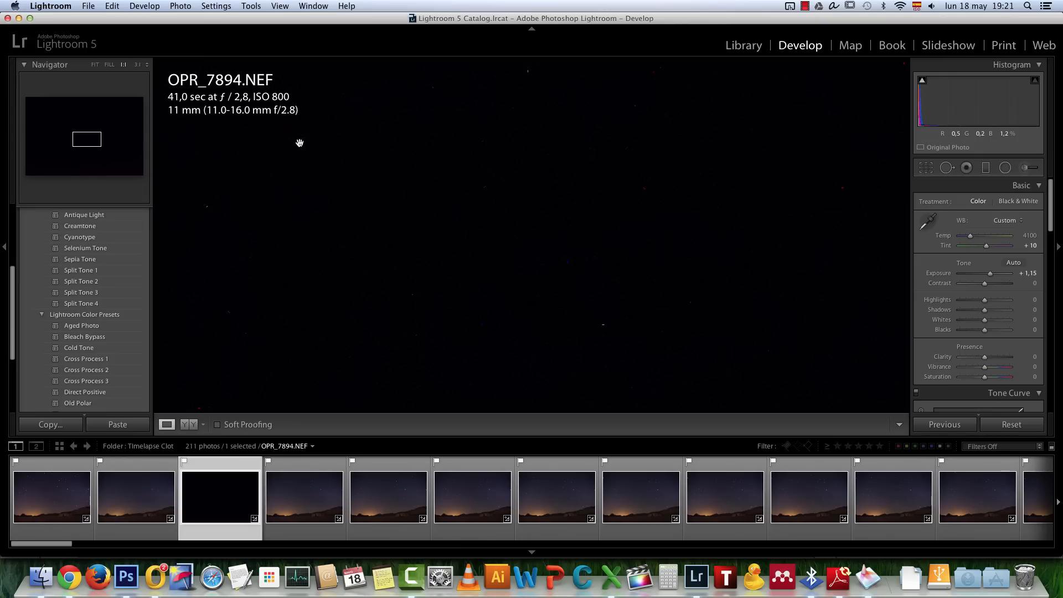
pyautogui.moveTo(712, 165); pyautogui.dragTo(504, 313)
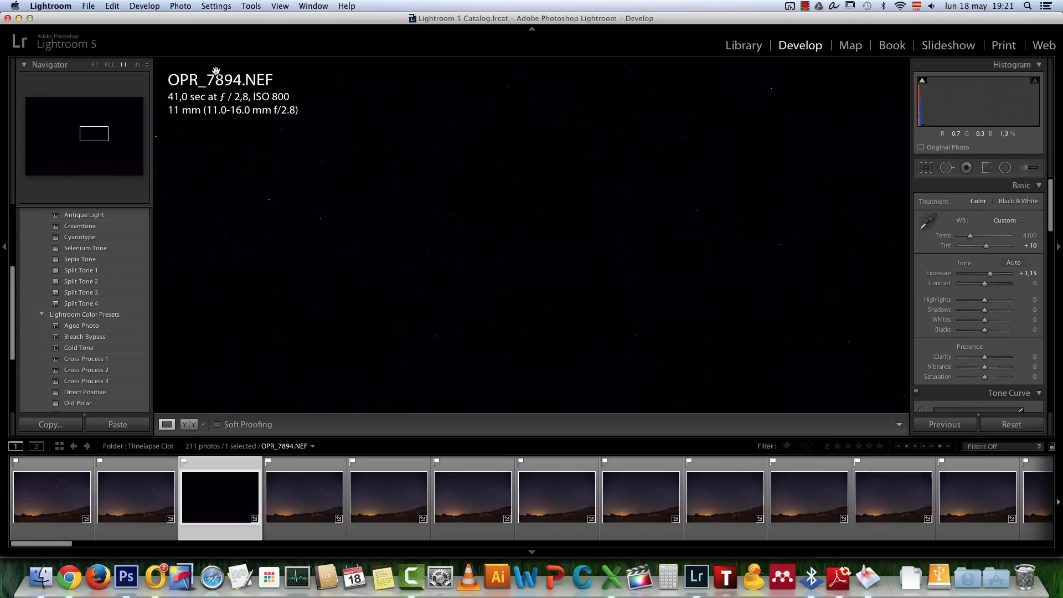
pyautogui.moveTo(322, 210); pyautogui.dragTo(483, 221)
pyautogui.click(348, 330)
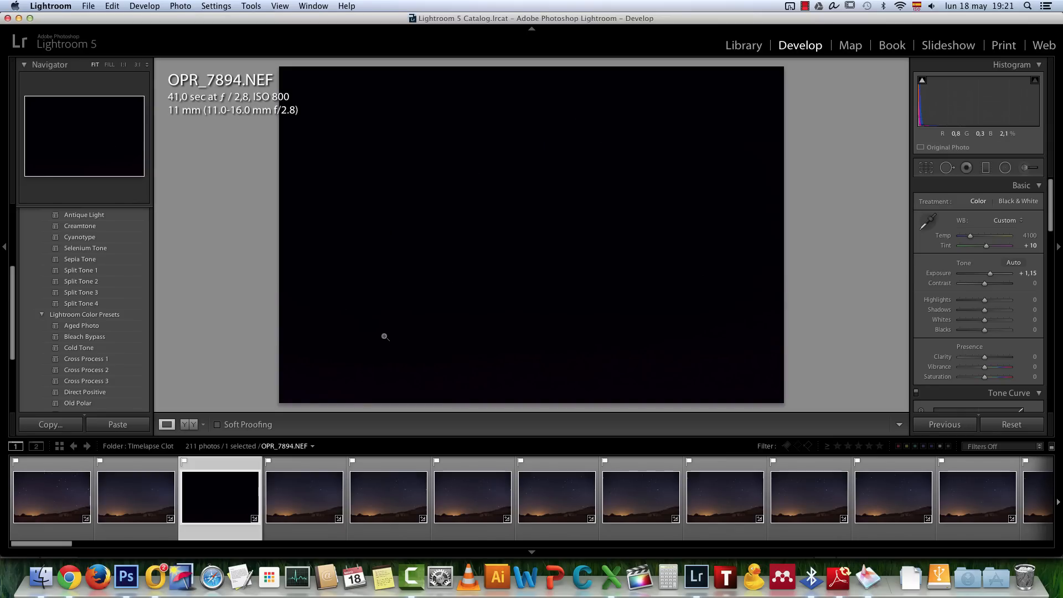
# Reset all develop settings of the first photo, OPR_7890.NEF, and set its Shadows to +41
pyautogui.click(299, 499)
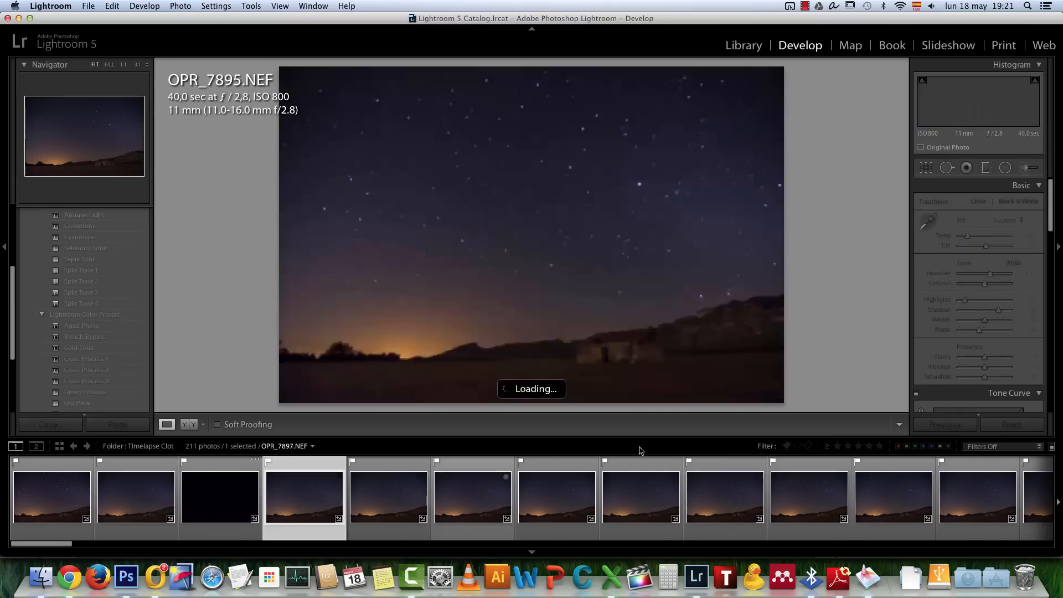
pyautogui.click(68, 492)
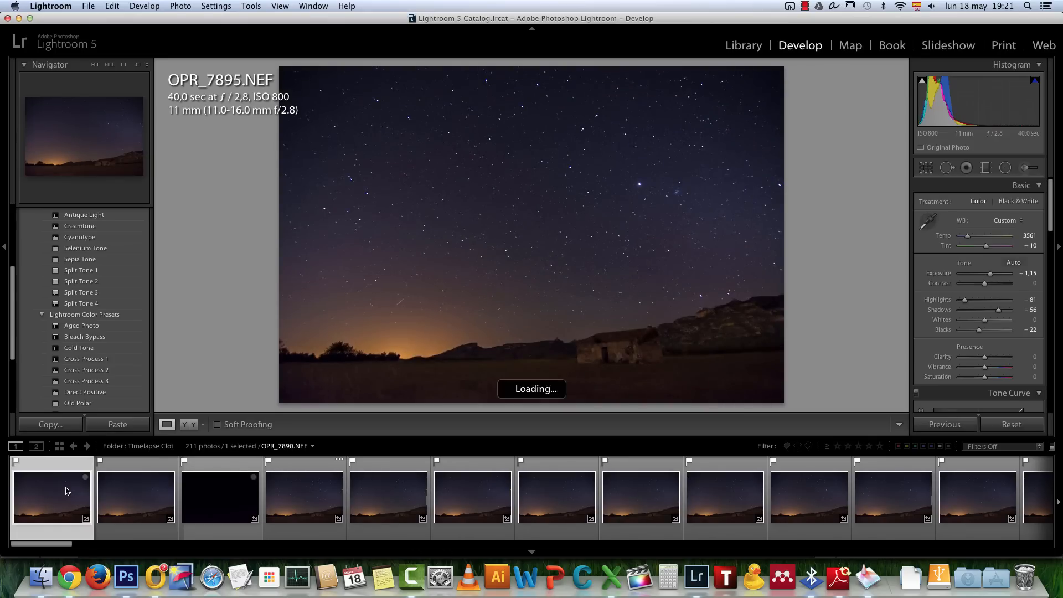
pyautogui.click(1016, 425)
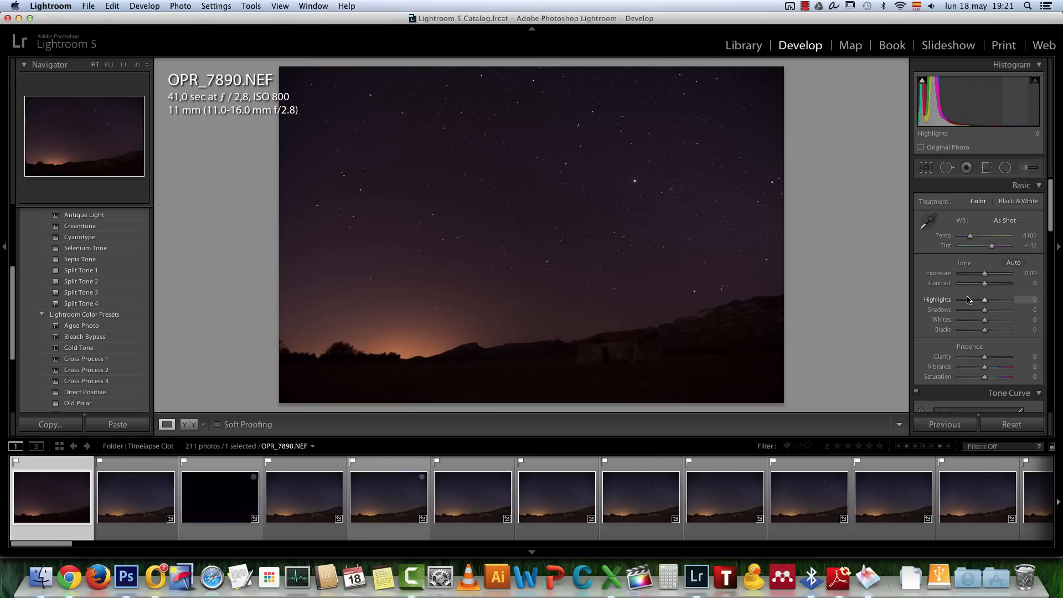
pyautogui.moveTo(984, 309)
pyautogui.mouseDown()
pyautogui.moveTo(1021, 313)
pyautogui.moveTo(995, 310)
pyautogui.mouseUp()
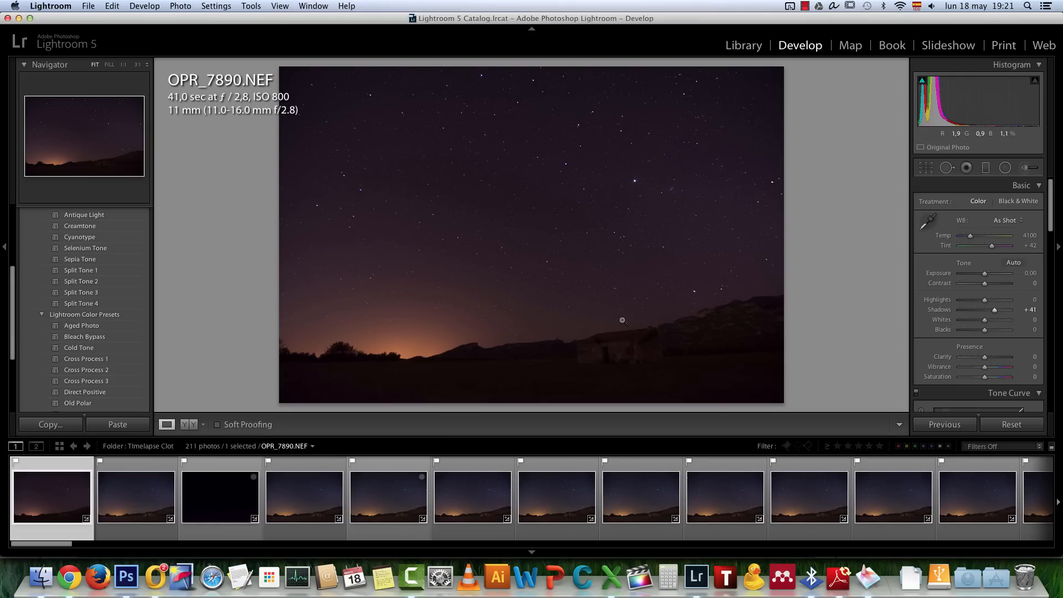
# Compare the light-painted house photos OPR_8082.NEF and OPR_8086.NEF with the unlit frame OPR_8079.NEF near the end of the sequence
pyautogui.moveTo(51, 543); pyautogui.dragTo(968, 530)
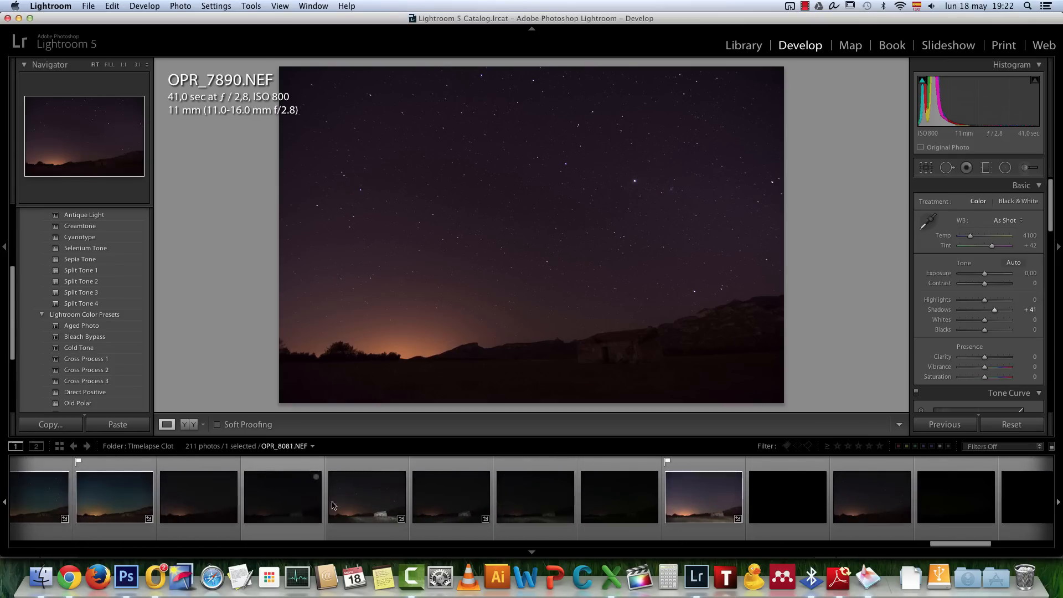
pyautogui.click(366, 503)
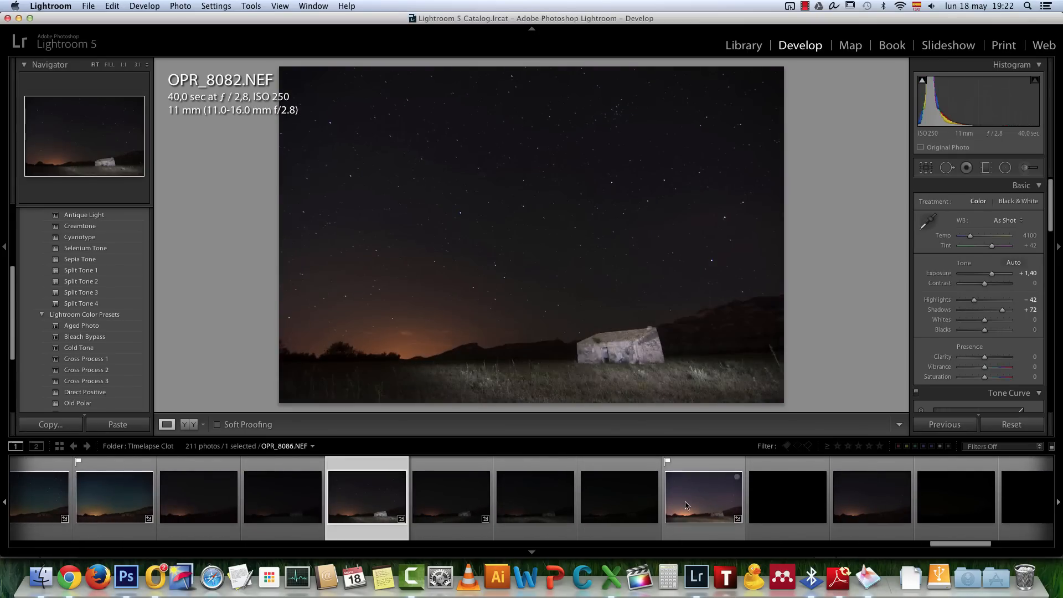
pyautogui.click(704, 505)
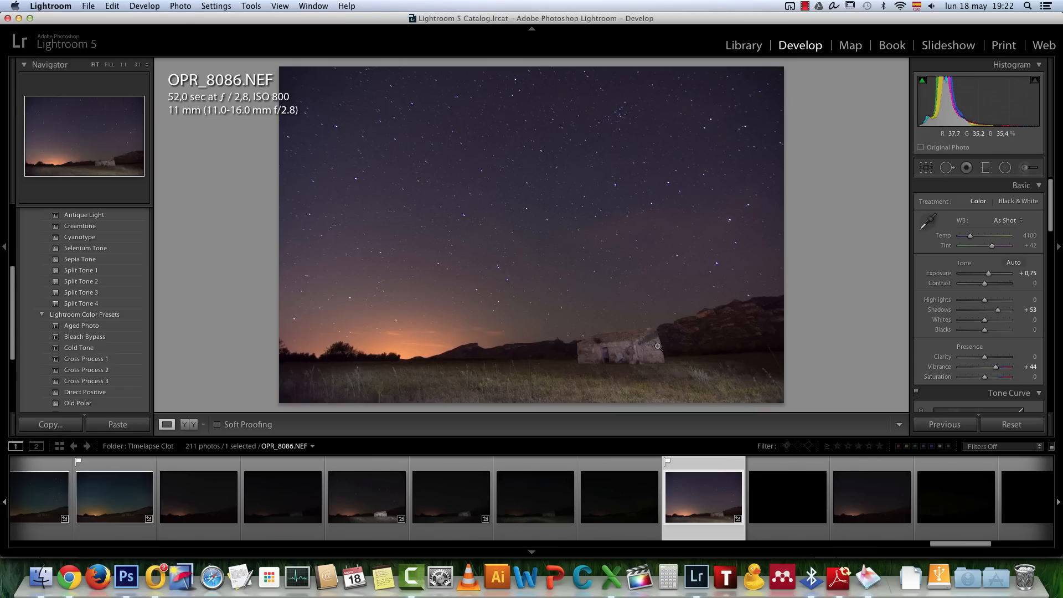
pyautogui.click(98, 505)
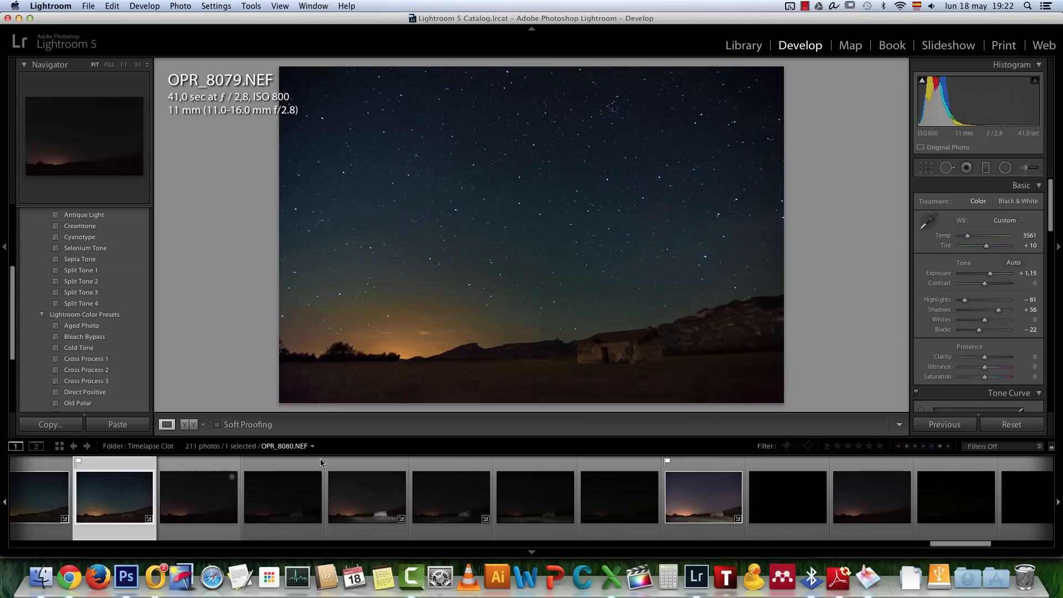
pyautogui.click(703, 497)
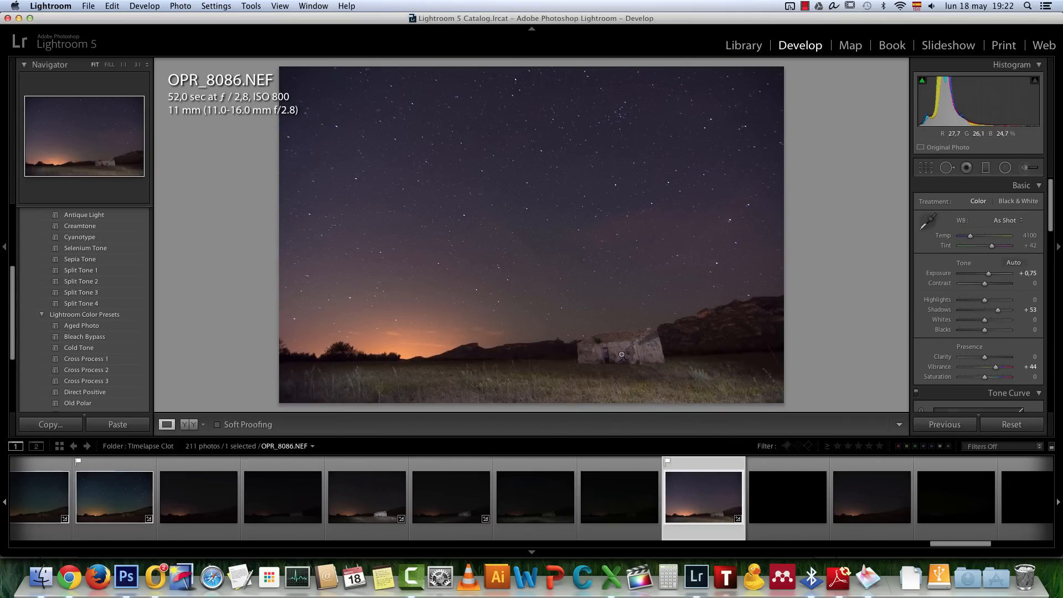
# Try an Exposure of +0.75 on the first photo, OPR_7890.NEF, and reset its Shadows and Exposure to 0
pyautogui.hscroll(-3, 947, 551)
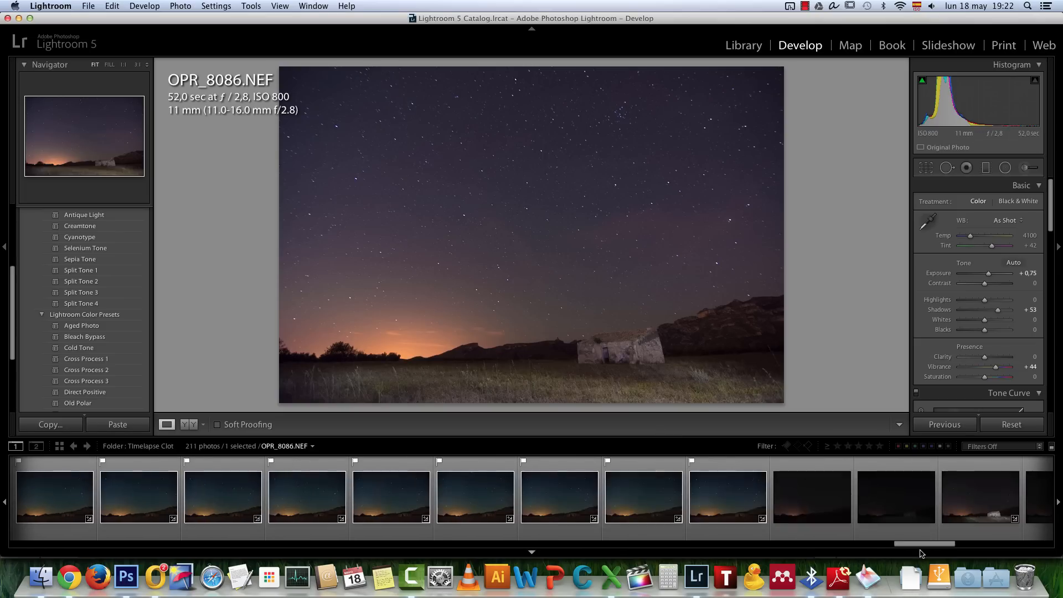
pyautogui.moveTo(943, 547); pyautogui.dragTo(56, 547)
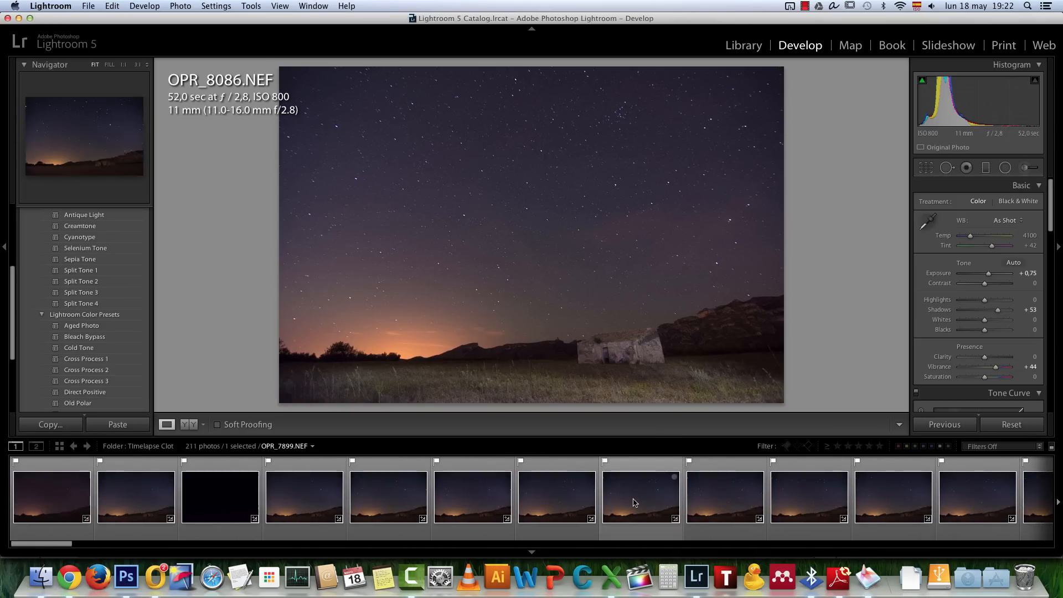
pyautogui.click(61, 496)
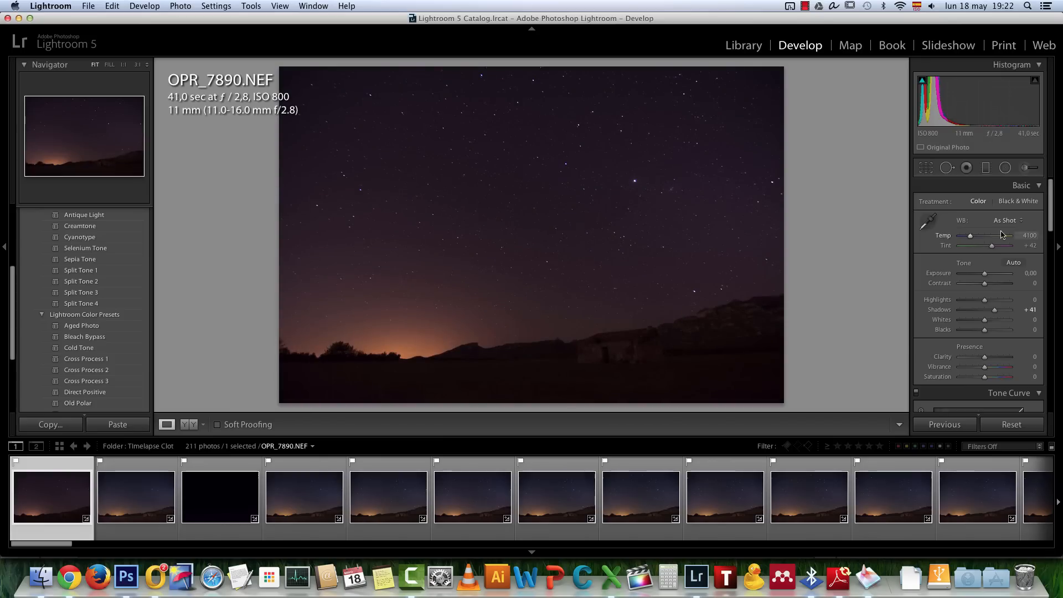
pyautogui.moveTo(988, 275); pyautogui.dragTo(991, 276)
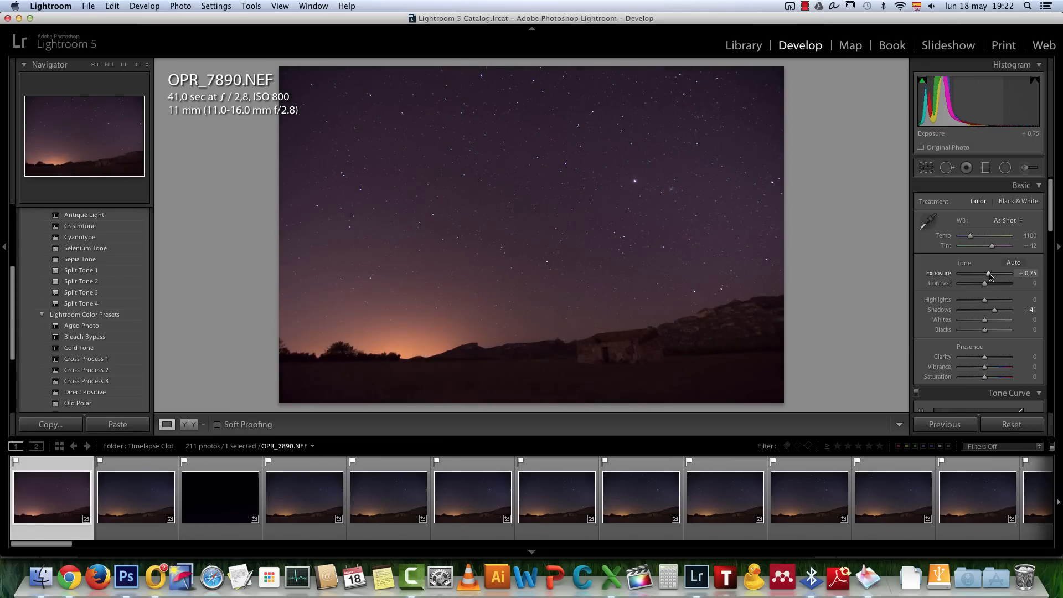
pyautogui.doubleClick(997, 312)
pyautogui.doubleClick(995, 273)
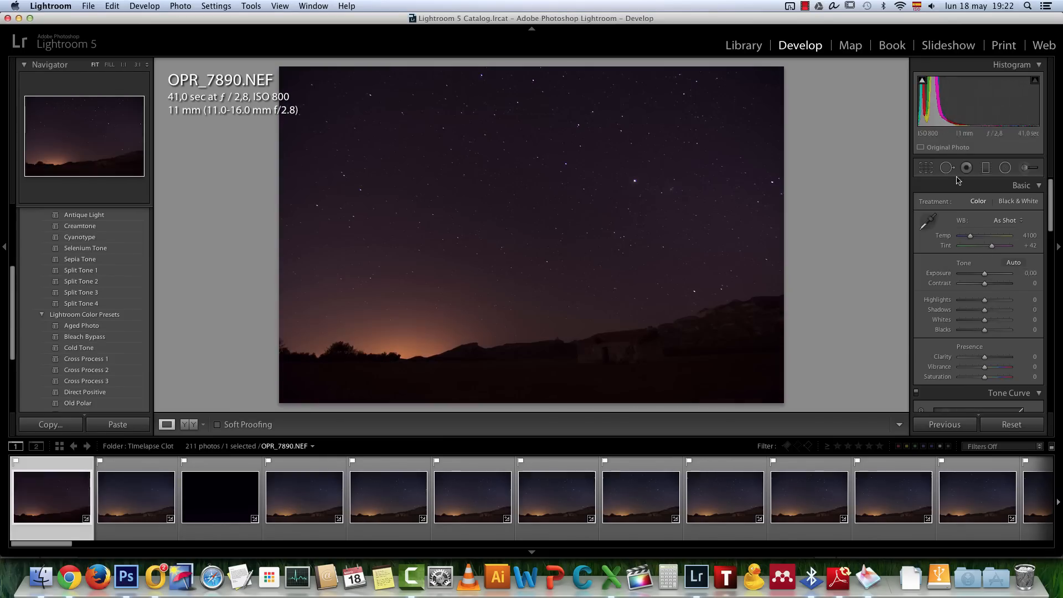
# Paint an Adjustment Brush mask of size 16 over the ground, house and mountains with the mask overlay displayed
pyautogui.click(1026, 169)
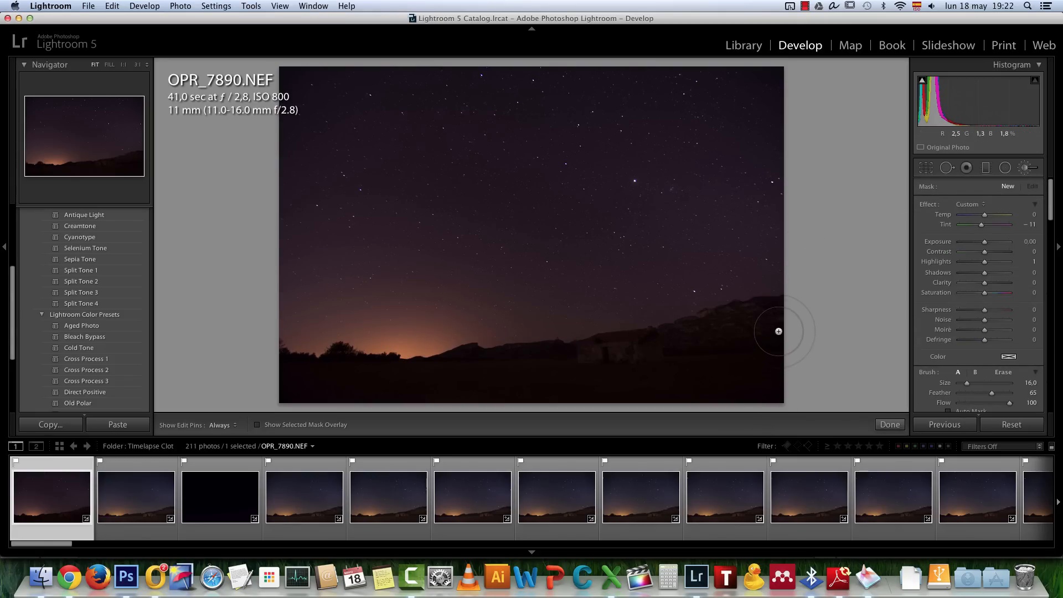
pyautogui.press('o')
pyautogui.moveTo(753, 332)
pyautogui.mouseDown()
pyautogui.moveTo(709, 356)
pyautogui.moveTo(768, 352)
pyautogui.moveTo(727, 374)
pyautogui.mouseUp()
pyautogui.press('cmd+z')
pyautogui.moveTo(771, 320)
pyautogui.mouseDown()
pyautogui.moveTo(718, 351)
pyautogui.moveTo(781, 366)
pyautogui.moveTo(690, 381)
pyautogui.moveTo(660, 371)
pyautogui.moveTo(726, 346)
pyautogui.moveTo(645, 375)
pyautogui.moveTo(485, 398)
pyautogui.moveTo(597, 377)
pyautogui.moveTo(447, 393)
pyautogui.moveTo(281, 388)
pyautogui.moveTo(305, 405)
pyautogui.mouseUp()
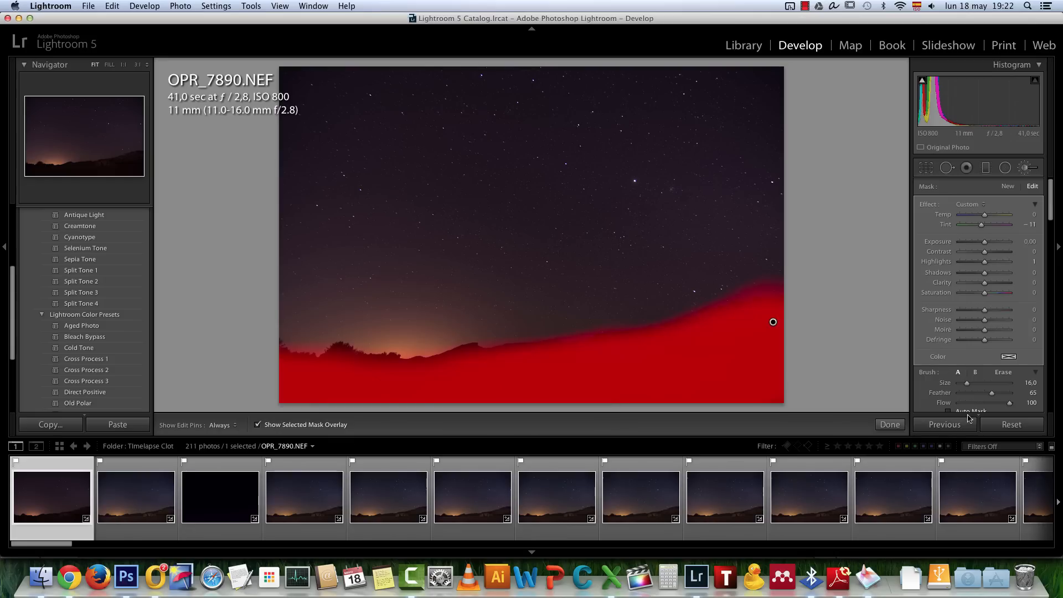
pyautogui.press('alt')
pyautogui.click(889, 425)
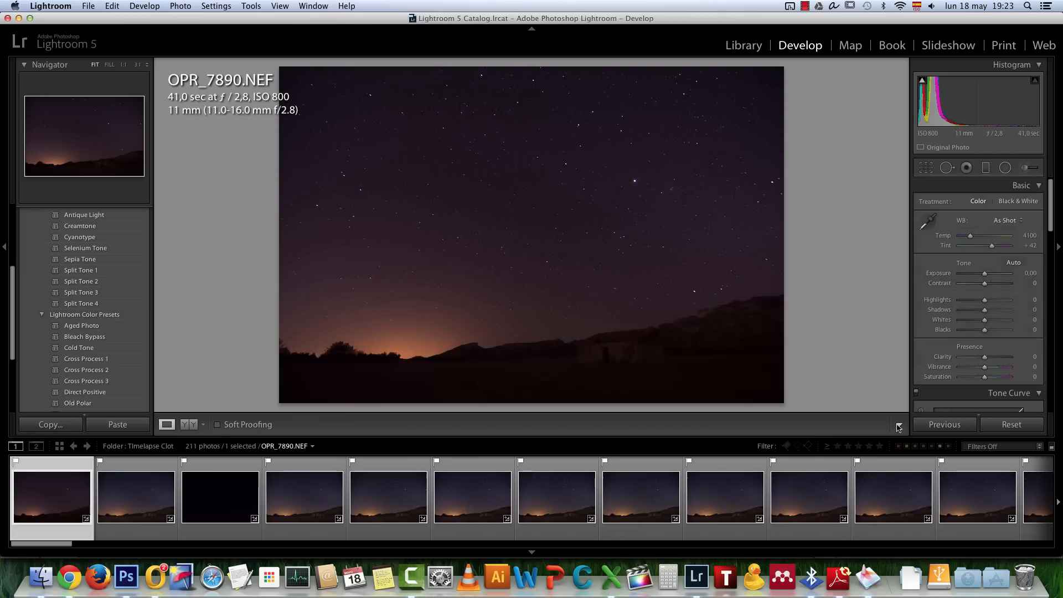
# Reopen the foreground brush mask, hide its overlay, reset its Tint to 0 and raise its Exposure to about 1.63
pyautogui.click(1026, 167)
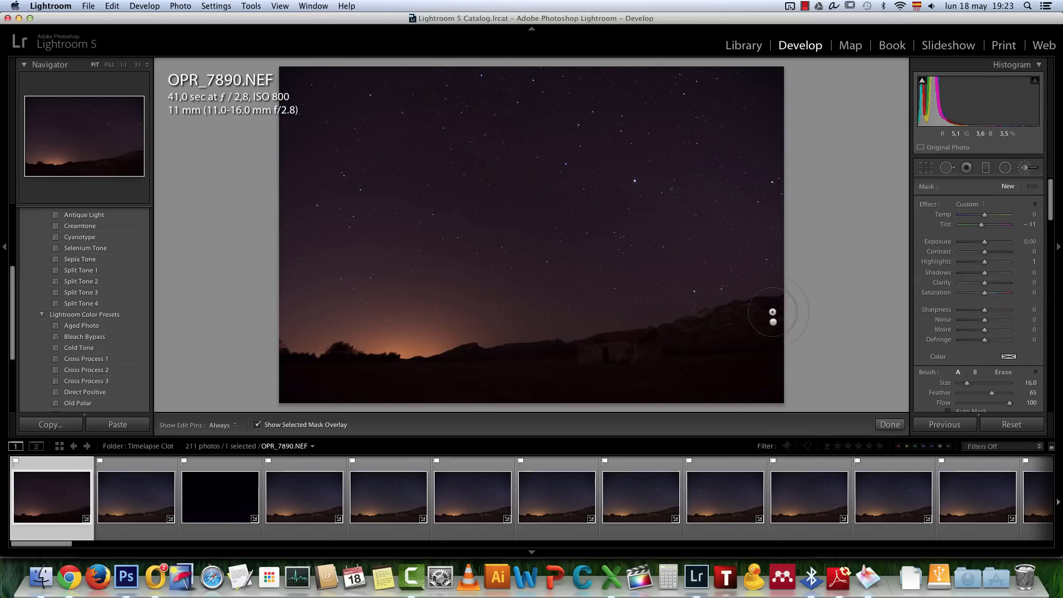
pyautogui.click(774, 324)
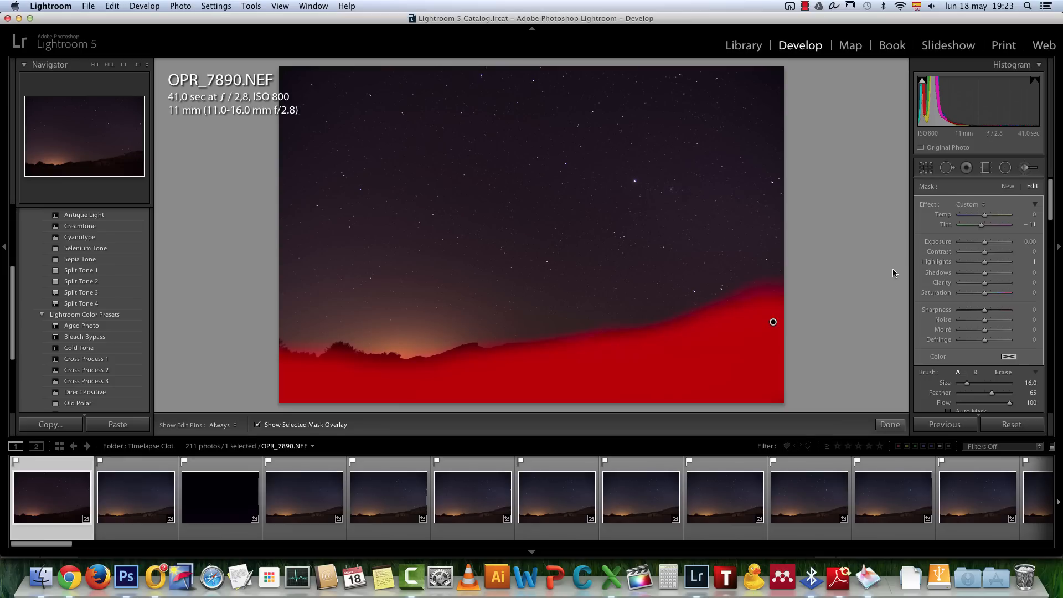
pyautogui.press('o')
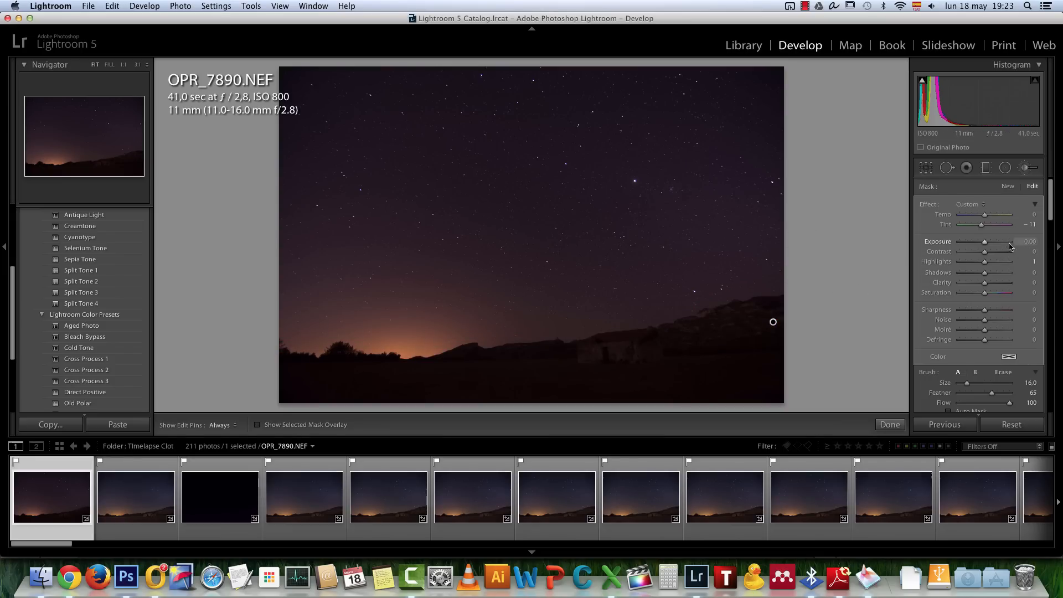
pyautogui.doubleClick(981, 224)
pyautogui.moveTo(985, 242); pyautogui.dragTo(995, 244)
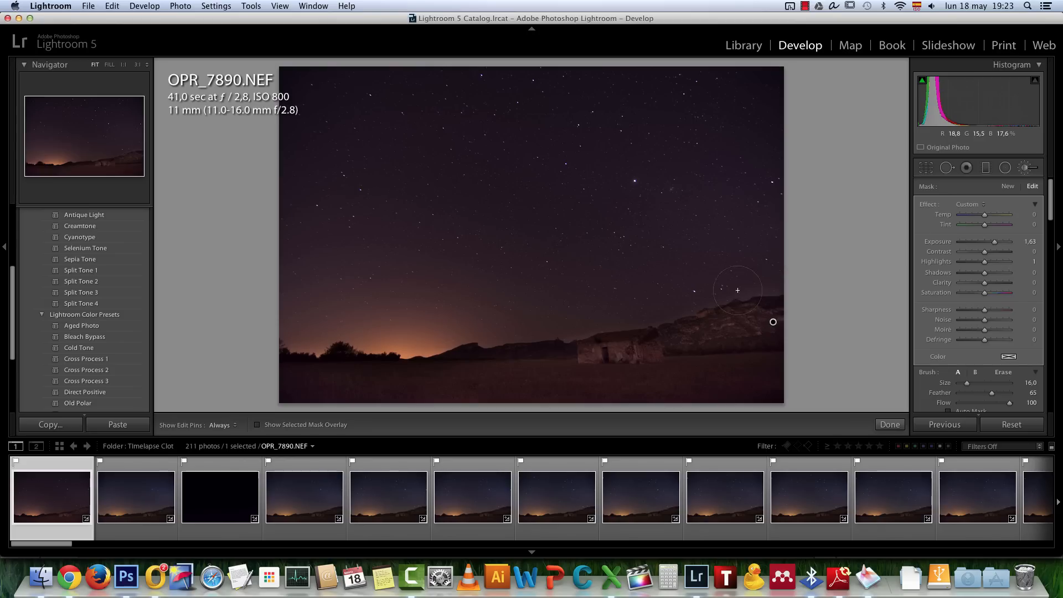
pyautogui.moveTo(995, 243); pyautogui.dragTo(1002, 273)
pyautogui.click(896, 425)
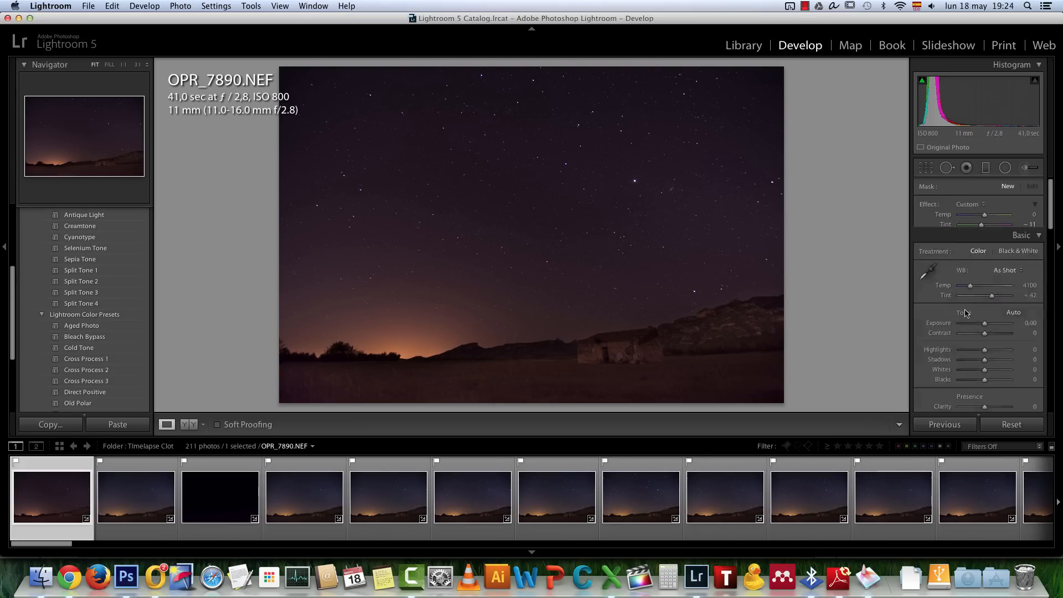
# Set the whole photo's Exposure to +0.35 and cool its white balance by lowering Temp slightly
pyautogui.moveTo(984, 273); pyautogui.dragTo(987, 277)
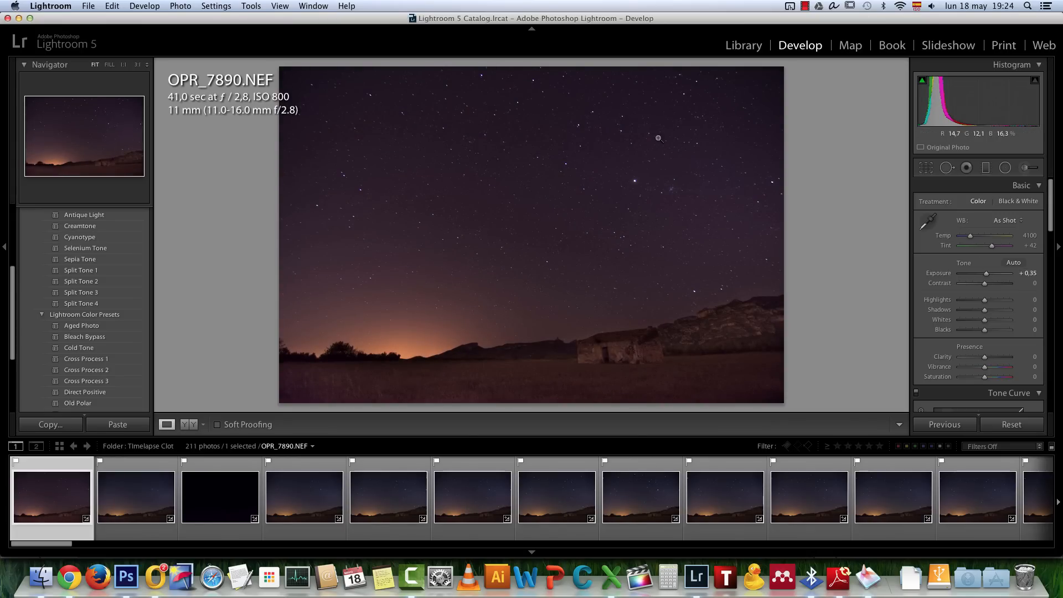
pyautogui.moveTo(970, 239); pyautogui.dragTo(965, 239)
# Examine the graduated filter settings used on OPR_7897.NEF and return to OPR_7890.NEF
pyautogui.click(449, 475)
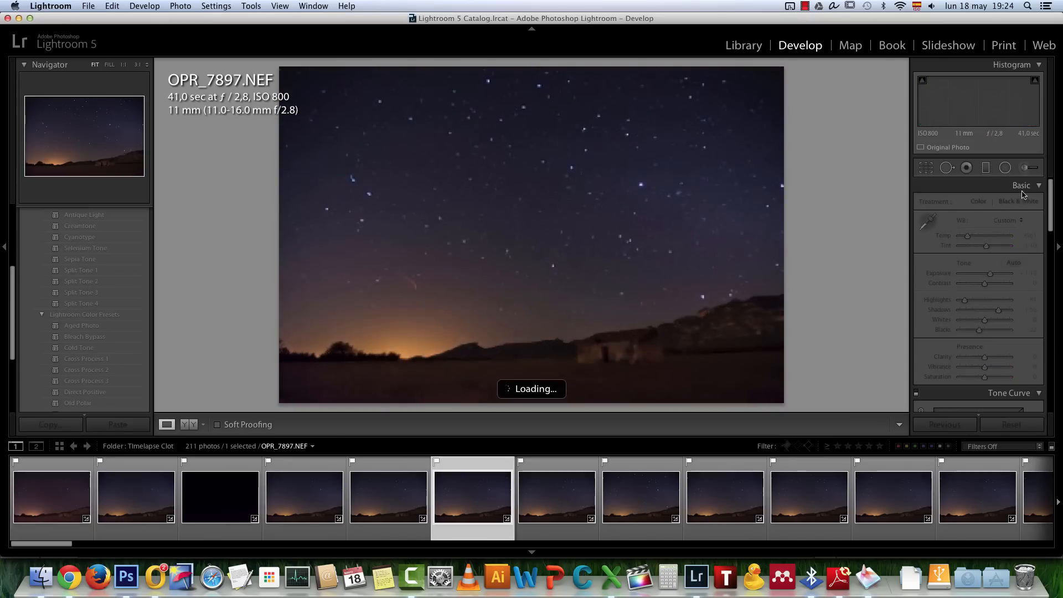
pyautogui.click(986, 169)
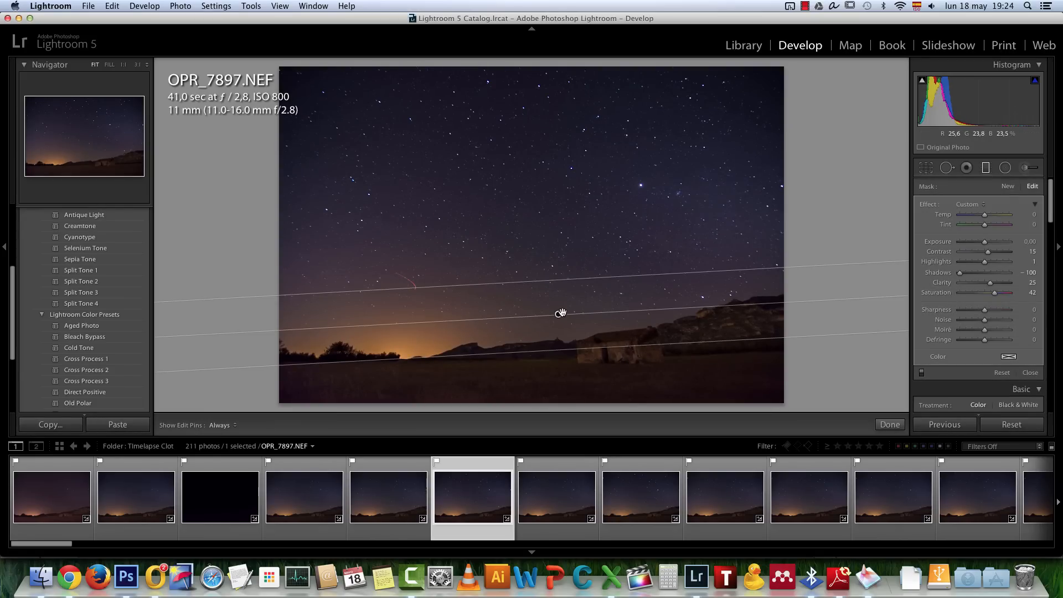
pyautogui.click(60, 501)
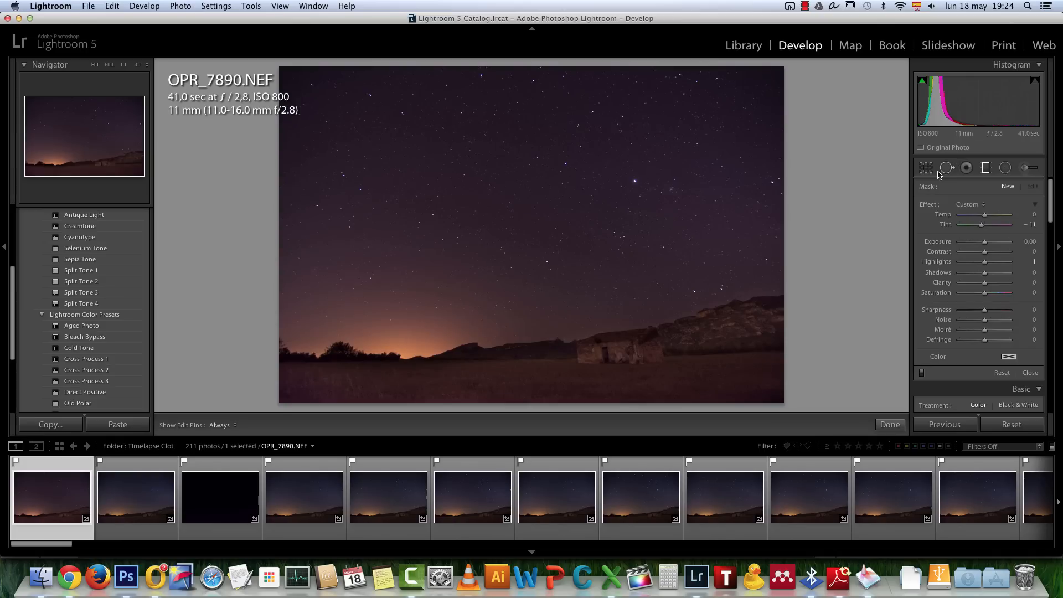
# Add a slightly tilted graduated filter to the sky just above the horizon, with Temp -10, Tint -2 and Clarity 44
pyautogui.click(986, 168)
pyautogui.press('m')
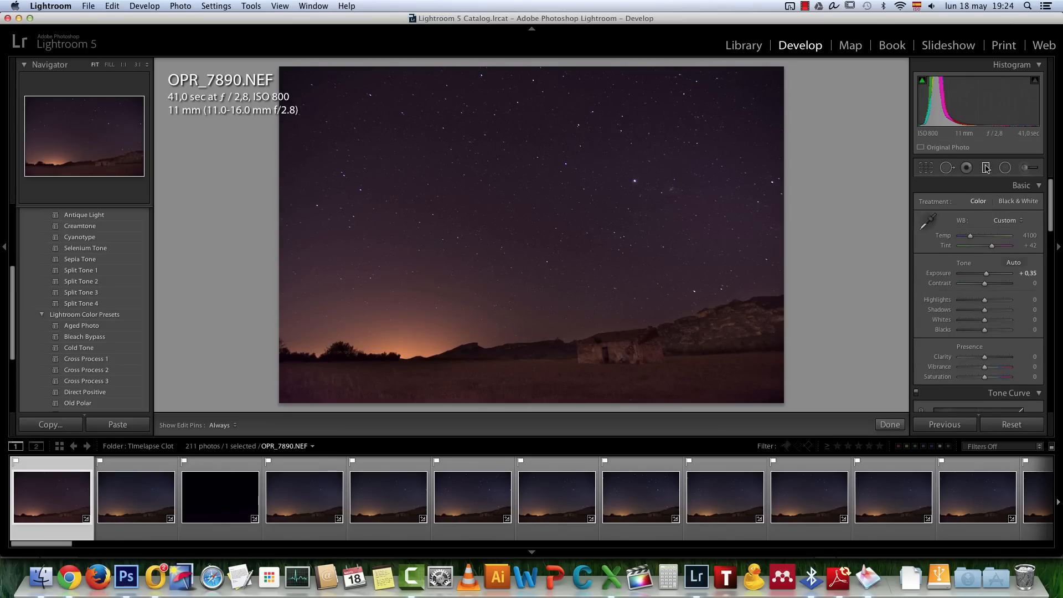
pyautogui.moveTo(524, 272); pyautogui.dragTo(529, 335)
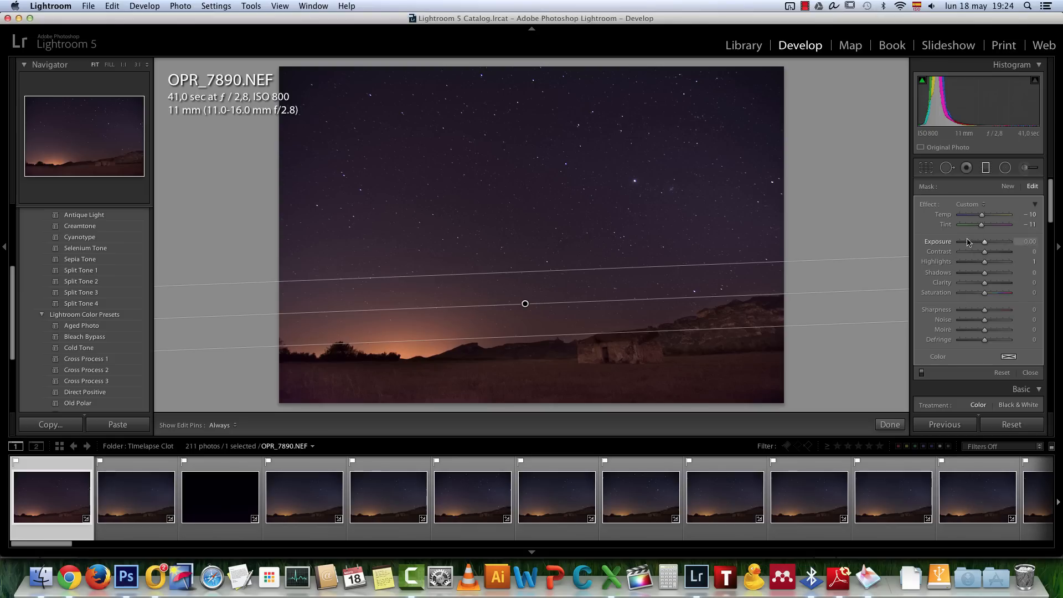
pyautogui.moveTo(984, 226); pyautogui.dragTo(987, 226)
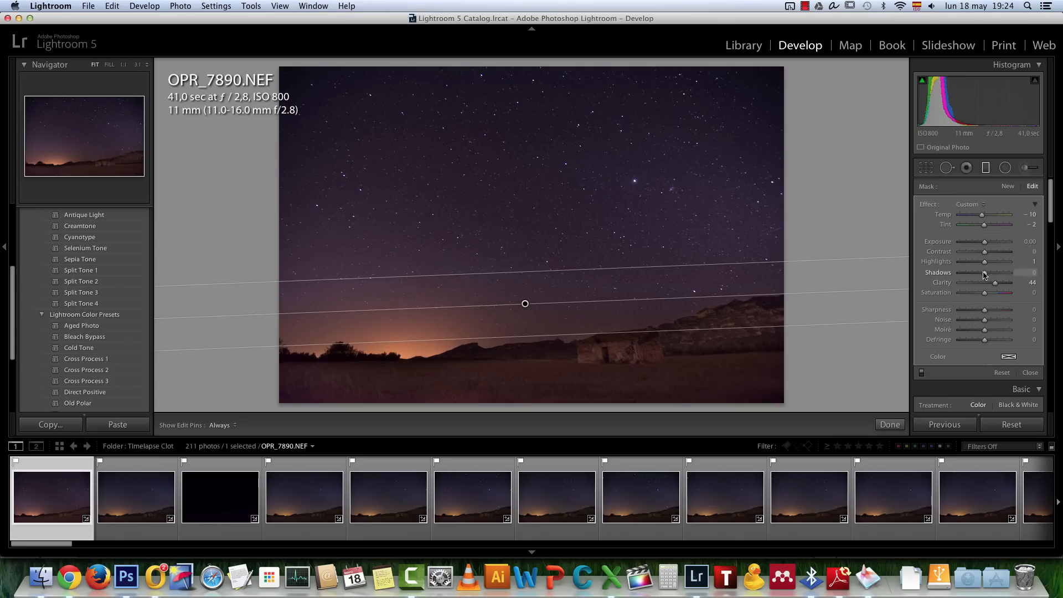
# Set the graduated filter's Contrast to 34, Highlights to -30 and Shadows to -52, compare it off and on, and finish it
pyautogui.moveTo(985, 274); pyautogui.dragTo(1001, 254)
pyautogui.click(970, 262)
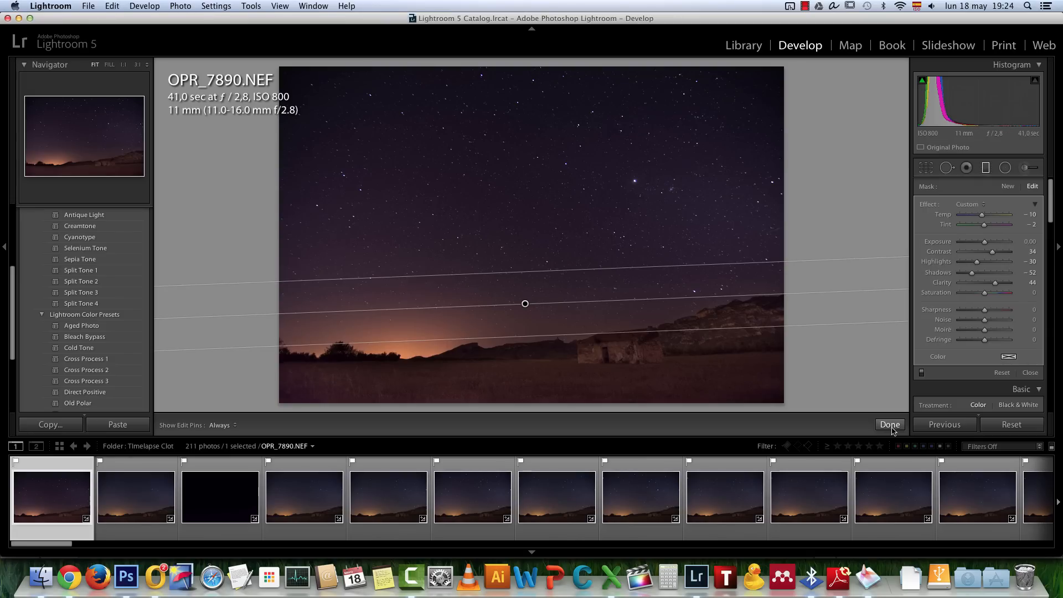
pyautogui.click(922, 373)
pyautogui.click(922, 373)
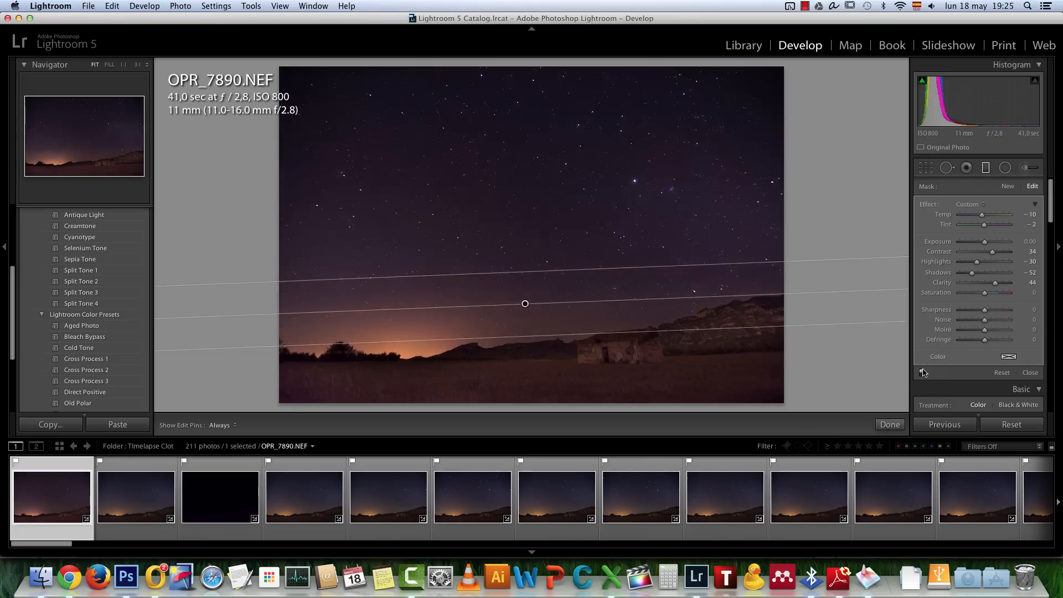
pyautogui.click(898, 424)
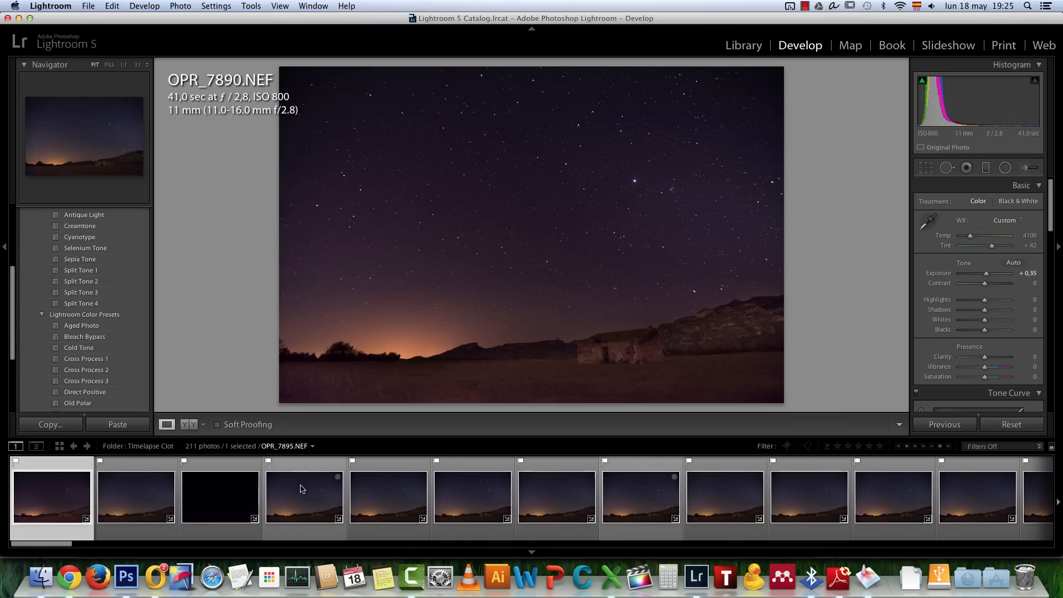
# Enable Remove Chromatic Aberration and set Defringe to purple Amount 3 and green Amount 2, checking the house roofline up close
pyautogui.click(661, 341)
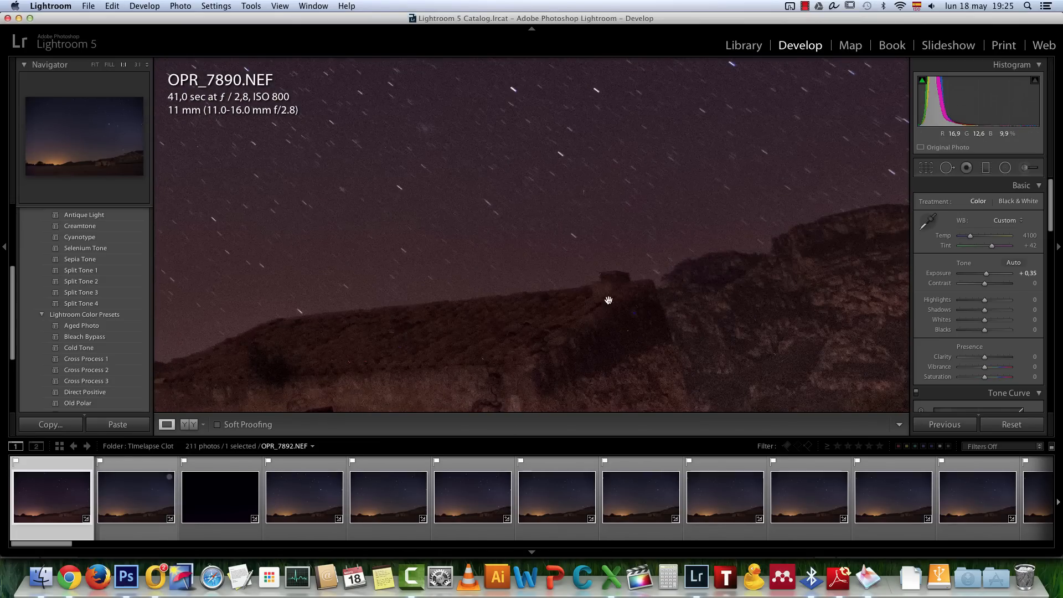
pyautogui.scroll(-3, 816, 268)
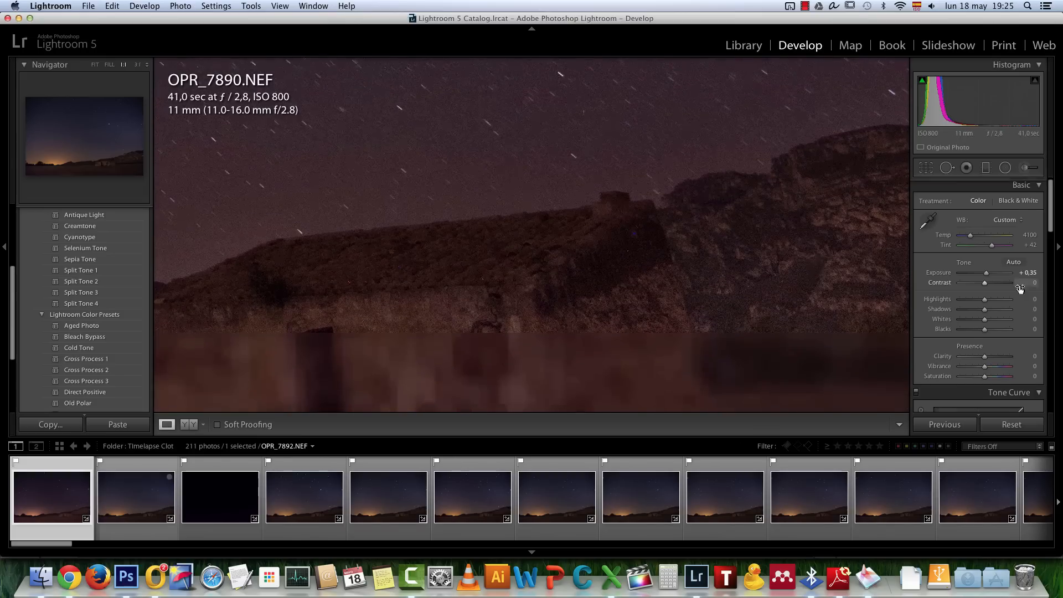
pyautogui.scroll(-15, 1020, 289)
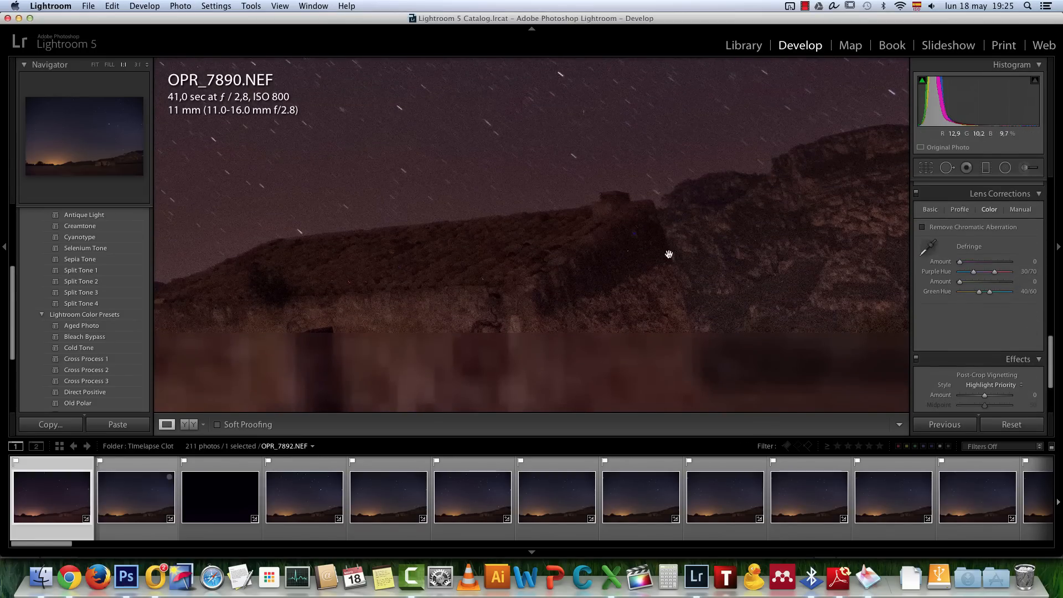
pyautogui.moveTo(373, 263); pyautogui.dragTo(581, 256)
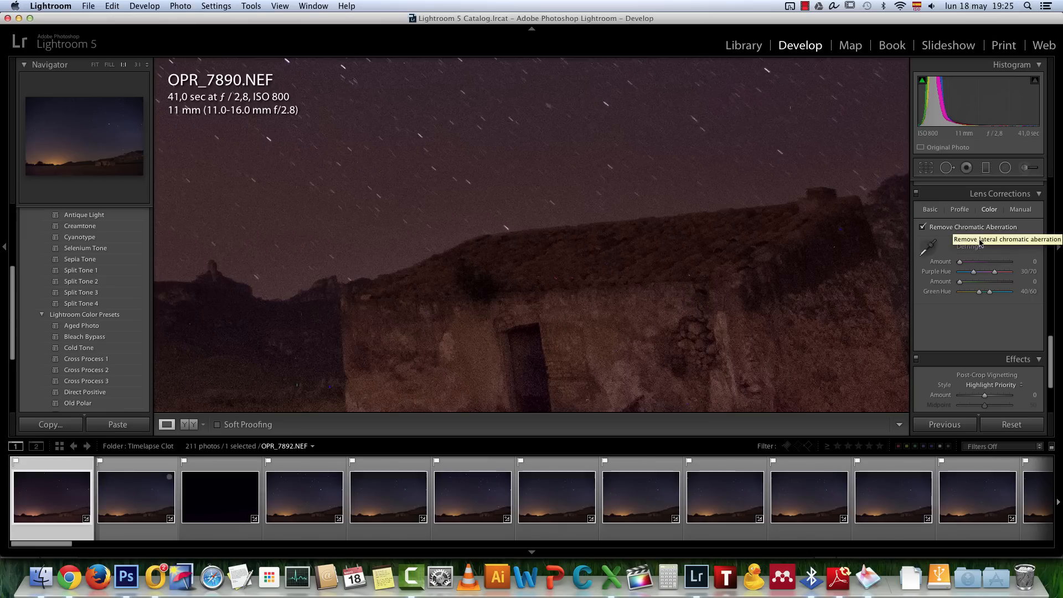
pyautogui.moveTo(960, 264); pyautogui.dragTo(967, 263)
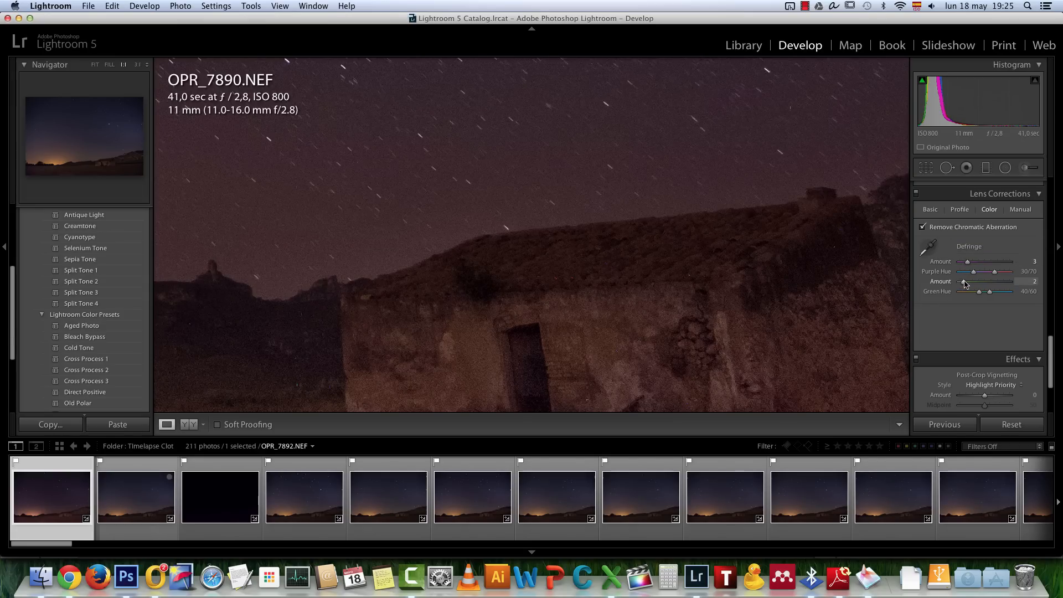
pyautogui.click(689, 265)
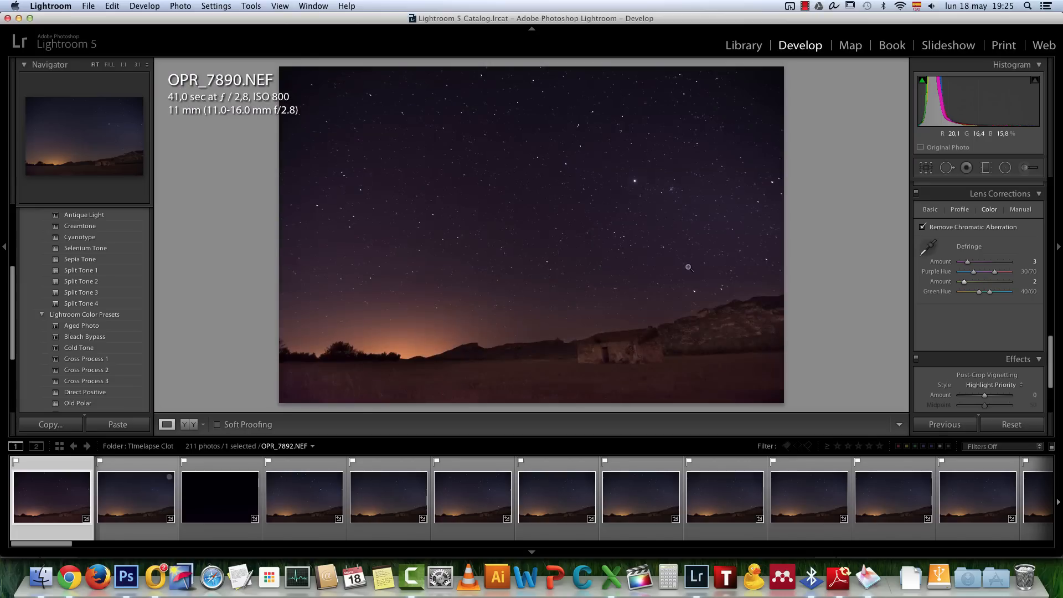
# Examine the mountain ridge, the roofline and the stars across the sky at full magnification
pyautogui.click(725, 319)
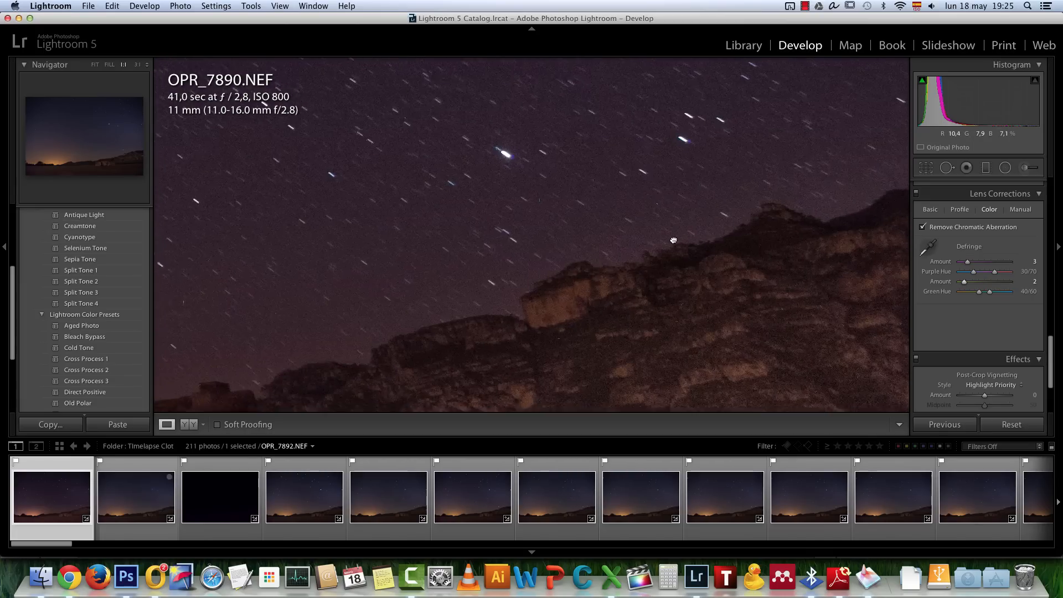
pyautogui.moveTo(673, 240); pyautogui.dragTo(754, 341)
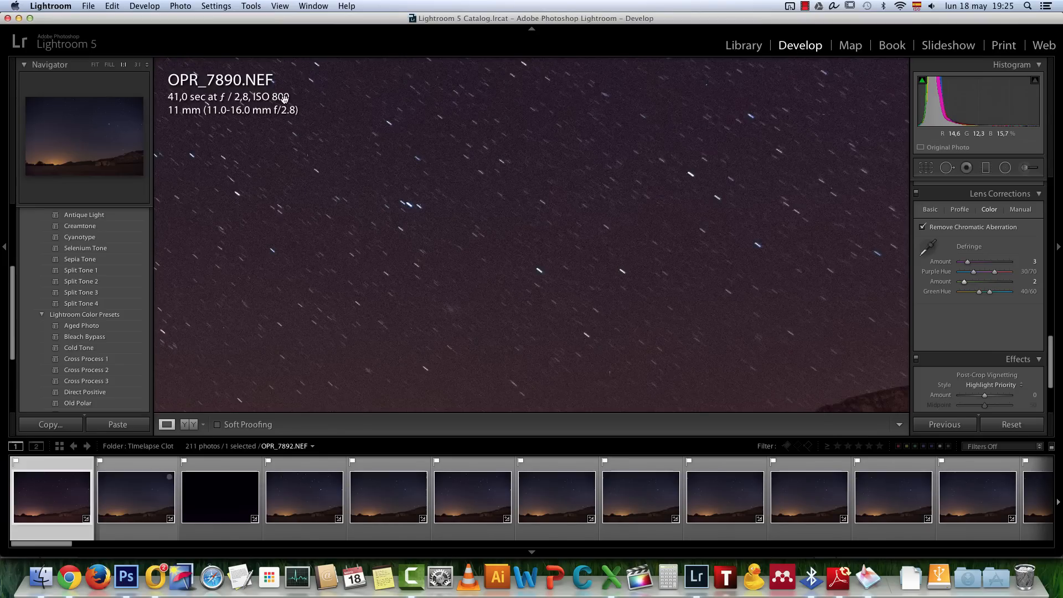
pyautogui.moveTo(560, 286); pyautogui.dragTo(639, 184)
pyautogui.moveTo(527, 213); pyautogui.dragTo(638, 259)
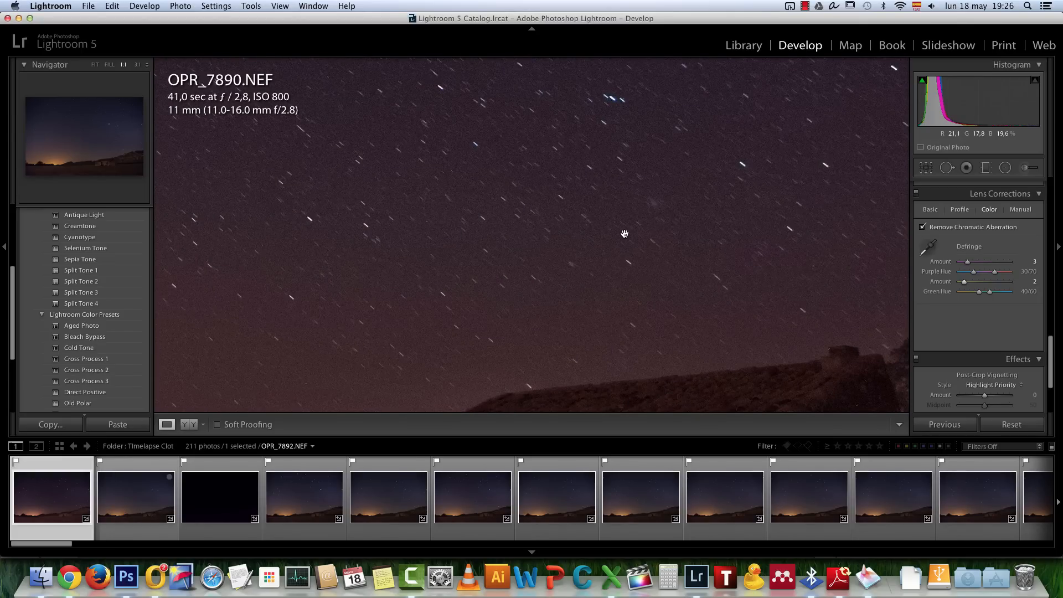
pyautogui.click(629, 231)
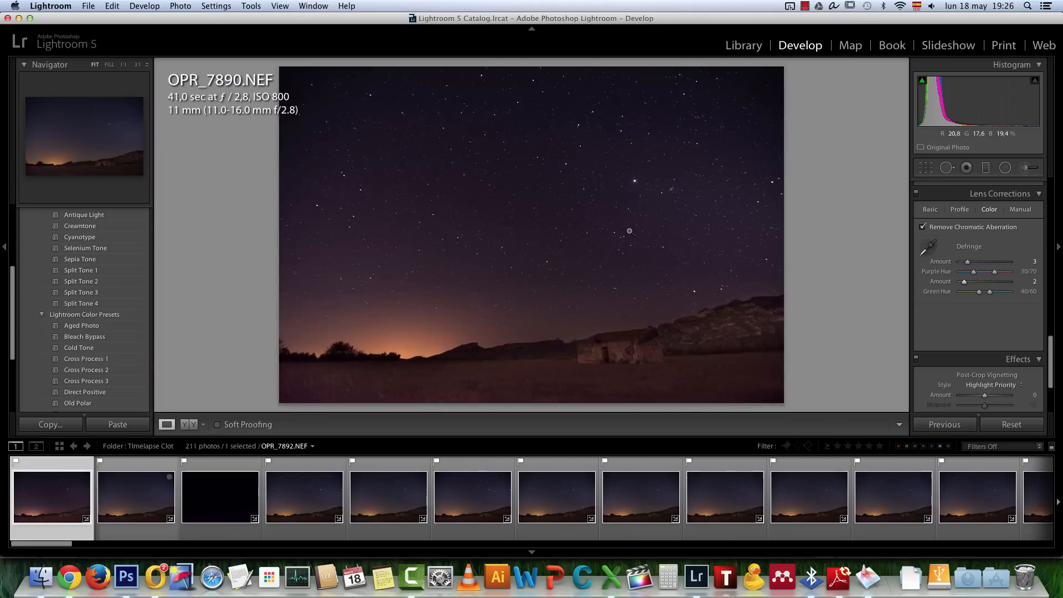
pyautogui.click(589, 238)
pyautogui.click(589, 238)
pyautogui.click(340, 128)
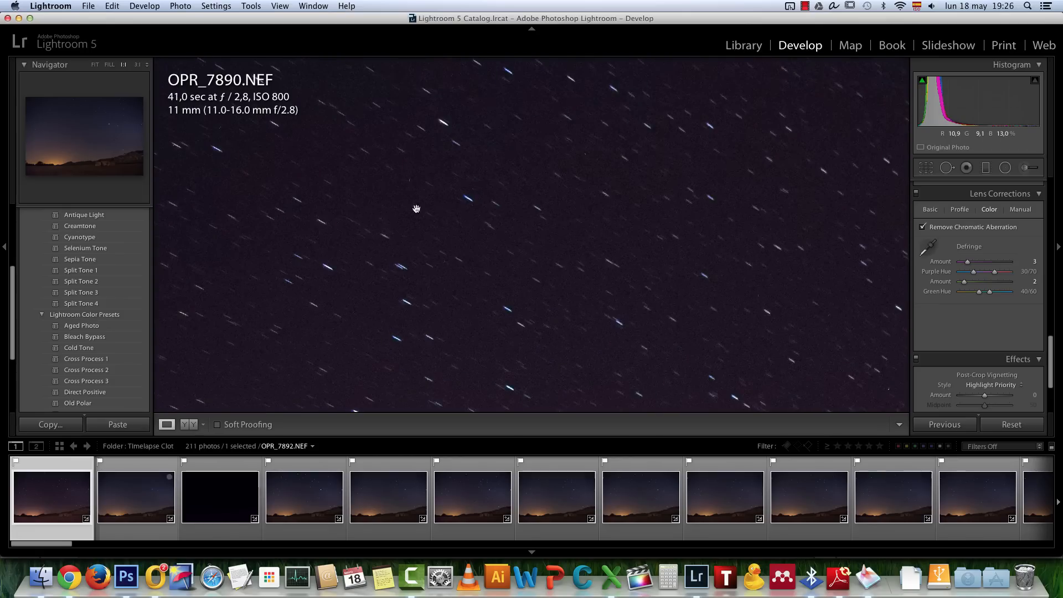
pyautogui.click(490, 213)
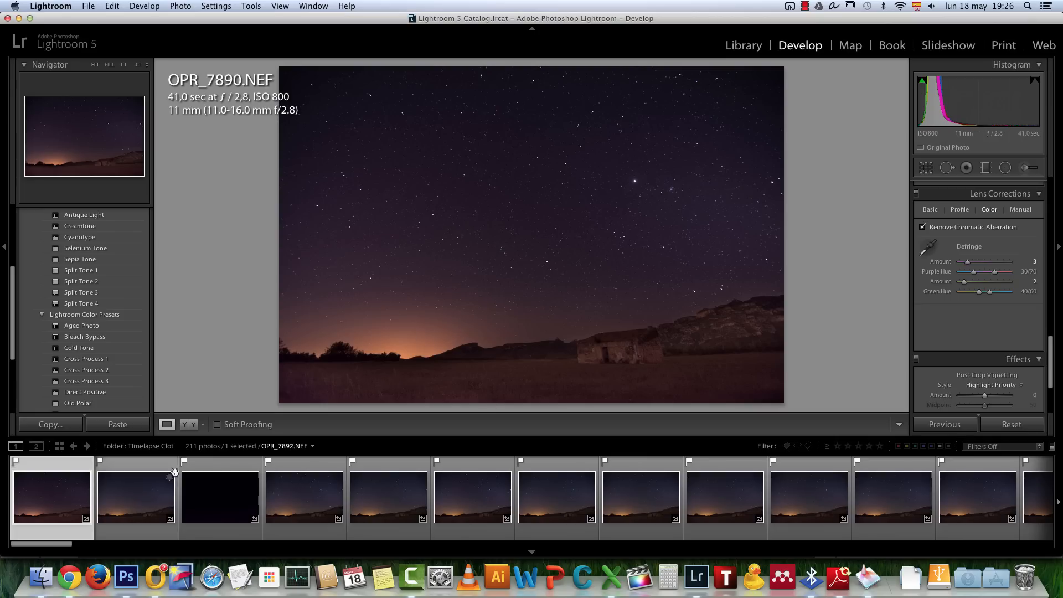
# Set Clarity to +6, Highlights -20, Shadows -55, Whites -54 and Blacks -5, and set Tint to +21 after comparing with OPR_7895.NEF
pyautogui.scroll(10, 997, 288)
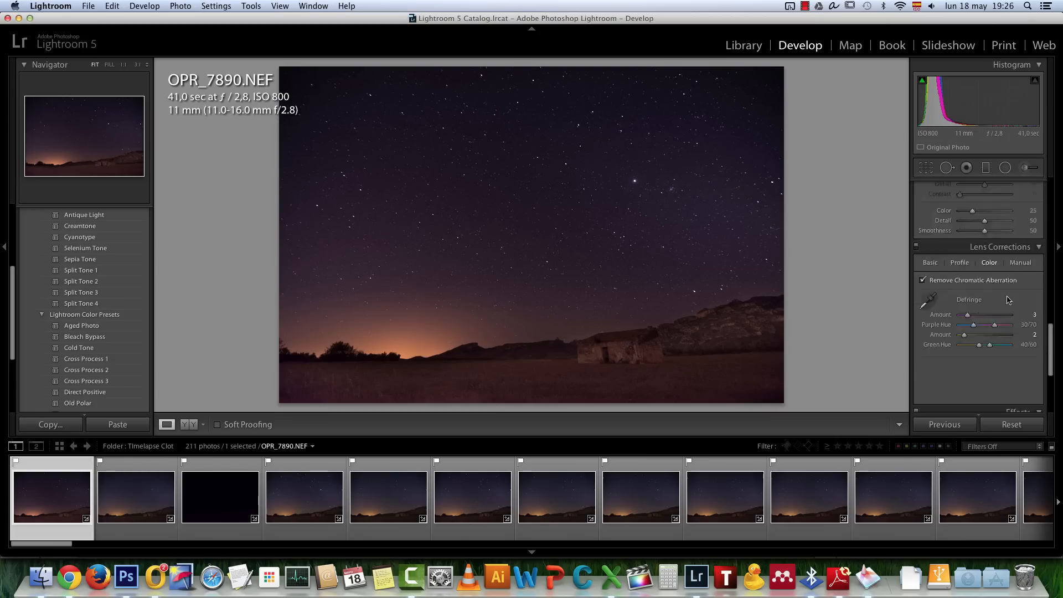
pyautogui.scroll(3, 995, 304)
pyautogui.moveTo(985, 359); pyautogui.dragTo(989, 331)
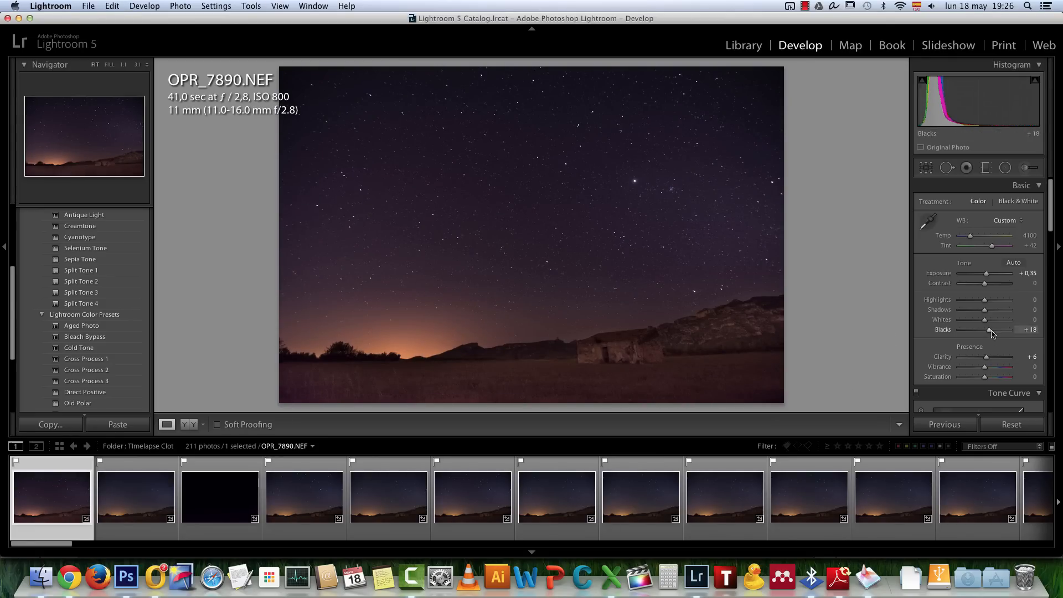
pyautogui.moveTo(989, 331)
pyautogui.mouseDown()
pyautogui.moveTo(1003, 311)
pyautogui.moveTo(969, 312)
pyautogui.moveTo(978, 301)
pyautogui.moveTo(971, 322)
pyautogui.mouseUp()
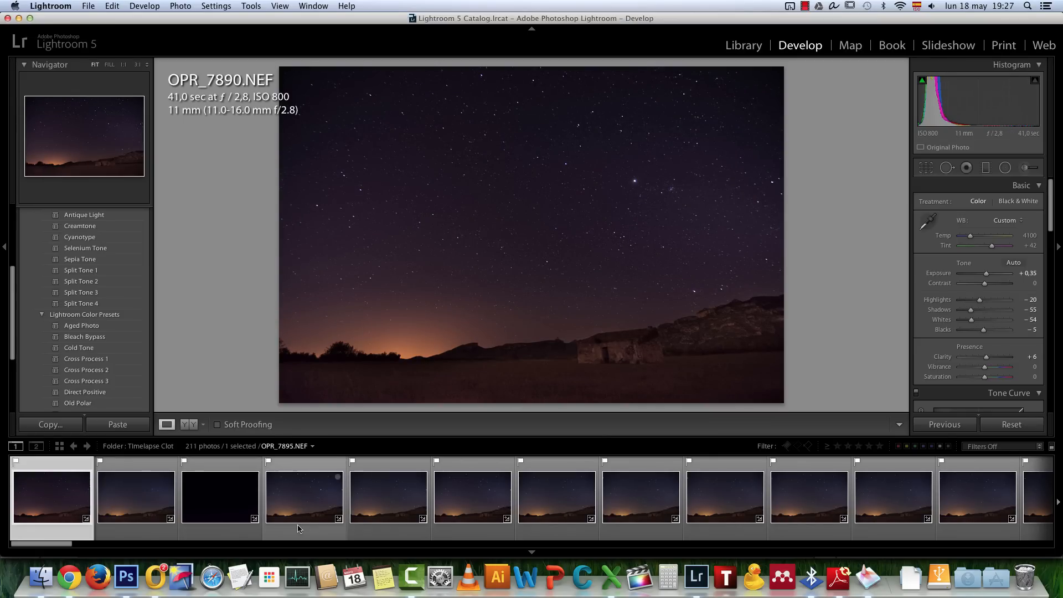
pyautogui.click(320, 502)
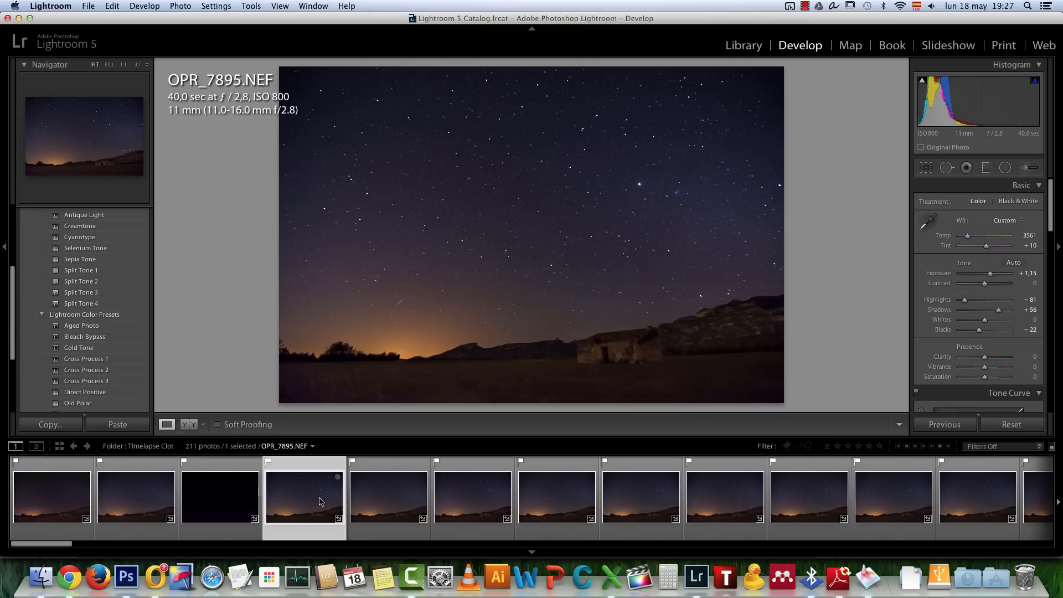
pyautogui.click(55, 497)
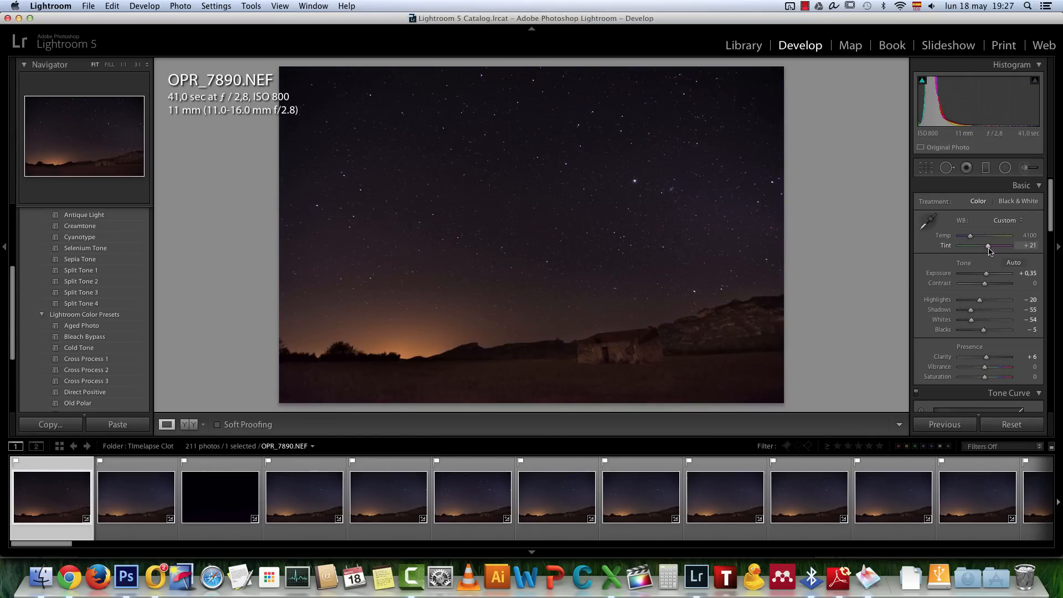
# Set the Sharpening Amount of OPR_7890.NEF to 60
pyautogui.scroll(-3, 960, 308)
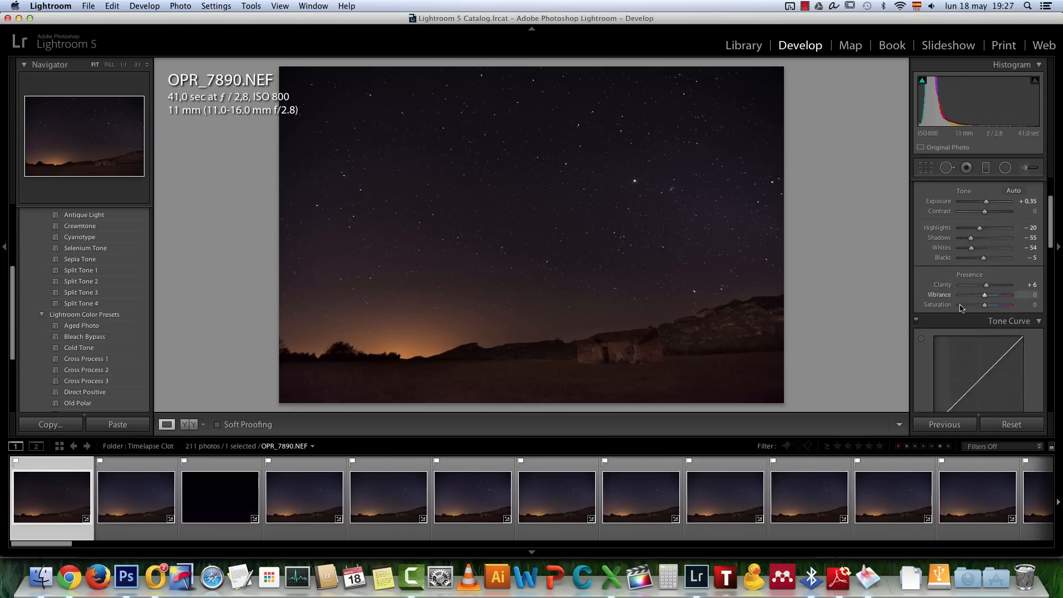
pyautogui.scroll(-4, 964, 310)
pyautogui.scroll(-10, 983, 341)
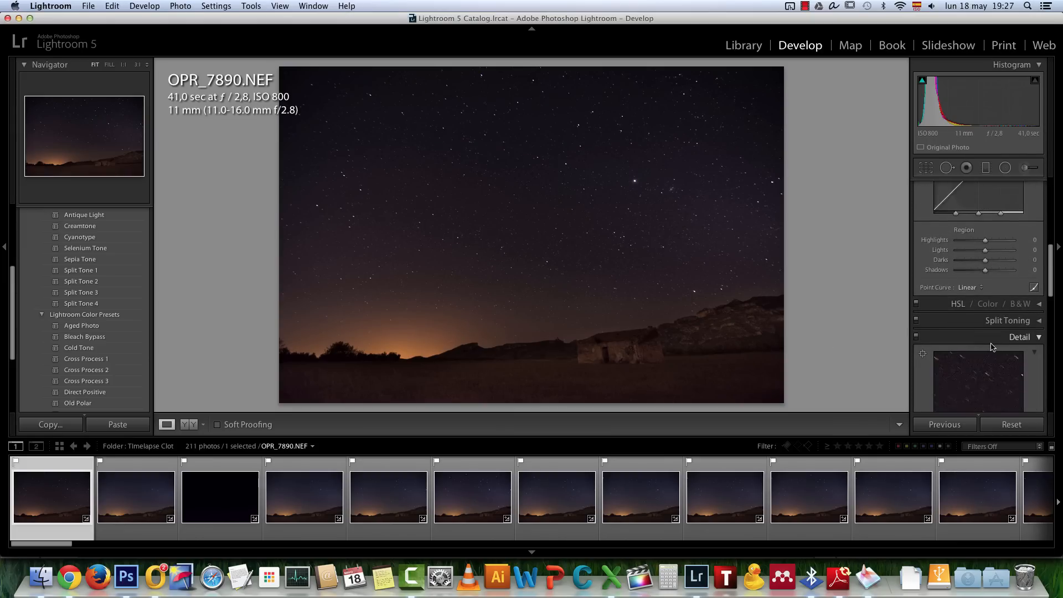
pyautogui.moveTo(966, 374); pyautogui.dragTo(977, 375)
# Set Noise Reduction Luminance to 17, its Detail to 56 and its Contrast to 36 while viewing the roof and cliff closely
pyautogui.click(678, 305)
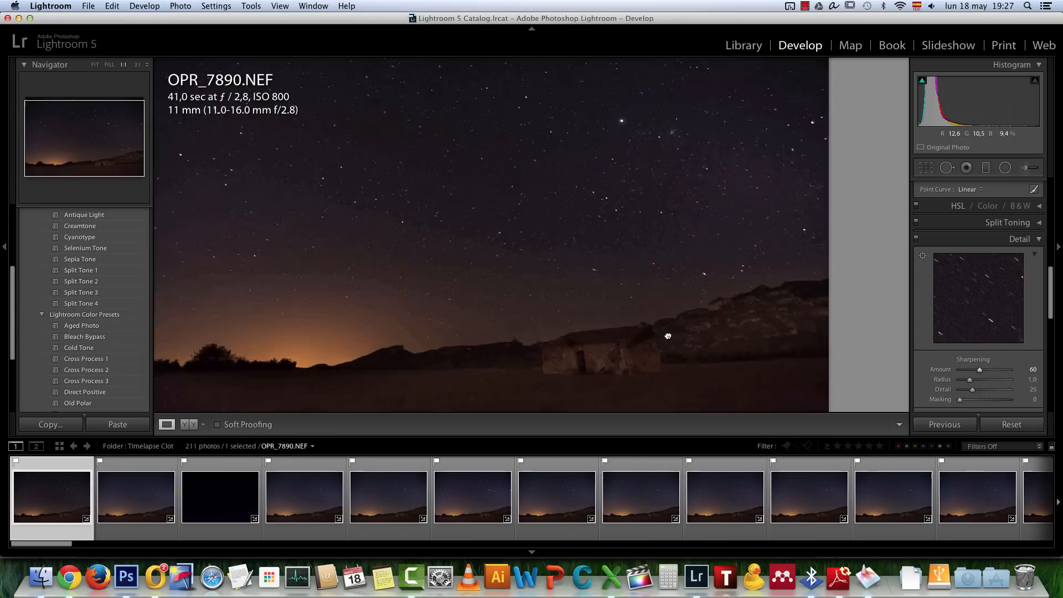
pyautogui.scroll(-5, 966, 299)
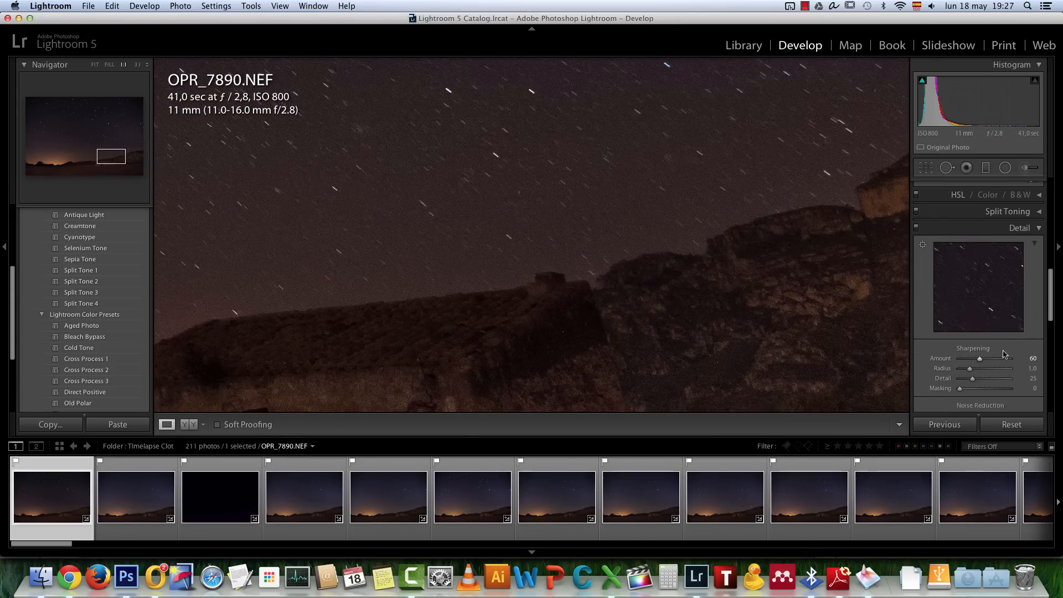
pyautogui.moveTo(961, 300); pyautogui.dragTo(967, 299)
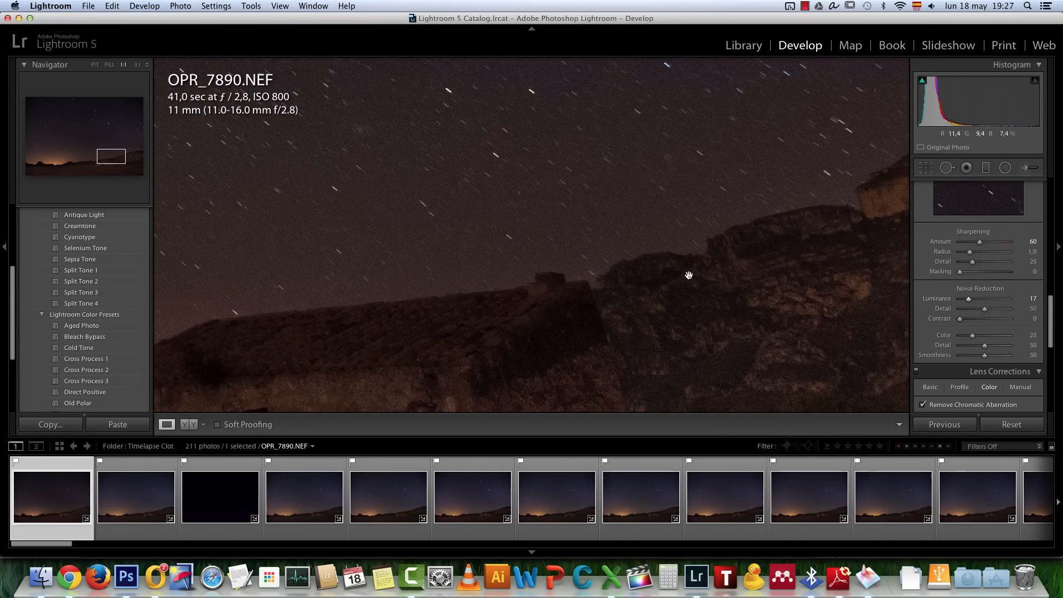
pyautogui.moveTo(984, 309)
pyautogui.mouseDown()
pyautogui.moveTo(1003, 309)
pyautogui.moveTo(966, 320)
pyautogui.moveTo(979, 320)
pyautogui.mouseUp()
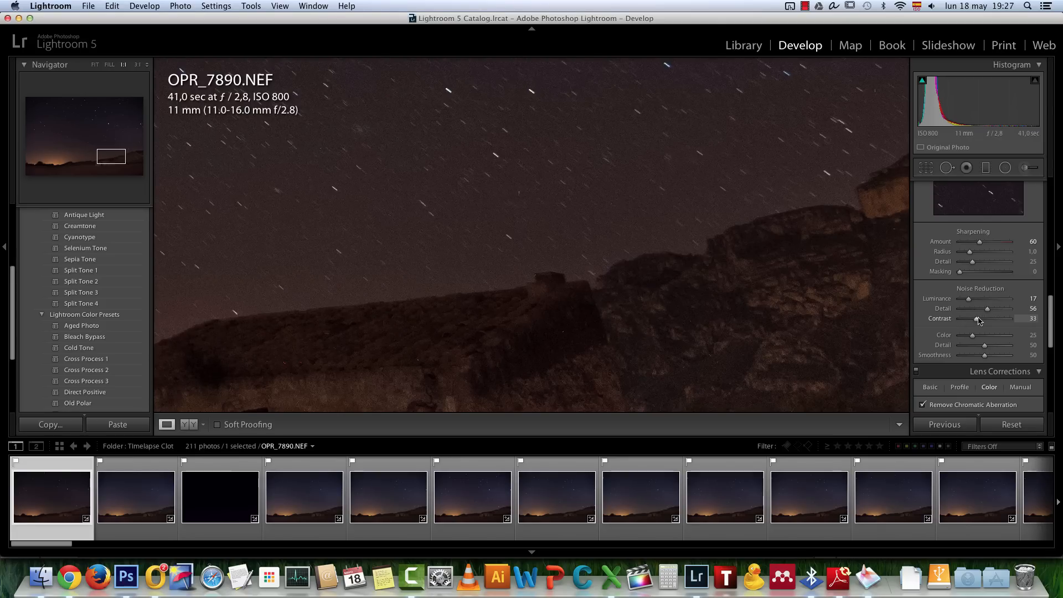
pyautogui.click(589, 291)
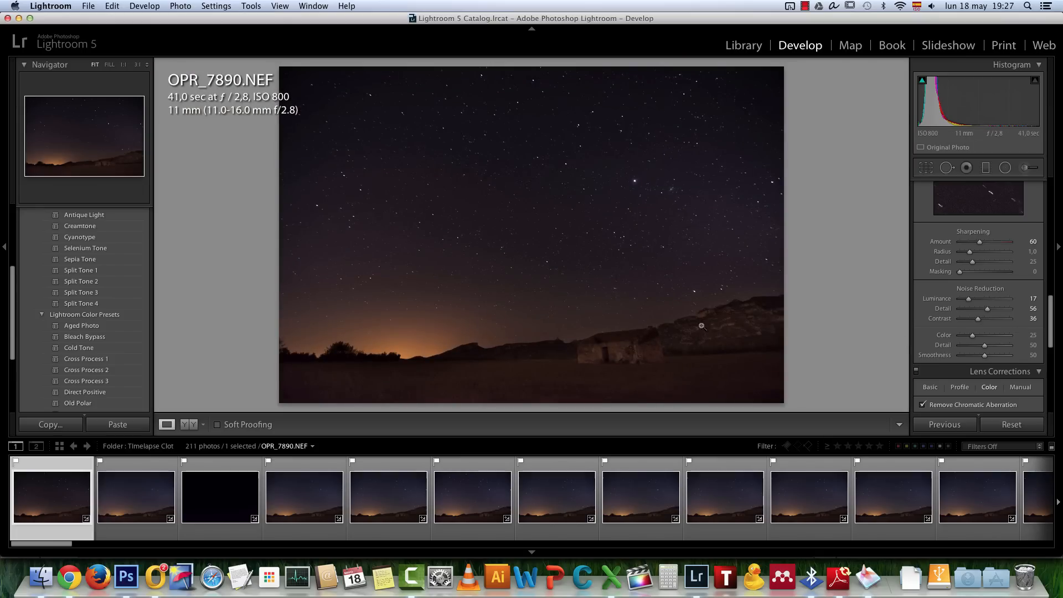
# Set the Color noise reduction to 69 and check the house wall and dark ground at full magnification
pyautogui.click(654, 316)
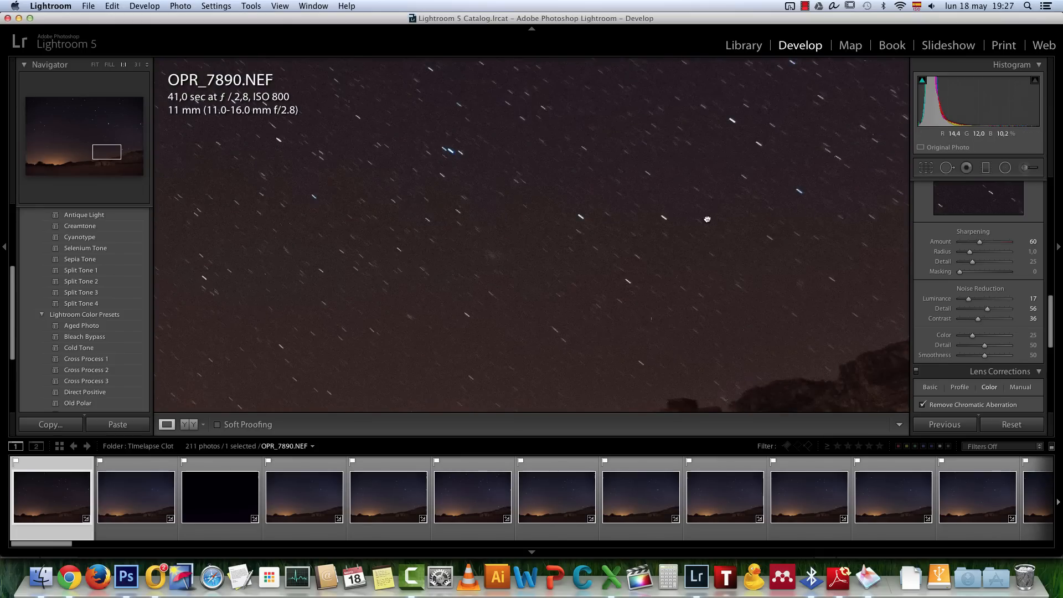
pyautogui.moveTo(974, 339); pyautogui.dragTo(995, 339)
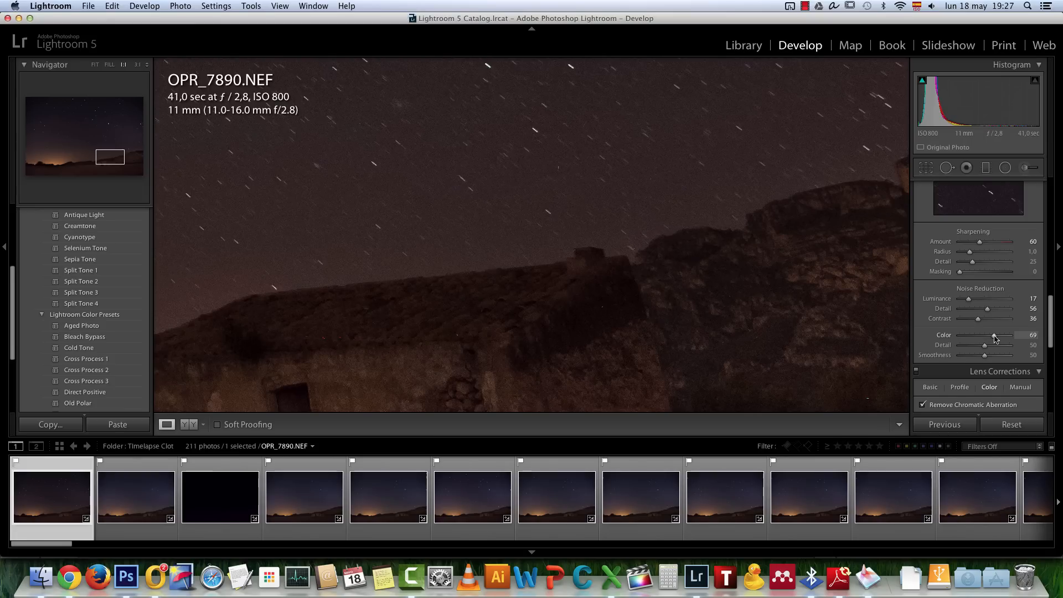
pyautogui.moveTo(464, 327); pyautogui.dragTo(674, 181)
pyautogui.moveTo(366, 286); pyautogui.dragTo(564, 260)
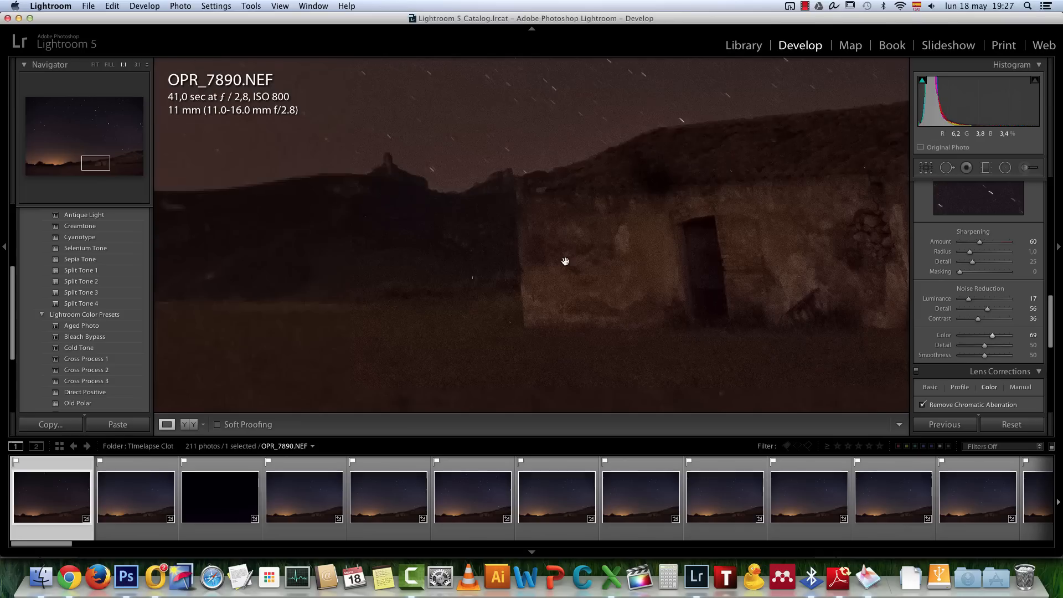
# Set the Color noise reduction to 23 after comparing the photo with it at 0, and return to the full-photo view
pyautogui.moveTo(991, 336); pyautogui.dragTo(939, 338)
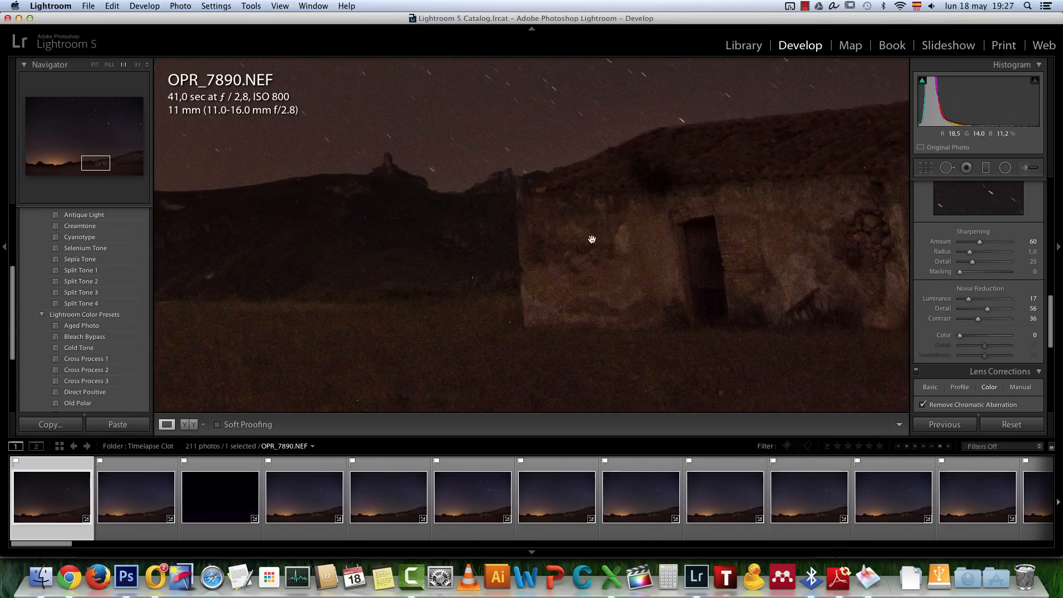
pyautogui.moveTo(959, 335); pyautogui.dragTo(973, 339)
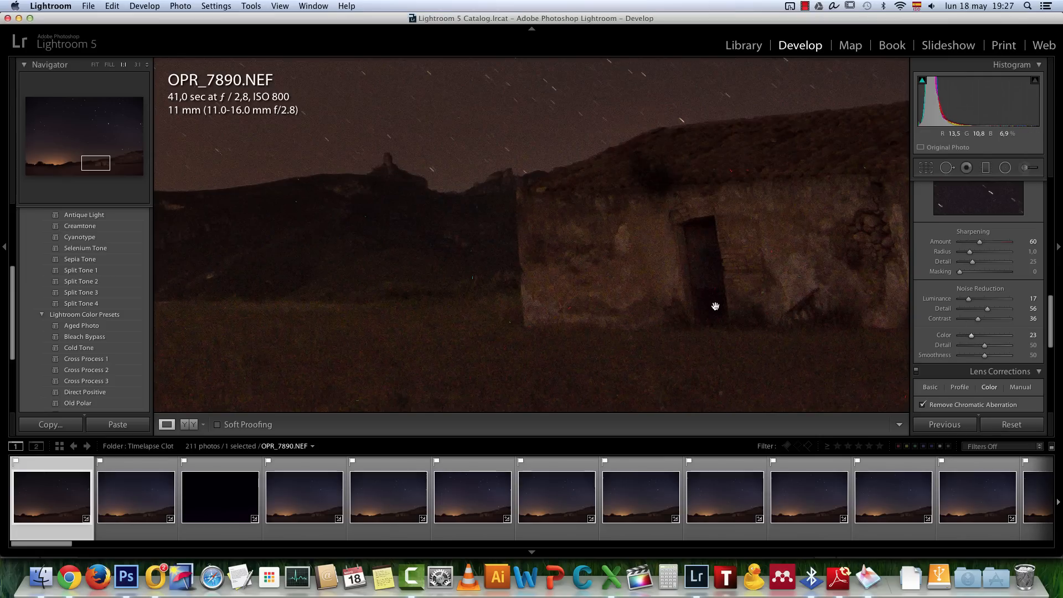
pyautogui.click(843, 367)
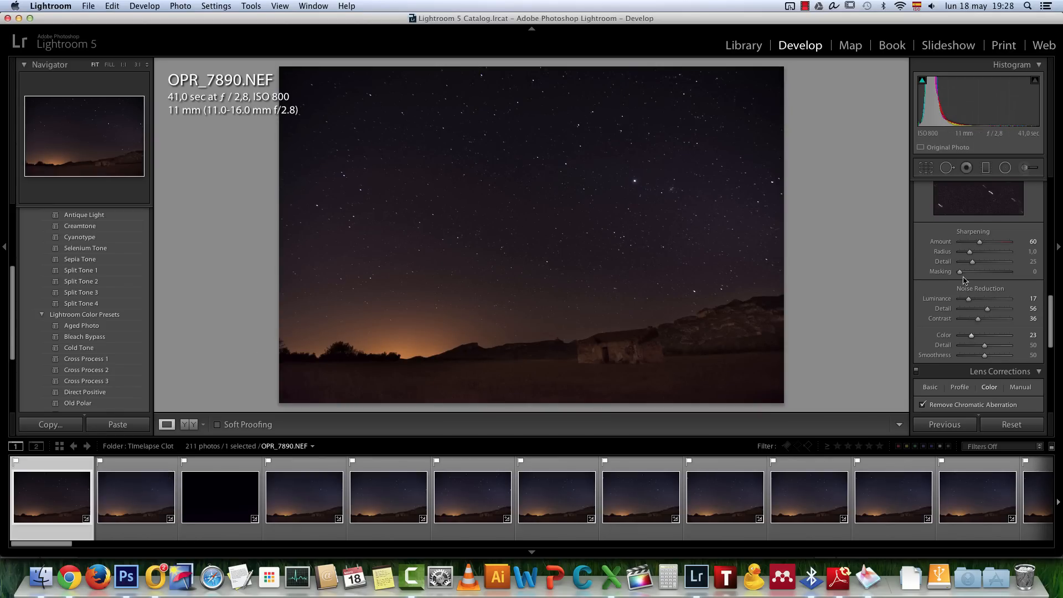
# Crop OPR_7890.NEF to a 16 x 9 aspect ratio, shifting the frame down to trim more sky and keep the foreground
pyautogui.scroll(10, 991, 293)
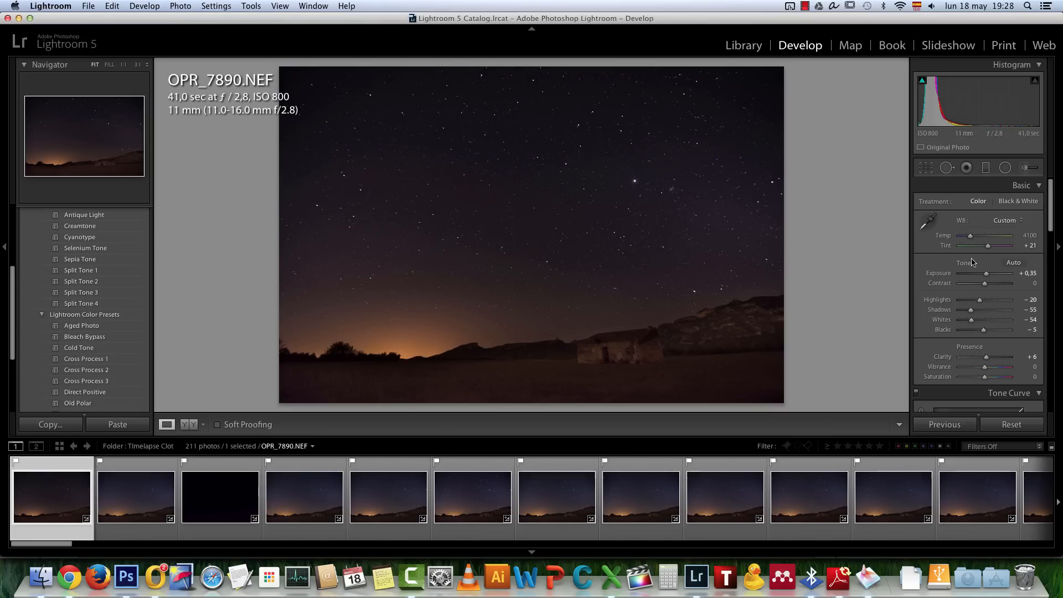
pyautogui.click(927, 170)
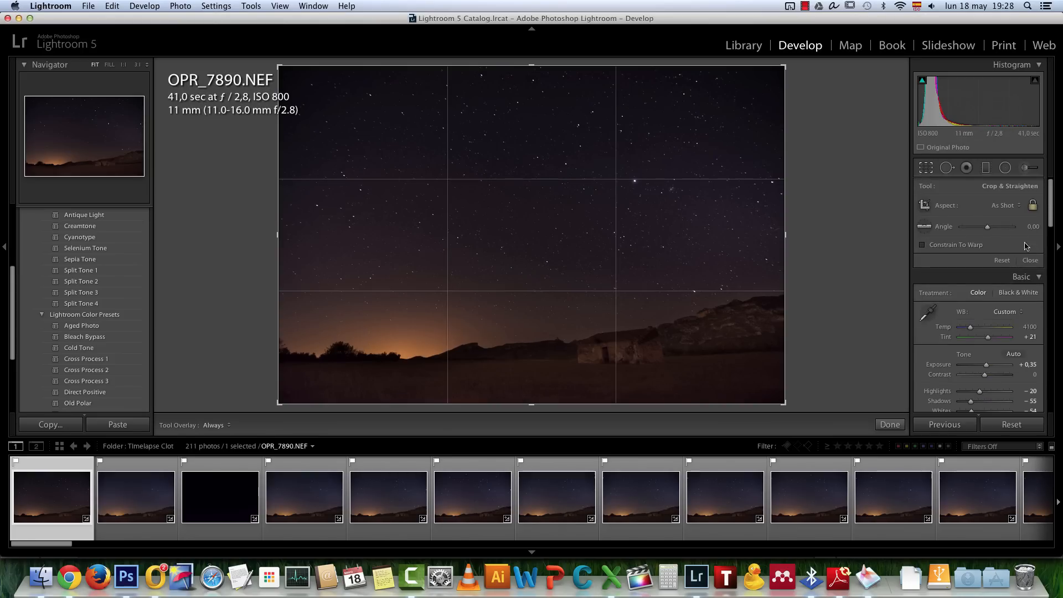
pyautogui.click(1021, 208)
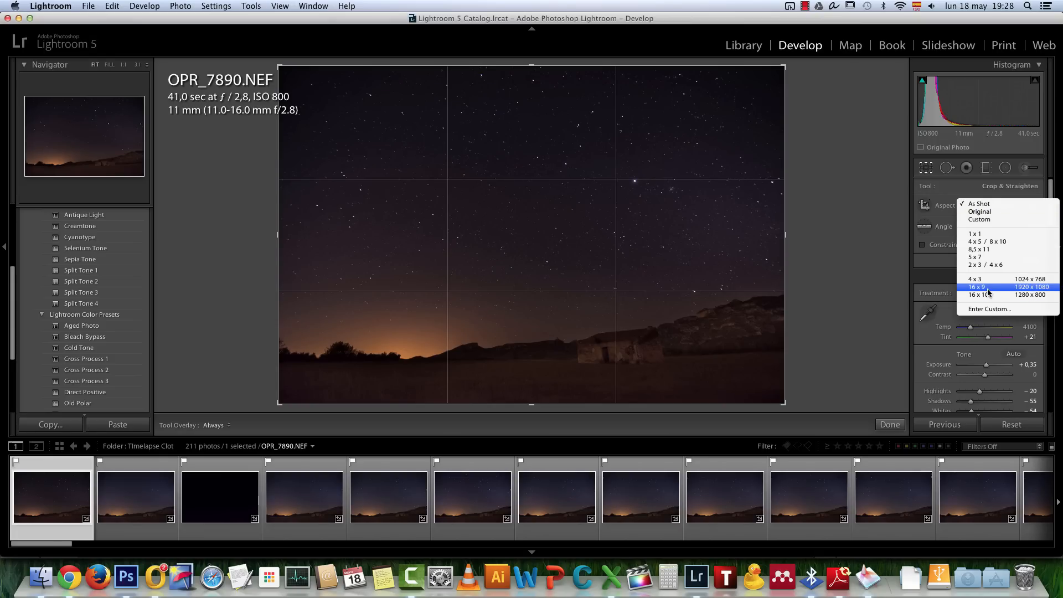
pyautogui.click(988, 290)
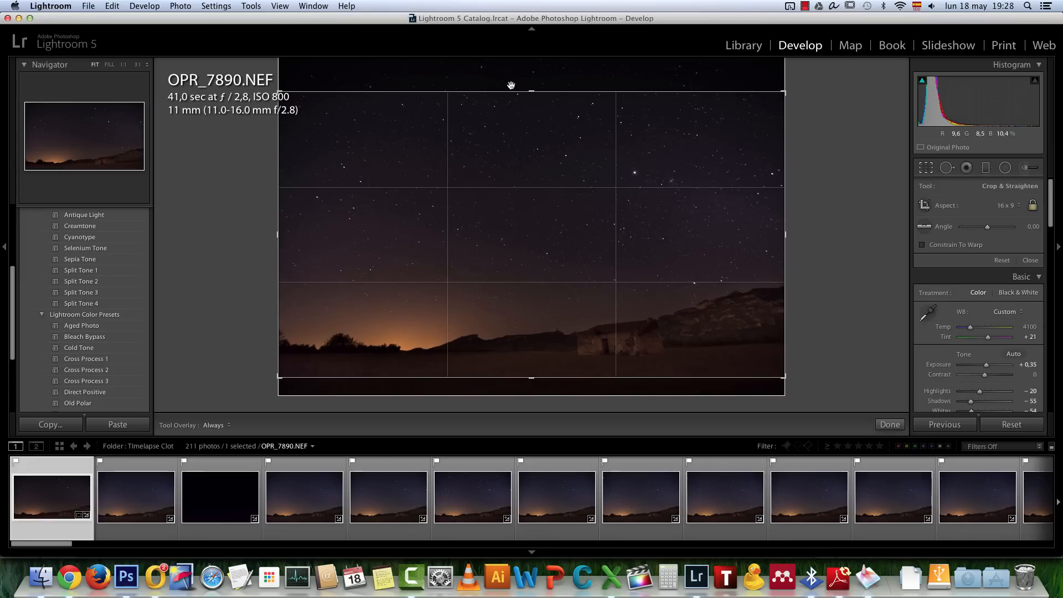
pyautogui.moveTo(517, 185); pyautogui.dragTo(517, 168)
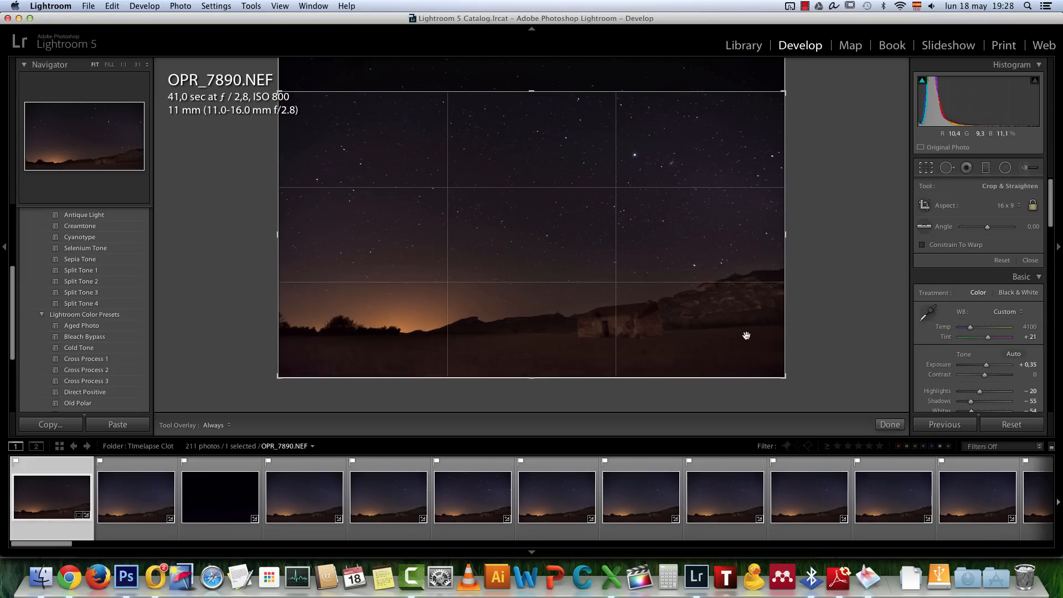
pyautogui.click(886, 425)
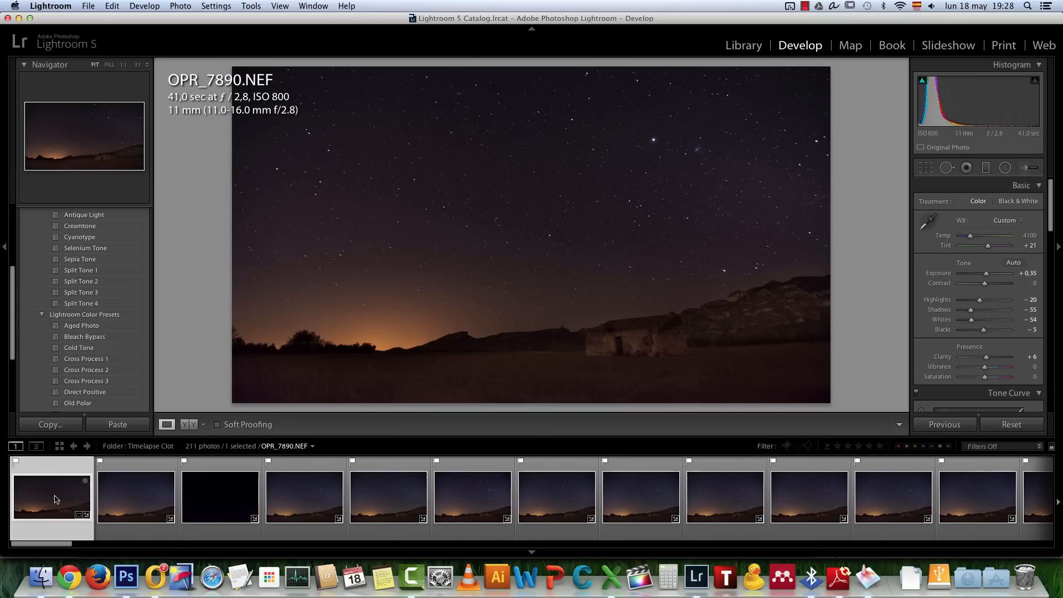
# Select the frames from OPR_7890.NEF to OPR_8079.NEF and review the Synchronize Settings options without applying them
pyautogui.moveTo(42, 545); pyautogui.dragTo(934, 523)
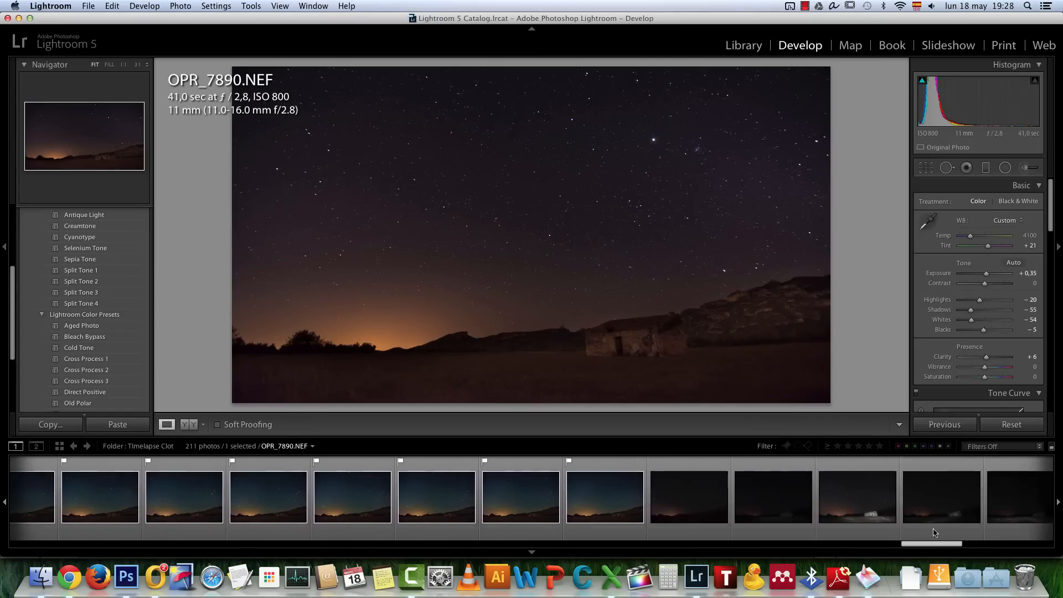
pyautogui.keyDown('shift'); pyautogui.click(611, 497); pyautogui.keyUp('shift')
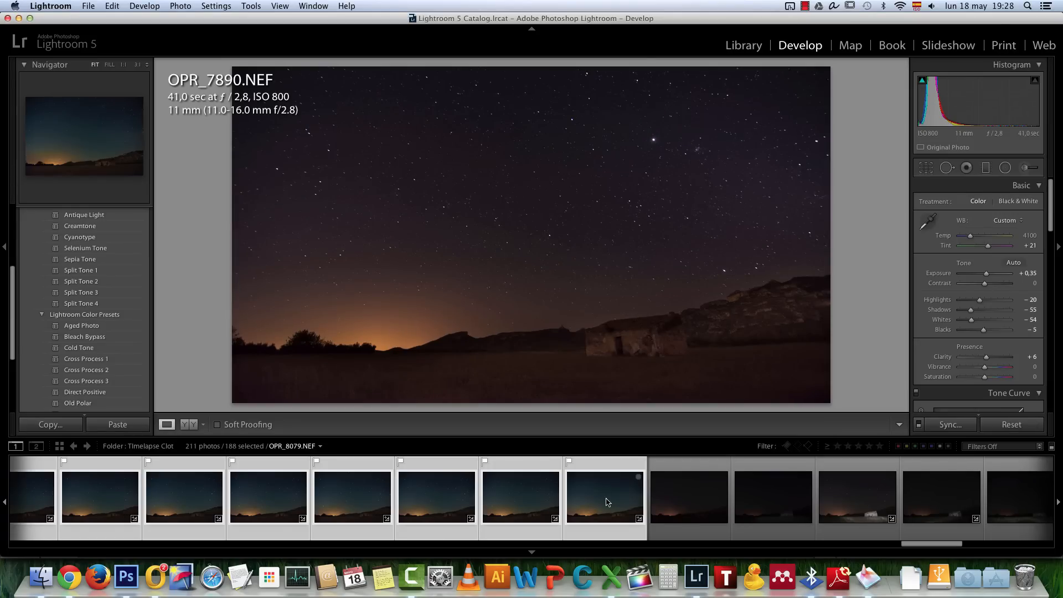
pyautogui.click(959, 429)
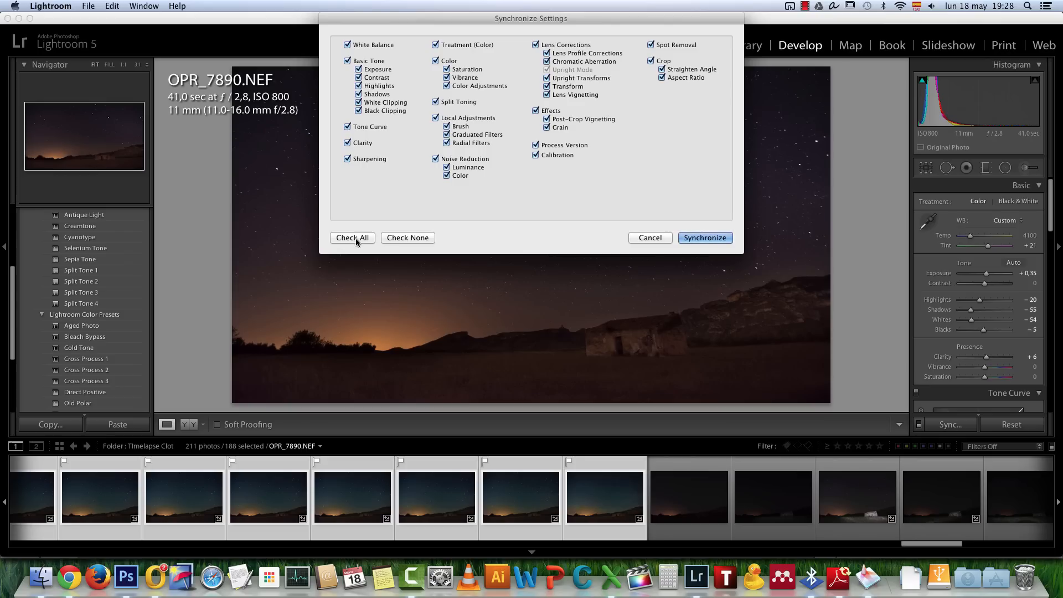
pyautogui.click(646, 239)
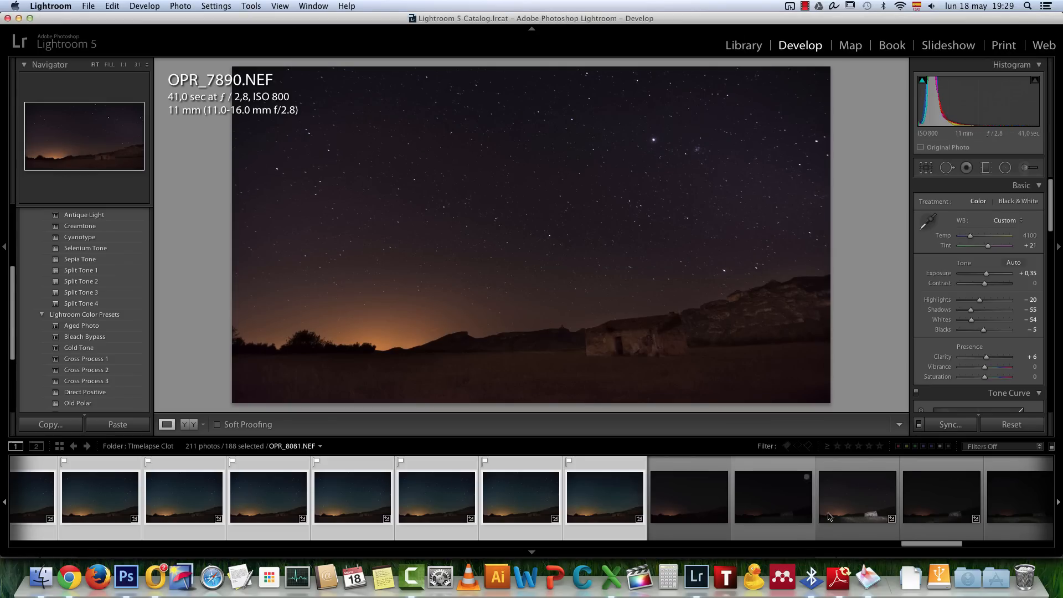
# Undo the multi-frame selection and the 16 x 9 crop of OPR_7890.NEF
pyautogui.moveTo(936, 543); pyautogui.dragTo(123, 548)
pyautogui.press('super+z')
pyautogui.press('super+z')
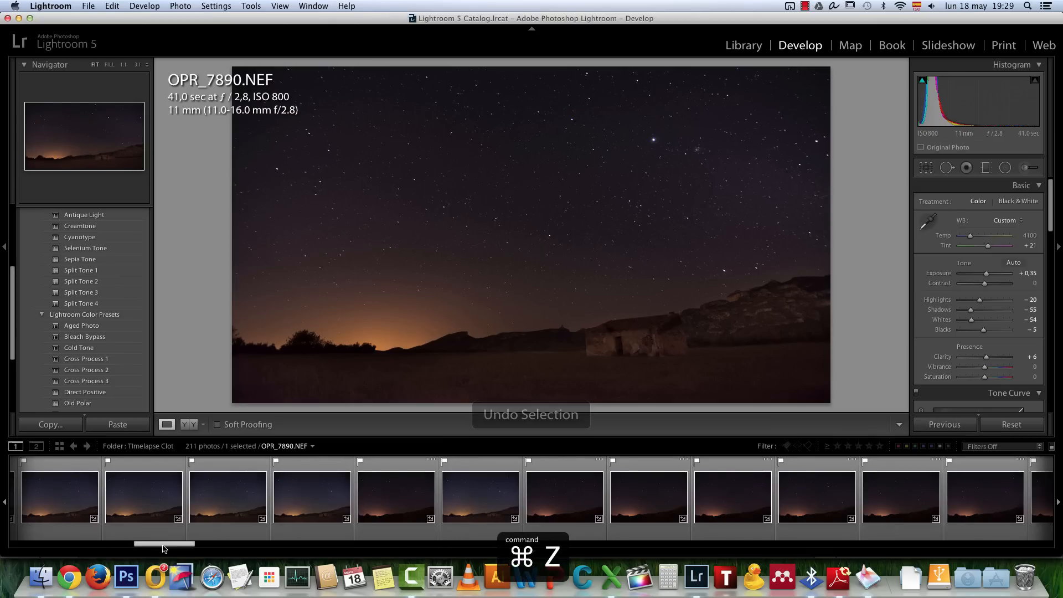
pyautogui.press('super+z')
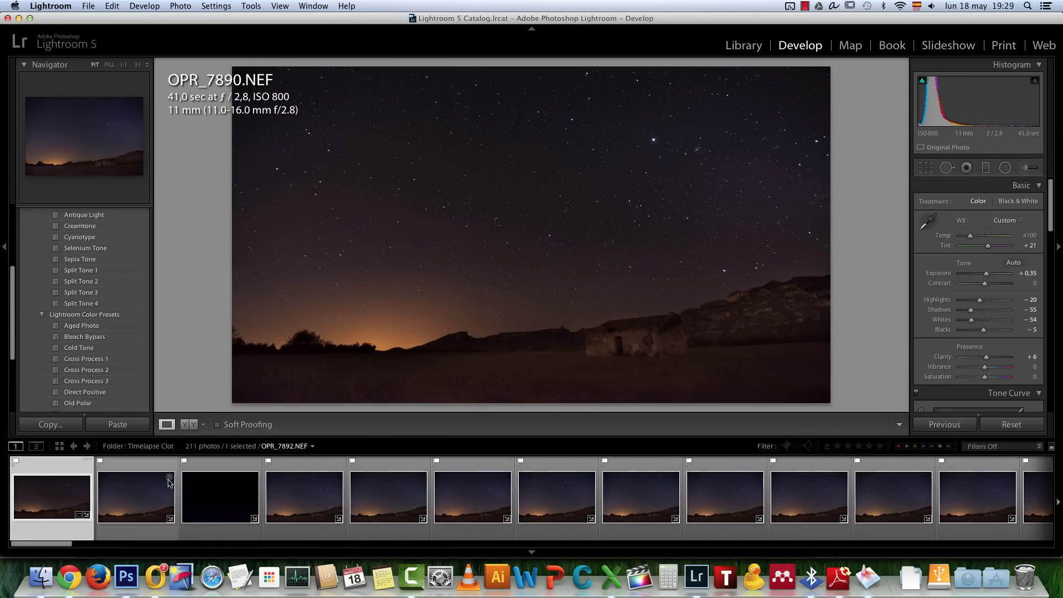
pyautogui.press('super+z')
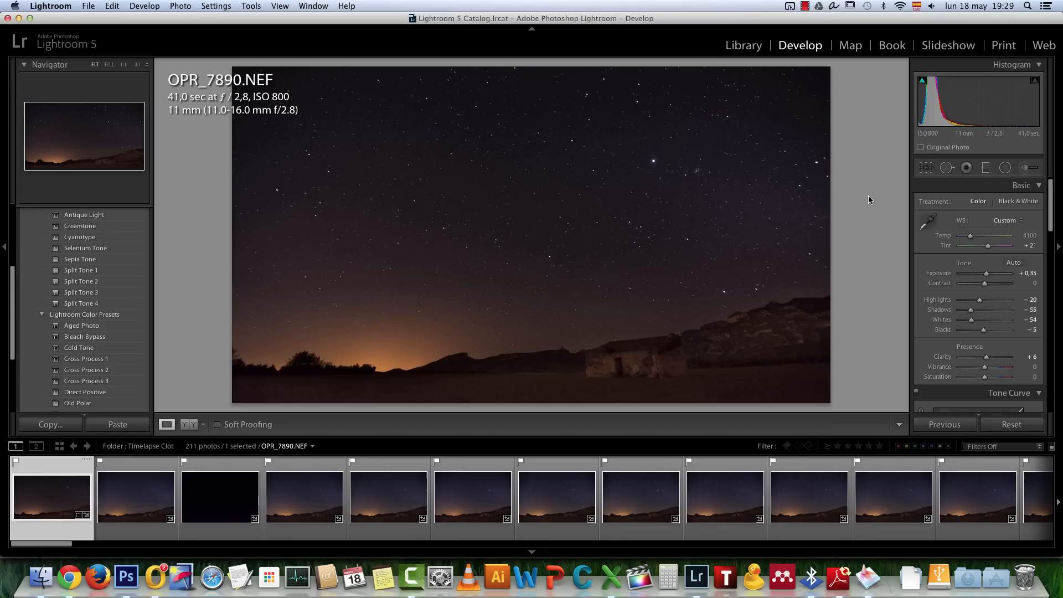
pyautogui.press('super+z')
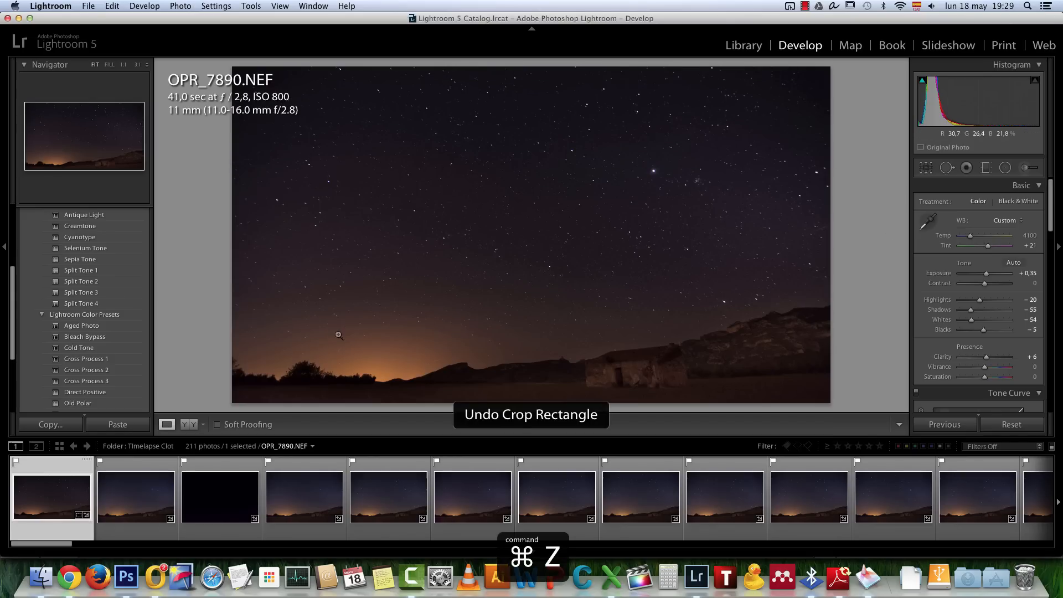
pyautogui.press('super+z')
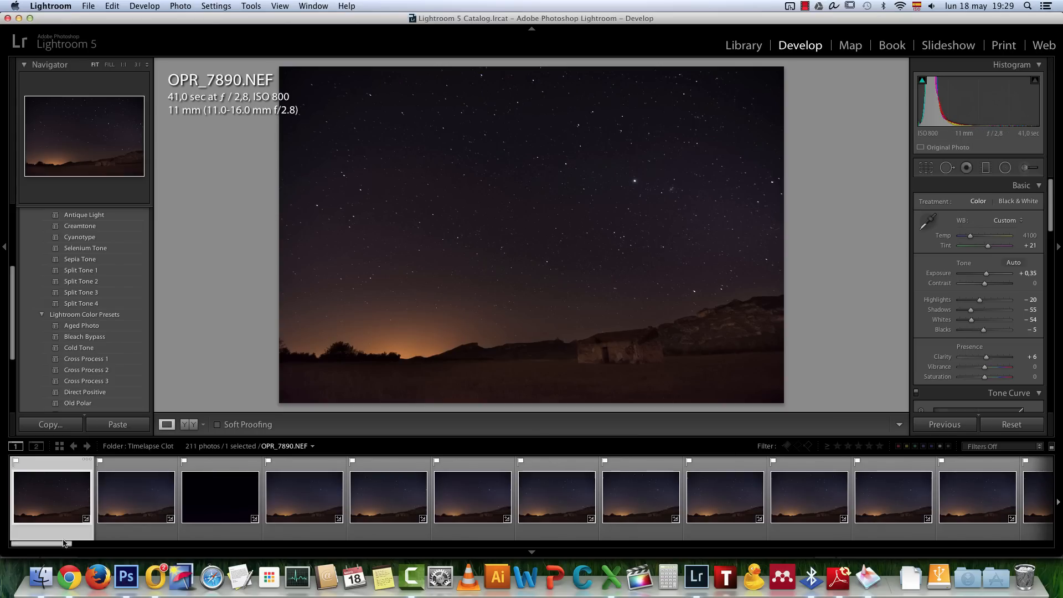
# Look through other frames of the timelapse by opening OPR_7898.NEF and OPR_7900.NEF
pyautogui.moveTo(58, 543); pyautogui.dragTo(72, 541)
pyautogui.click(324, 497)
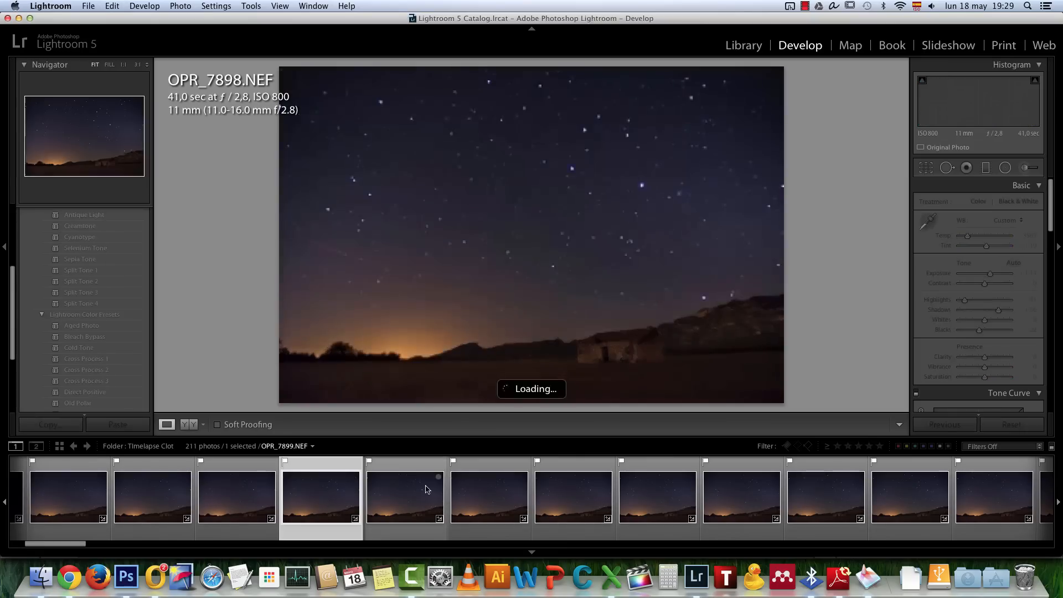
pyautogui.click(479, 486)
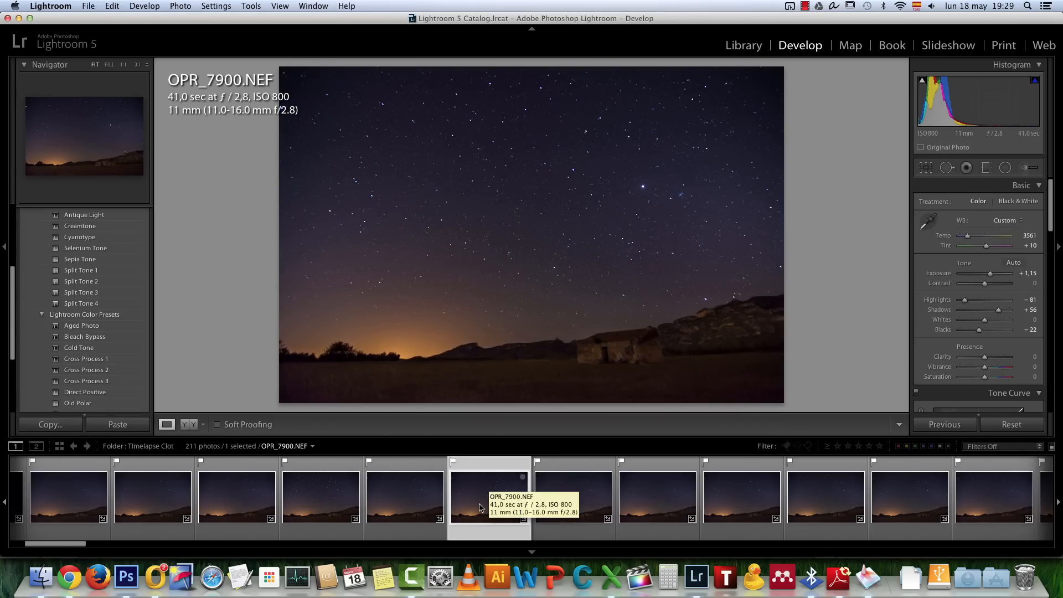
# Switch to Finder and preview the exported JPGs in the Startrail-clot folder one after another, starting from Clot-1.jpg
pyautogui.press('super+Tab')
pyautogui.press('super+Tab')
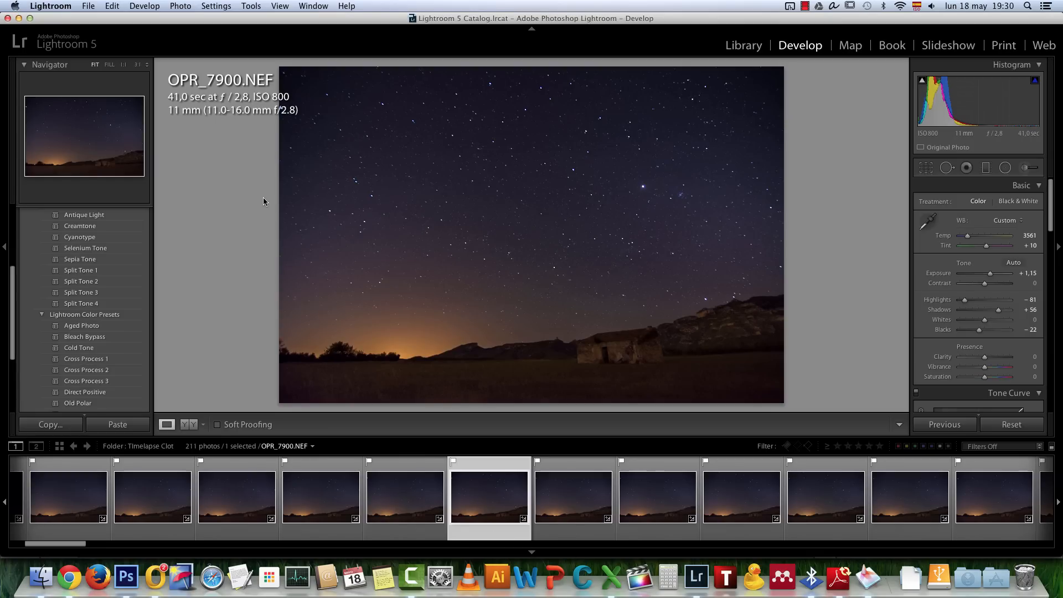
pyautogui.press('super+Tab')
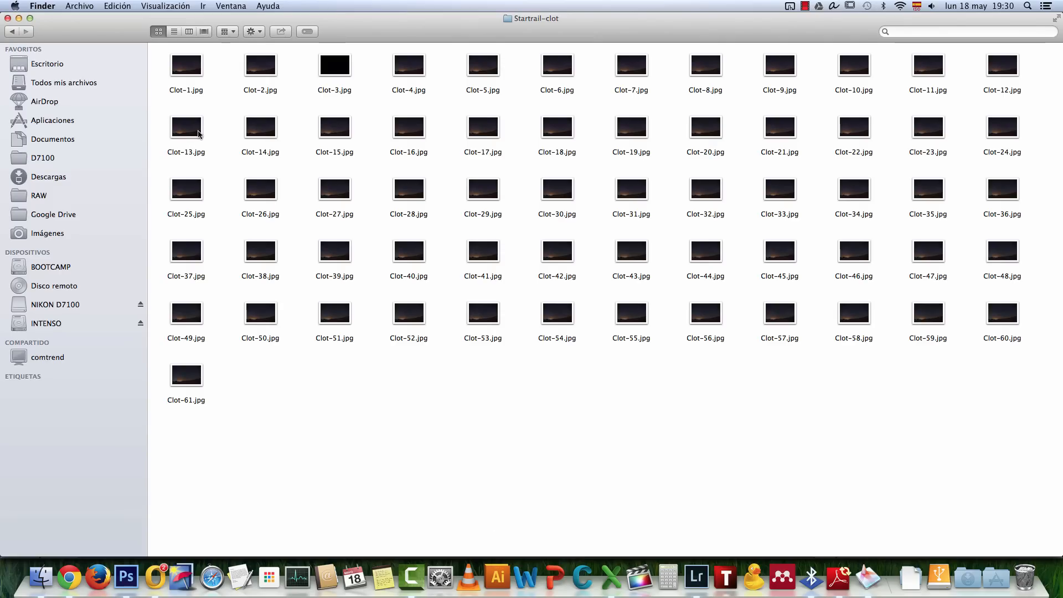
pyautogui.click(195, 62)
pyautogui.press('space')
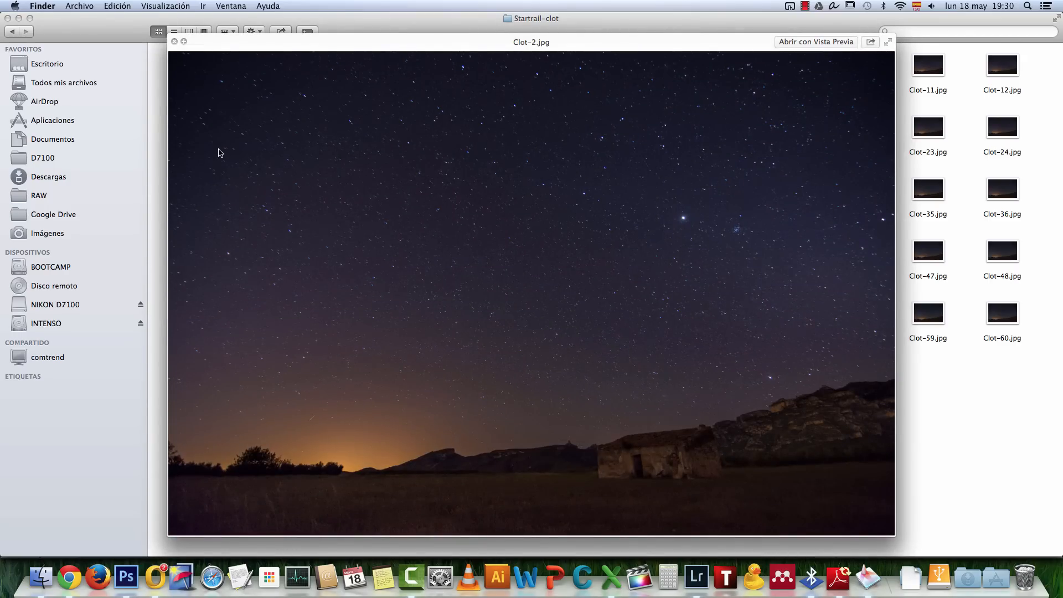
pyautogui.press('Right')
pyautogui.press('Right')
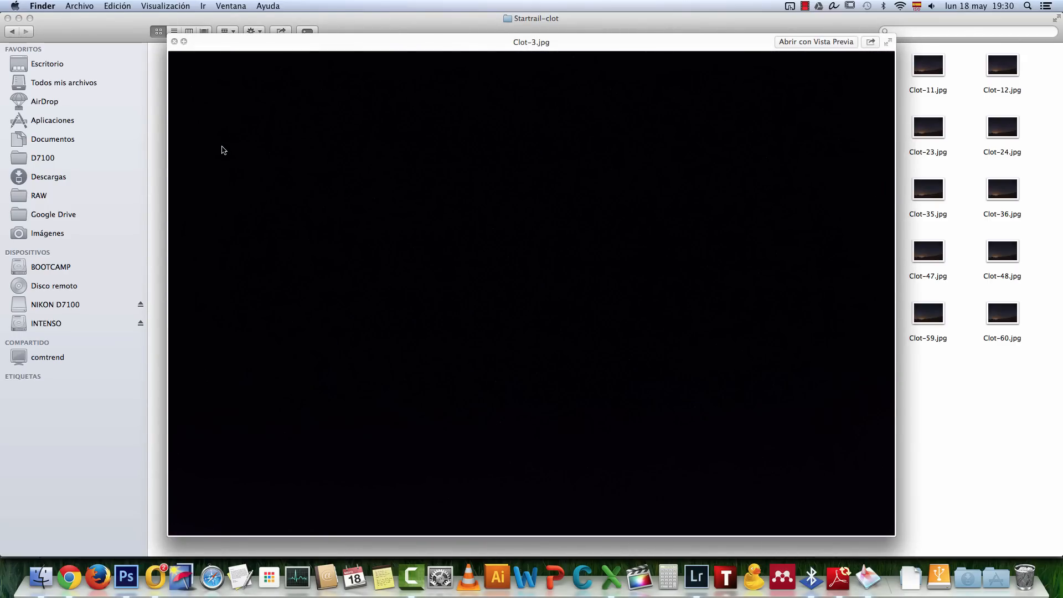
pyautogui.press('Right')
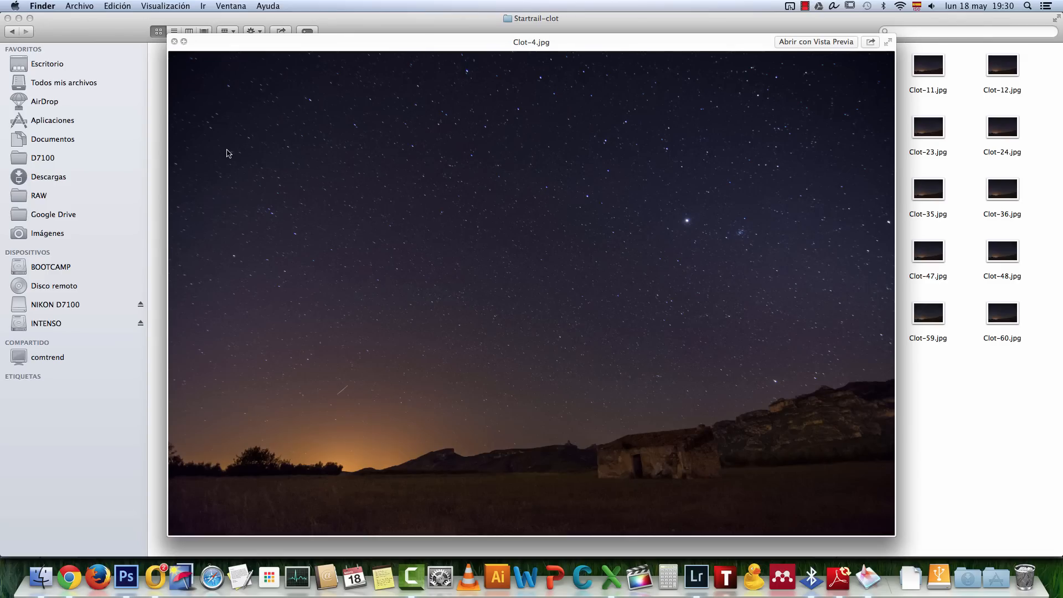
pyautogui.press('Right')
pyautogui.press('Right')
pyautogui.press('Left')
pyautogui.press('Right')
pyautogui.press('Right')
pyautogui.press('Left')
pyautogui.press('Left')
pyautogui.click(178, 42)
# Preview Clot-5.jpg on its own to examine the sky near the horizon, and close the preview
pyautogui.click(507, 401)
pyautogui.click(482, 70)
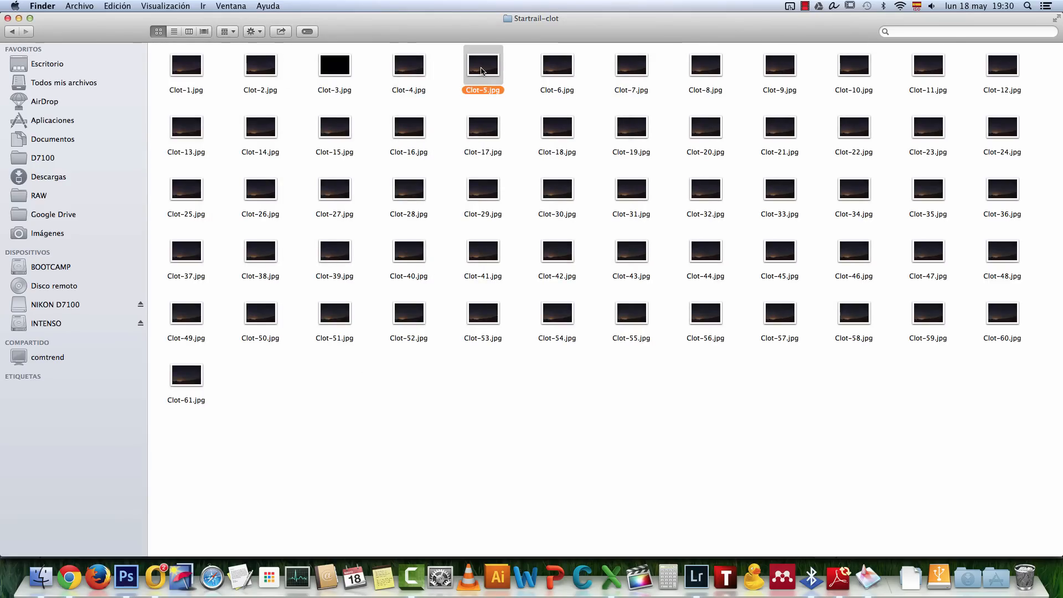
pyautogui.press('space')
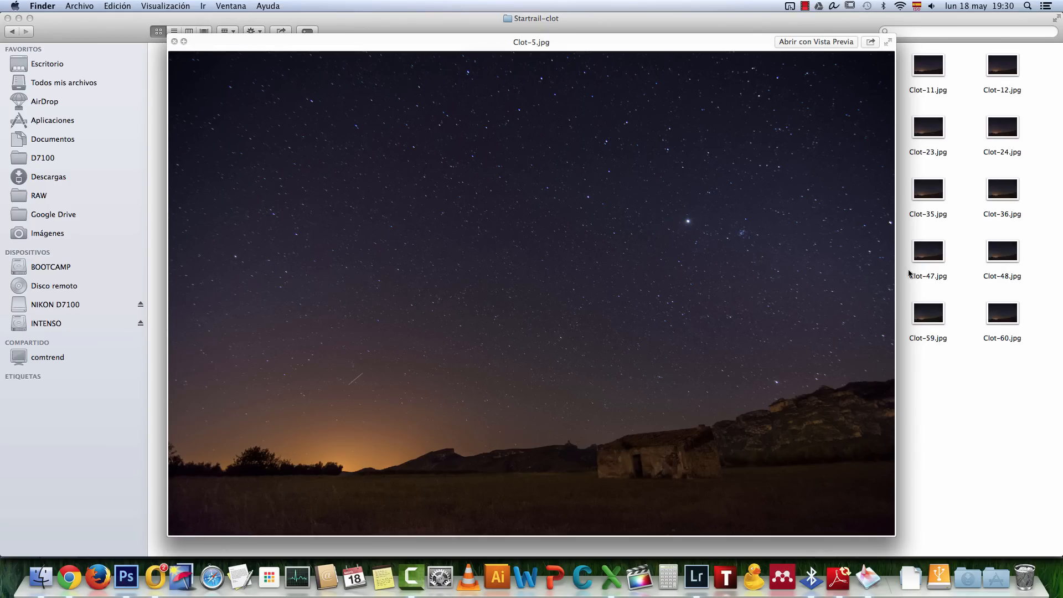
pyautogui.click(174, 41)
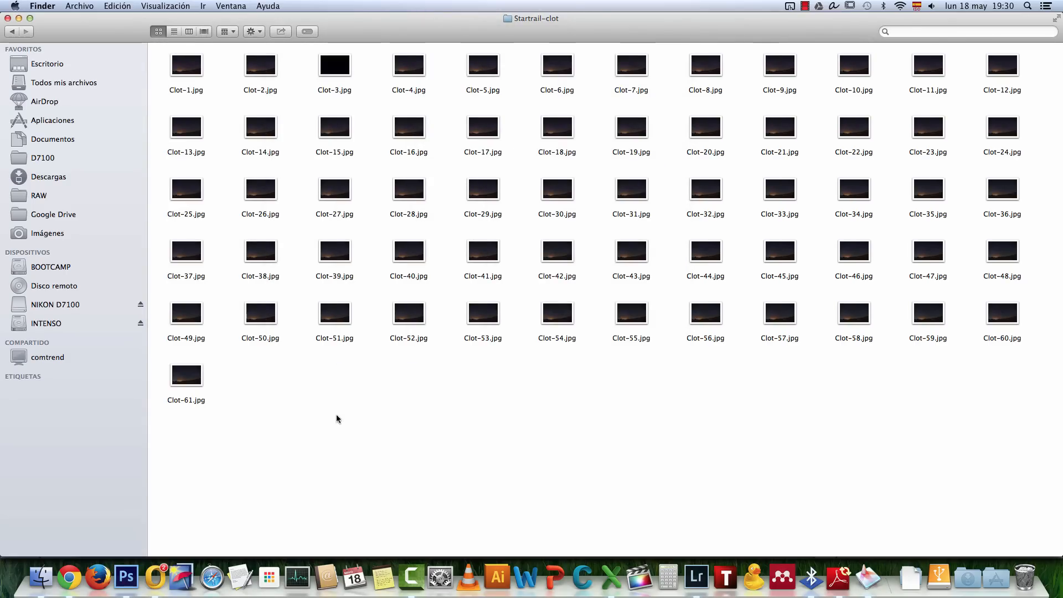
# Switch to Photoshop, start the Load Files into Stack script and open the file browser for choosing the source files
pyautogui.click(126, 578)
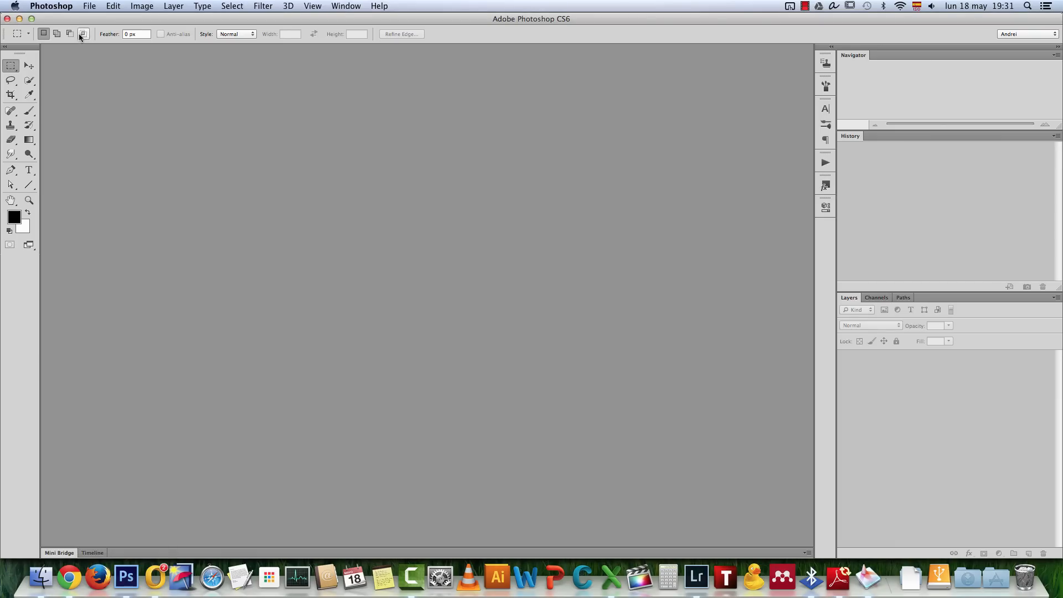
pyautogui.click(94, 8)
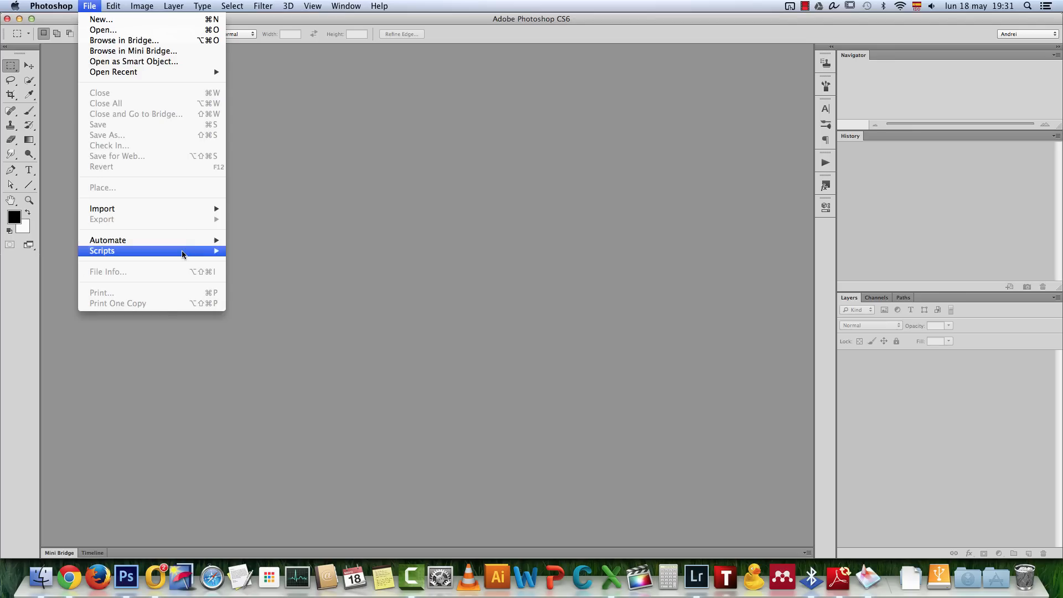
pyautogui.moveTo(184, 253)
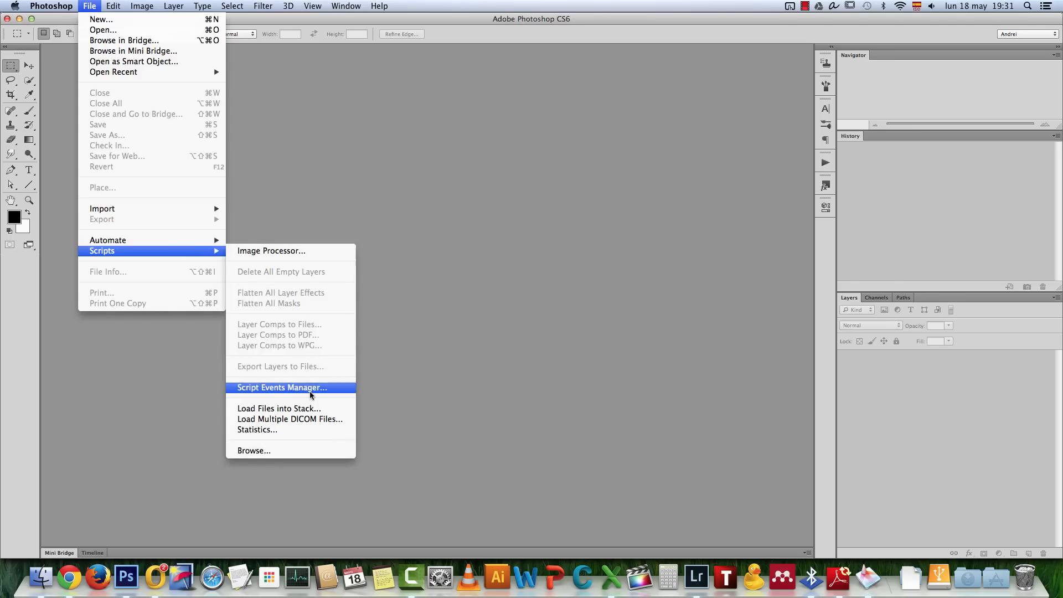
pyautogui.click(289, 410)
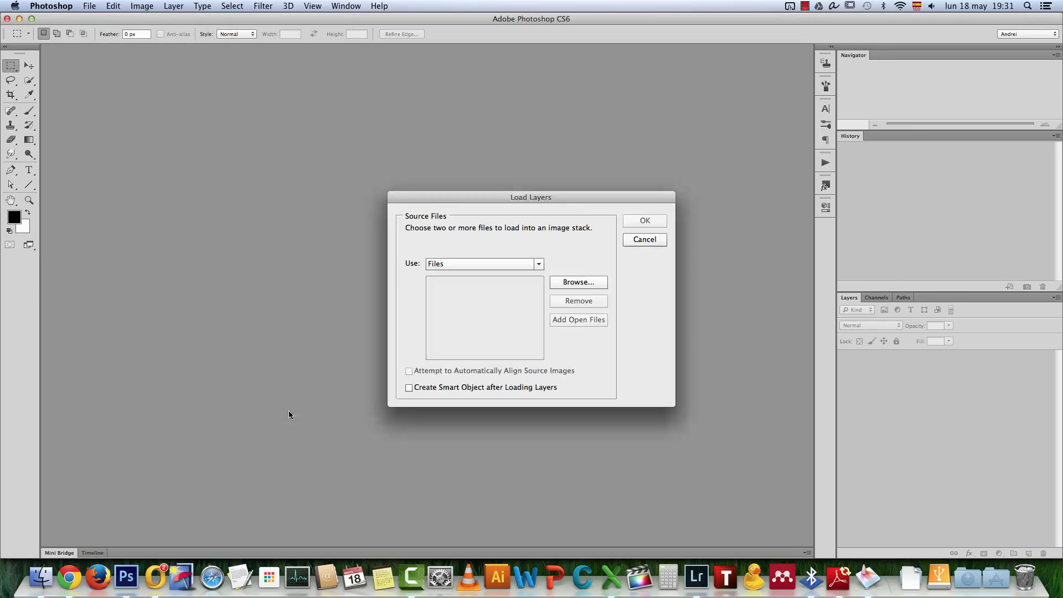
pyautogui.moveTo(510, 197); pyautogui.dragTo(399, 135)
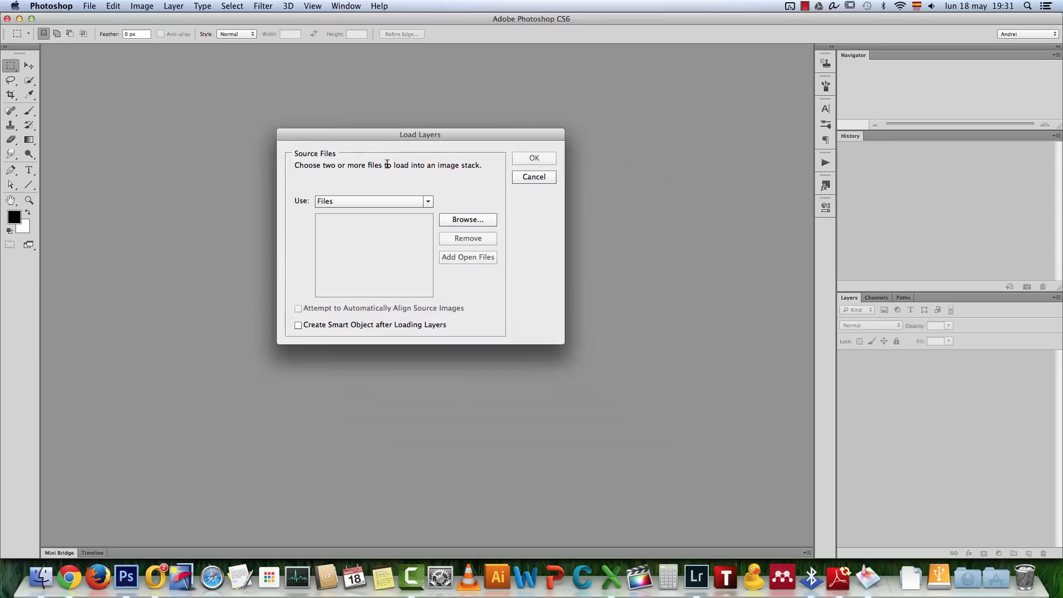
pyautogui.click(482, 219)
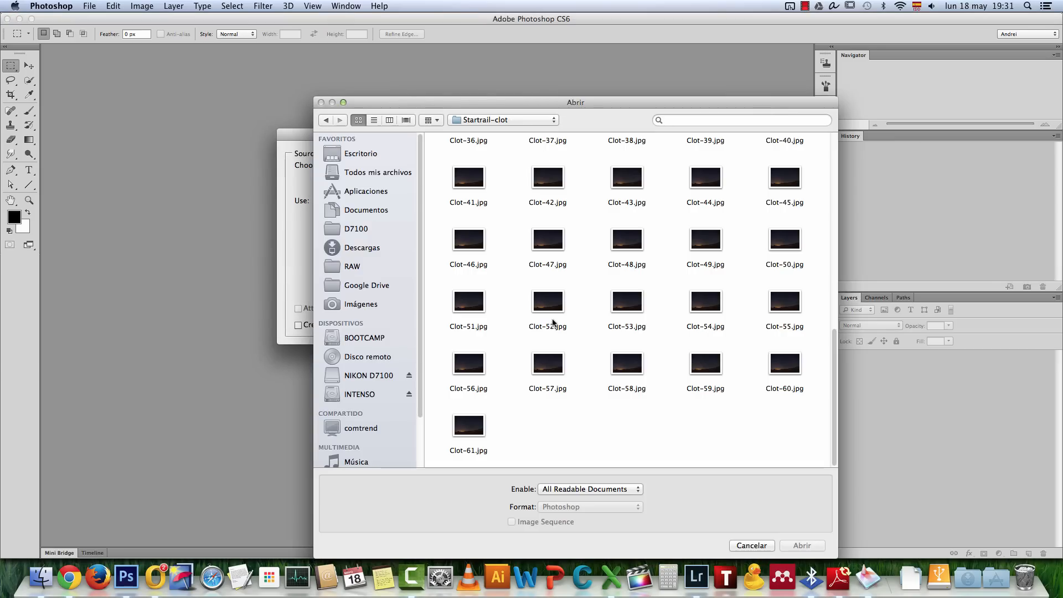
# Load every JPG in the Startrail-clot folder except Clot-3.jpg as layers, without automatic alignment or a smart object
pyautogui.press('super+a')
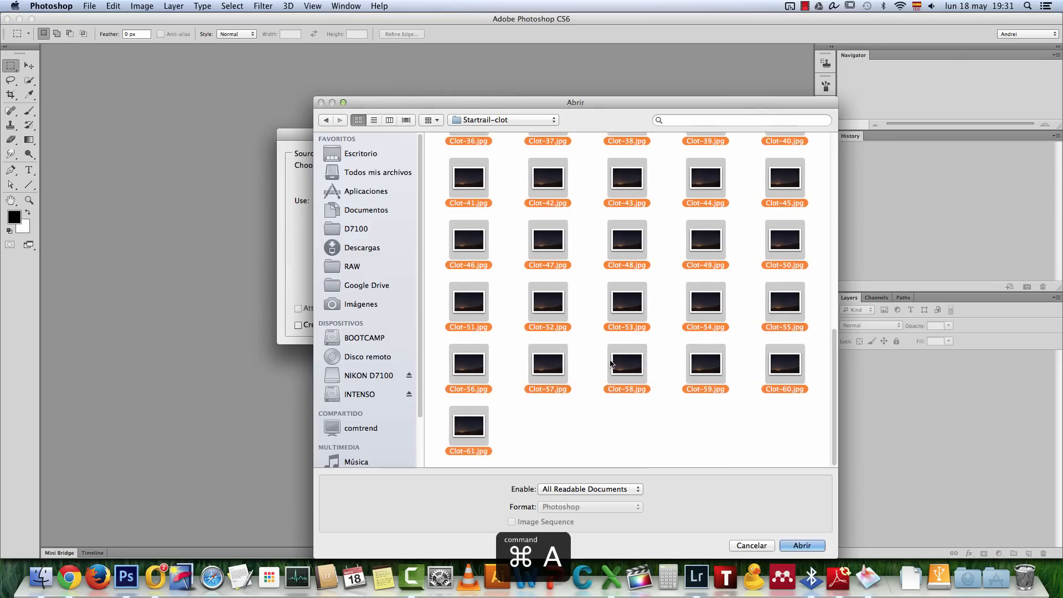
pyautogui.scroll(8, 669, 242)
pyautogui.keyDown('super'); pyautogui.click(644, 151); pyautogui.keyUp('super')
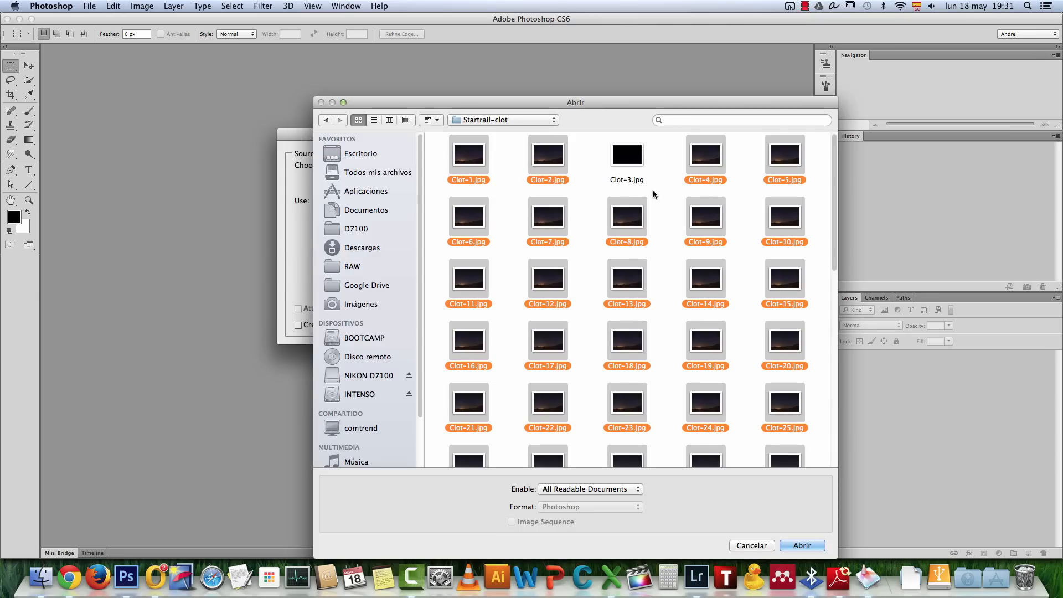
pyautogui.click(803, 545)
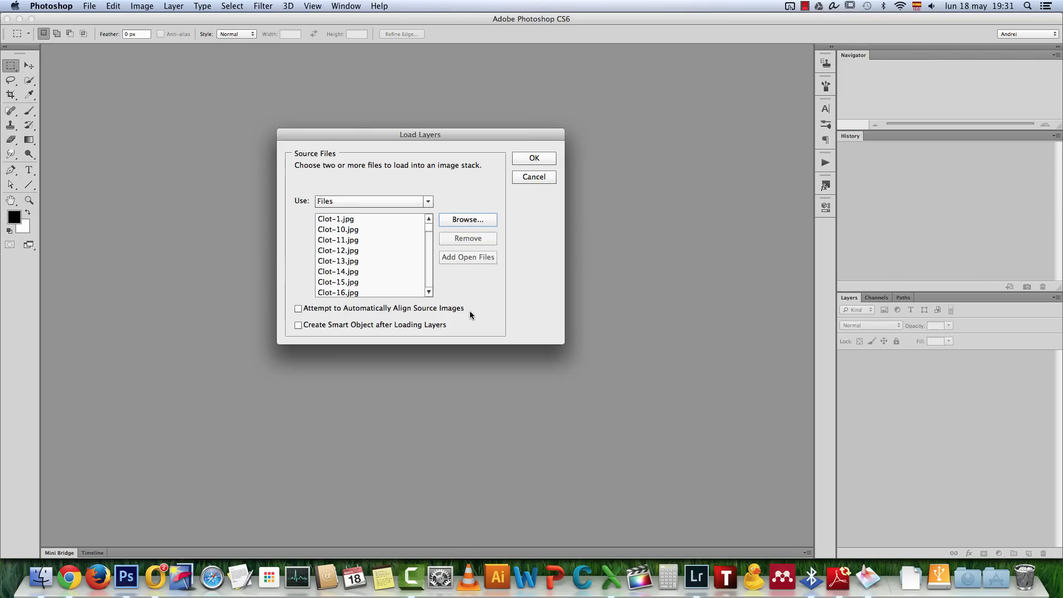
pyautogui.click(434, 278)
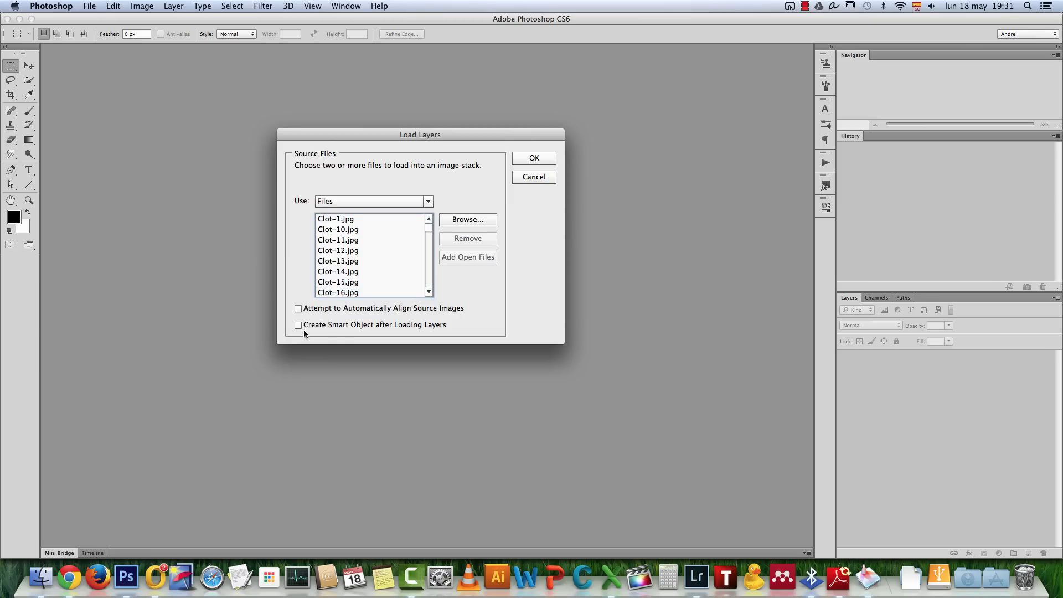
pyautogui.click(550, 158)
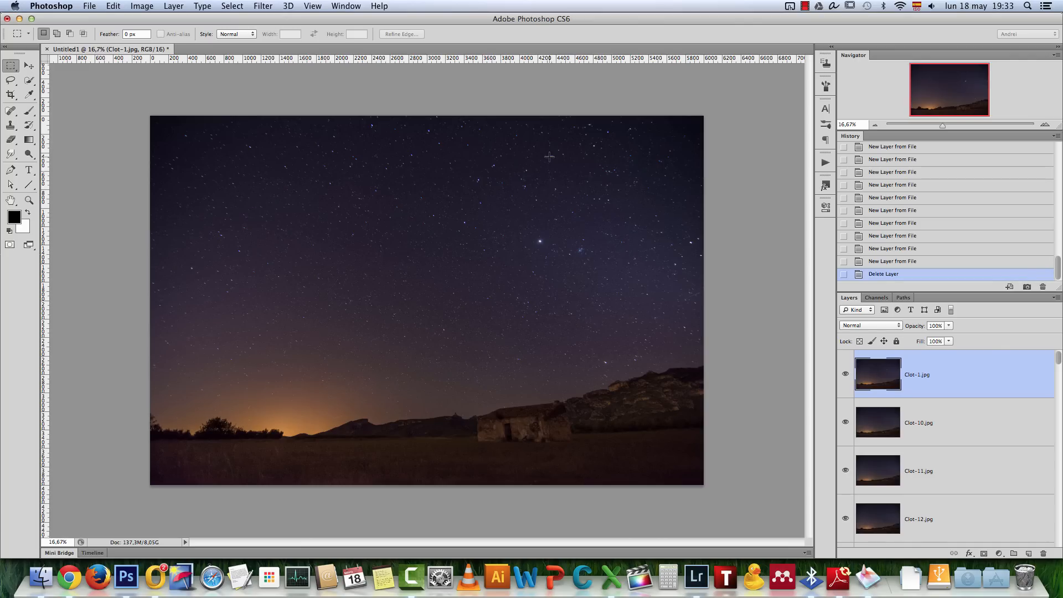
# Set the blending mode of all layers from Clot-1.jpg down to Clot-8.jpg to Lighten, leaving Clot-9.jpg out, and select only Clot-8.jpg
pyautogui.moveTo(1058, 358); pyautogui.dragTo(1060, 538)
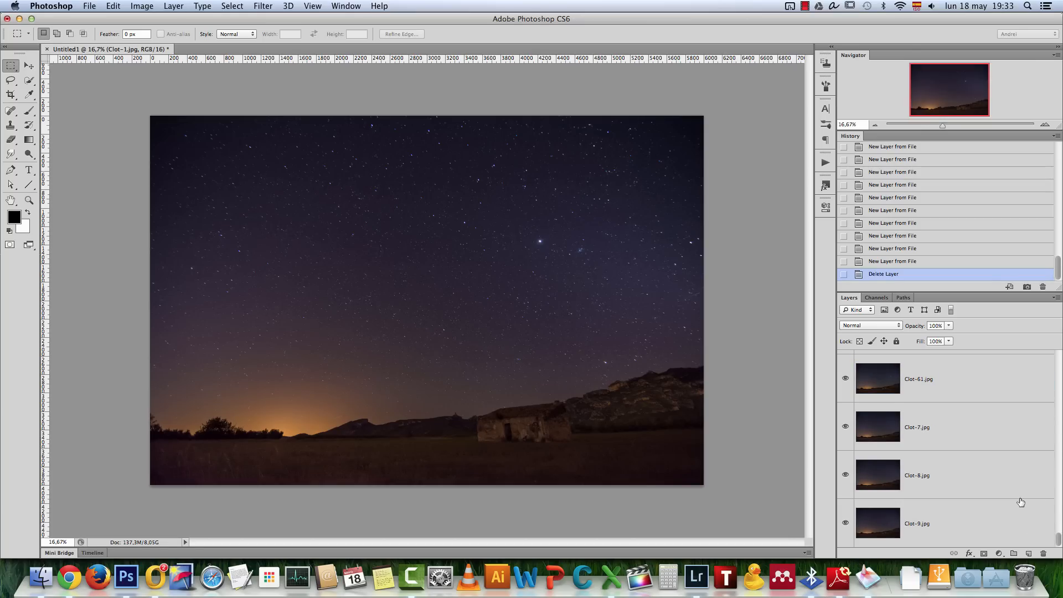
pyautogui.keyDown('shift'); pyautogui.click(1010, 481); pyautogui.keyUp('shift')
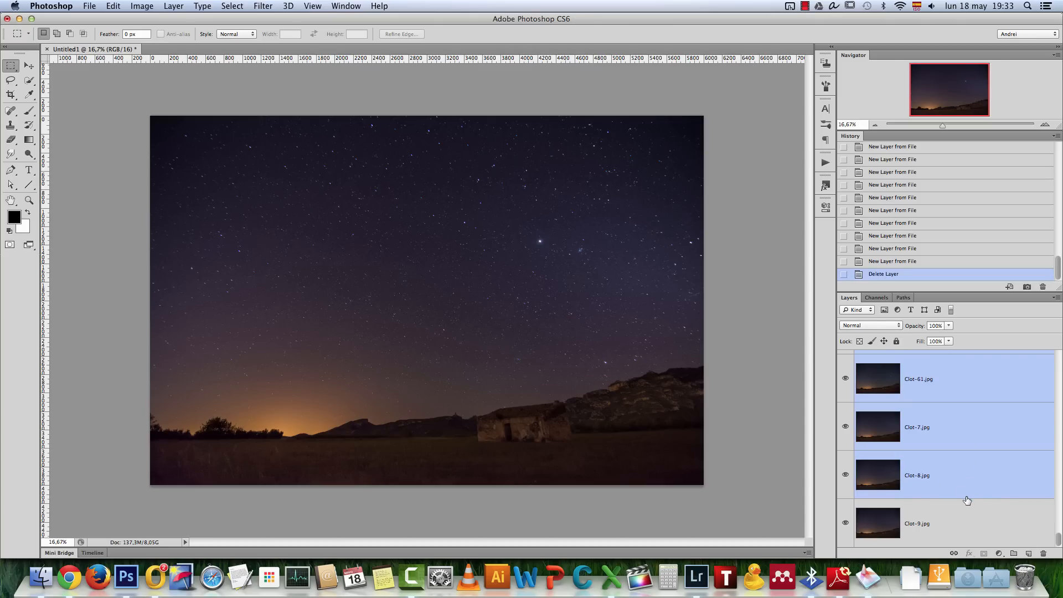
pyautogui.click(881, 326)
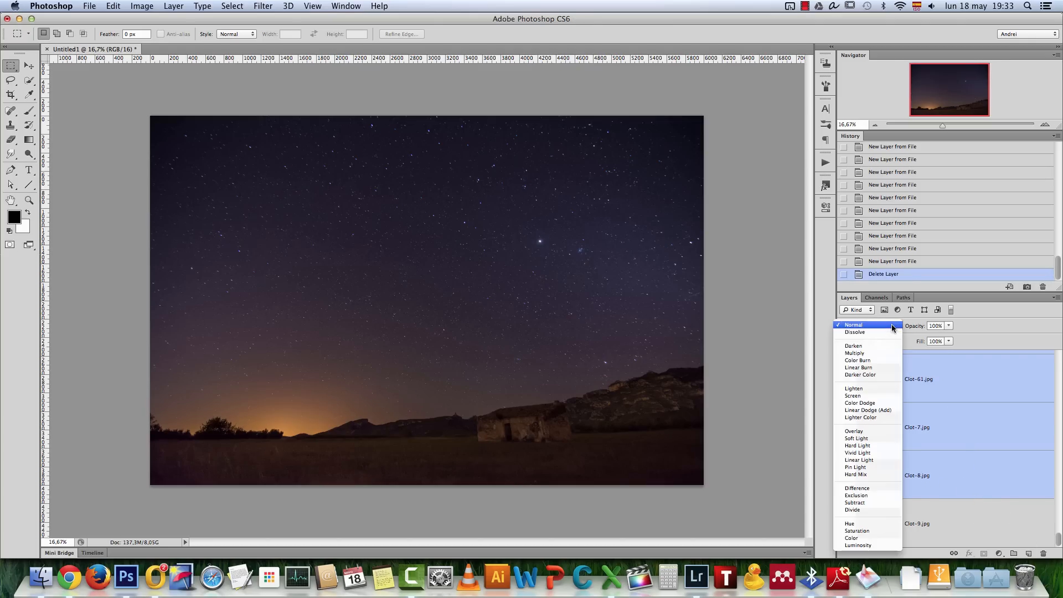
pyautogui.click(876, 389)
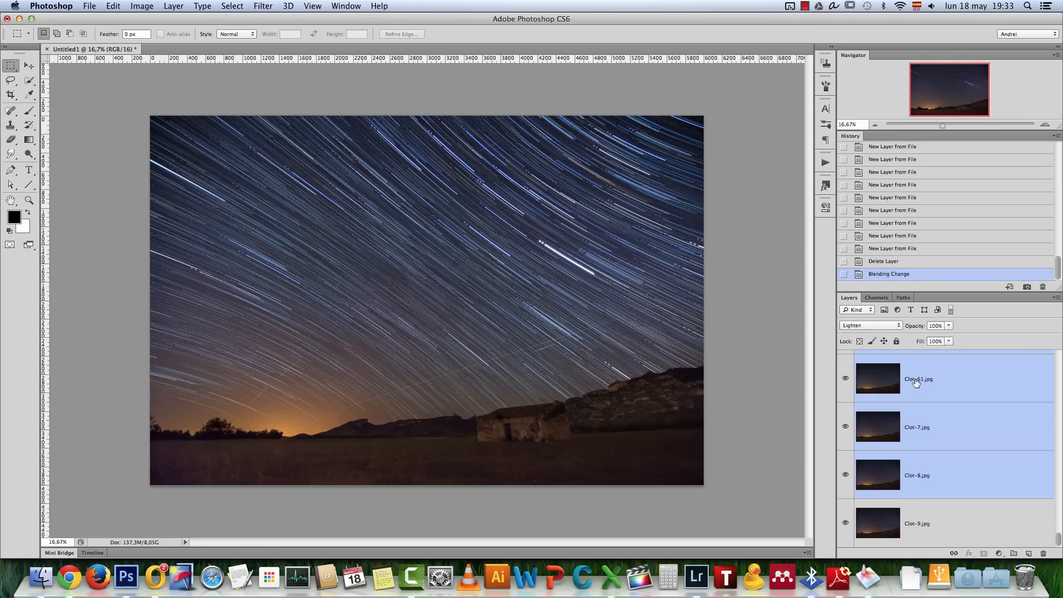
pyautogui.click(957, 483)
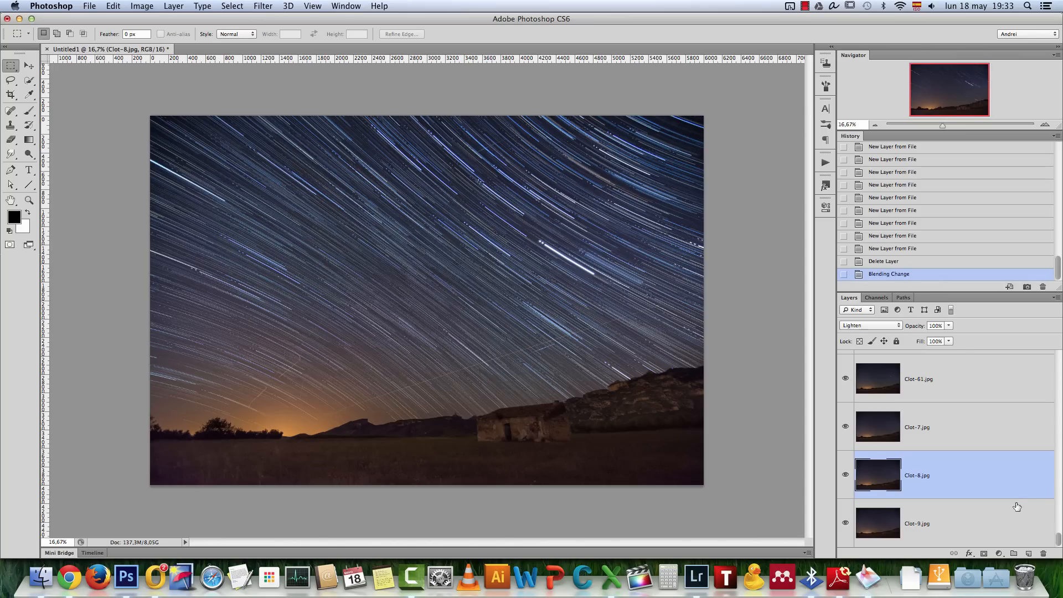
# Examine the combined star trails up close at 50% zoom, especially the sky above the glowing horizon
pyautogui.moveTo(1061, 539)
pyautogui.mouseDown()
pyautogui.moveTo(1060, 477)
pyautogui.moveTo(1060, 551)
pyautogui.mouseUp()
pyautogui.click(1045, 124)
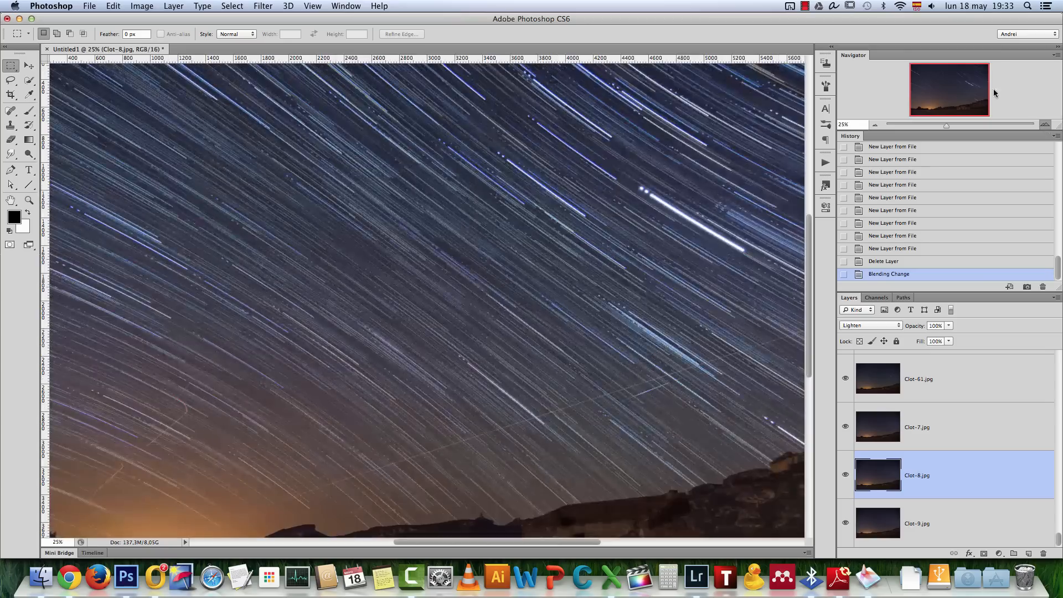
pyautogui.moveTo(961, 83); pyautogui.dragTo(967, 57)
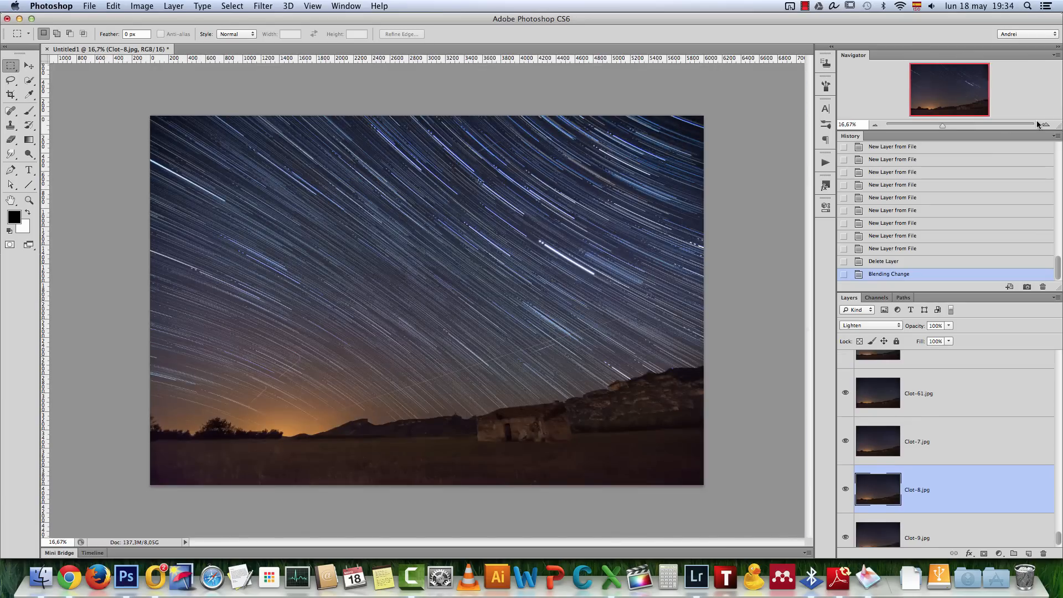
pyautogui.click(1045, 125)
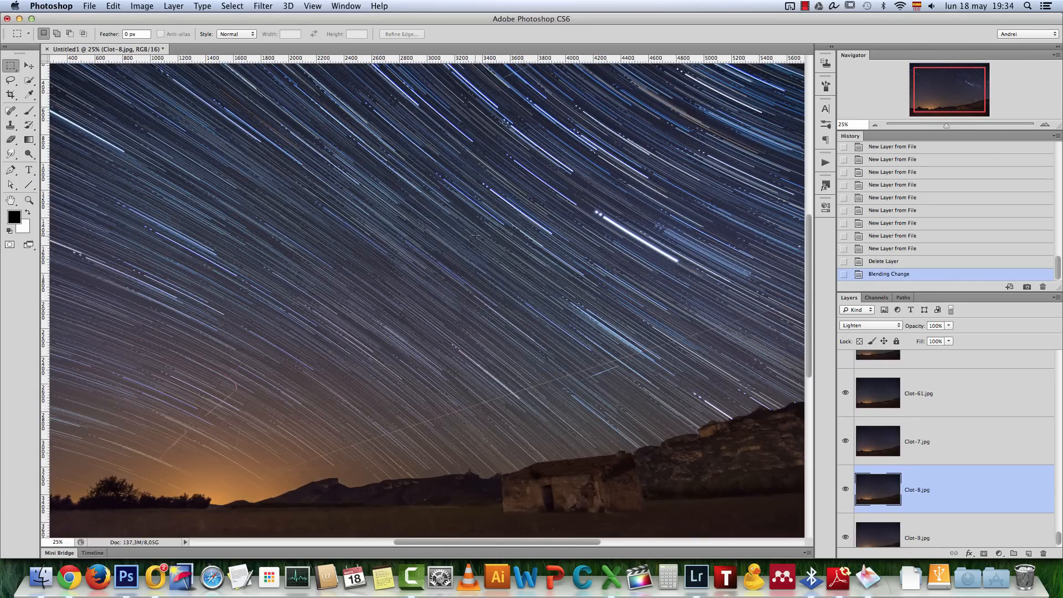
pyautogui.moveTo(348, 289); pyautogui.dragTo(464, 248)
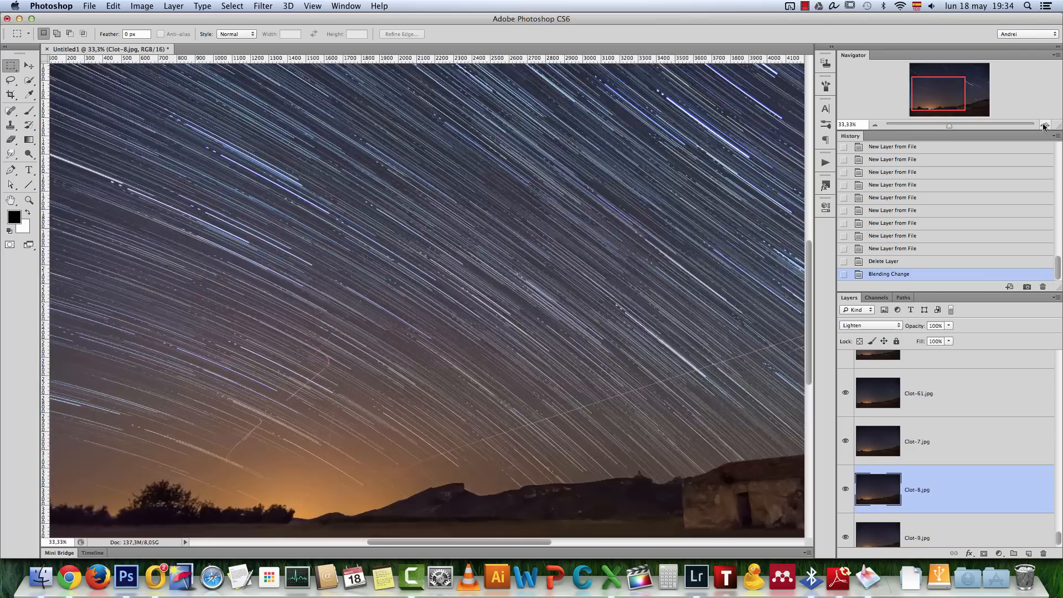
pyautogui.click(1045, 125)
pyautogui.moveTo(501, 360); pyautogui.dragTo(633, 292)
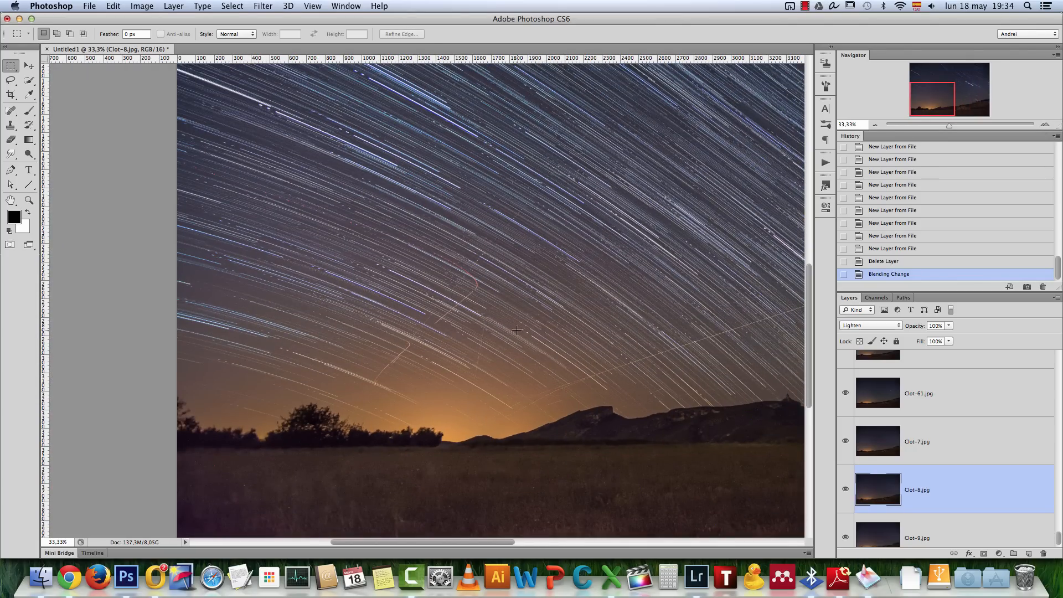
pyautogui.click(1045, 125)
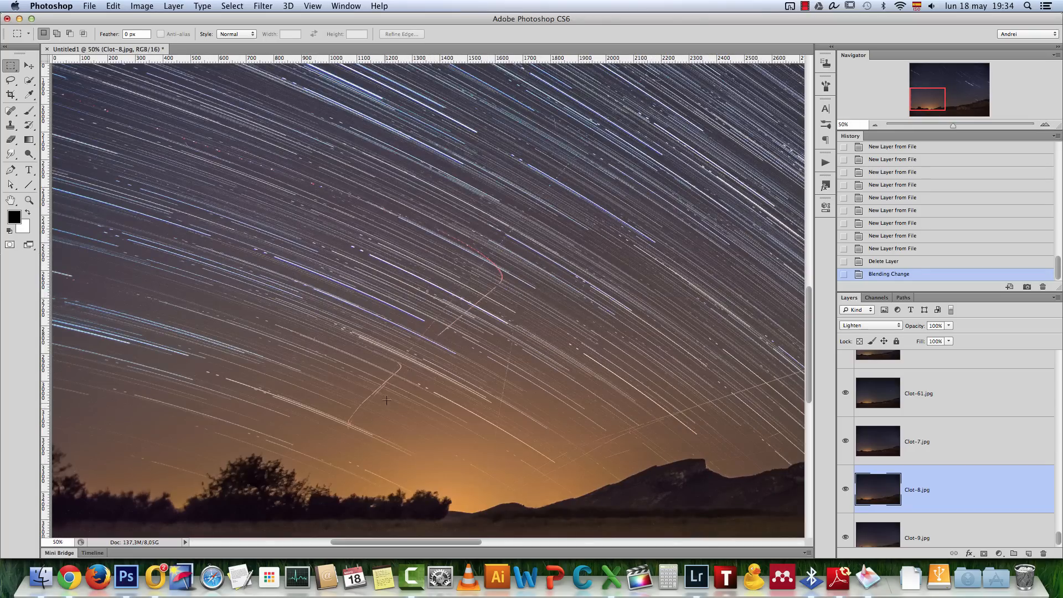
# Select the Clot-9.jpg layer, compare it alone with the full stack, and leave all other layers hidden
pyautogui.scroll(-1, 1002, 446)
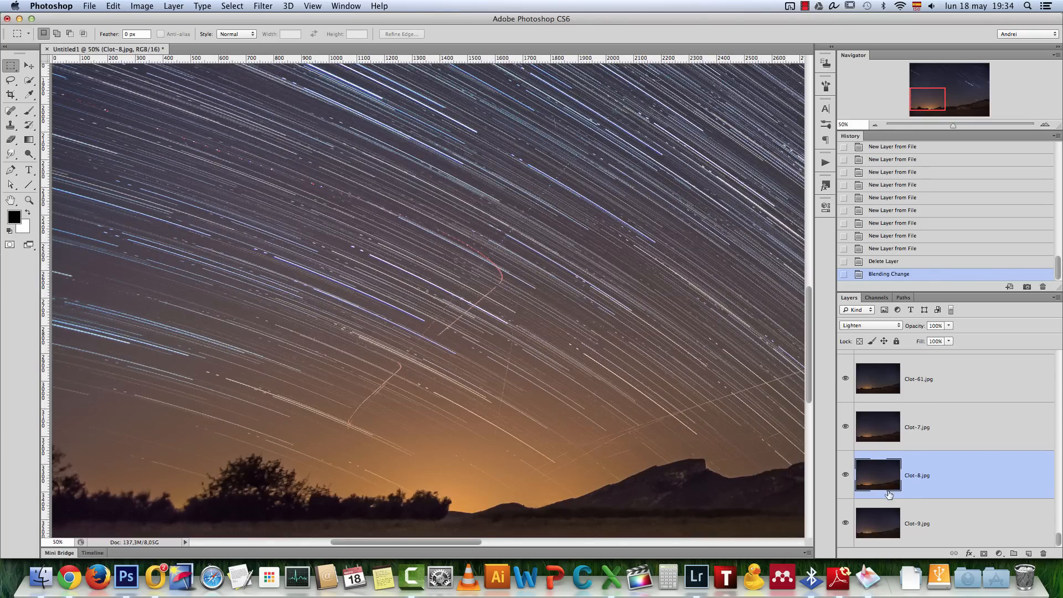
pyautogui.keyDown('alt'); pyautogui.click(845, 523); pyautogui.keyUp('alt')
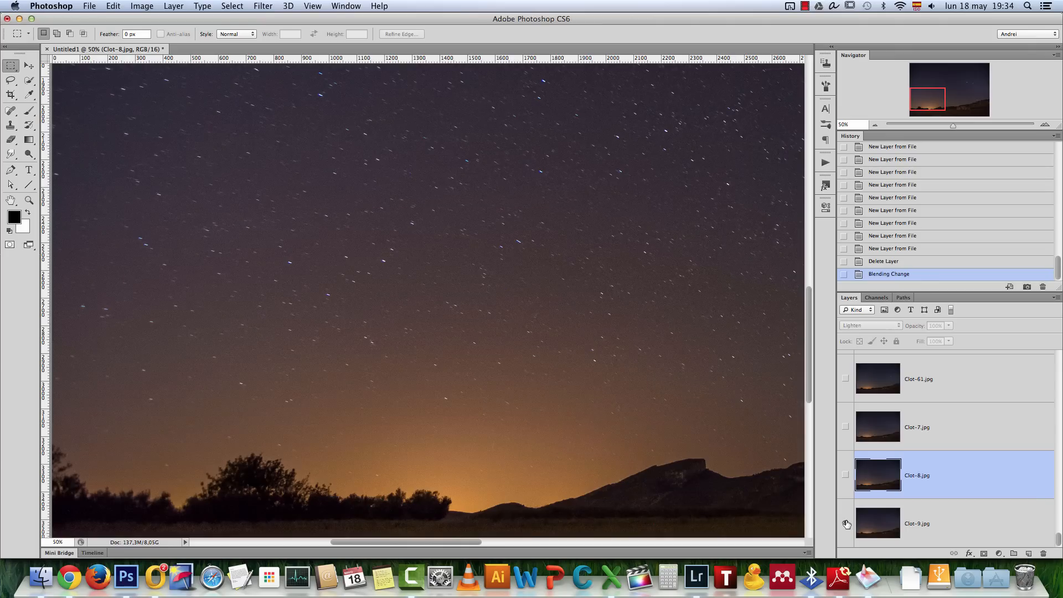
pyautogui.press('super+0')
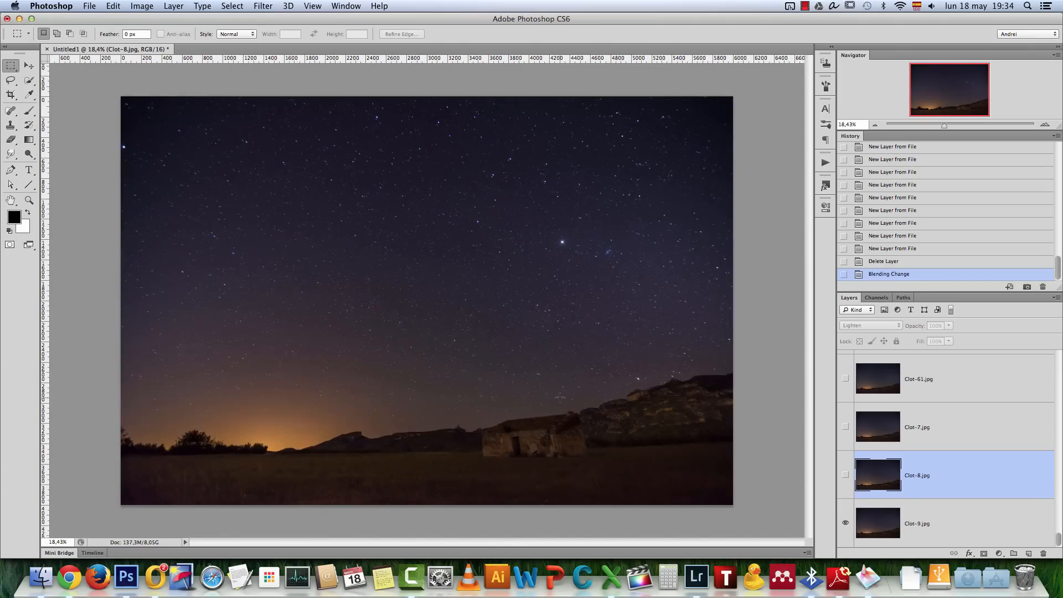
pyautogui.click(966, 523)
pyautogui.keyDown('alt'); pyautogui.click(846, 524); pyautogui.keyUp('alt')
pyautogui.keyDown('alt'); pyautogui.click(845, 523); pyautogui.keyUp('alt')
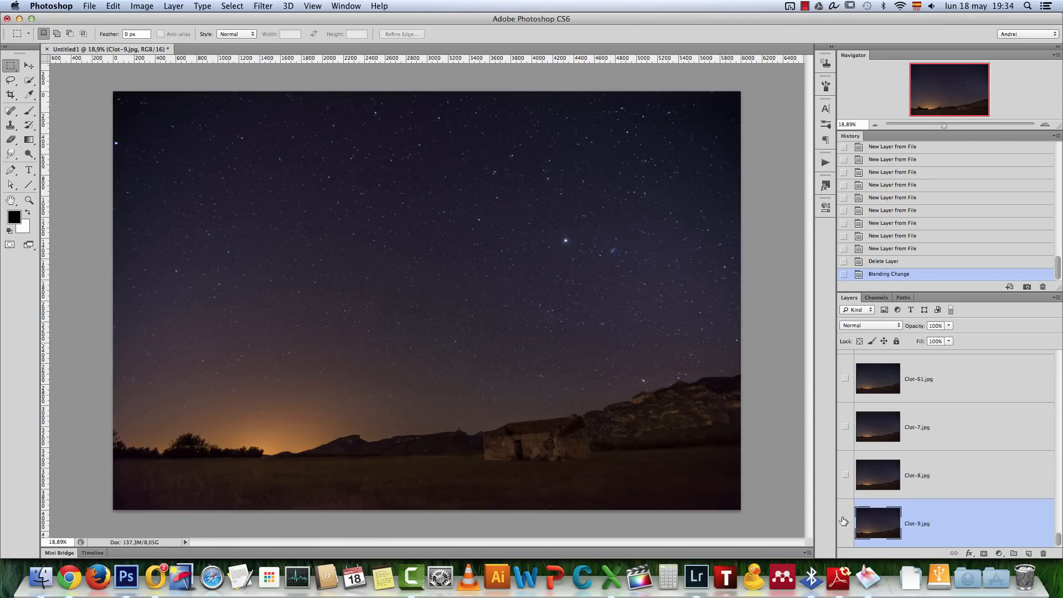
pyautogui.keyDown('alt'); pyautogui.click(846, 524); pyautogui.keyUp('alt')
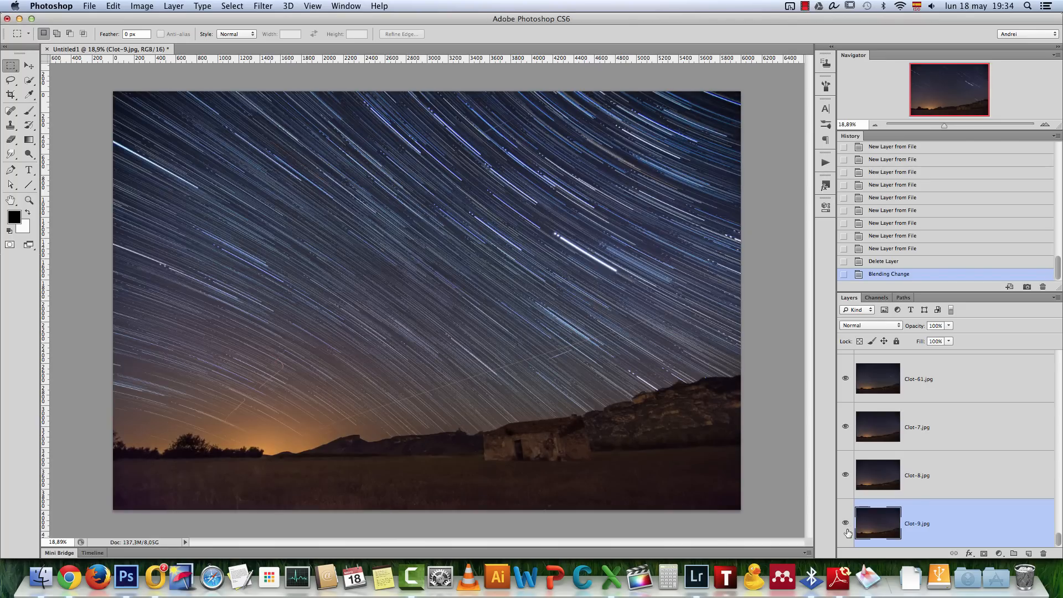
pyautogui.keyDown('alt'); pyautogui.click(846, 523); pyautogui.keyUp('alt')
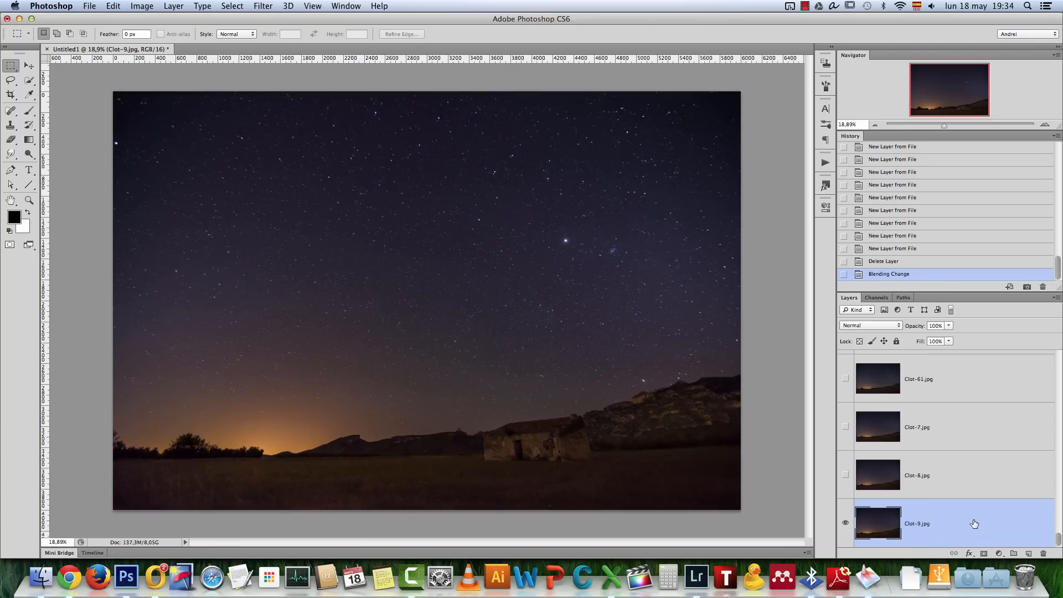
# Make Clot-8.jpg visible above Clot-9.jpg, check the image with Clot-7.jpg shown and hide it again, and select Clot-8.jpg
pyautogui.click(856, 475)
pyautogui.click(846, 475)
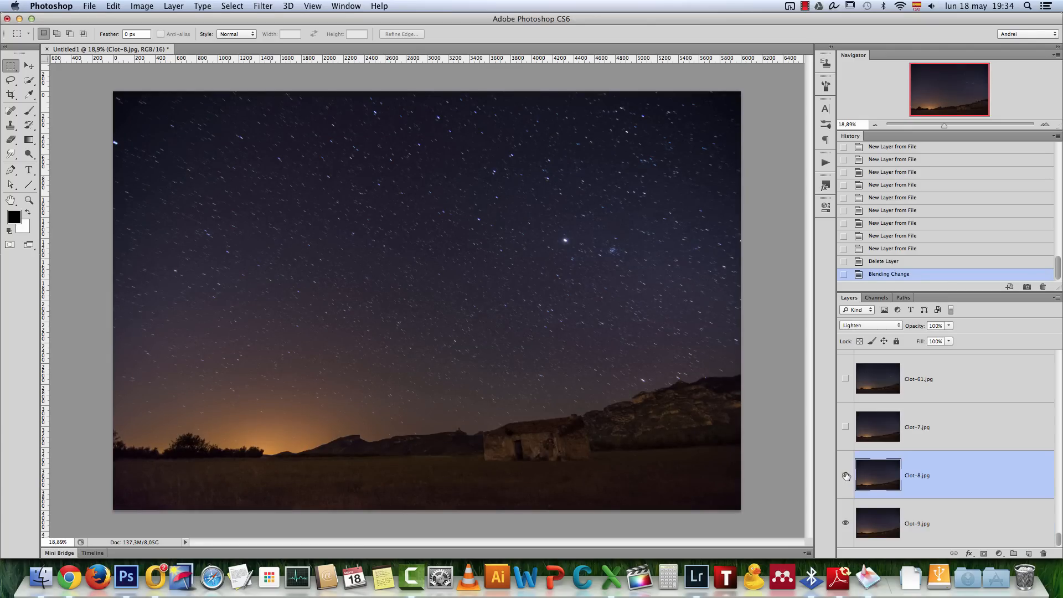
pyautogui.click(845, 427)
pyautogui.click(952, 431)
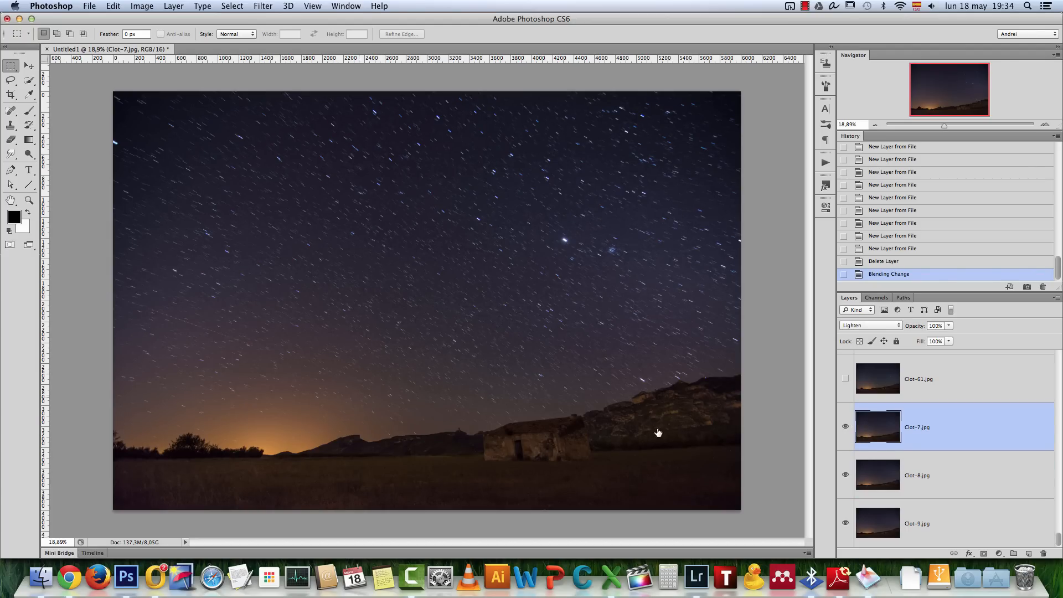
pyautogui.click(846, 427)
pyautogui.click(982, 477)
# Remove the red dotted aircraft trail near the left edge of Clot-8.jpg using the Spot Healing Brush at size 15
pyautogui.moveTo(10, 110); pyautogui.dragTo(73, 110)
pyautogui.scroll(3, 134, 321)
pyautogui.moveTo(130, 334); pyautogui.dragTo(327, 346)
pyautogui.scroll(2, 327, 347)
pyautogui.press('[')
pyautogui.press('[')
pyautogui.press('[')
pyautogui.press('[')
pyautogui.press('[')
pyautogui.press('[')
pyautogui.press('[')
pyautogui.press('[')
pyautogui.press('[')
pyautogui.press('[')
pyautogui.press('[')
pyautogui.press('[')
pyautogui.press('[')
pyautogui.press('[')
pyautogui.press('[')
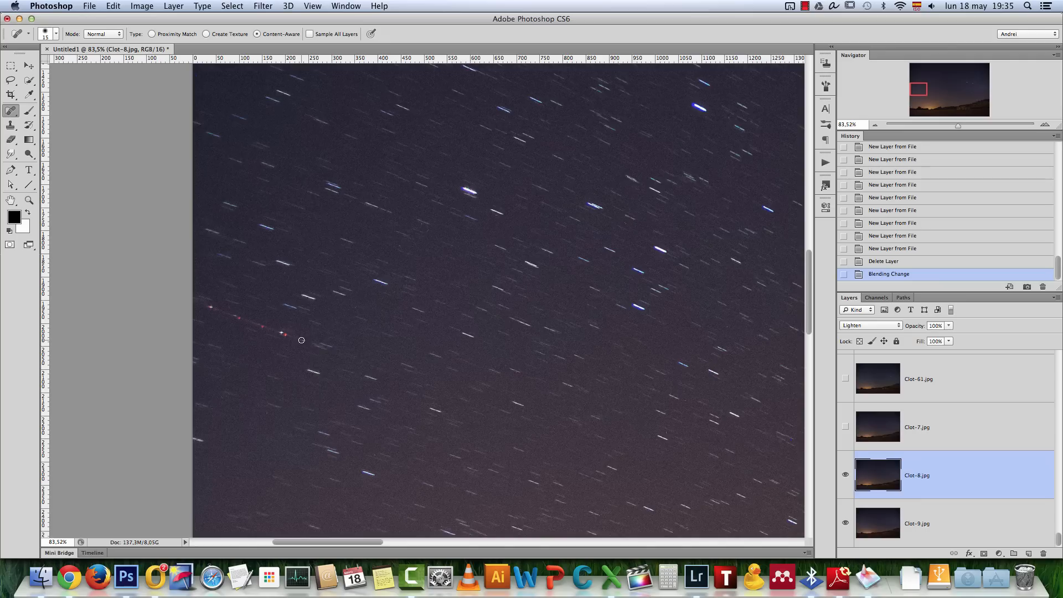
pyautogui.moveTo(263, 325); pyautogui.dragTo(208, 314)
pyautogui.click(221, 315)
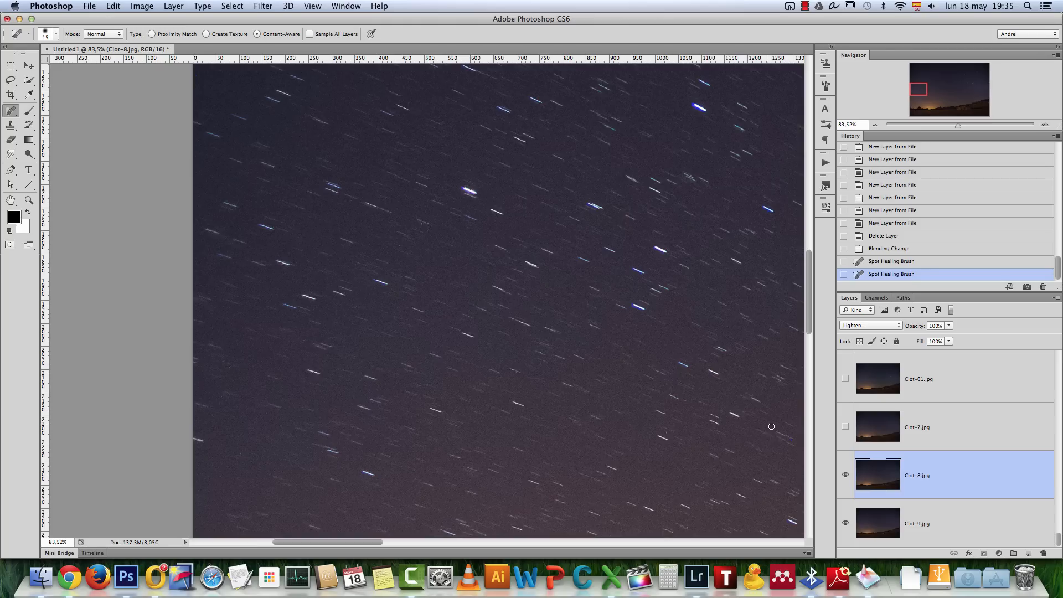
# Show Clot-7.jpg and remove its red dotted aircraft trail with the Spot Healing Brush at size 25
pyautogui.click(844, 427)
pyautogui.click(950, 429)
pyautogui.moveTo(552, 428); pyautogui.dragTo(429, 324)
pyautogui.press(']')
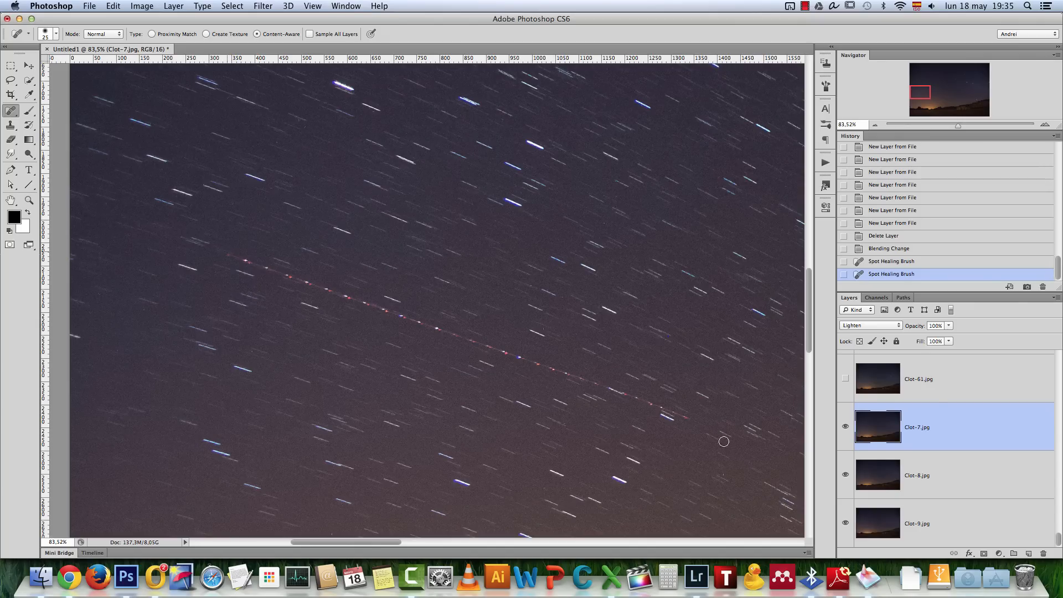
pyautogui.click(228, 254)
pyautogui.keyDown('shift'); pyautogui.click(688, 418); pyautogui.keyUp('shift')
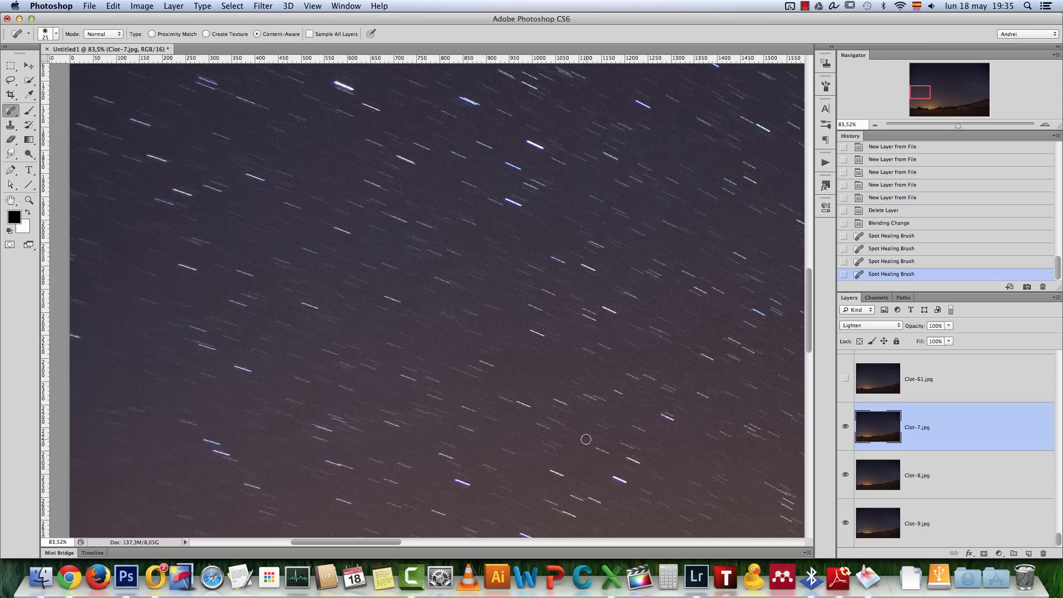
# Make Clot-61.jpg and Clot-60.jpg visible, checking the combined sky for aircraft trails, and select Clot-61.jpg
pyautogui.click(845, 379)
pyautogui.scroll(-5, 708, 435)
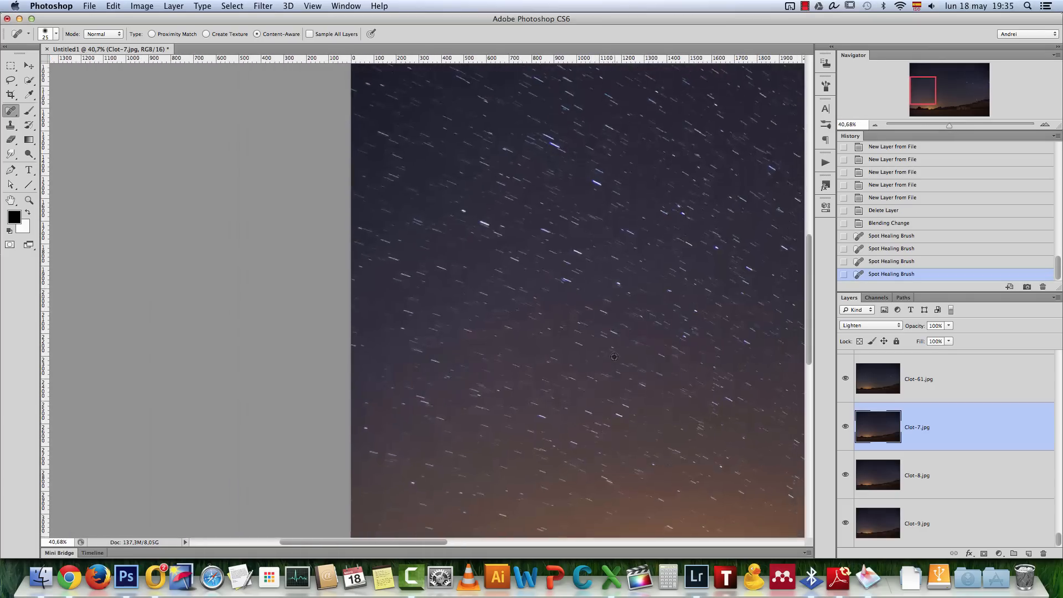
pyautogui.moveTo(708, 434); pyautogui.dragTo(354, 371)
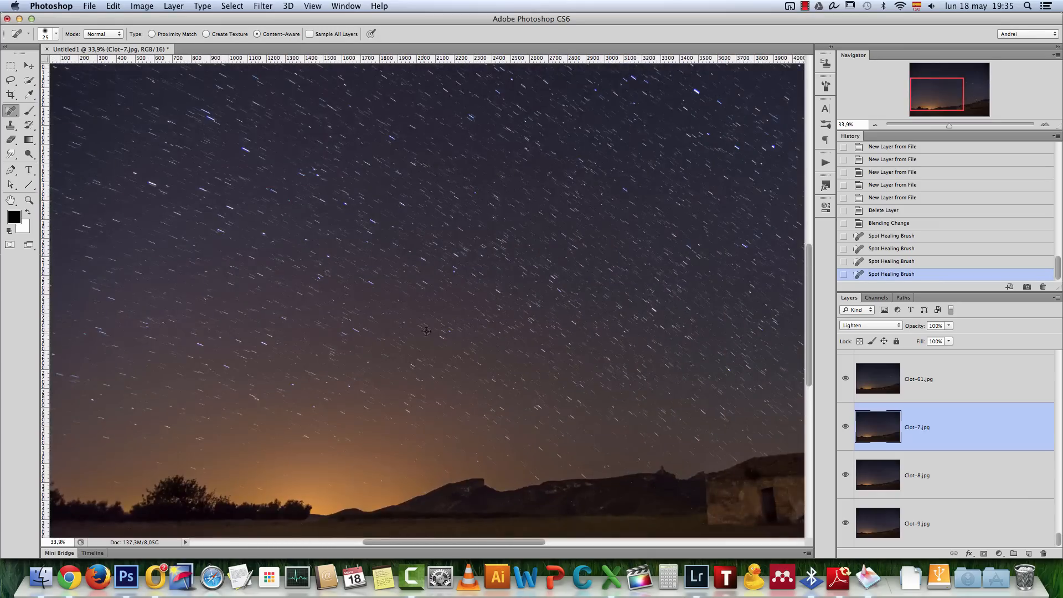
pyautogui.scroll(-2, 429, 331)
pyautogui.scroll(-1, 429, 331)
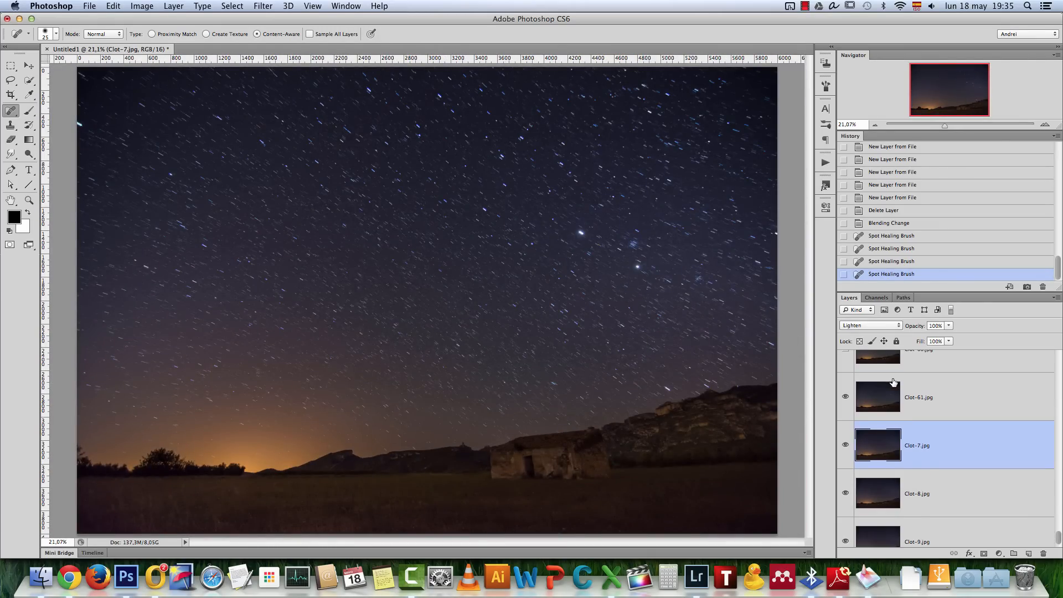
pyautogui.scroll(2, 886, 382)
pyautogui.click(928, 397)
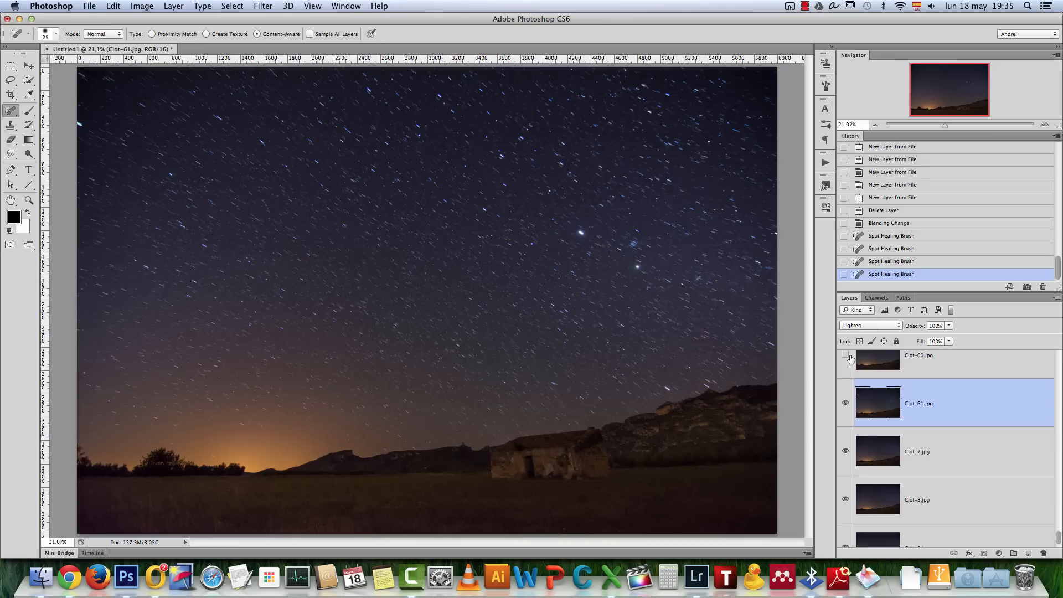
pyautogui.scroll(3, 881, 385)
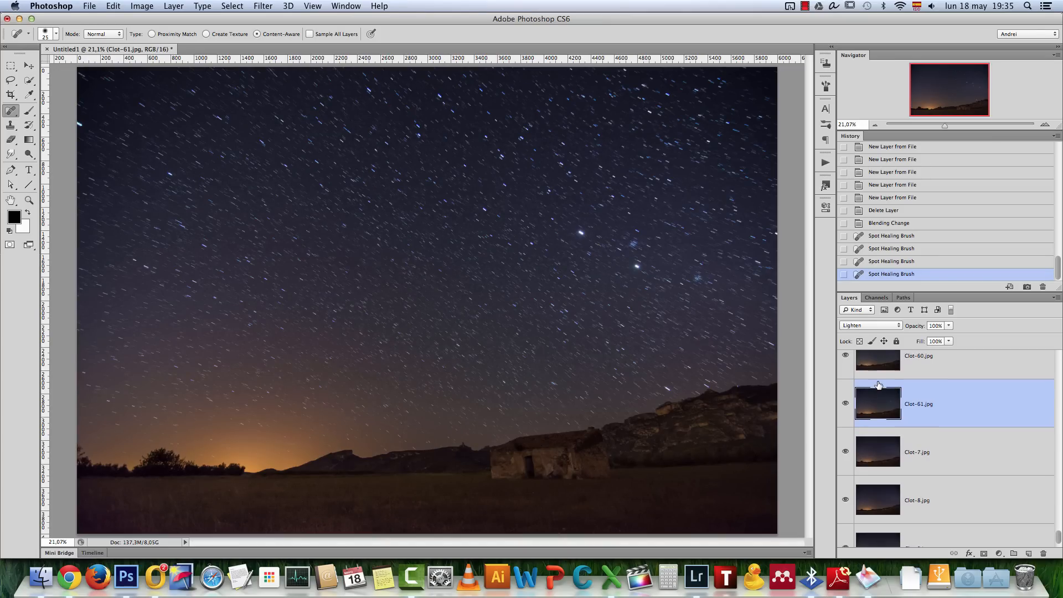
# Show Clot-6.jpg and remove the curved red trail above the glowing horizon with the Spot Healing Brush
pyautogui.scroll(3, 886, 382)
pyautogui.click(930, 374)
pyautogui.click(846, 375)
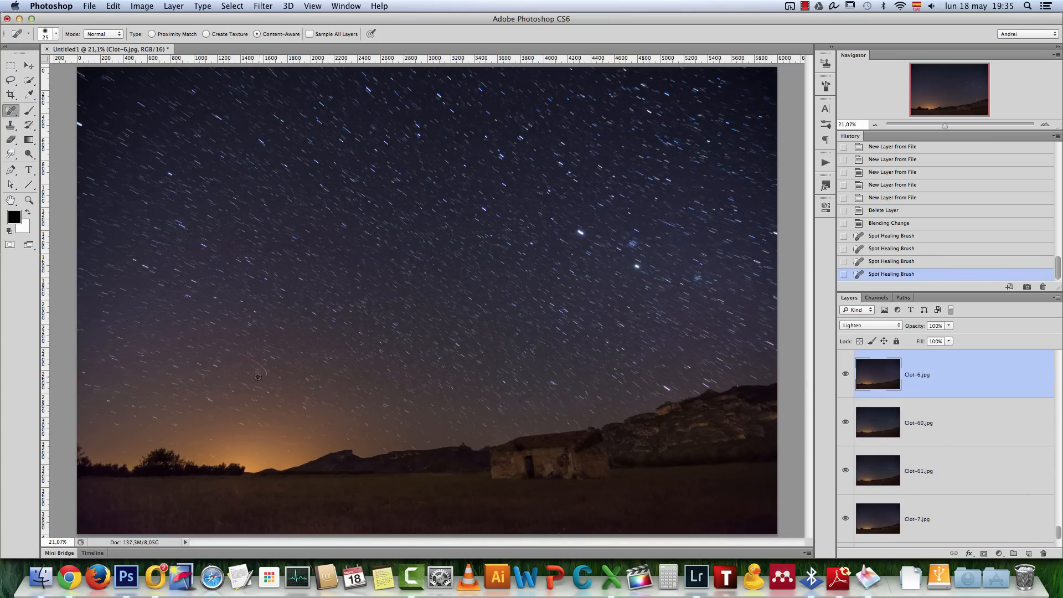
pyautogui.scroll(6, 257, 377)
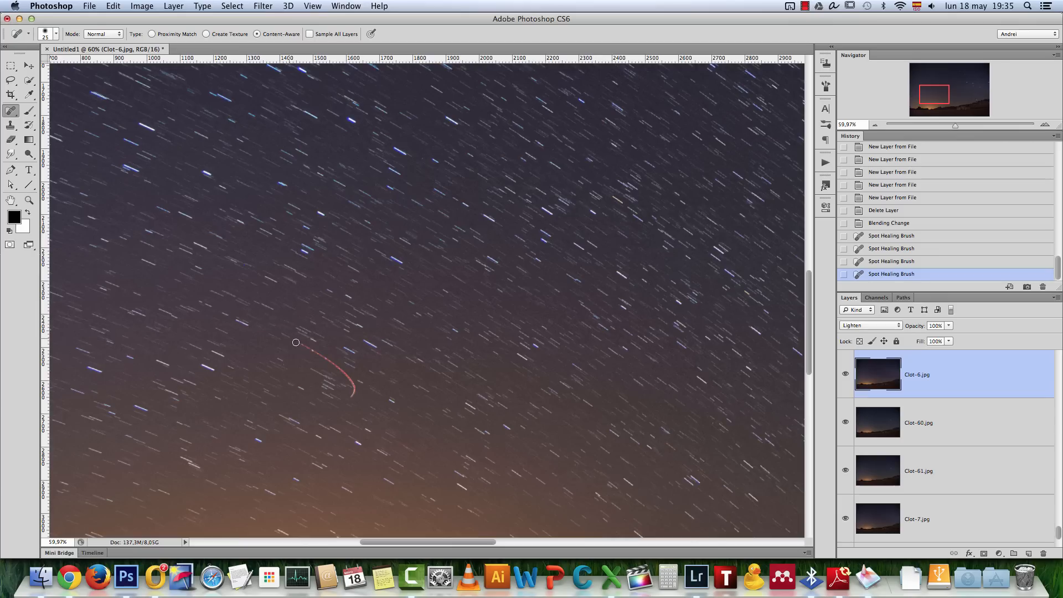
pyautogui.moveTo(313, 352); pyautogui.dragTo(355, 388)
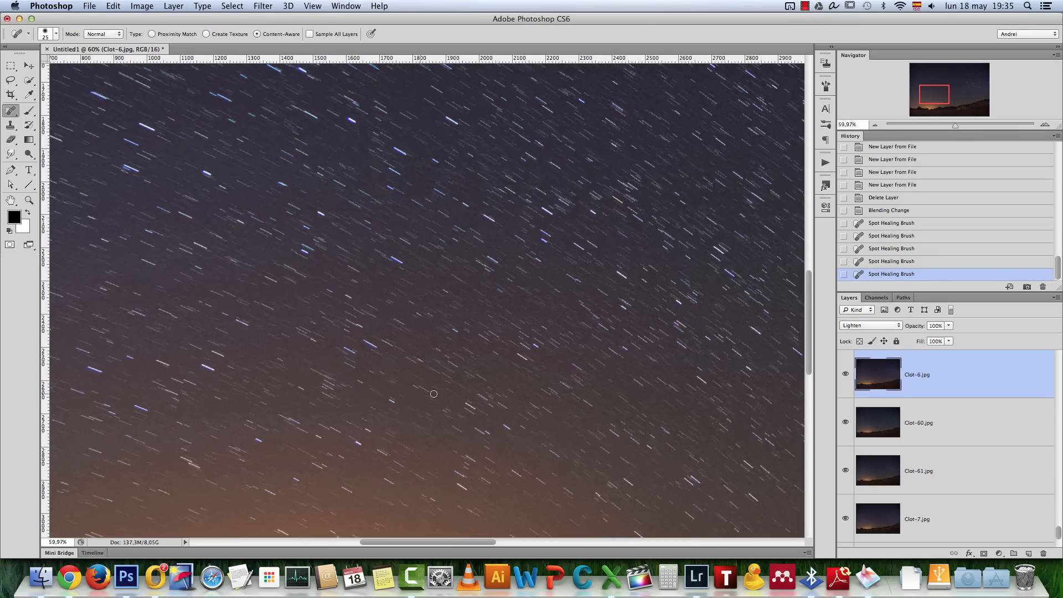
# Make Clot-59.jpg, Clot-58.jpg, Clot-57.jpg and Clot-56.jpg visible one by one with the whole image in view
pyautogui.press('super+0')
pyautogui.scroll(2, 533, 360)
pyautogui.scroll(3, 930, 403)
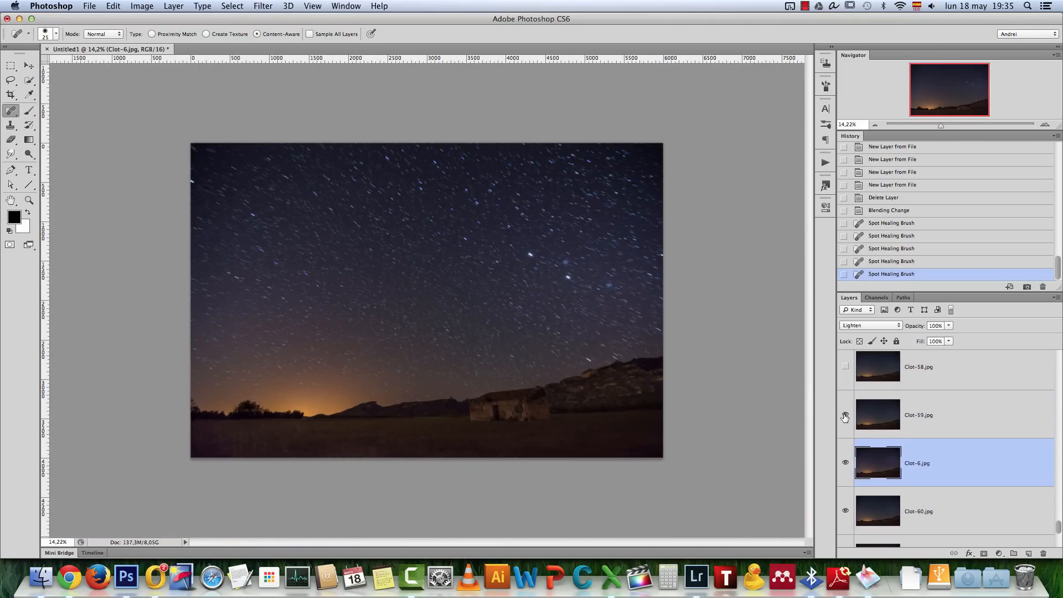
pyautogui.scroll(1, 845, 415)
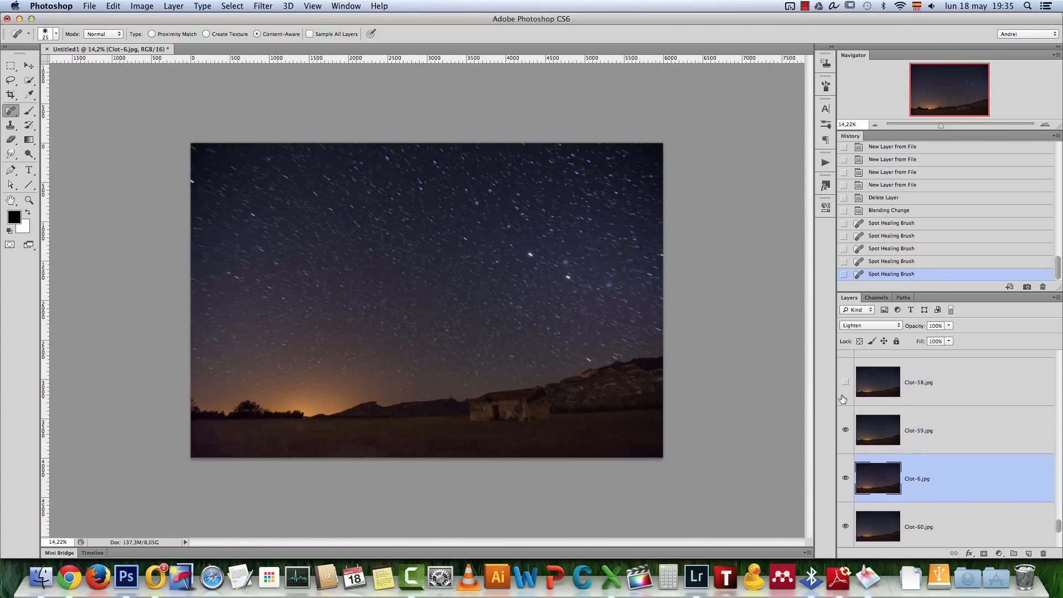
pyautogui.click(846, 383)
pyautogui.scroll(2, 846, 385)
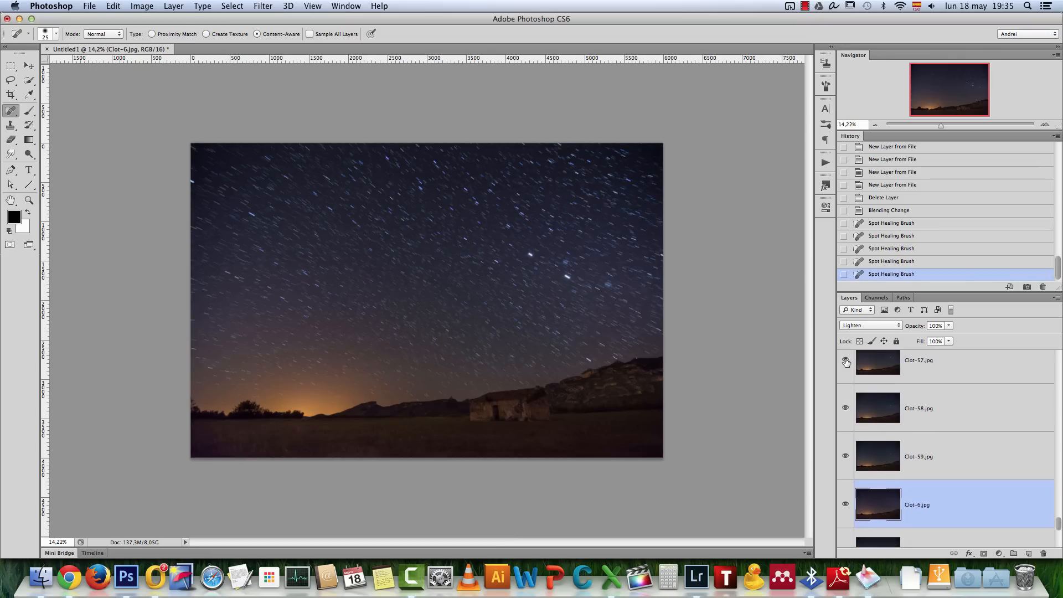
pyautogui.scroll(1, 485, 373)
pyautogui.scroll(2, 942, 451)
pyautogui.scroll(3, 898, 418)
pyautogui.scroll(1, 886, 410)
pyautogui.click(846, 391)
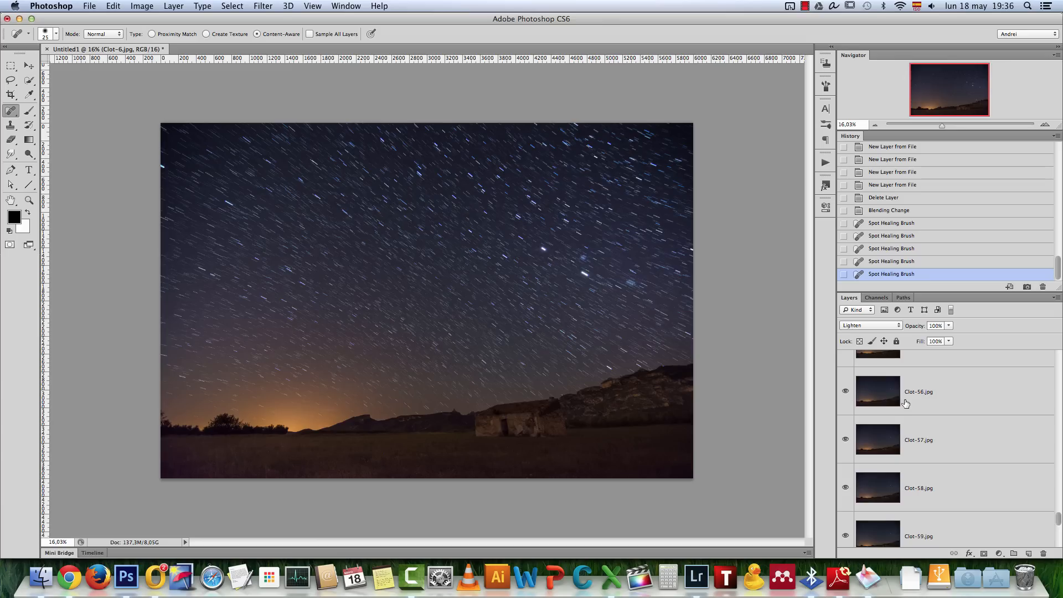
# Make Clot-55.jpg visible and examine the faint straight trail in the upper sky up close
pyautogui.scroll(1, 911, 410)
pyautogui.scroll(2, 919, 425)
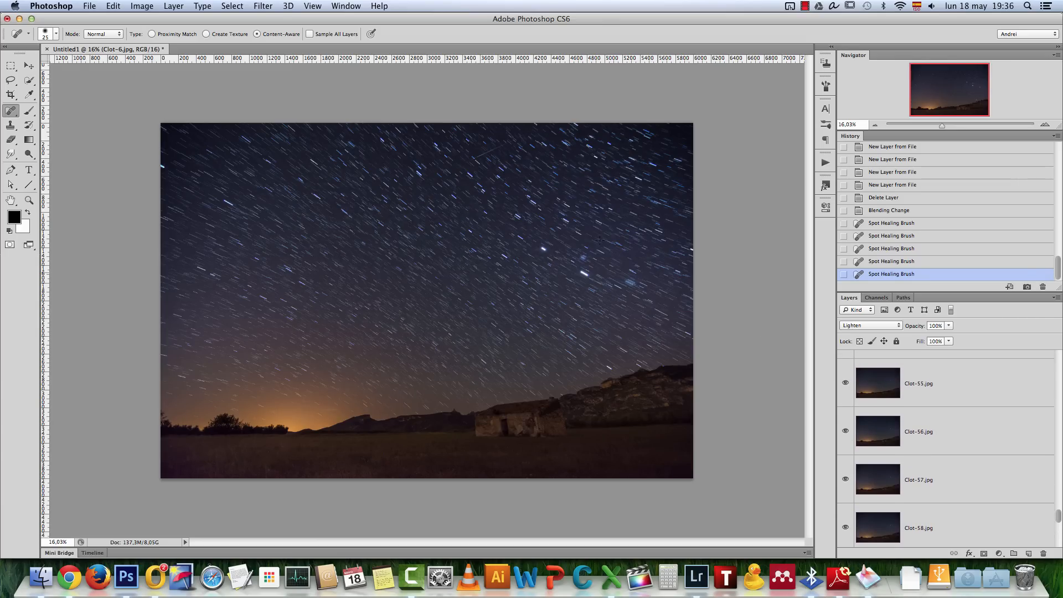
pyautogui.scroll(5, 505, 165)
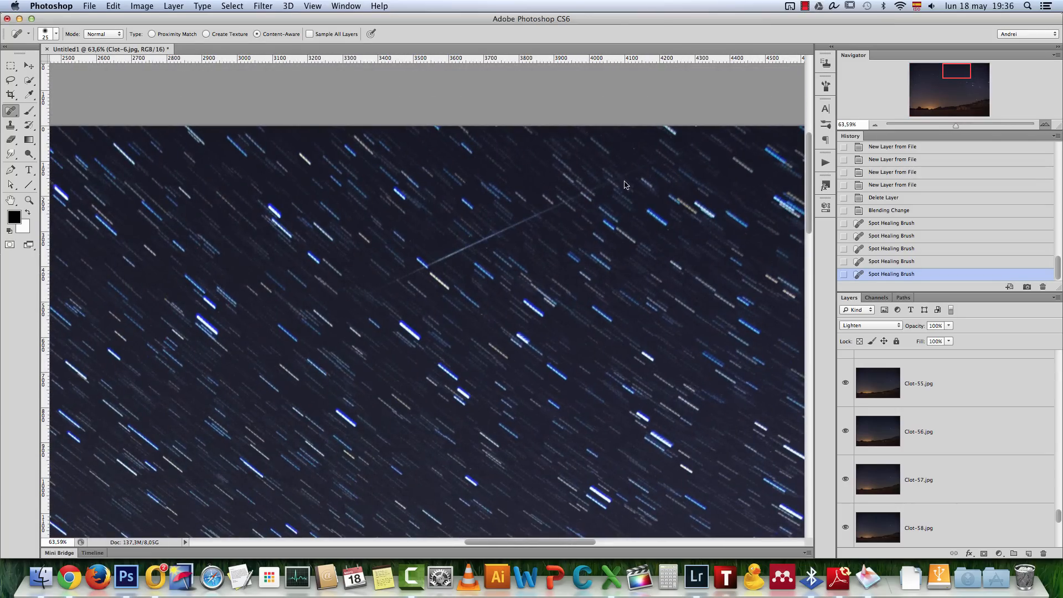
pyautogui.click(875, 125)
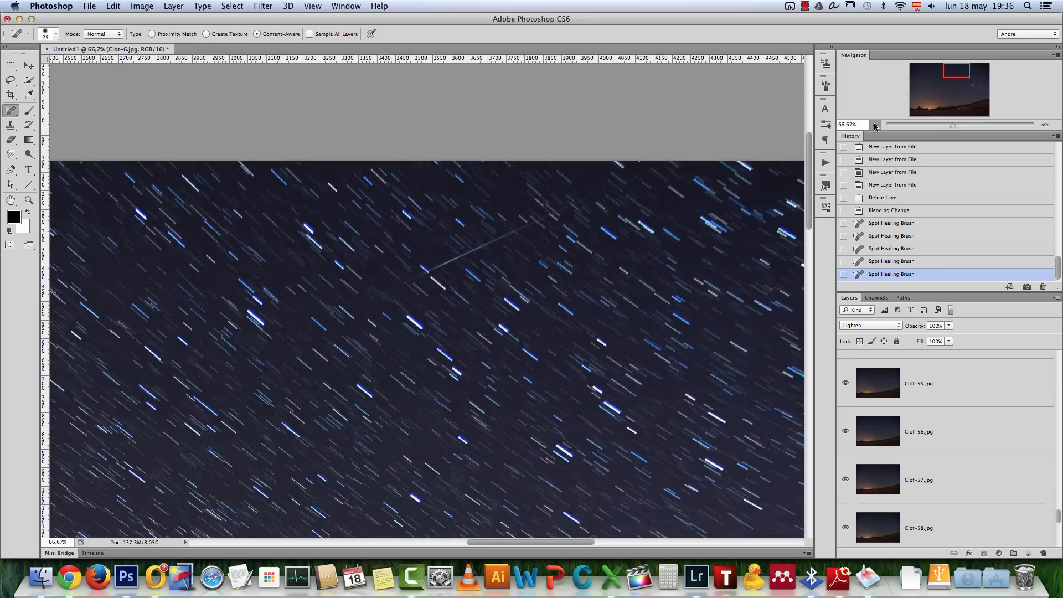
pyautogui.click(875, 127)
pyautogui.click(875, 126)
pyautogui.click(875, 126)
pyautogui.click(875, 127)
# Make Clot-54.jpg and Clot-53.jpg visible and check the full sky for aircraft trails
pyautogui.scroll(2, 961, 439)
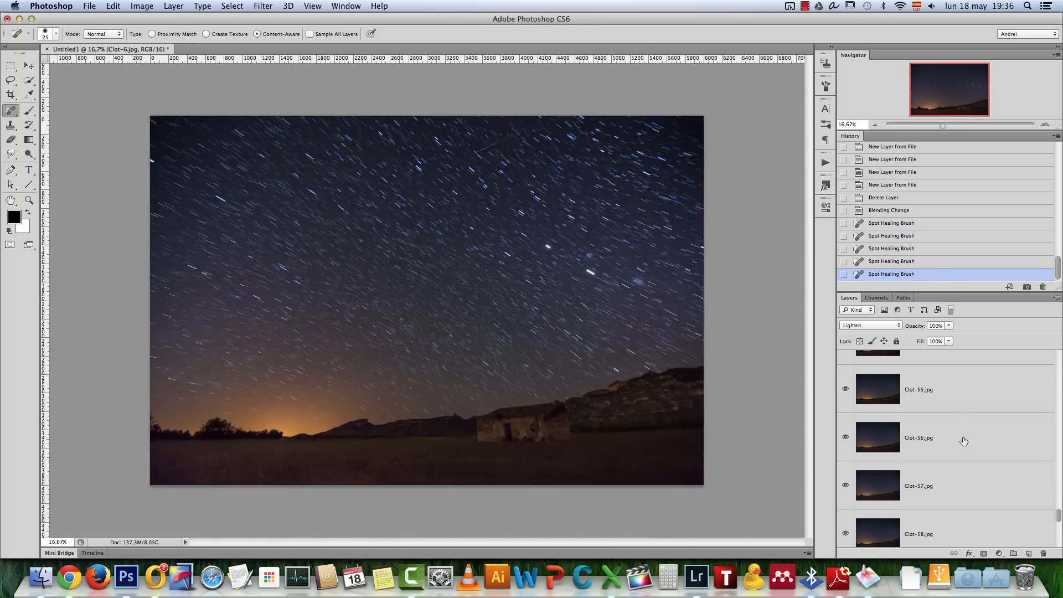
pyautogui.click(846, 430)
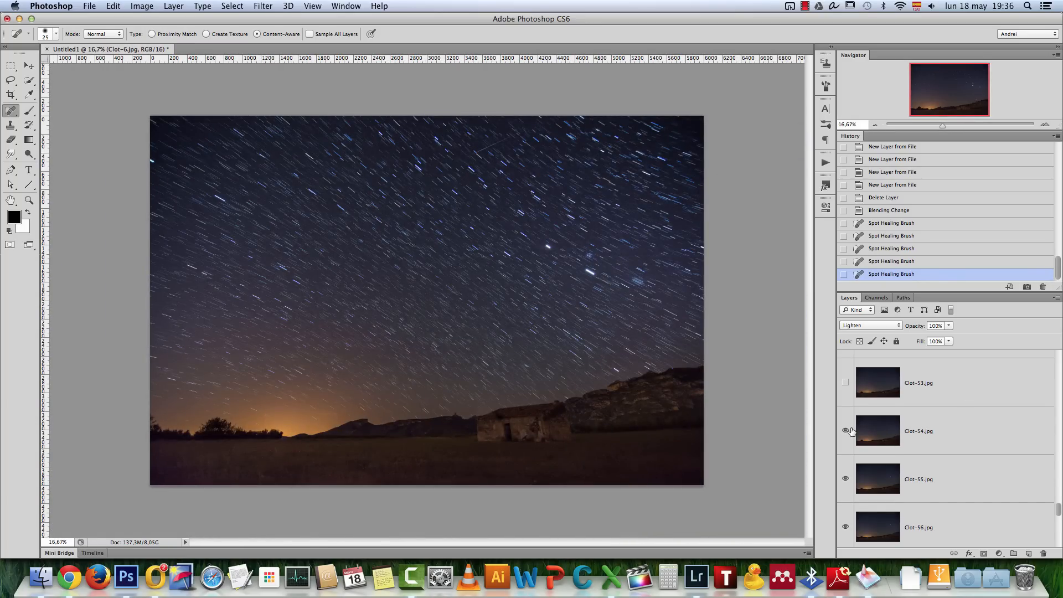
pyautogui.click(845, 382)
pyautogui.scroll(1, 846, 391)
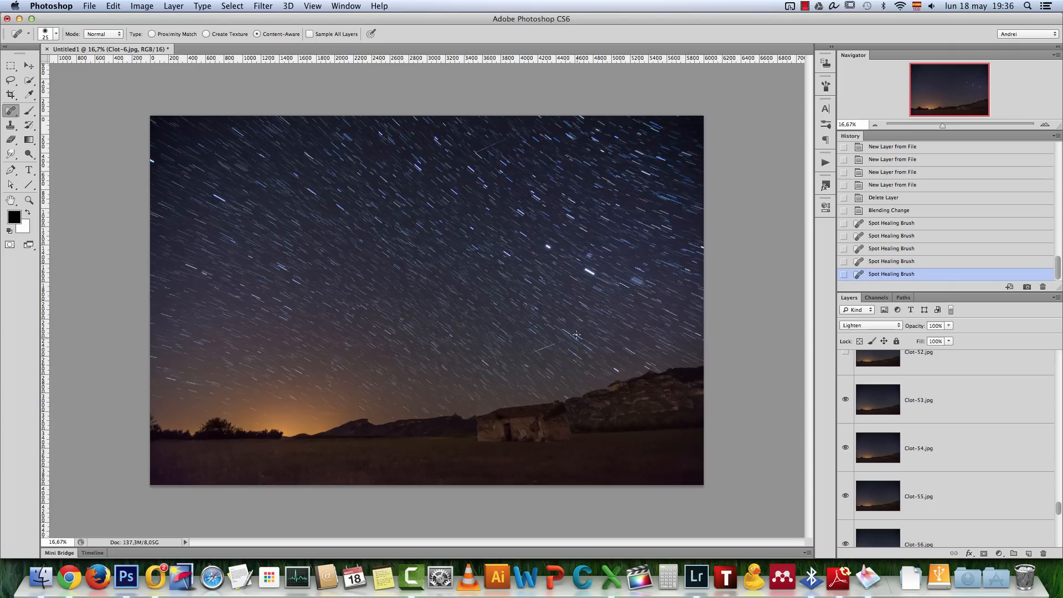
pyautogui.scroll(1, 886, 419)
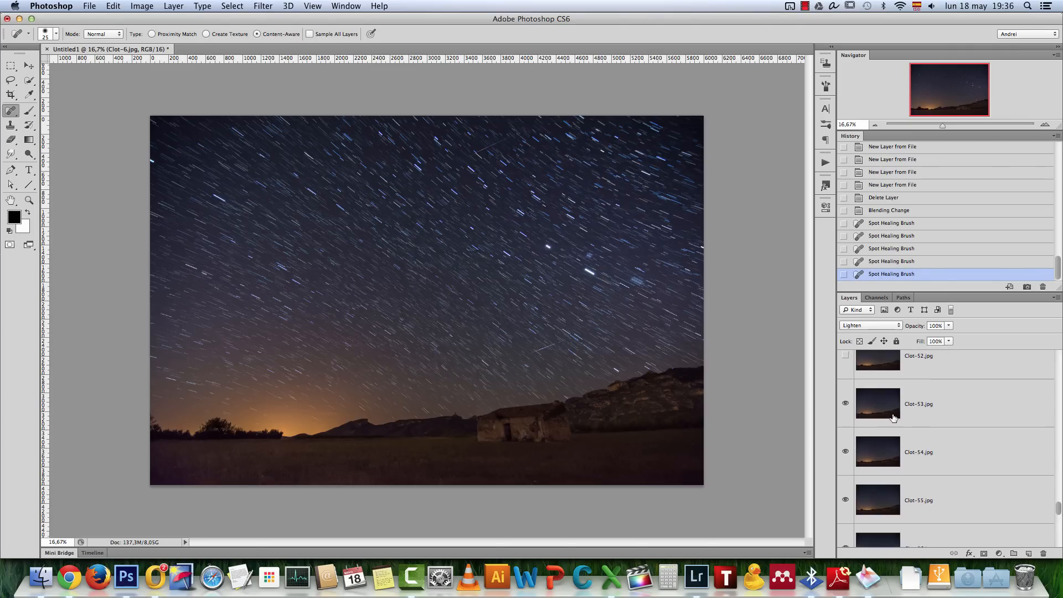
# Select Clot-52.jpg and make Clot-52.jpg, Clot-51.jpg, Clot-50.jpg and Clot-5.jpg visible
pyautogui.click(919, 376)
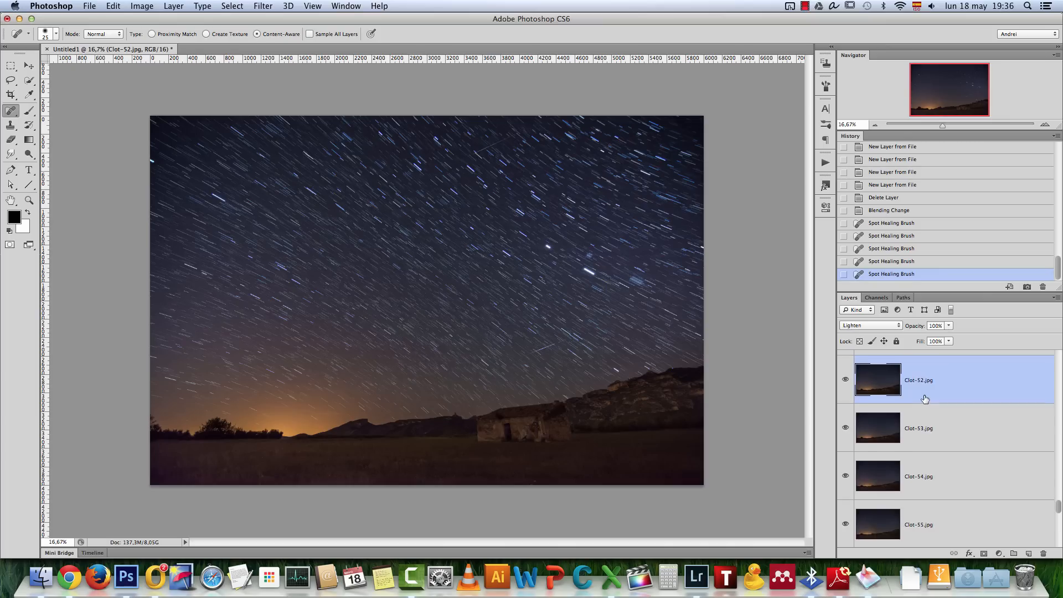
pyautogui.scroll(2, 921, 396)
pyautogui.click(843, 384)
pyautogui.scroll(5, 932, 390)
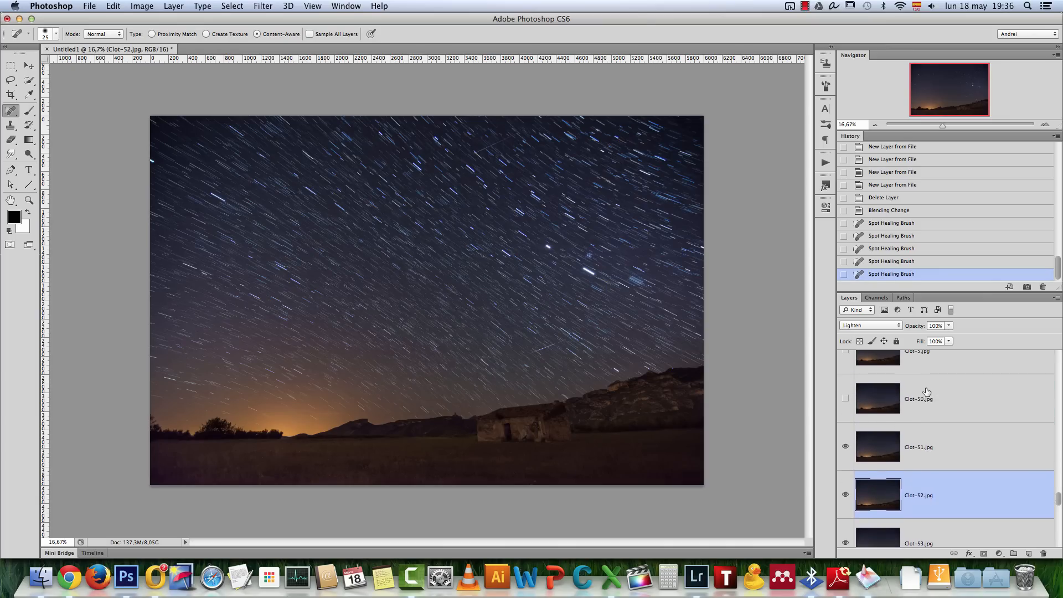
pyautogui.click(845, 464)
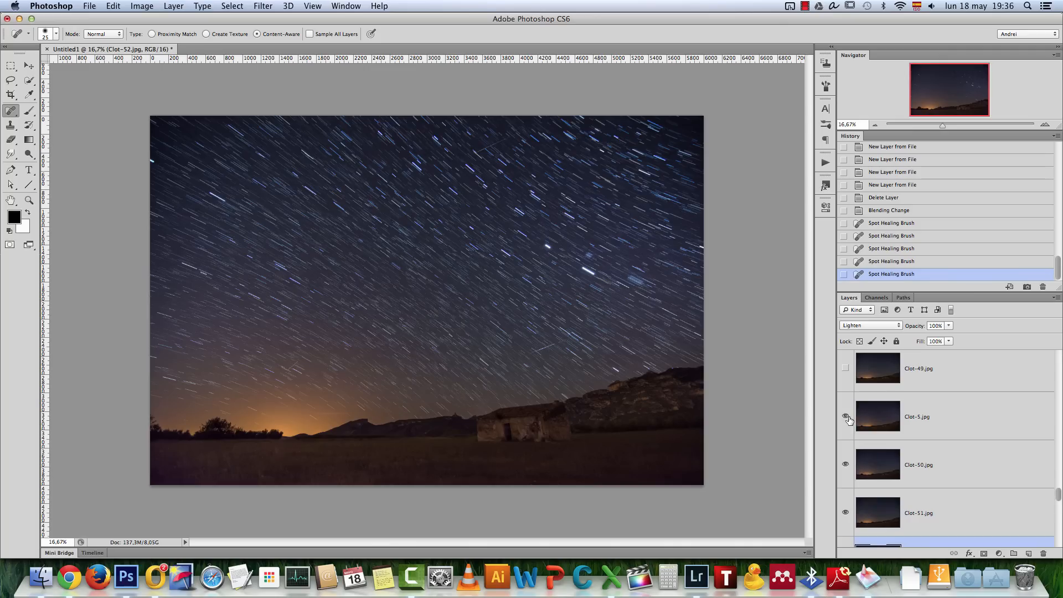
pyautogui.scroll(1, 848, 419)
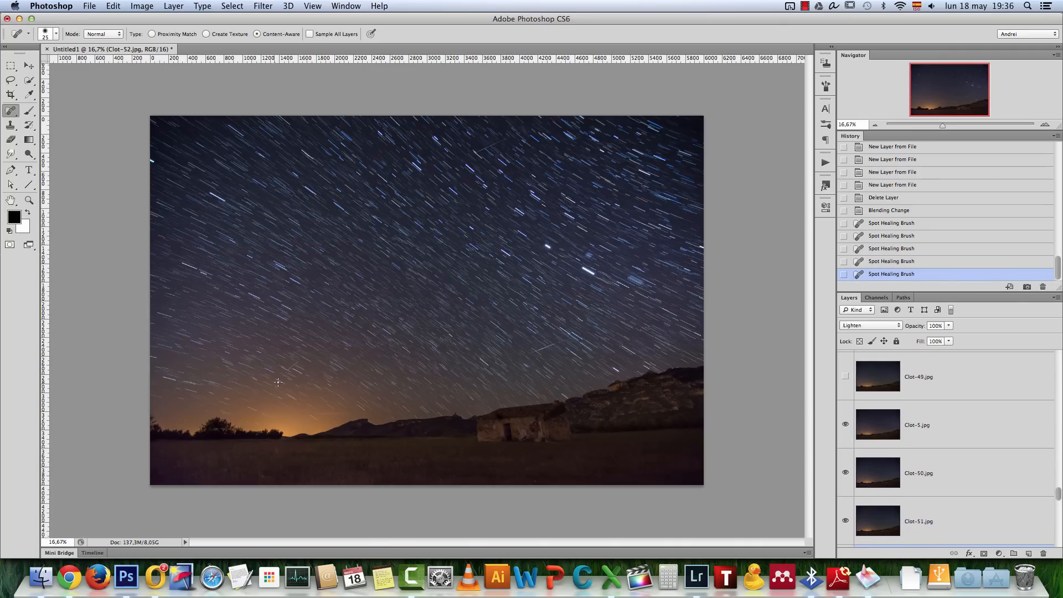
# Select Clot-5.jpg and heal the aircraft trail in the sky near the glowing horizon
pyautogui.scroll(1, 251, 384)
pyautogui.scroll(10, 272, 372)
pyautogui.click(941, 425)
pyautogui.moveTo(363, 342); pyautogui.dragTo(309, 386)
pyautogui.scroll(-10, 336, 363)
# Make the hidden layers above Clot-5.jpg visible one after another, starting with Clot-49.jpg
pyautogui.click(846, 377)
pyautogui.scroll(4, 949, 428)
pyautogui.scroll(3, 950, 428)
pyautogui.click(846, 399)
pyautogui.click(845, 390)
pyautogui.click(925, 409)
pyautogui.scroll(3, 926, 410)
pyautogui.click(846, 388)
pyautogui.click(845, 365)
pyautogui.scroll(4, 845, 368)
pyautogui.click(845, 366)
# Select the next layer with an aircraft trail and heal the trail close to the glowing horizon
pyautogui.click(936, 403)
pyautogui.scroll(10, 251, 409)
pyautogui.moveTo(252, 408); pyautogui.dragTo(294, 387)
pyautogui.scroll(-10, 294, 388)
# Make the next layers up to Clot-37.jpg visible and select Clot-38.jpg
pyautogui.click(845, 378)
pyautogui.scroll(10, 277, 399)
pyautogui.click(949, 384)
pyautogui.scroll(-5, 485, 439)
pyautogui.click(846, 387)
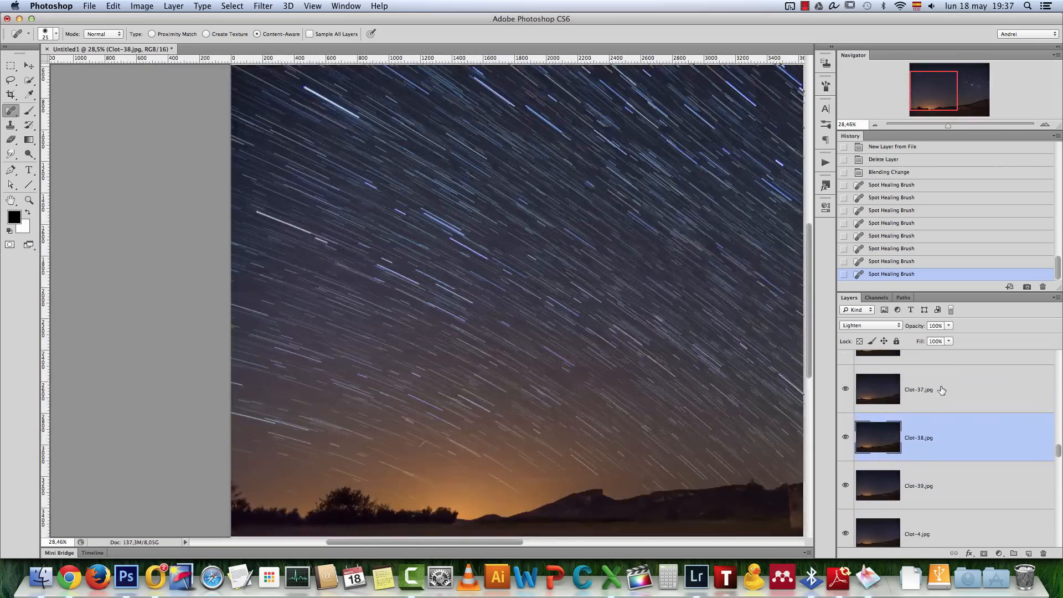
# Work through Clot-37.jpg to Clot-34.jpg, selecting each layer and healing aircraft trails with the Spot Healing Brush
pyautogui.click(939, 389)
pyautogui.moveTo(702, 310); pyautogui.dragTo(557, 308)
pyautogui.click(936, 377)
pyautogui.scroll(10, 277, 410)
pyautogui.scroll(-10, 277, 410)
pyautogui.click(935, 377)
pyautogui.scroll(3, 886, 382)
pyautogui.click(936, 374)
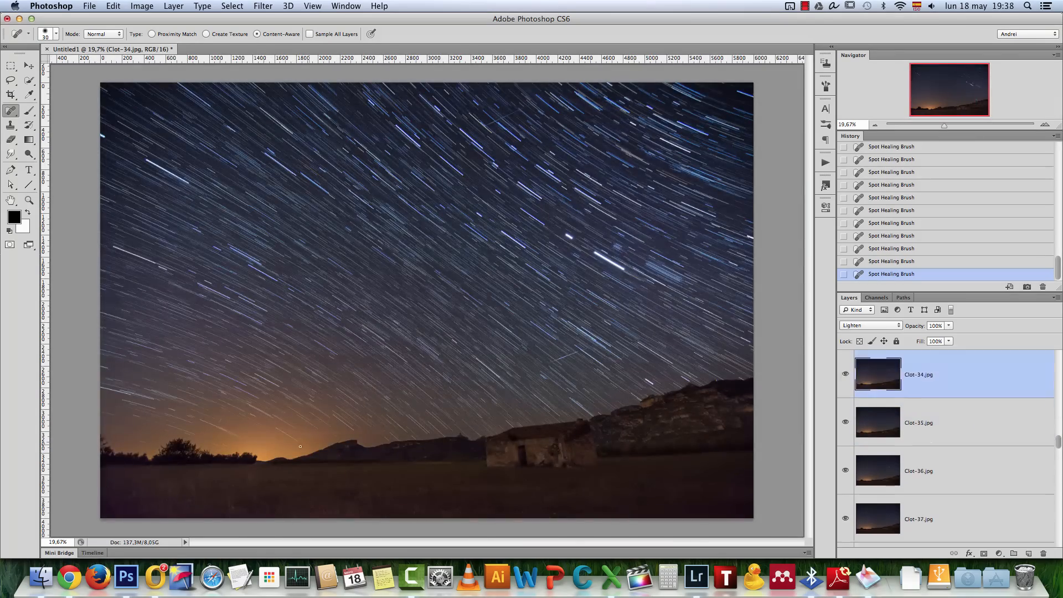
# Make Clot-33.jpg, Clot-32.jpg and Clot-31.jpg visible and select Clot-33.jpg for retouching above the mountains
pyautogui.scroll(2, 886, 387)
pyautogui.click(935, 389)
pyautogui.scroll(4, 886, 390)
pyautogui.click(886, 390)
pyautogui.scroll(10, 290, 441)
pyautogui.click(845, 395)
pyautogui.click(936, 491)
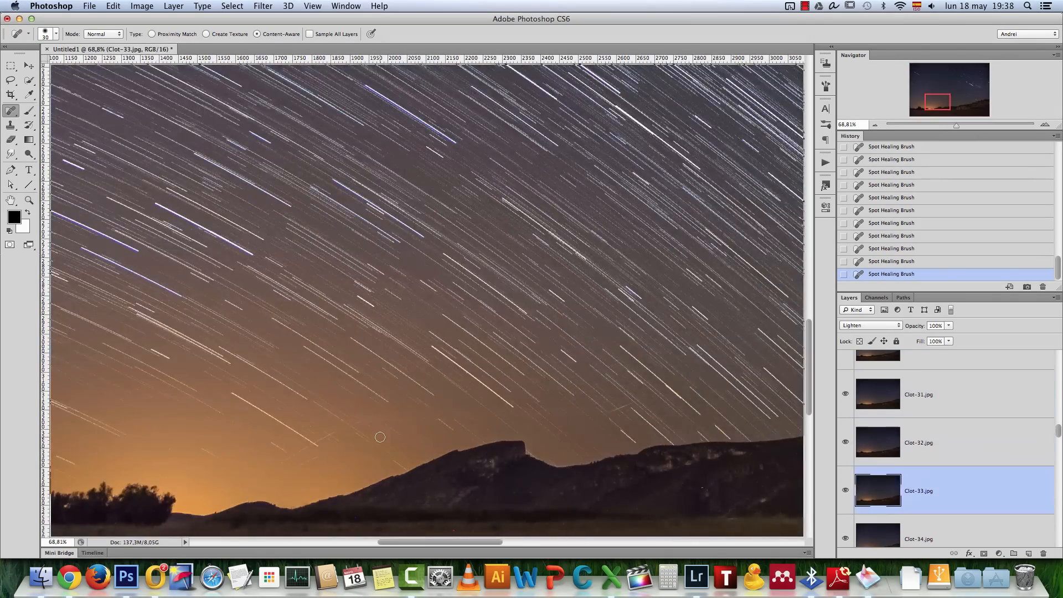
# Make Clot-30.jpg, Clot-29.jpg and Clot-28.jpg visible and select Clot-29.jpg for retouching
pyautogui.click(935, 536)
pyautogui.scroll(-10, 375, 437)
pyautogui.scroll(4, 886, 448)
pyautogui.click(845, 448)
pyautogui.click(936, 447)
pyautogui.scroll(10, 301, 382)
pyautogui.click(846, 399)
pyautogui.scroll(-10, 422, 394)
# Select Clot-28.jpg for retouching and make Clot-27.jpg, Clot-26.jpg and Clot-25.jpg visible
pyautogui.scroll(2, 886, 399)
pyautogui.click(846, 399)
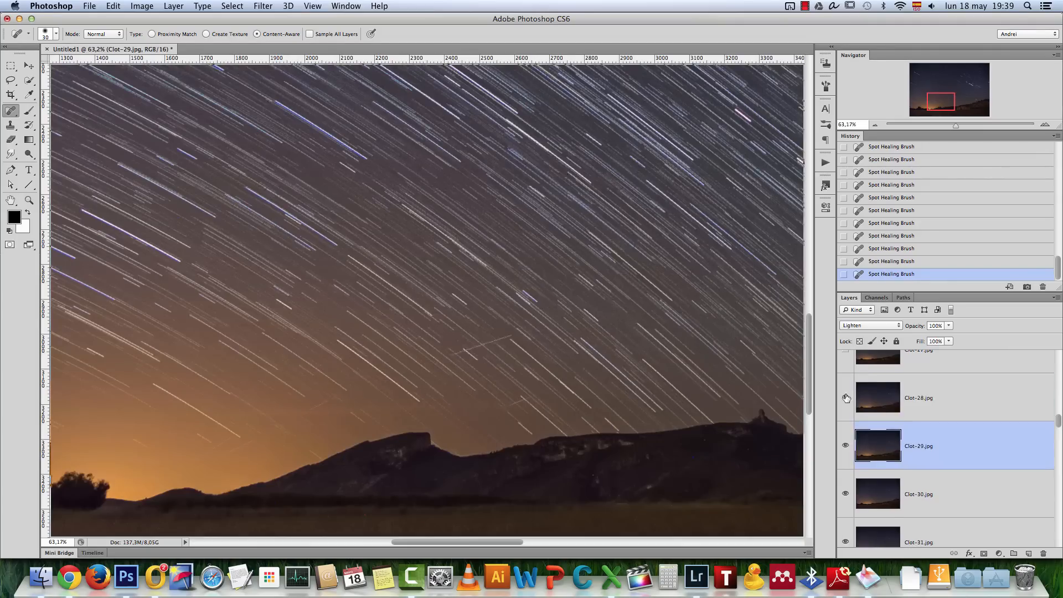
pyautogui.click(936, 400)
pyautogui.scroll(-4, 415, 349)
pyautogui.click(935, 399)
pyautogui.scroll(2, 870, 398)
pyautogui.click(845, 404)
# Show and select Clot-24.jpg and Clot-23.jpg in turn for retouching, with the Spot Healing Brush at size 25
pyautogui.scroll(1, 953, 430)
pyautogui.click(846, 372)
pyautogui.click(941, 373)
pyautogui.scroll(2, 942, 387)
pyautogui.click(846, 388)
pyautogui.click(941, 388)
pyautogui.press(']')
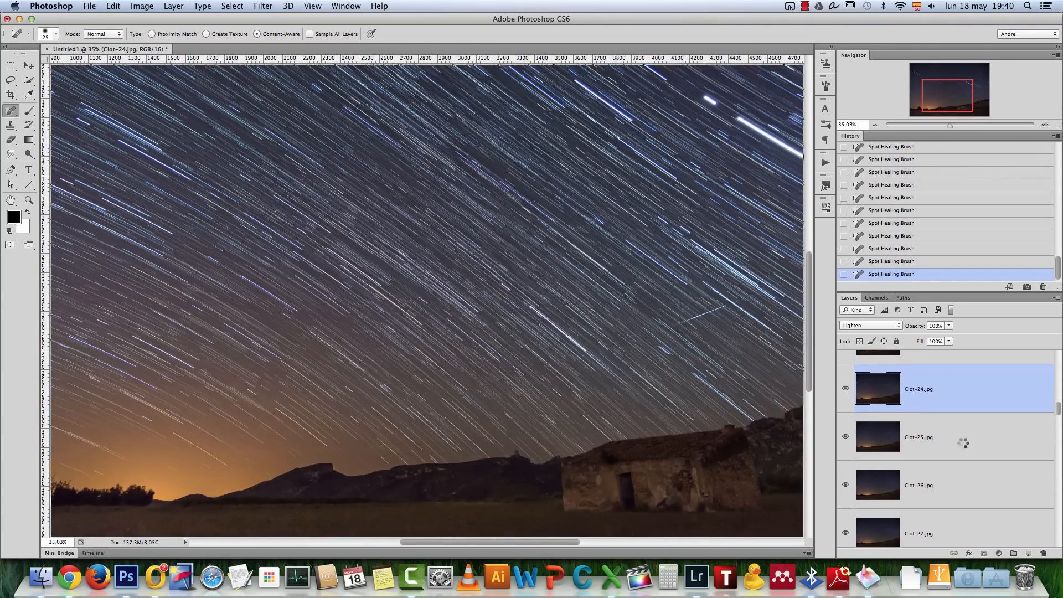
pyautogui.scroll(1, 942, 388)
pyautogui.click(845, 385)
pyautogui.click(942, 386)
# Show and select Clot-22.jpg and examine the upper sky up close for remaining trails
pyautogui.scroll(1, 941, 388)
pyautogui.moveTo(774, 276); pyautogui.dragTo(579, 333)
pyautogui.click(846, 372)
pyautogui.click(942, 373)
pyautogui.scroll(3, 554, 194)
pyautogui.scroll(-6, 498, 194)
# Make the layers from Clot-21.jpg up to Clot-12.jpg visible above Clot-22.jpg, selecting layers in turn for trail cleanup
pyautogui.scroll(8, 378, 307)
pyautogui.scroll(-6, 378, 307)
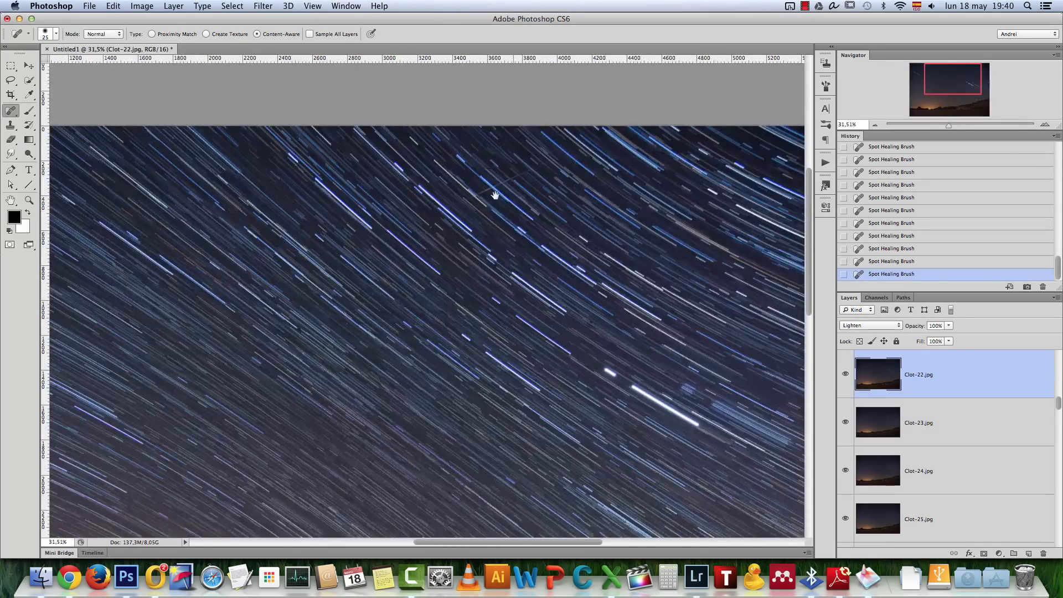
pyautogui.scroll(3, 941, 387)
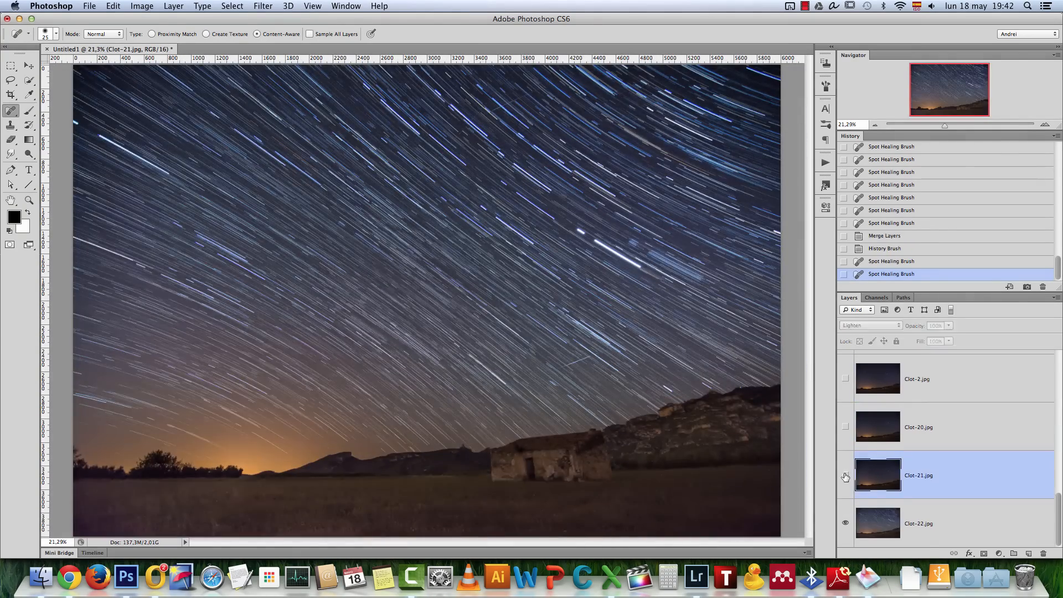
pyautogui.scroll(1, 941, 420)
pyautogui.click(845, 461)
pyautogui.click(942, 461)
pyautogui.scroll(3, 554, 277)
pyautogui.scroll(-3, 554, 277)
pyautogui.click(845, 412)
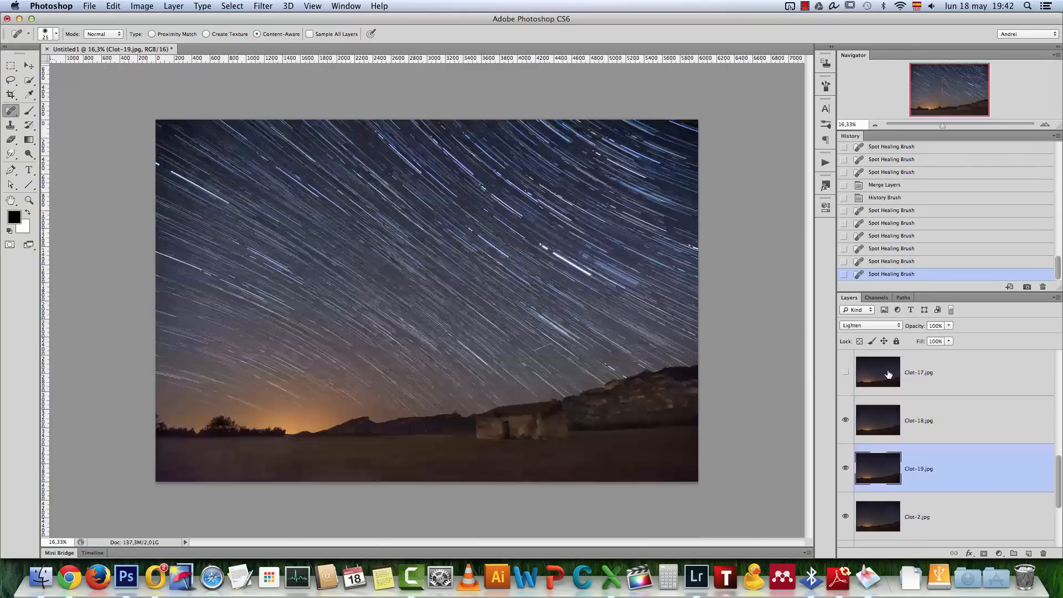
pyautogui.scroll(2, 847, 429)
pyautogui.scroll(5, 847, 429)
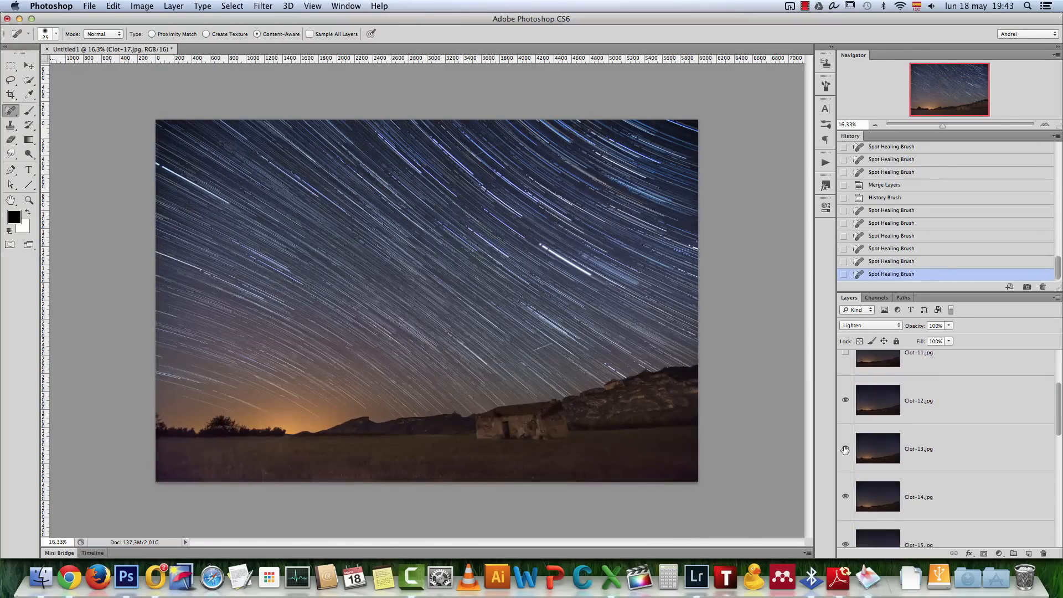
# Make the remaining layers up to Clot-1.jpg visible, select Clot-1.jpg and examine the star trails in the sky up close
pyautogui.click(933, 375)
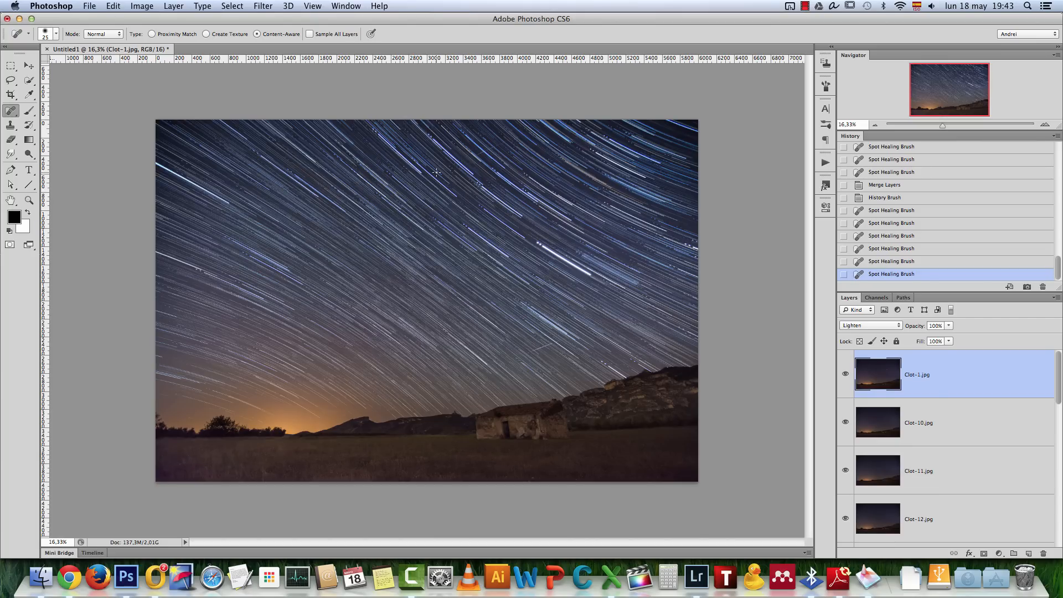
pyautogui.click(1045, 125)
pyautogui.click(1045, 125)
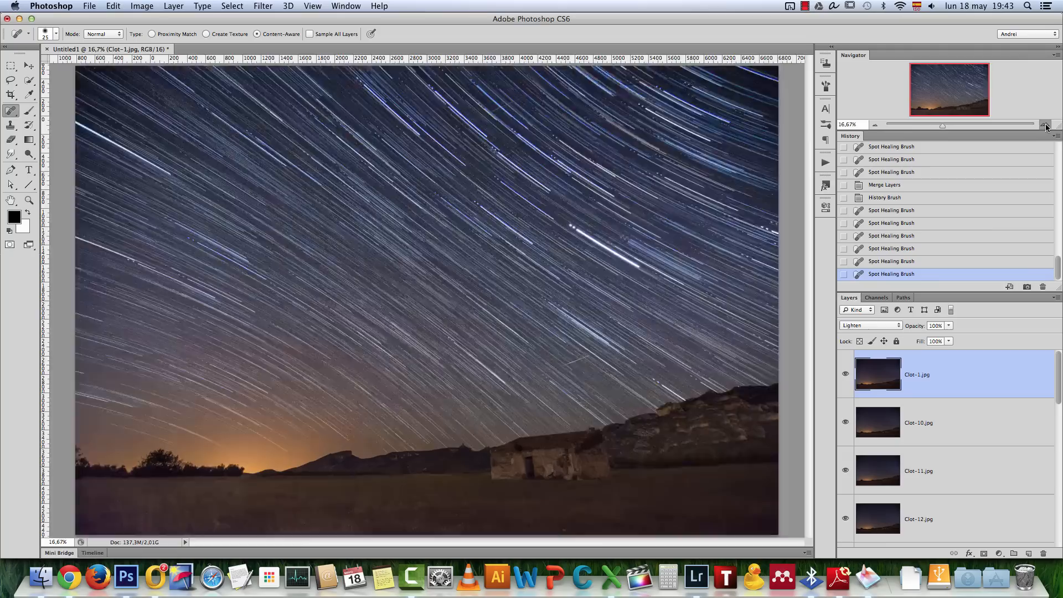
pyautogui.moveTo(554, 159); pyautogui.dragTo(574, 223)
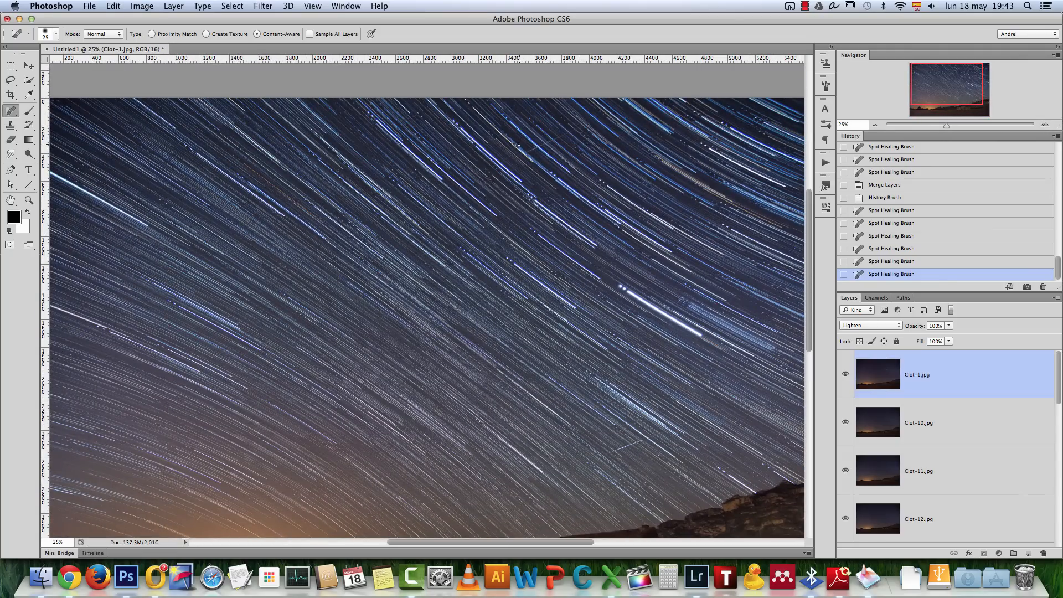
pyautogui.scroll(-2, 481, 243)
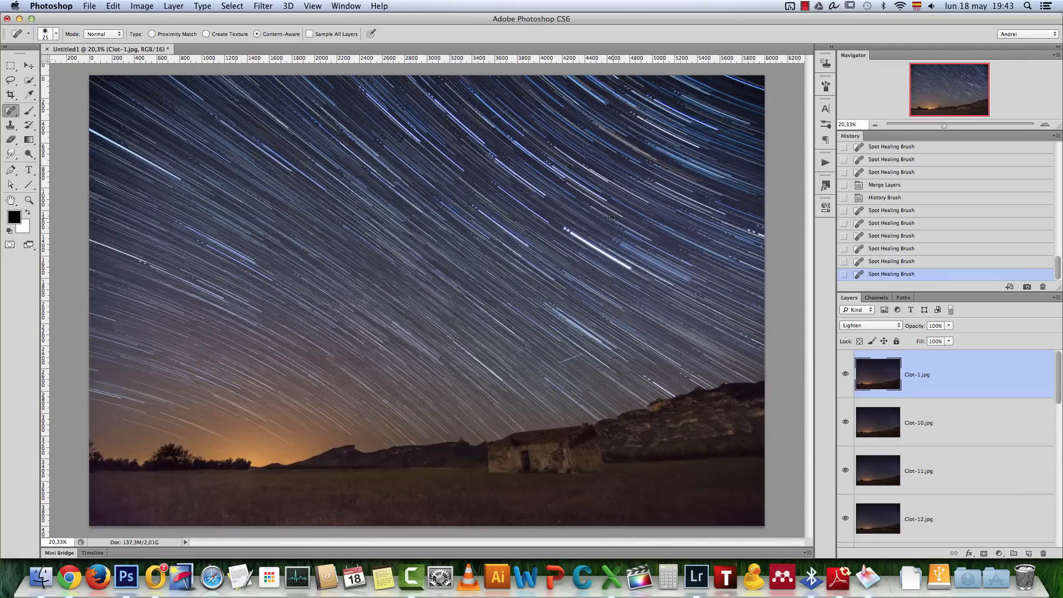
pyautogui.scroll(5, 611, 221)
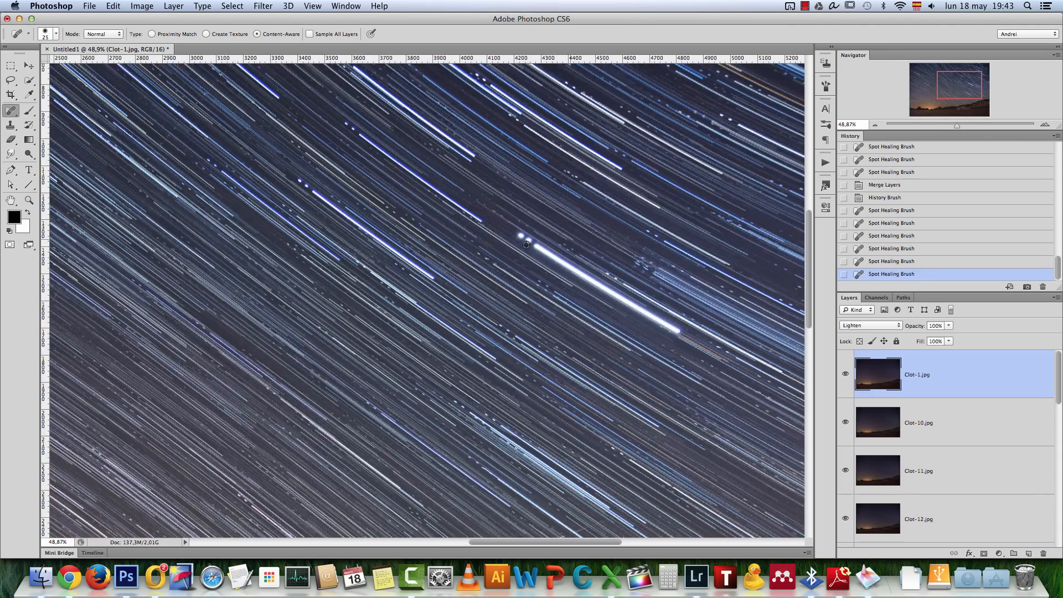
pyautogui.scroll(2, 523, 244)
pyautogui.scroll(-10, 543, 255)
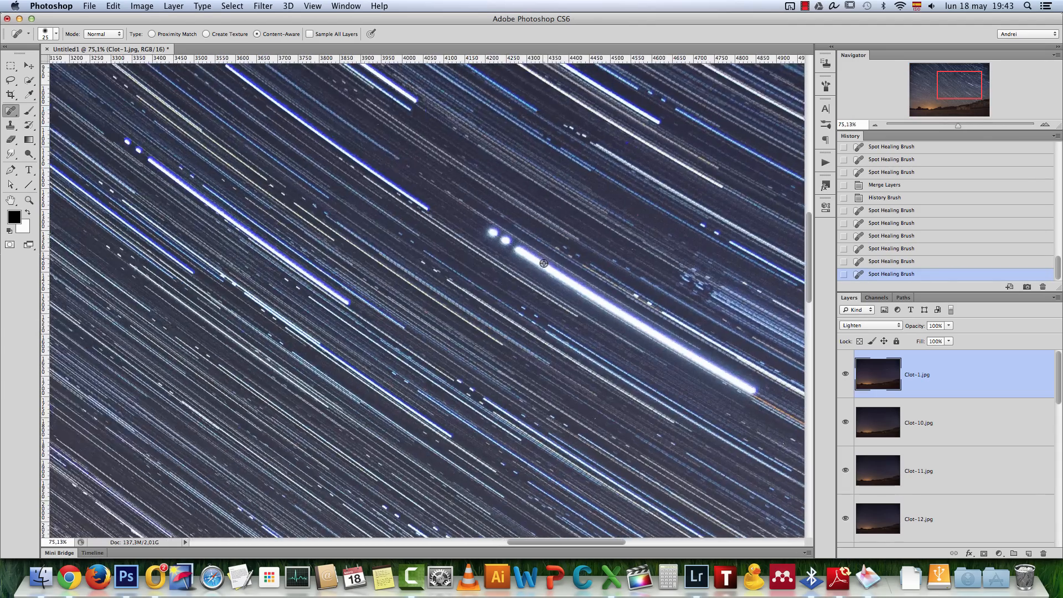
pyautogui.scroll(1, 508, 274)
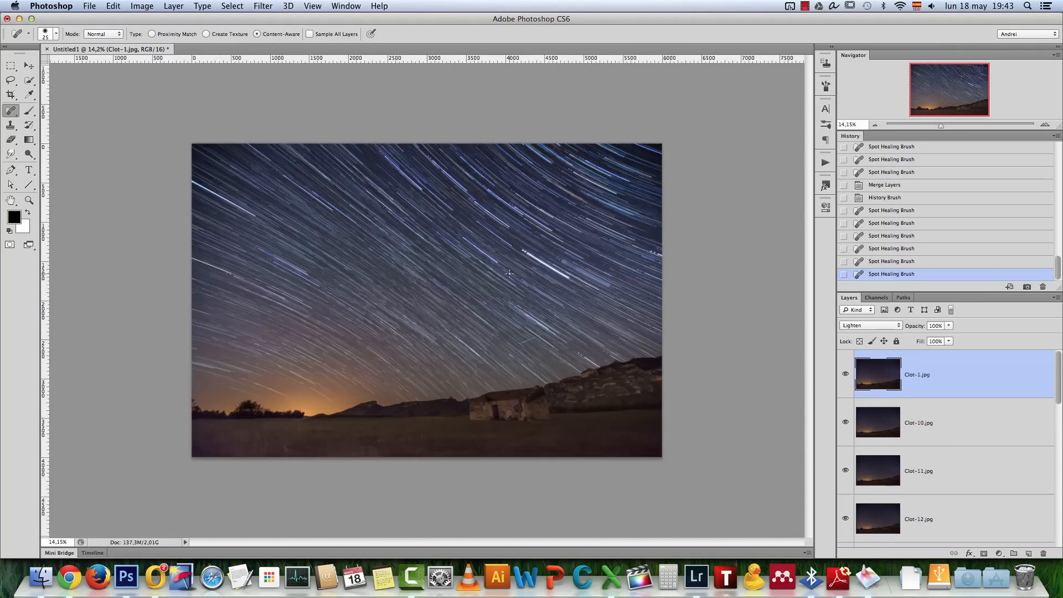
pyautogui.click(1045, 124)
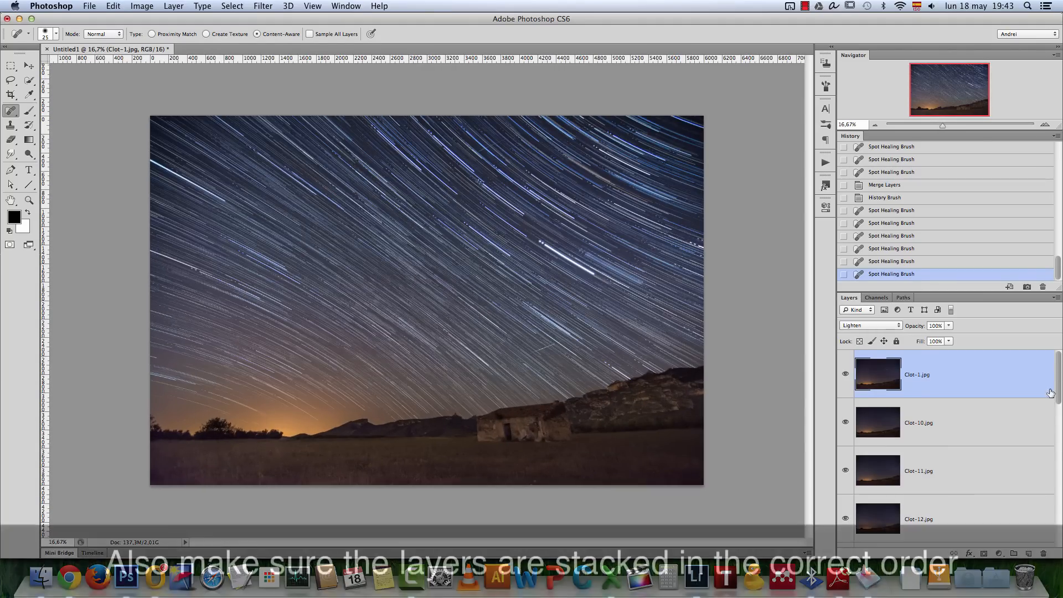
# Select all layers from Clot-1.jpg down to Clot-22.jpg and merge them into a single layer
pyautogui.moveTo(1060, 378); pyautogui.dragTo(1059, 521)
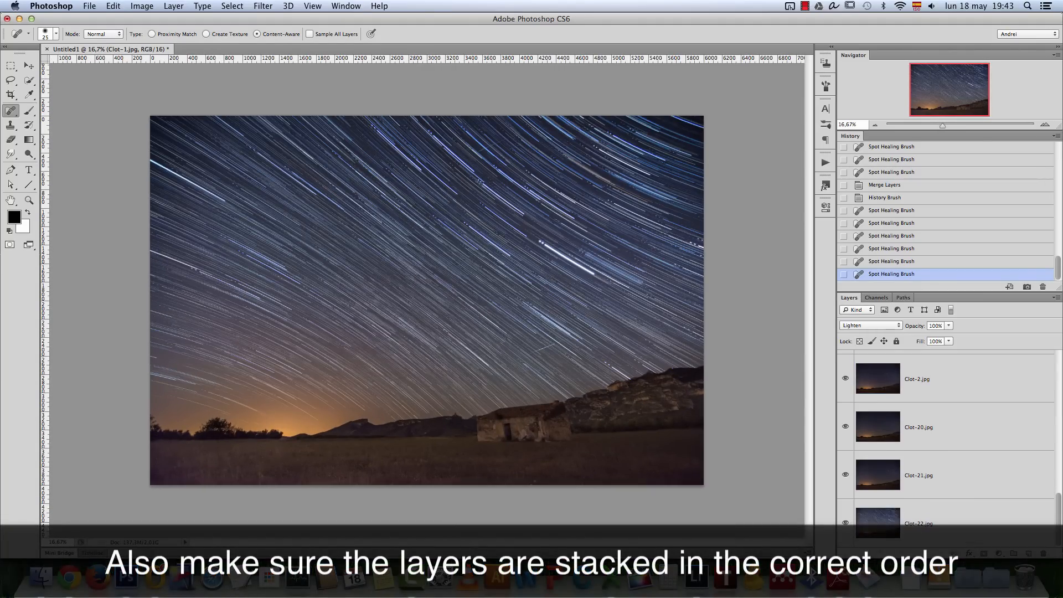
pyautogui.keyDown('shift'); pyautogui.click(1014, 523); pyautogui.keyUp('shift')
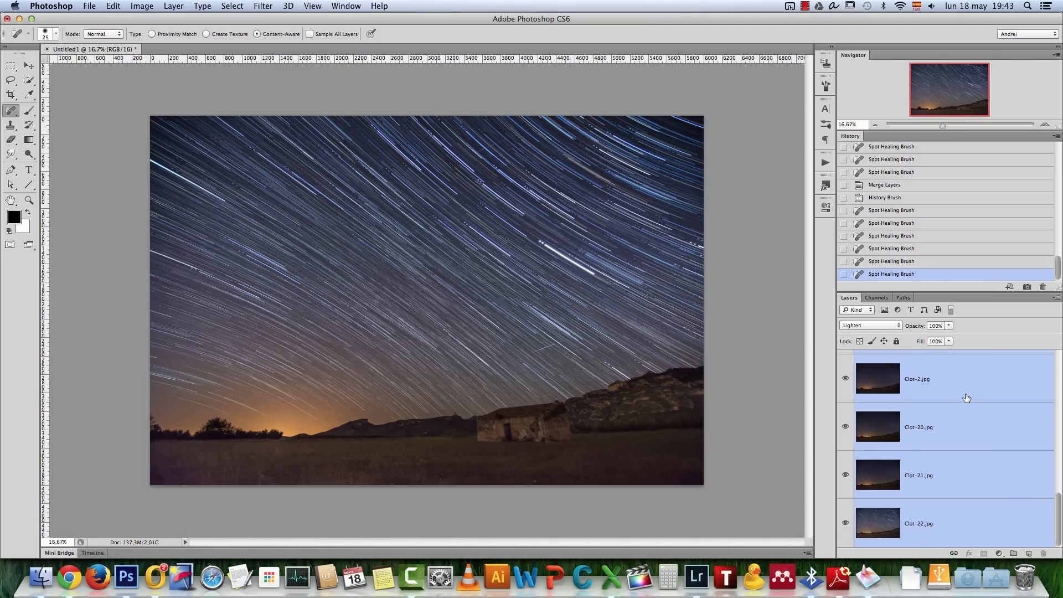
pyautogui.press('super+e')
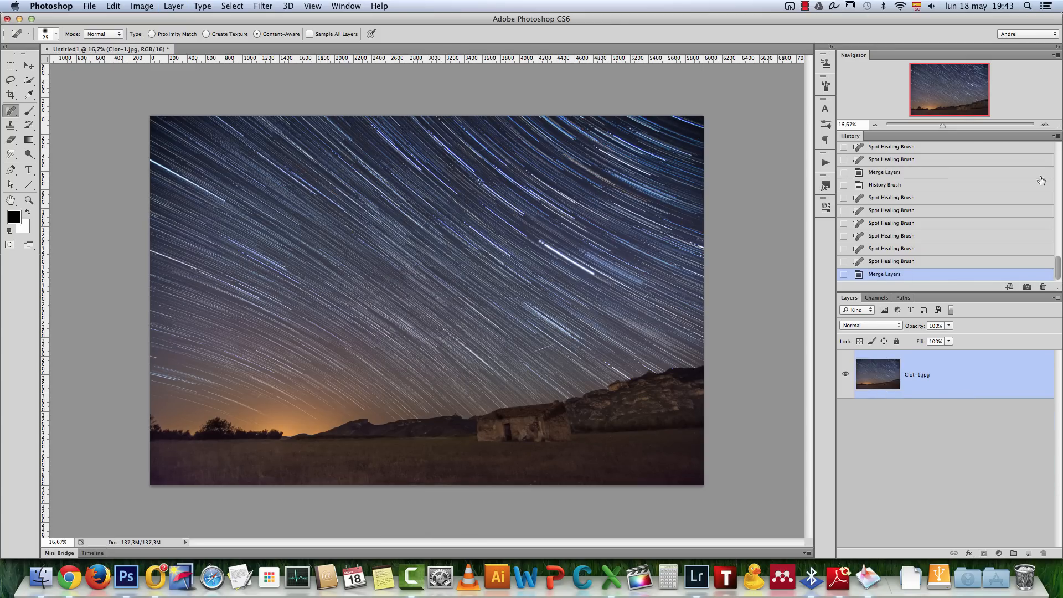
# Add a Levels adjustment above the merged image with input black 18, midtones 1.08 and output white 253
pyautogui.click(1046, 125)
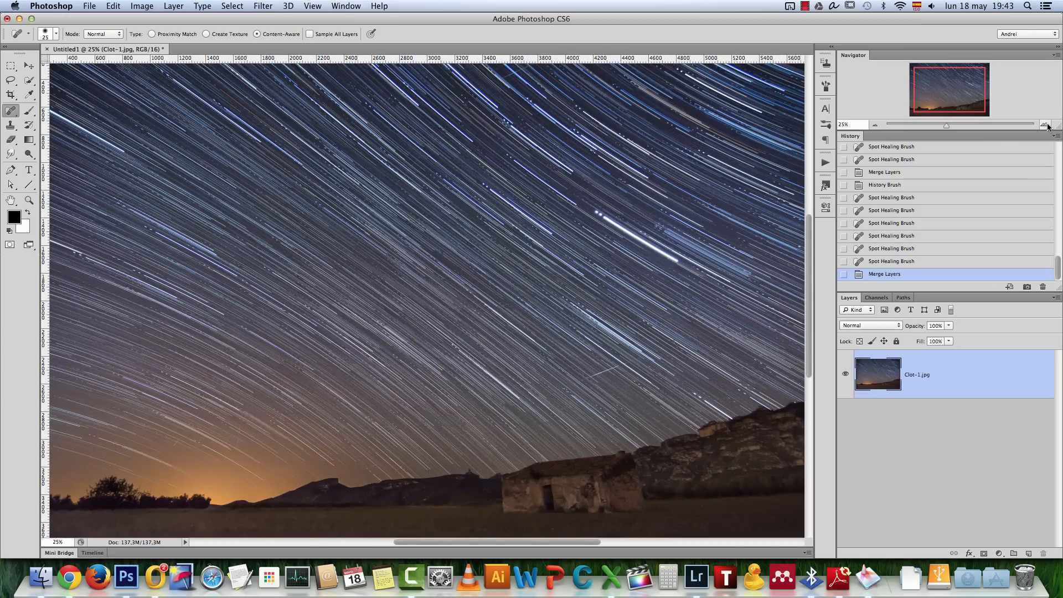
pyautogui.scroll(-2, 554, 359)
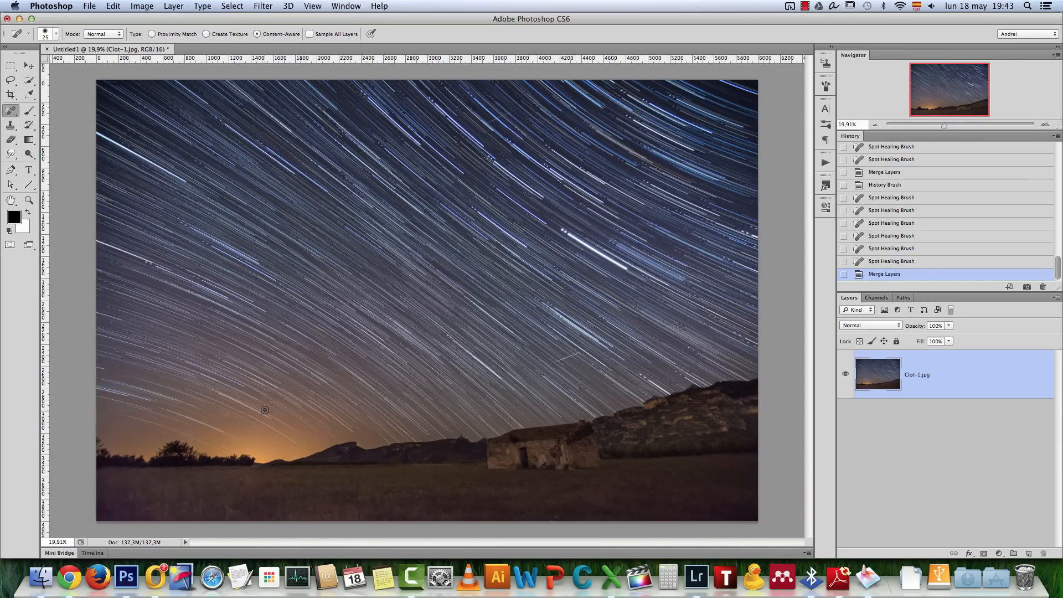
pyautogui.scroll(-1, 290, 398)
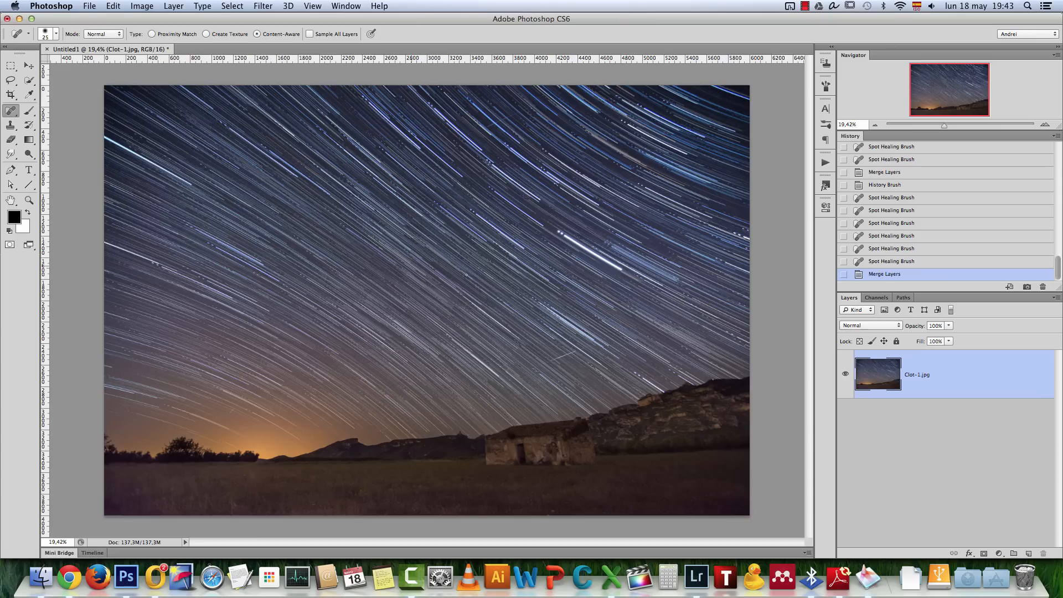
pyautogui.click(1000, 553)
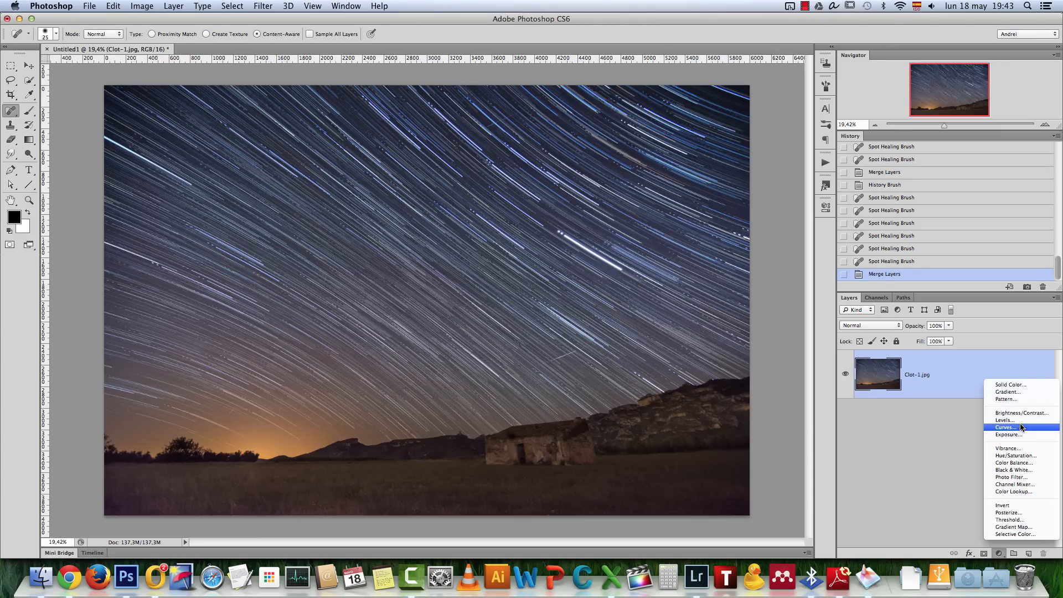
pyautogui.click(1019, 420)
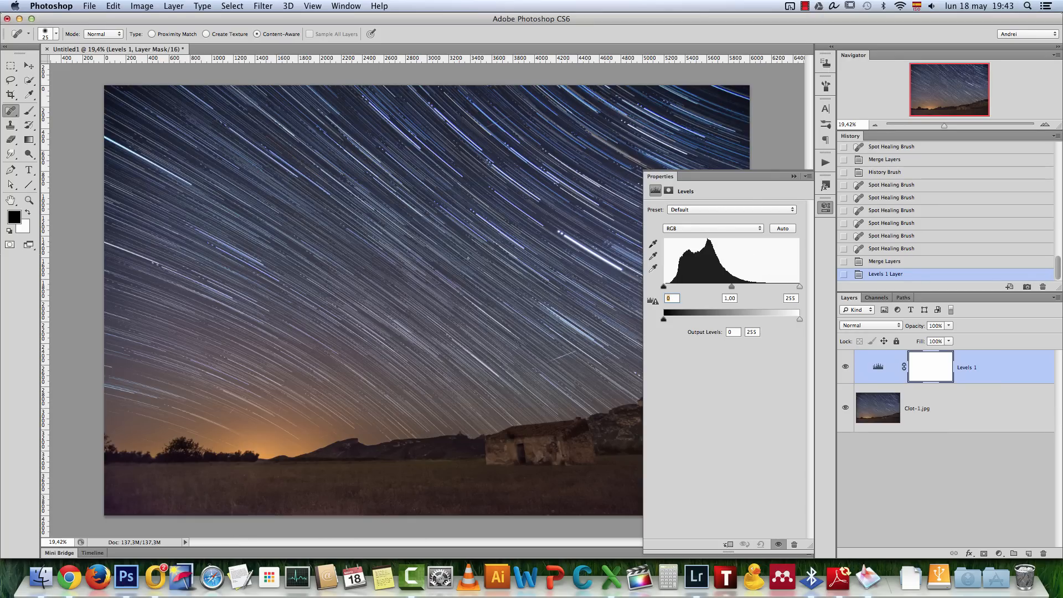
pyautogui.moveTo(732, 287); pyautogui.dragTo(744, 287)
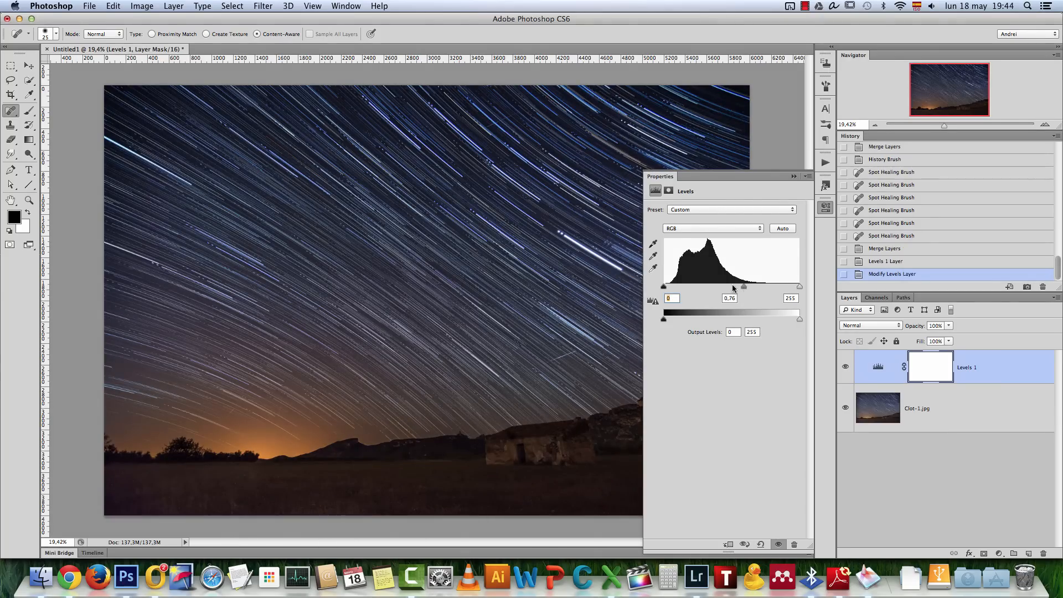
pyautogui.moveTo(666, 286); pyautogui.dragTo(671, 287)
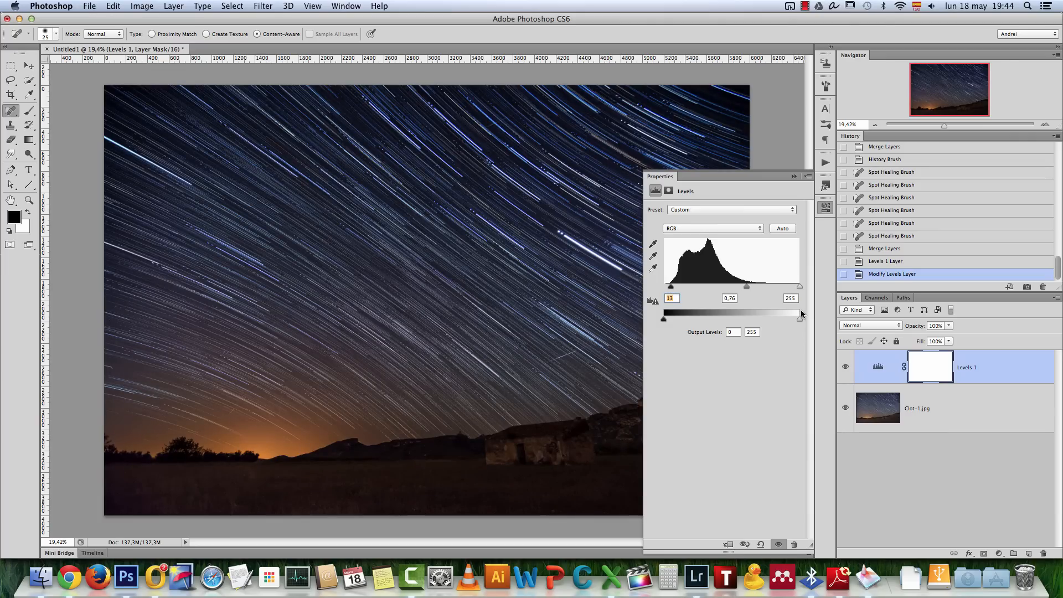
pyautogui.moveTo(798, 320); pyautogui.dragTo(796, 320)
pyautogui.moveTo(746, 286); pyautogui.dragTo(673, 286)
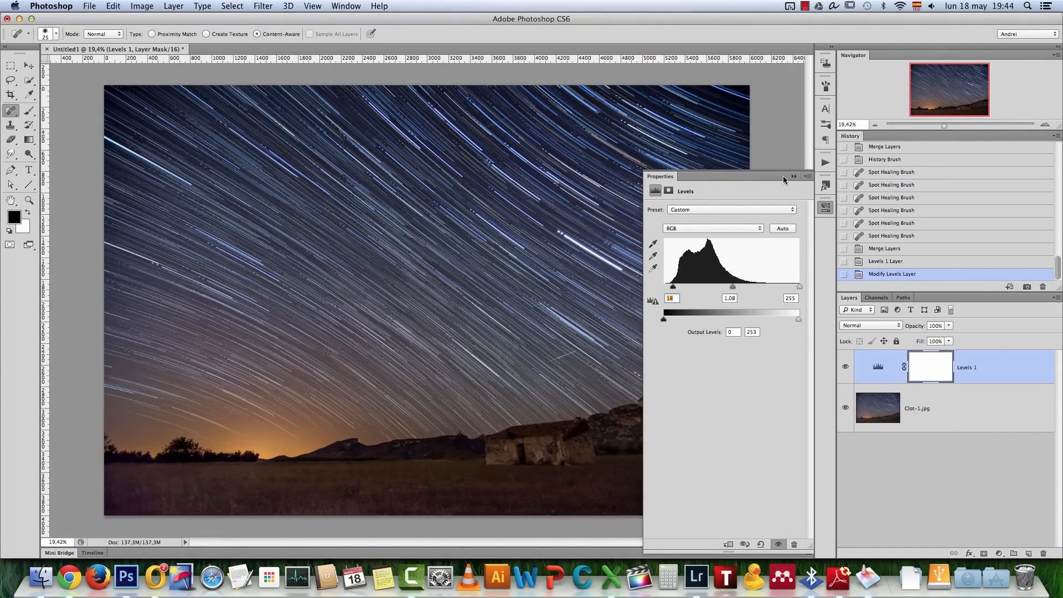
pyautogui.click(793, 176)
# Try to mask the Levels adjustment off the hills, hut and field using a black 500 px brush at 60% opacity
pyautogui.press('super+1')
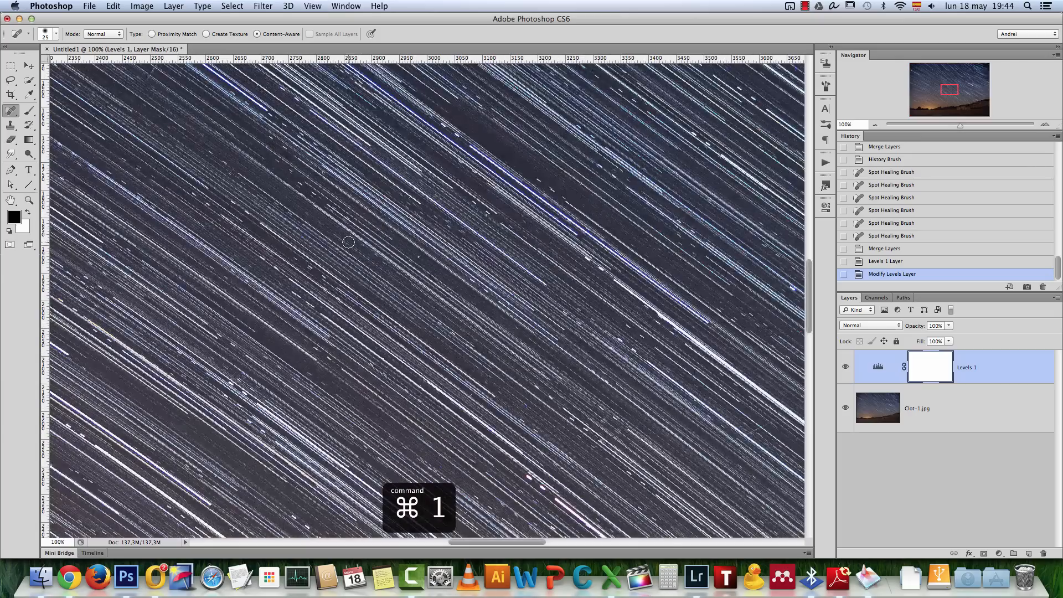
pyautogui.press('super+0')
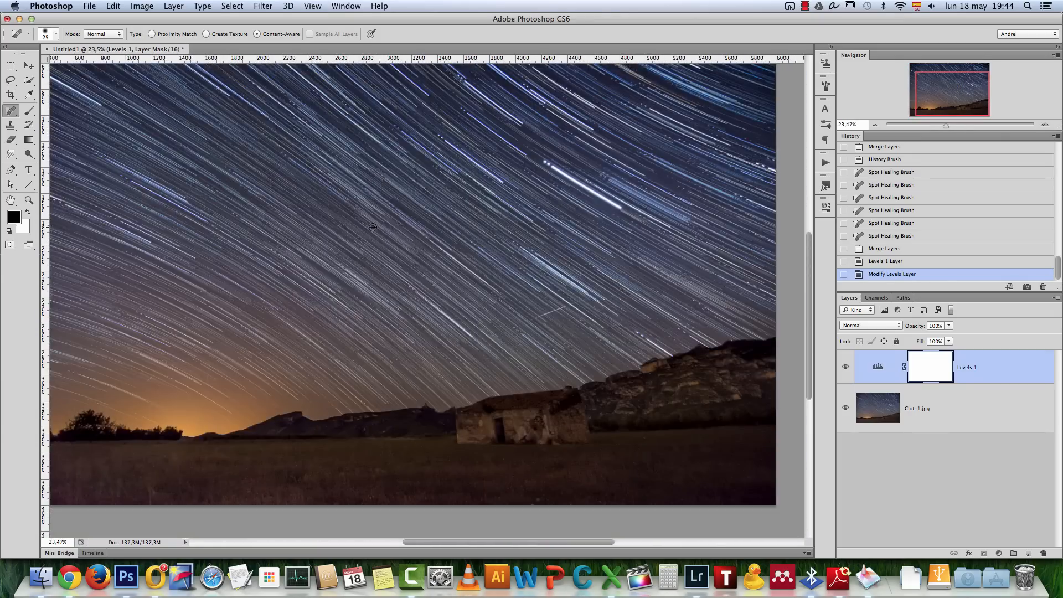
pyautogui.scroll(-2, 373, 227)
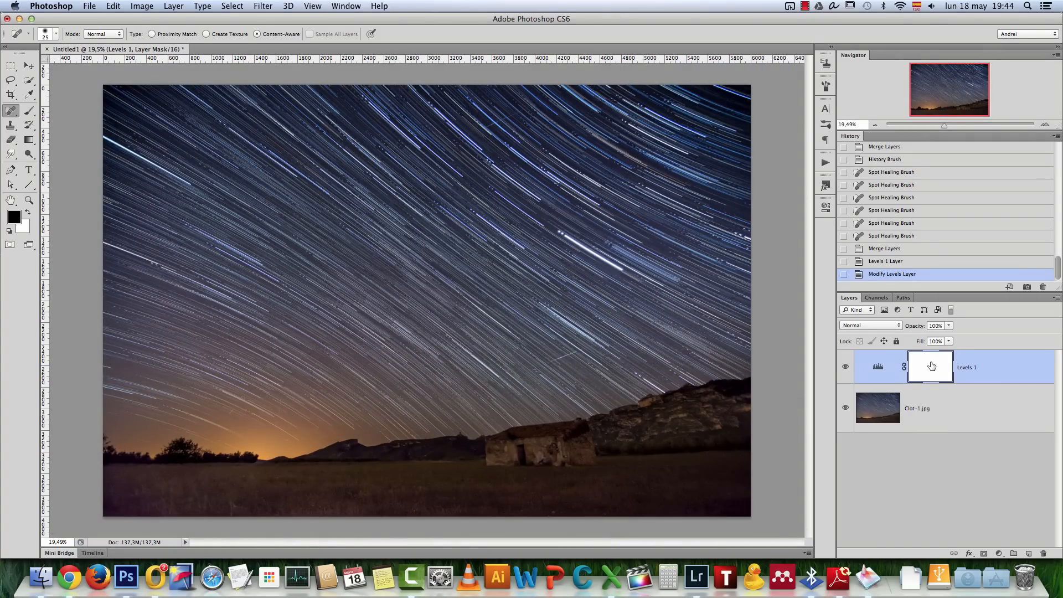
pyautogui.press('b')
pyautogui.press(']')
pyautogui.press(']')
pyautogui.press(']')
pyautogui.press(']')
pyautogui.press(']')
pyautogui.press(']')
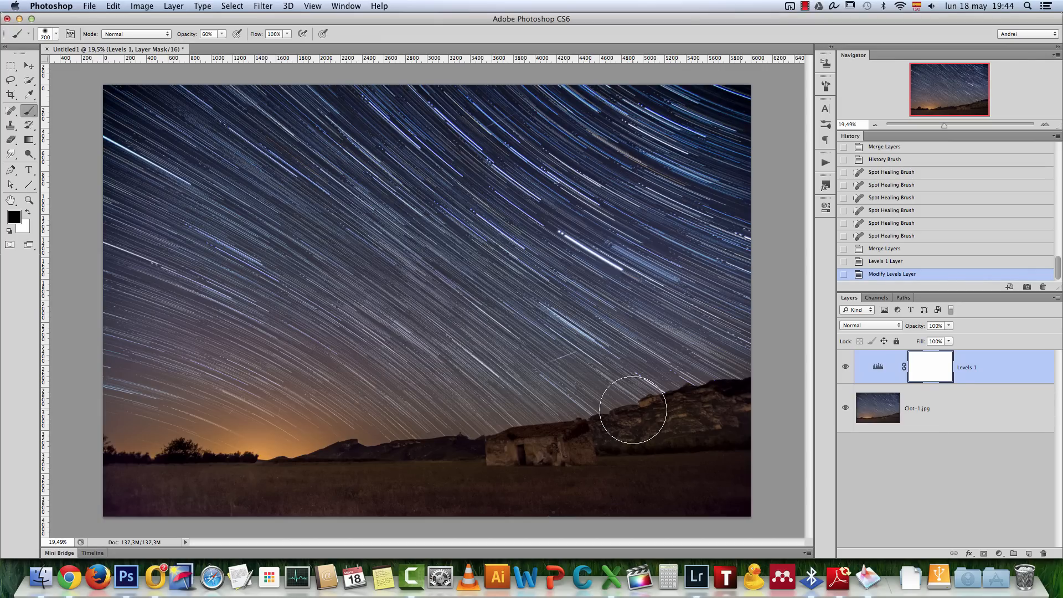
pyautogui.press('[')
pyautogui.press('[')
pyautogui.moveTo(726, 423); pyautogui.dragTo(722, 409)
pyautogui.click(722, 408)
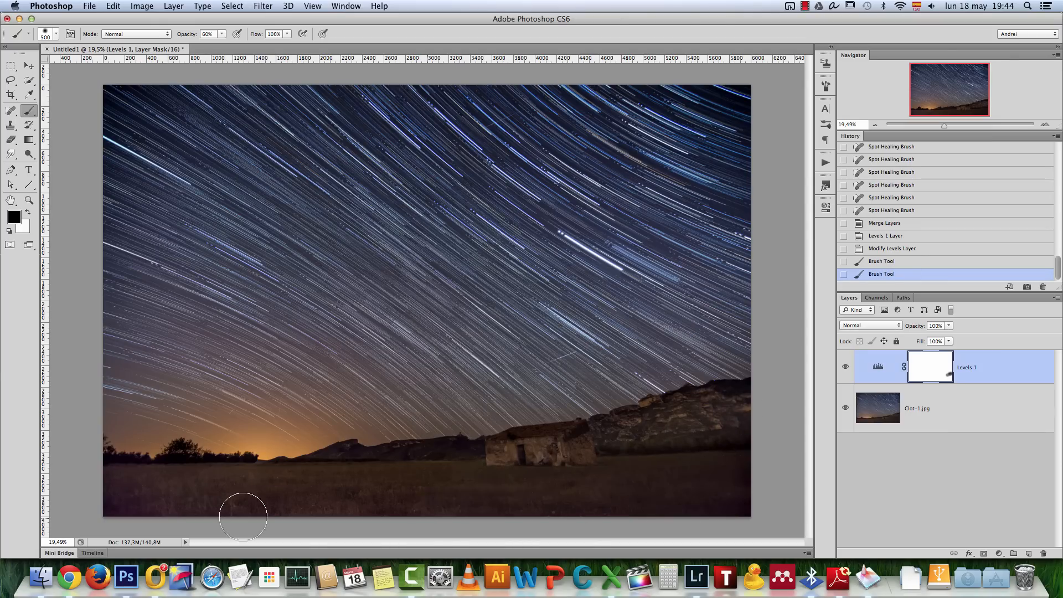
pyautogui.moveTo(558, 456); pyautogui.dragTo(622, 462)
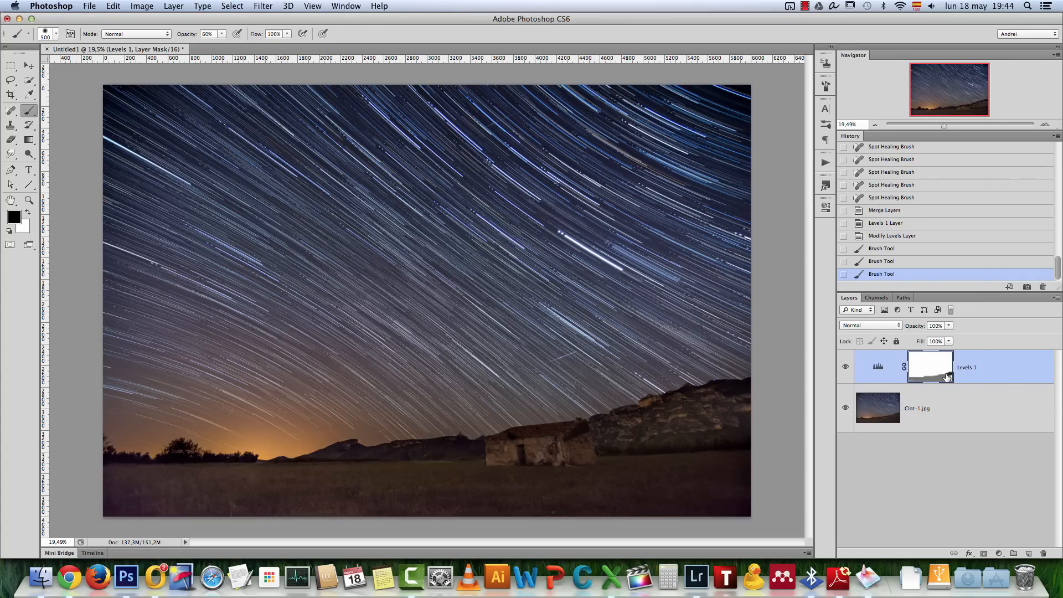
# Reset the Levels adjustment's mask by filling it with white, and activate the Move tool
pyautogui.press('x')
pyautogui.hotkey('alt', 'BackSpace')
pyautogui.click(29, 65)
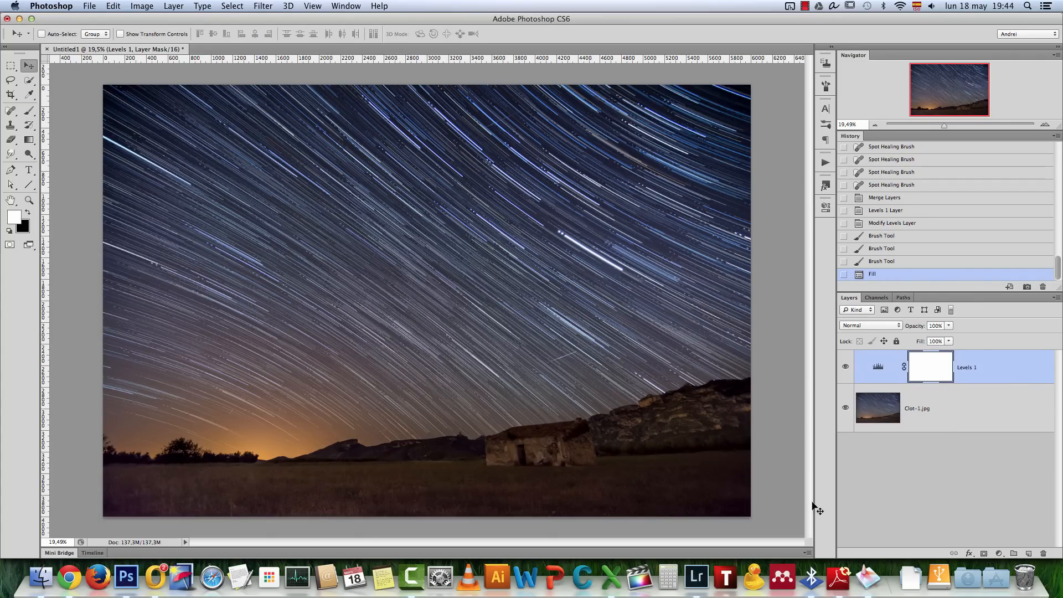
# Switch to Lightroom, select the lit foreground photo OPR_8086.NEF and send it to Photoshop CS6 for editing
pyautogui.click(696, 577)
pyautogui.moveTo(67, 539); pyautogui.dragTo(960, 550)
pyautogui.click(344, 496)
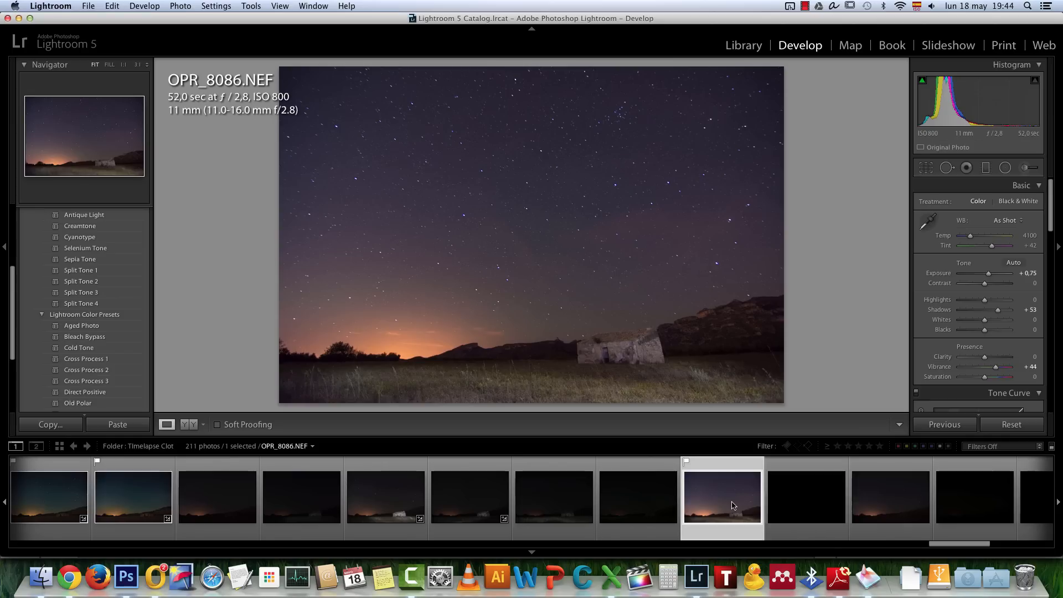
pyautogui.rightClick(726, 484)
pyautogui.moveTo(776, 321)
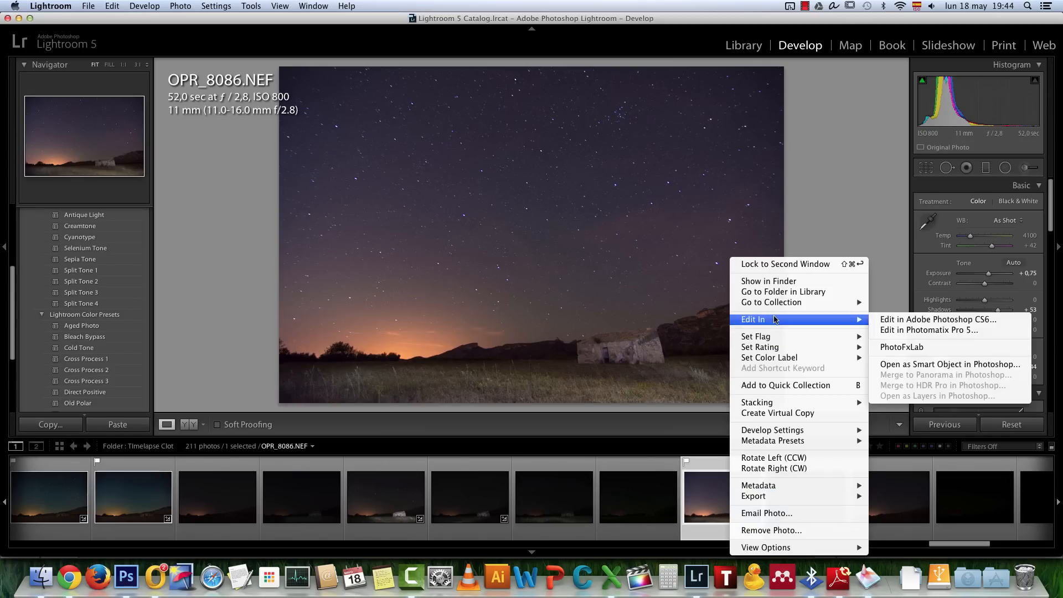
pyautogui.click(923, 320)
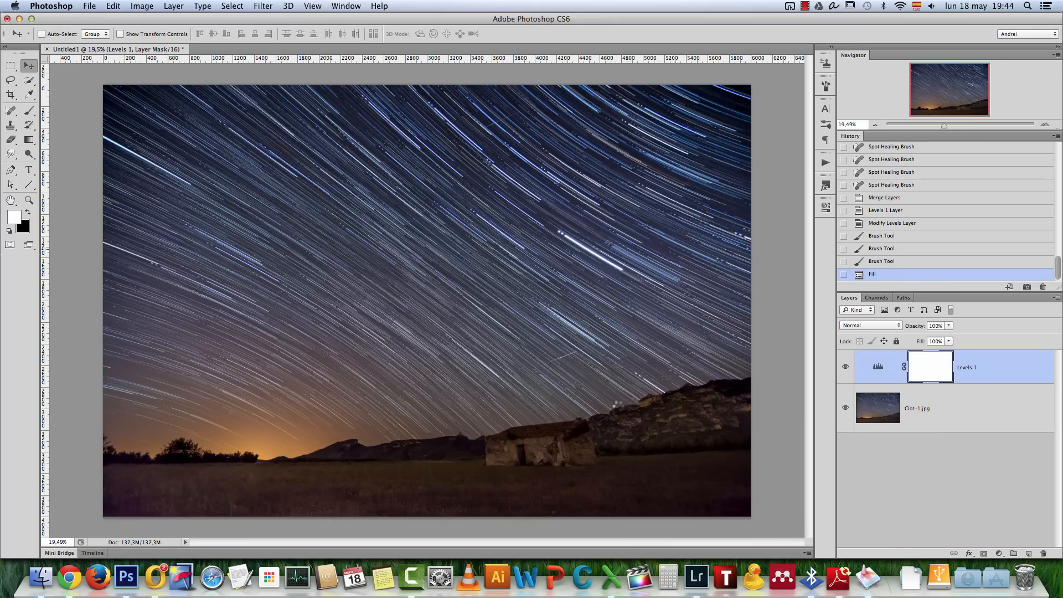
# Copy the entire OPR_8086.NEF image and paste it as a new layer on top of the star trail document
pyautogui.press('super+a')
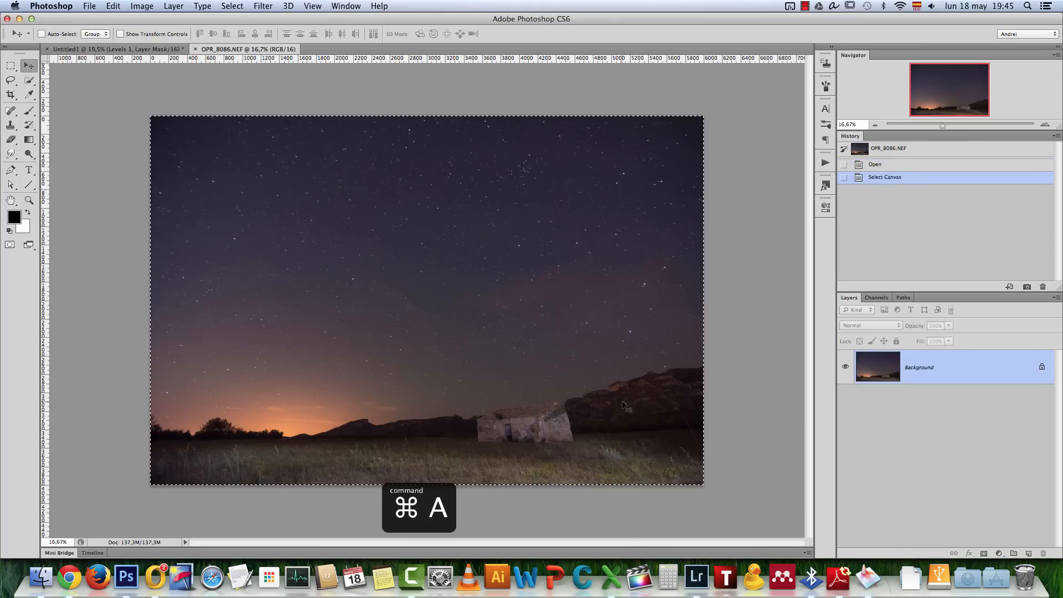
pyautogui.click(113, 6)
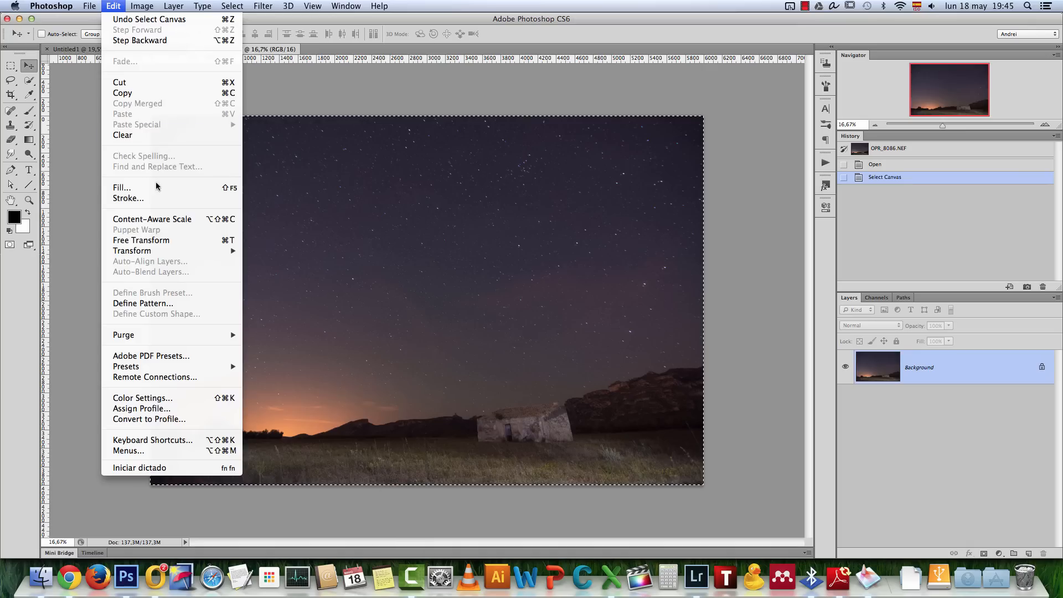
pyautogui.click(132, 93)
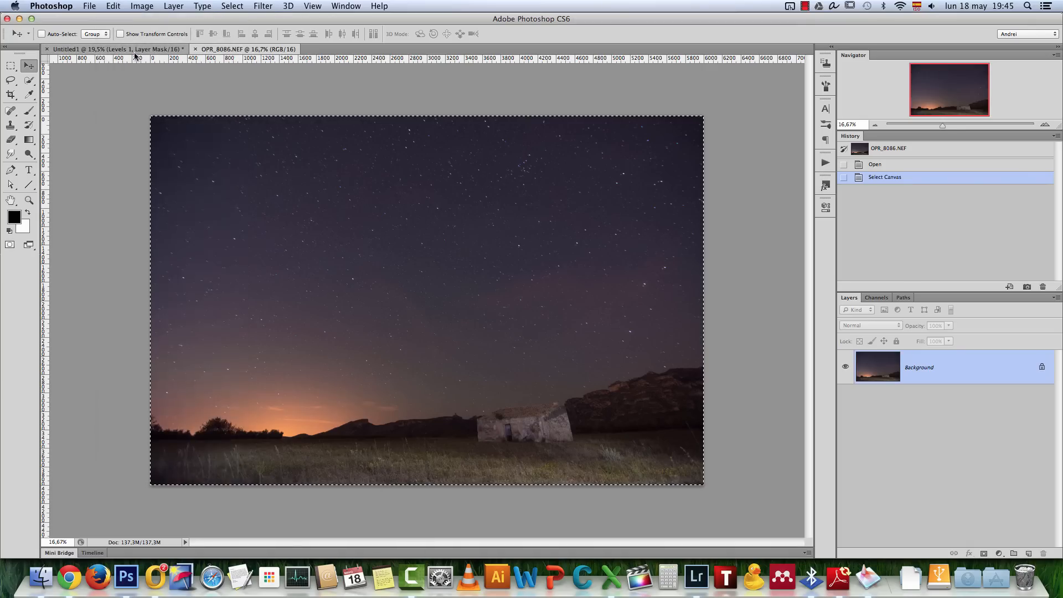
pyautogui.click(116, 49)
pyautogui.press('super+v')
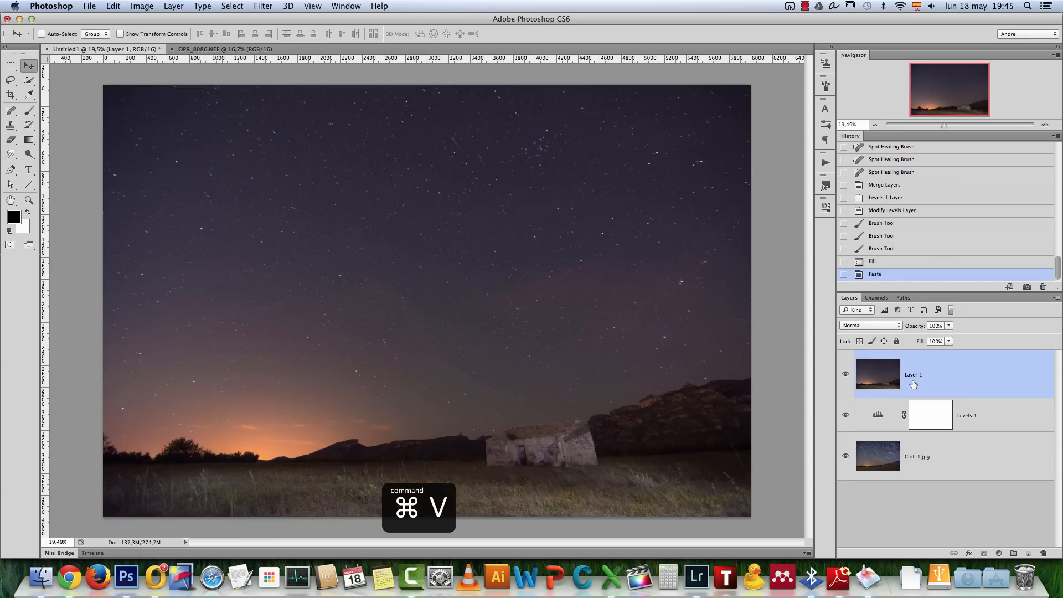
# Set the pasted foreground layer's blend mode to Lighten and inspect the stone hut at 100% zoom
pyautogui.click(885, 326)
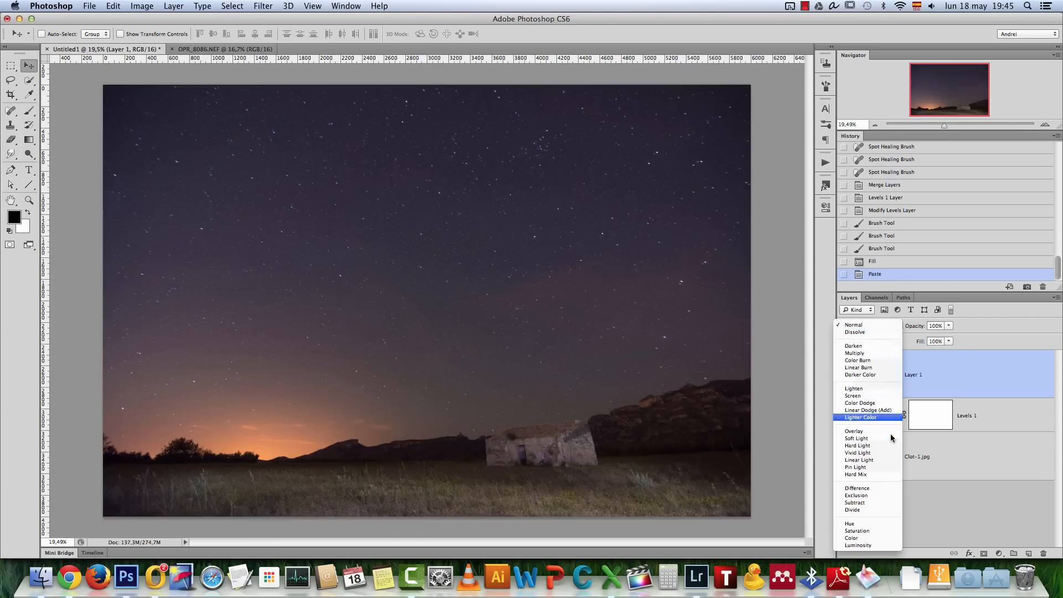
pyautogui.click(871, 390)
pyautogui.press('super+1')
pyautogui.moveTo(643, 438); pyautogui.dragTo(571, 283)
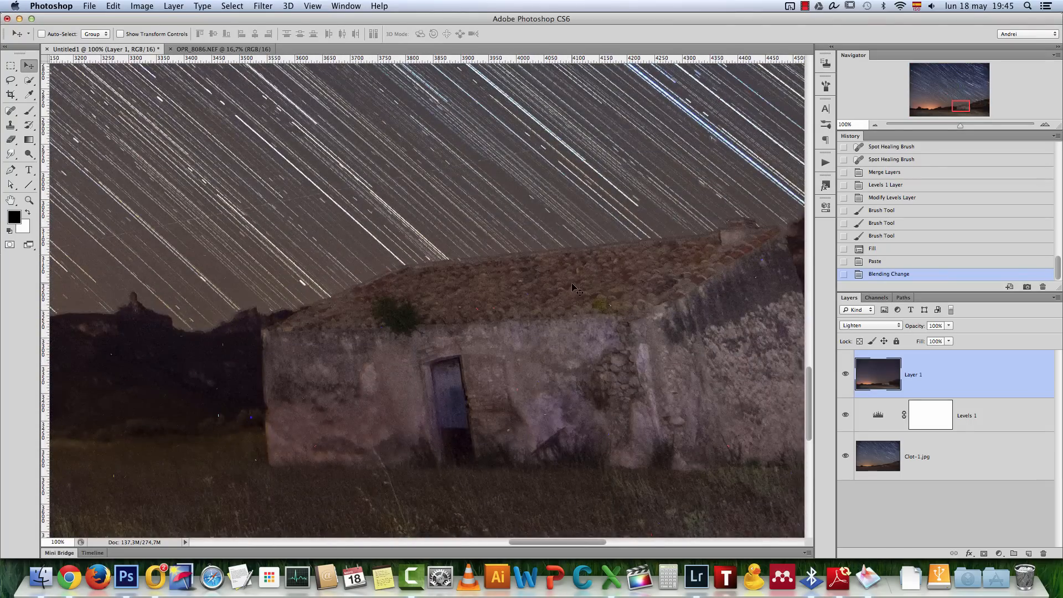
# Nudge the pasted foreground layer to align its stone hut with the star trail image beneath, toggling its visibility to compare
pyautogui.press('Left')
pyautogui.press('Down')
pyautogui.press('Down')
pyautogui.press('Left')
pyautogui.press('Left')
pyautogui.press('Up')
pyautogui.press('Up')
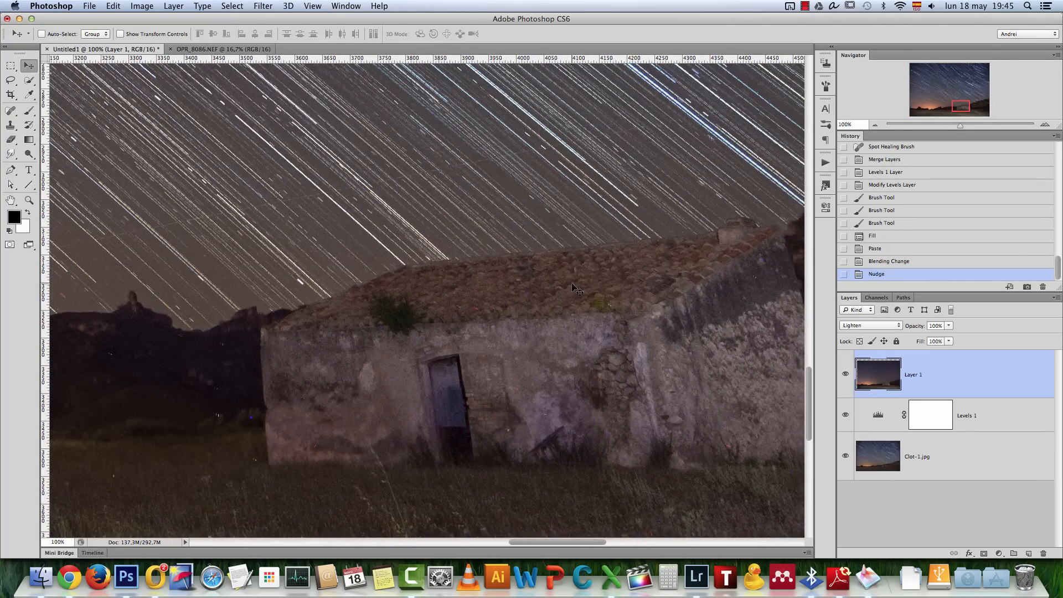
pyautogui.click(846, 375)
pyautogui.click(846, 376)
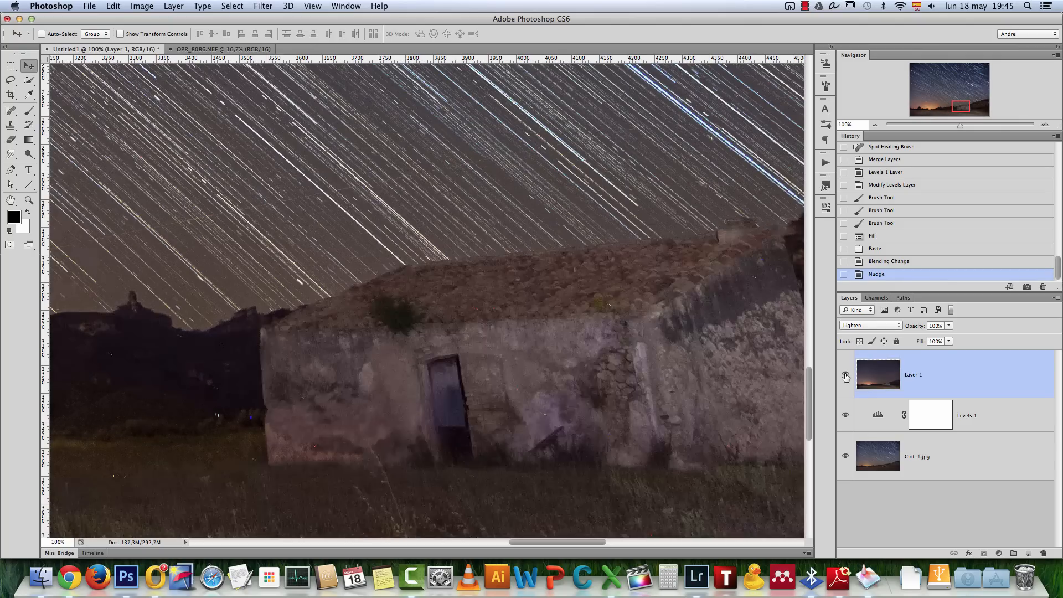
# Set the foreground layer's blend mode to Normal and fine-tune its alignment with a small nudge, checking it against the image below
pyautogui.click(899, 329)
pyautogui.click(880, 274)
pyautogui.click(847, 374)
pyautogui.click(846, 373)
pyautogui.press('Right')
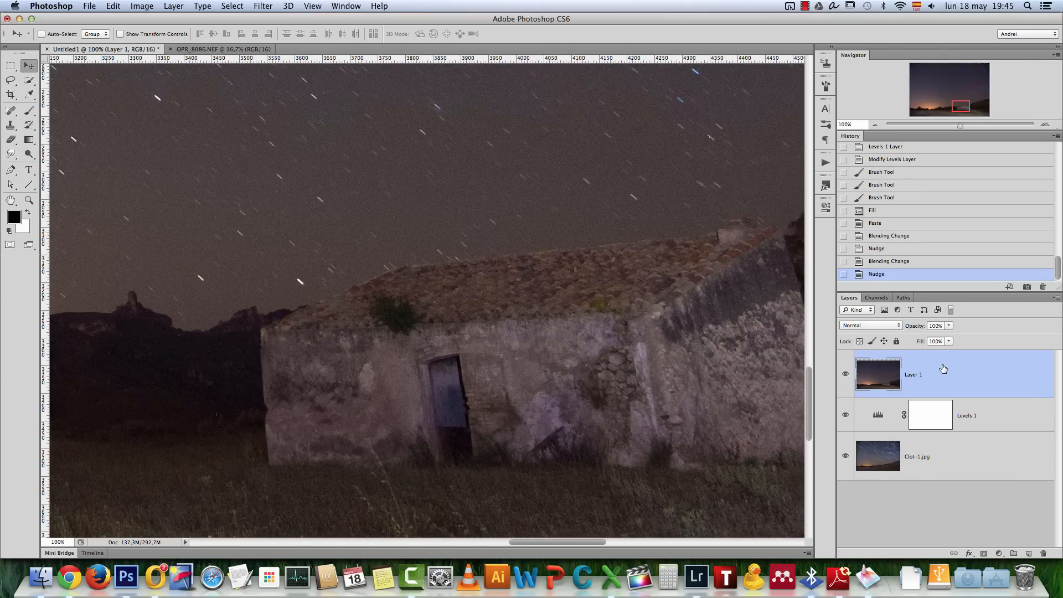
pyautogui.click(845, 375)
pyautogui.click(846, 375)
pyautogui.click(846, 375)
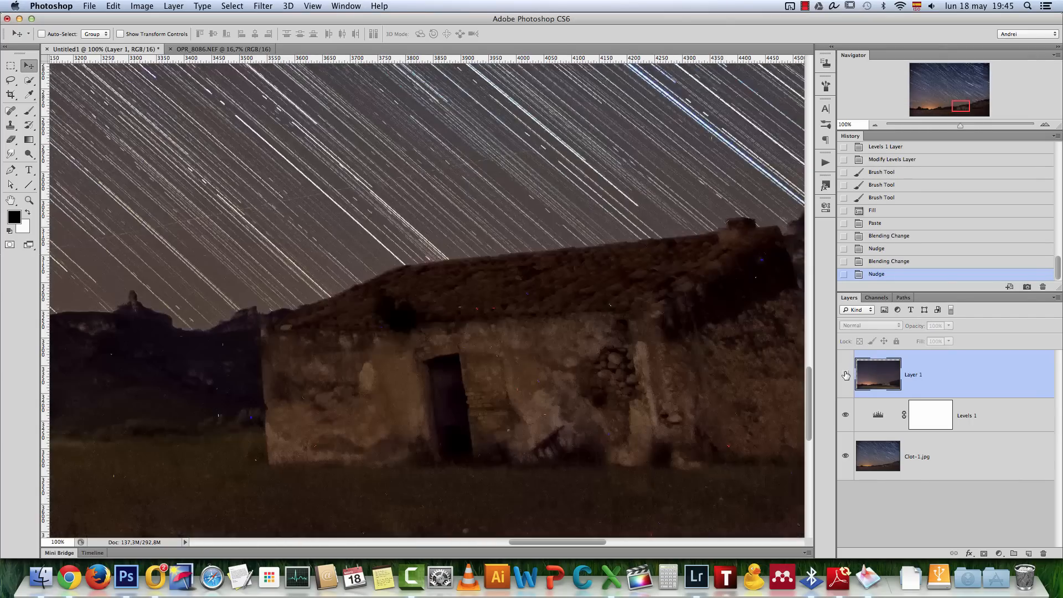
pyautogui.click(846, 375)
# Add a layer mask to the foreground layer and paint black over the sky with a large brush, keeping only the foreground
pyautogui.press('super+0')
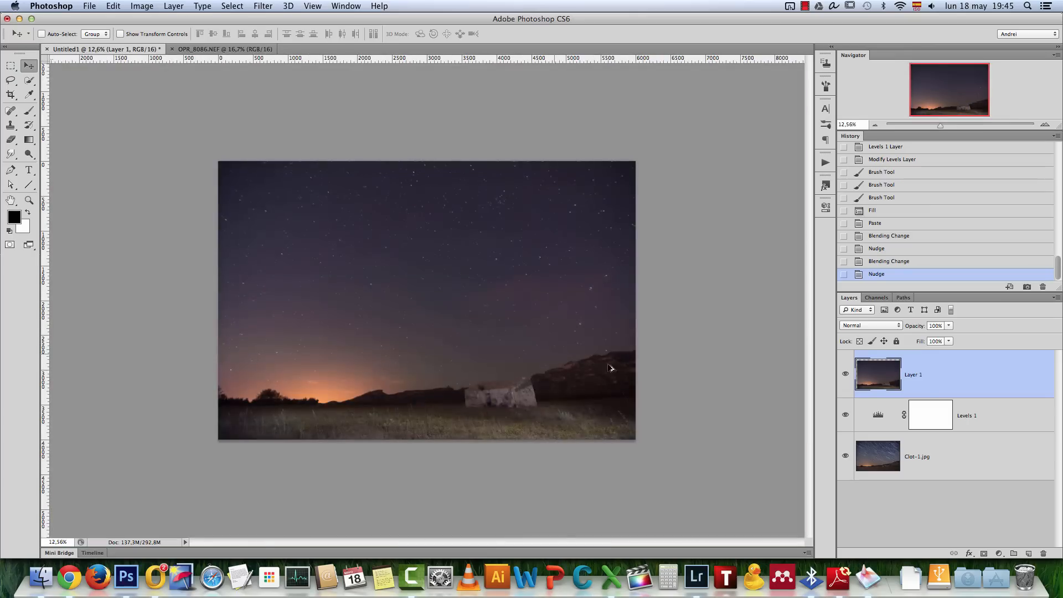
pyautogui.click(984, 553)
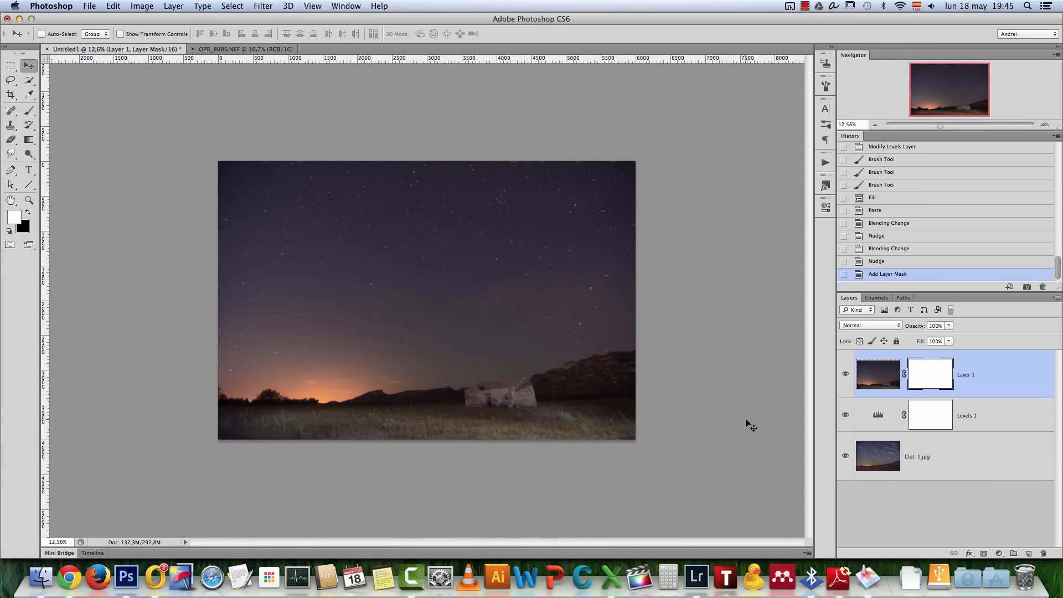
pyautogui.press('b')
pyautogui.press('x')
pyautogui.moveTo(467, 179)
pyautogui.mouseDown()
pyautogui.moveTo(527, 180)
pyautogui.moveTo(212, 174)
pyautogui.moveTo(613, 173)
pyautogui.moveTo(524, 205)
pyautogui.moveTo(735, 179)
pyautogui.moveTo(580, 271)
pyautogui.moveTo(512, 228)
pyautogui.moveTo(355, 225)
pyautogui.moveTo(482, 214)
pyautogui.mouseUp()
pyautogui.press('x')
pyautogui.press(']')
pyautogui.press(']')
pyautogui.press(']')
pyautogui.press(']')
pyautogui.moveTo(516, 317)
pyautogui.mouseDown()
pyautogui.moveTo(494, 297)
pyautogui.moveTo(261, 245)
pyautogui.moveTo(222, 227)
pyautogui.mouseUp()
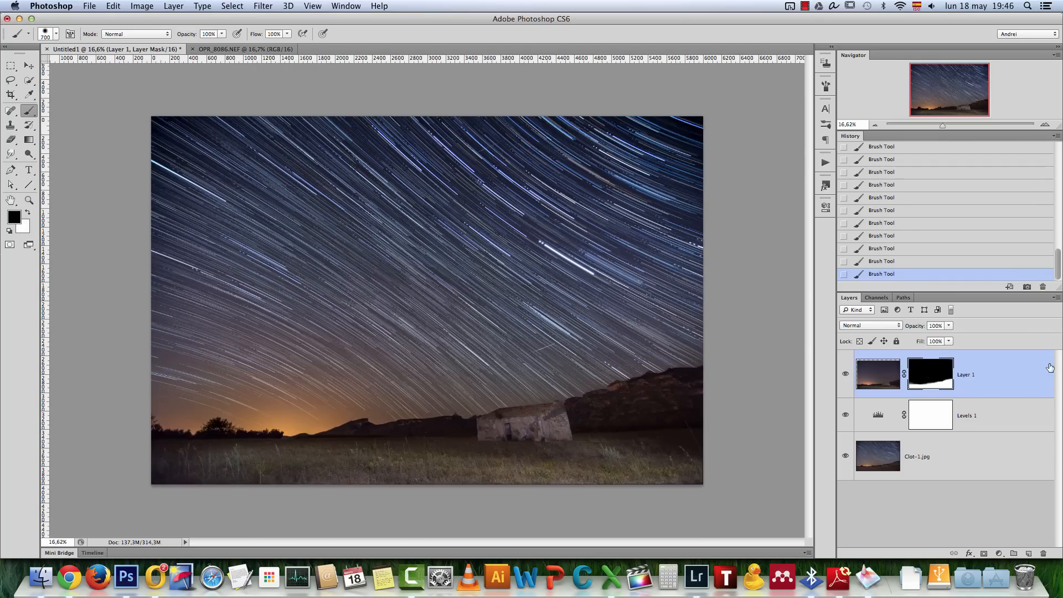
# Lower the masked foreground layer's opacity to 61% and toggle its visibility to compare the blend
pyautogui.click(948, 325)
pyautogui.moveTo(951, 336); pyautogui.dragTo(934, 342)
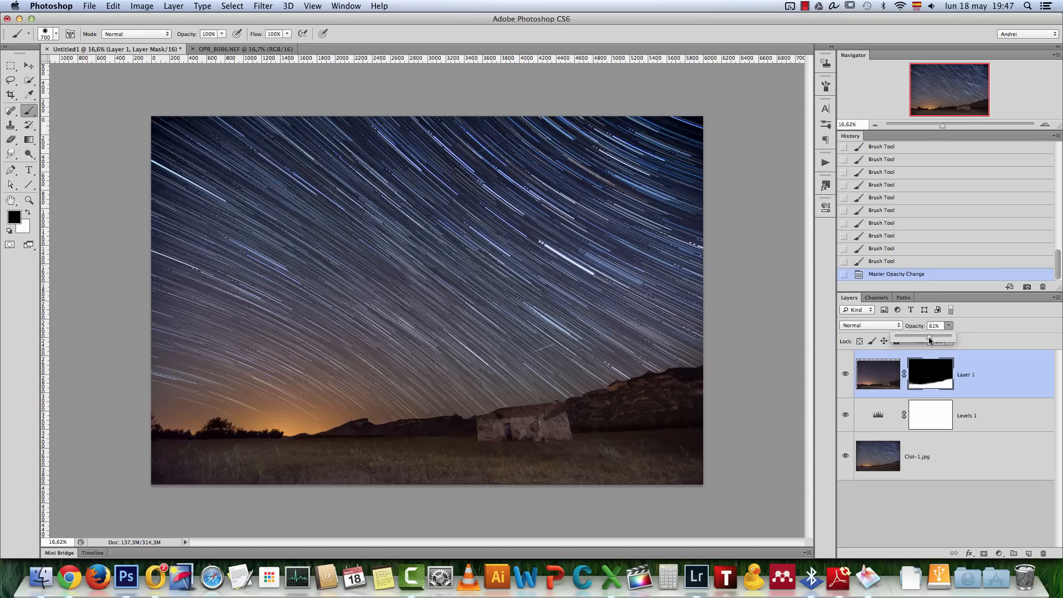
pyautogui.click(969, 352)
pyautogui.click(845, 374)
pyautogui.click(846, 373)
pyautogui.click(846, 374)
pyautogui.click(845, 373)
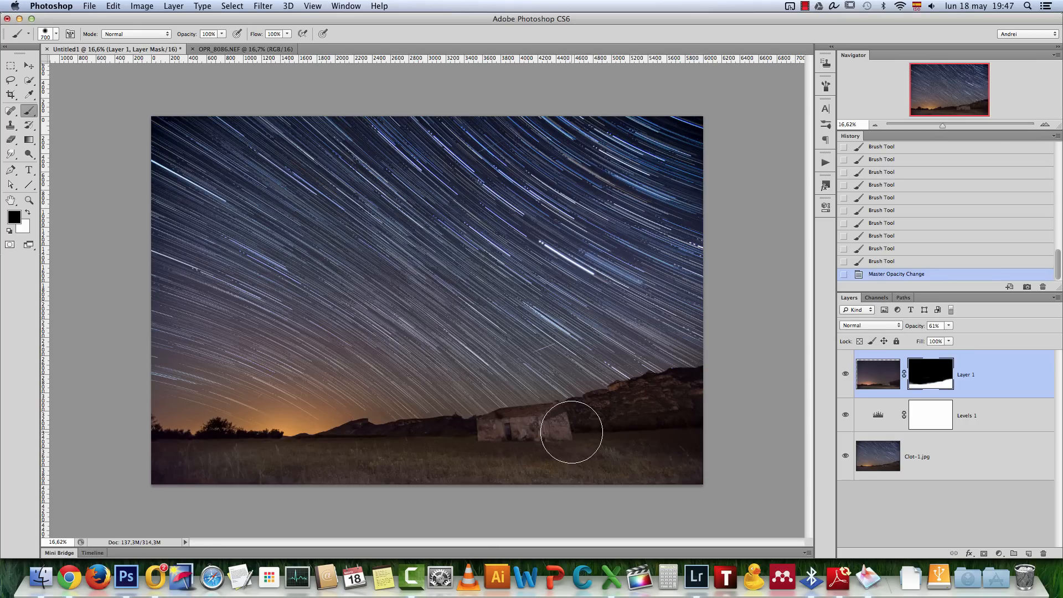
# Activate the Move tool and merge the foreground, Levels and star trail layers into a single layer
pyautogui.click(29, 66)
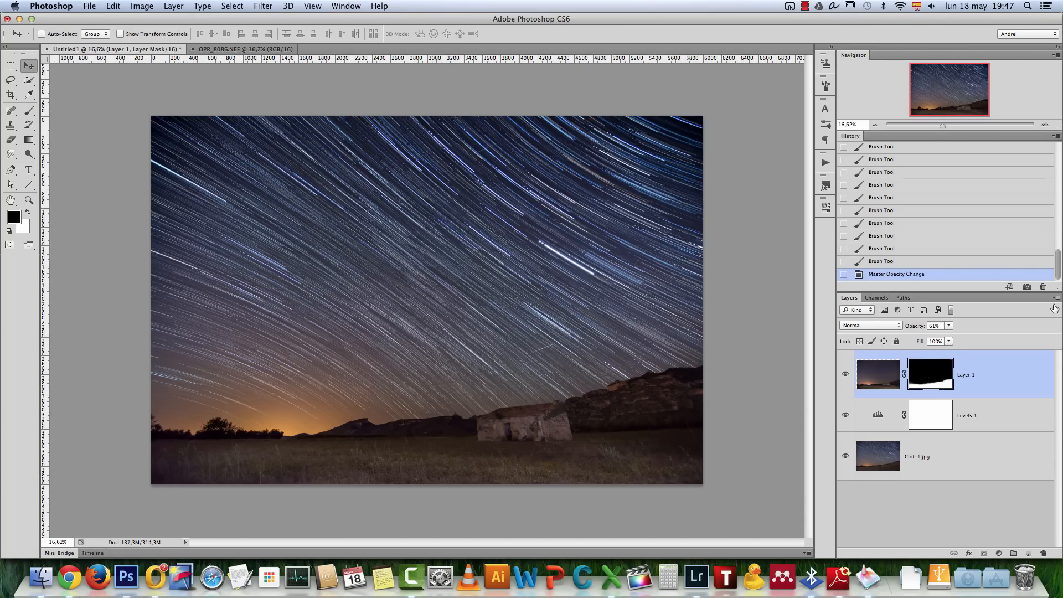
pyautogui.keyDown('shift'); pyautogui.click(971, 451); pyautogui.keyUp('shift')
pyautogui.press('super+e')
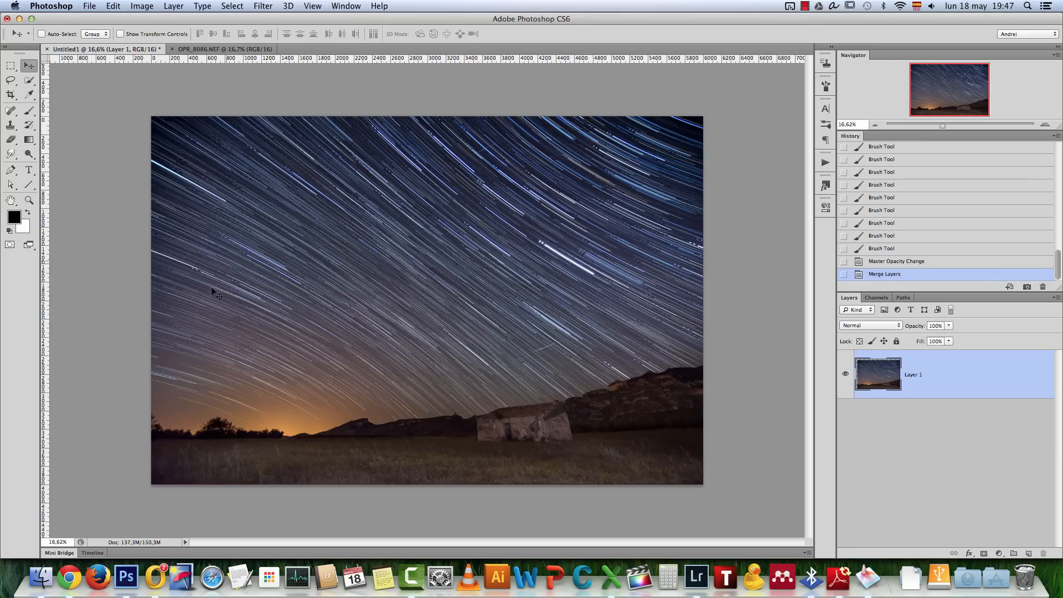
# Switch to Lightroom, select the black frame OPR_7894.NEF near the start of the series and send it to Photoshop for editing
pyautogui.click(696, 576)
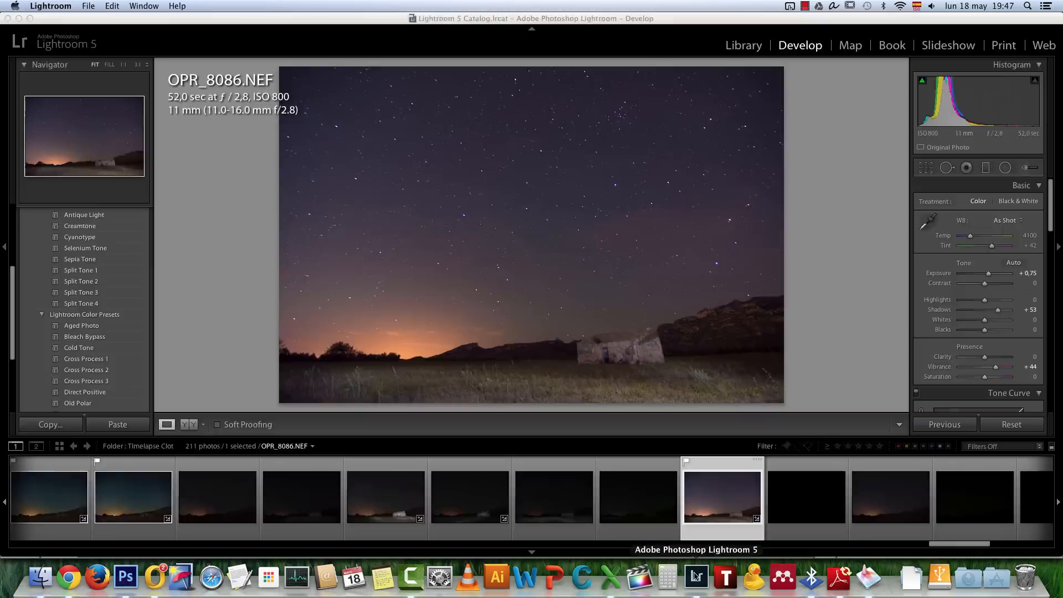
pyautogui.click(612, 197)
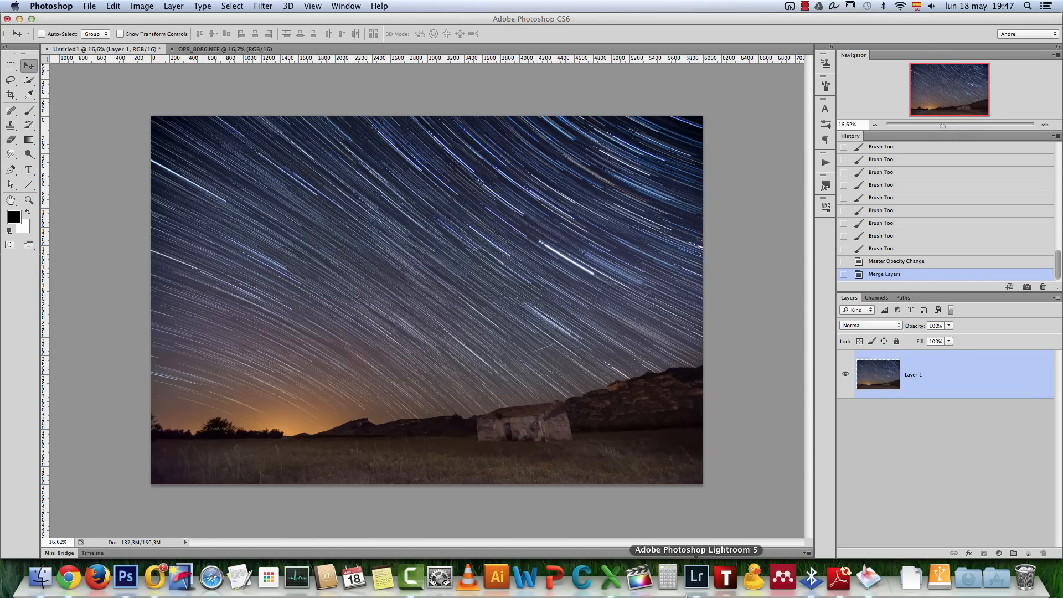
pyautogui.click(696, 576)
pyautogui.moveTo(963, 544); pyautogui.dragTo(69, 553)
pyautogui.click(222, 516)
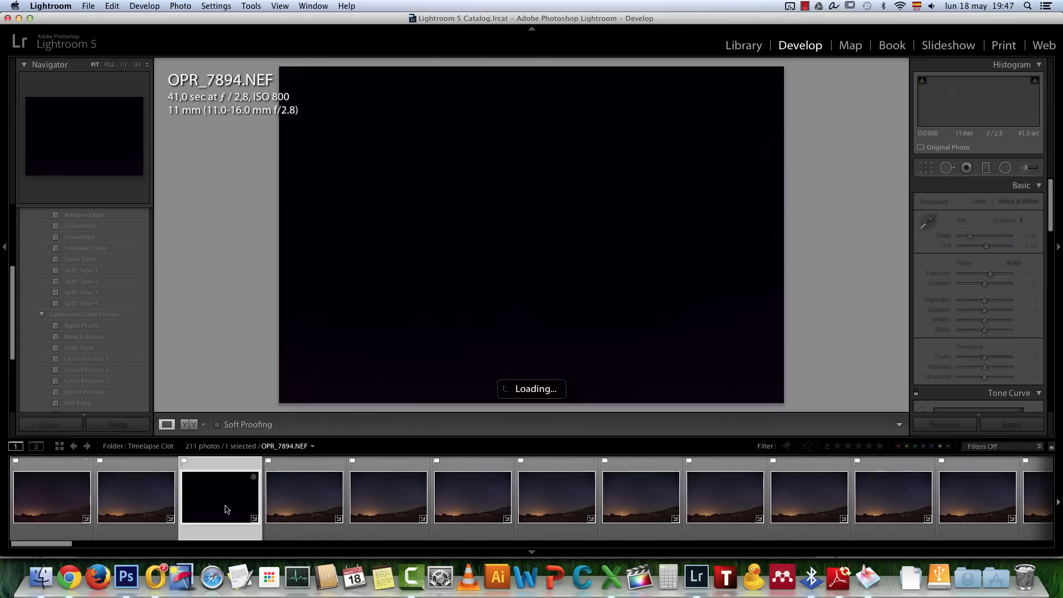
pyautogui.click(925, 168)
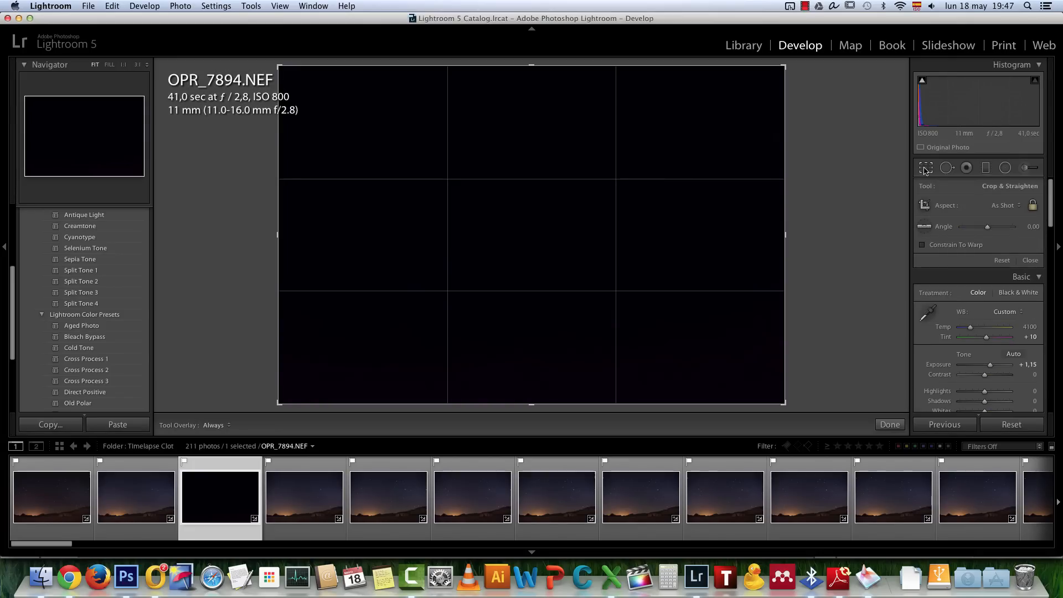
pyautogui.click(889, 426)
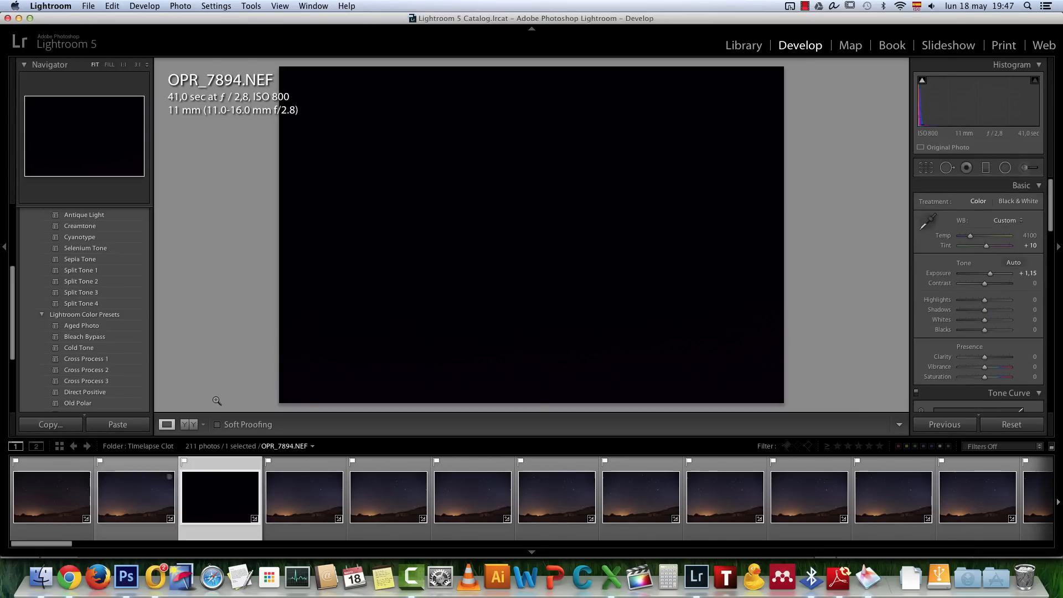
pyautogui.rightClick(398, 148)
pyautogui.moveTo(470, 228)
pyautogui.click(595, 230)
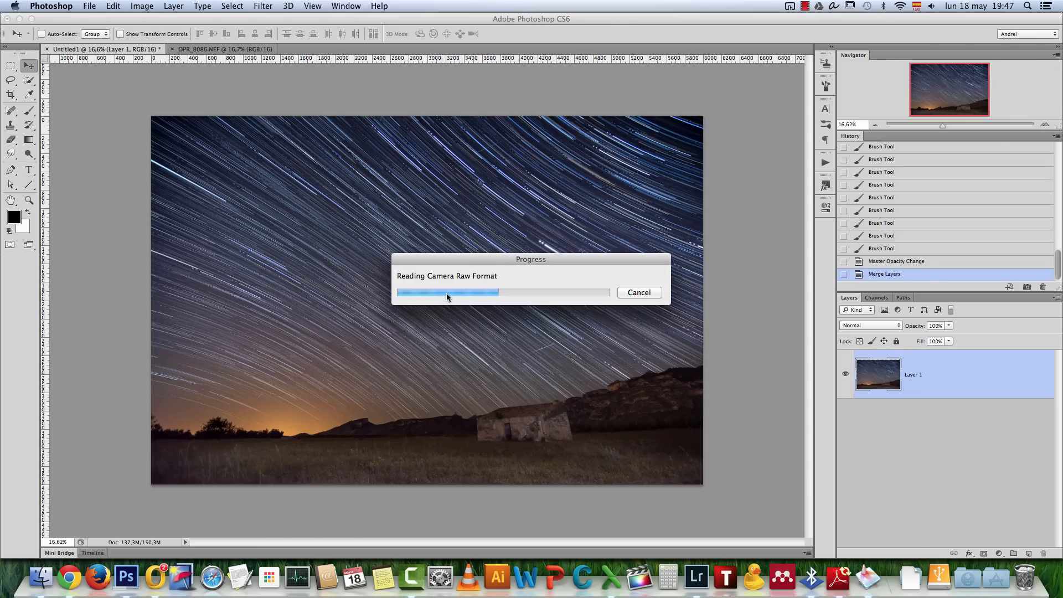
# Copy the entire OPR_7894.NEF dark frame, close its document and paste it as a new layer above the star trail image
pyautogui.press('super+a')
pyautogui.press('super+c')
pyautogui.press('super+w')
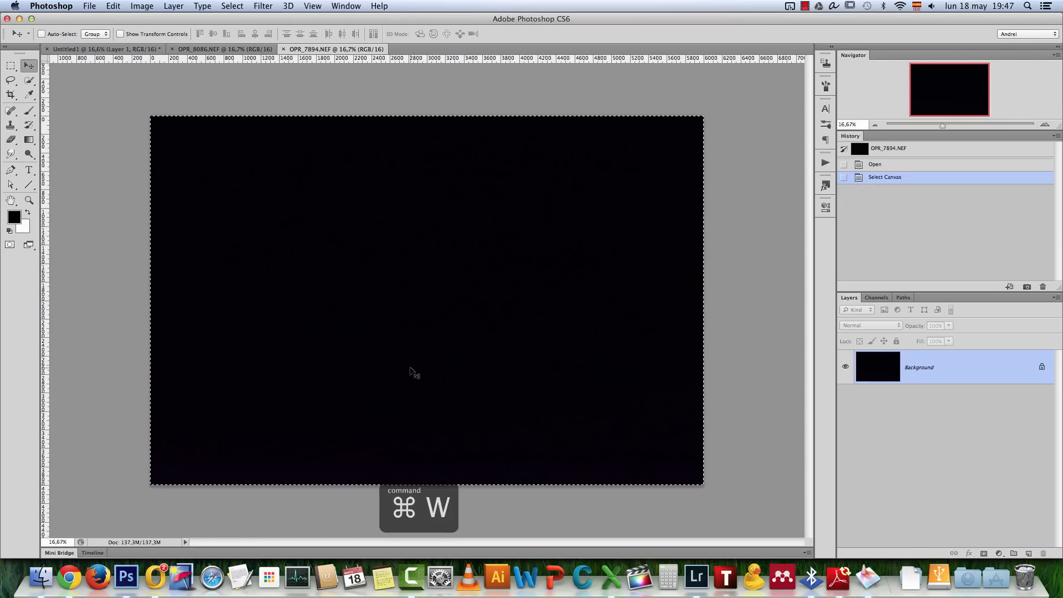
pyautogui.click(500, 197)
pyautogui.press('super+v')
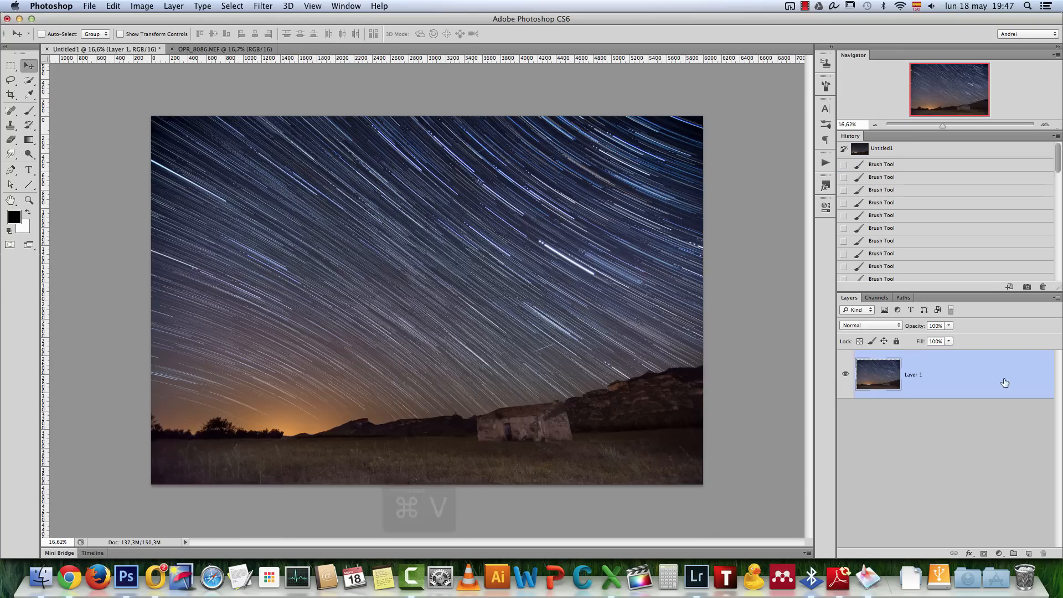
# Hide the dark frame layer and zoom in closely on the hut's roof to examine the coloured hot pixels
pyautogui.press('super+1')
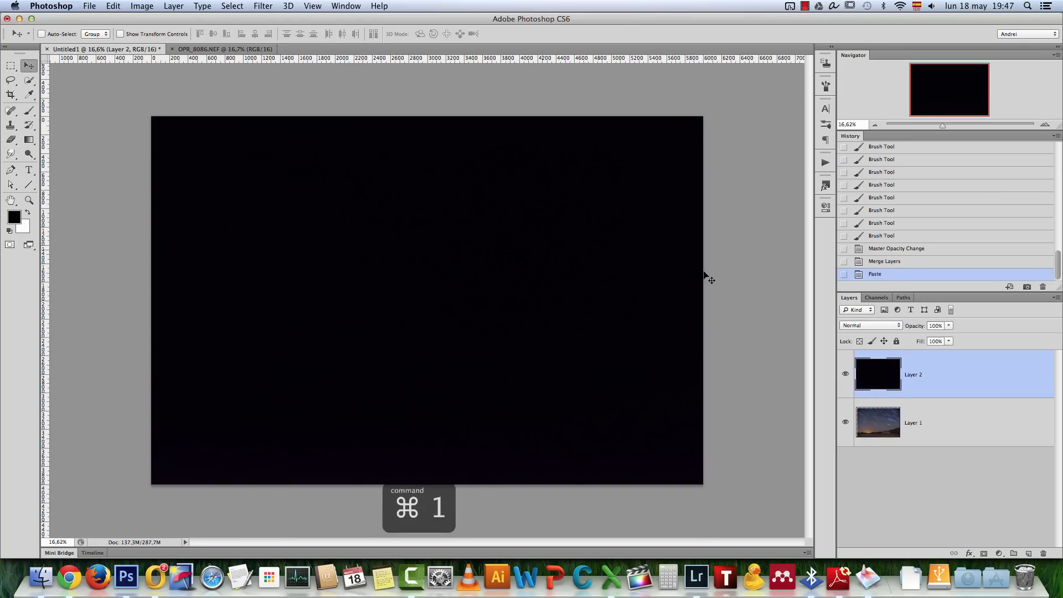
pyautogui.moveTo(959, 93)
pyautogui.mouseDown()
pyautogui.moveTo(969, 98)
pyautogui.moveTo(952, 99)
pyautogui.mouseUp()
pyautogui.click(846, 373)
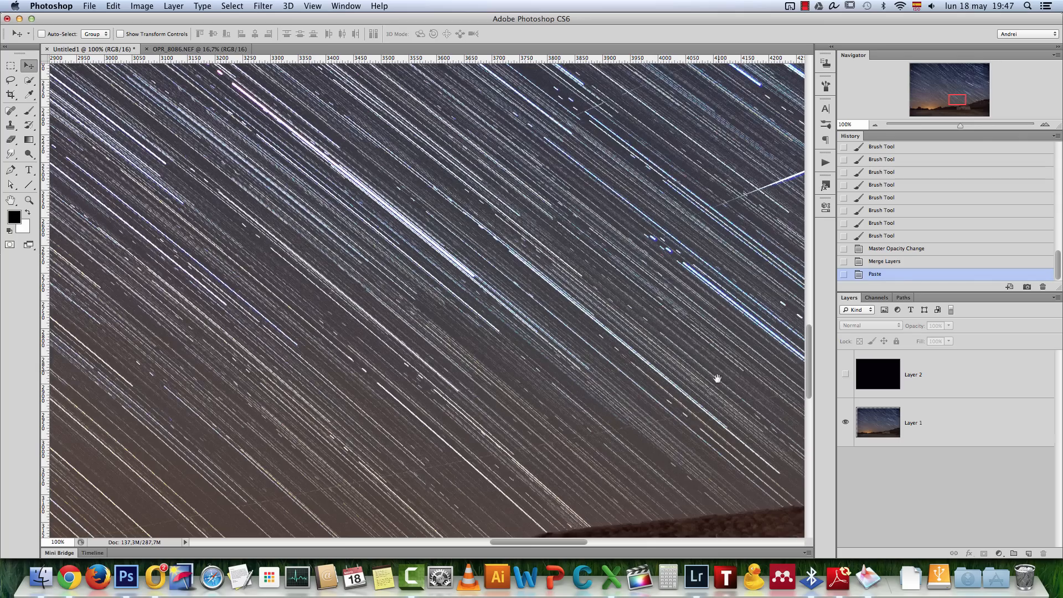
pyautogui.scroll(-10, 714, 375)
pyautogui.hscroll(9, 714, 375)
pyautogui.scroll(10, 356, 299)
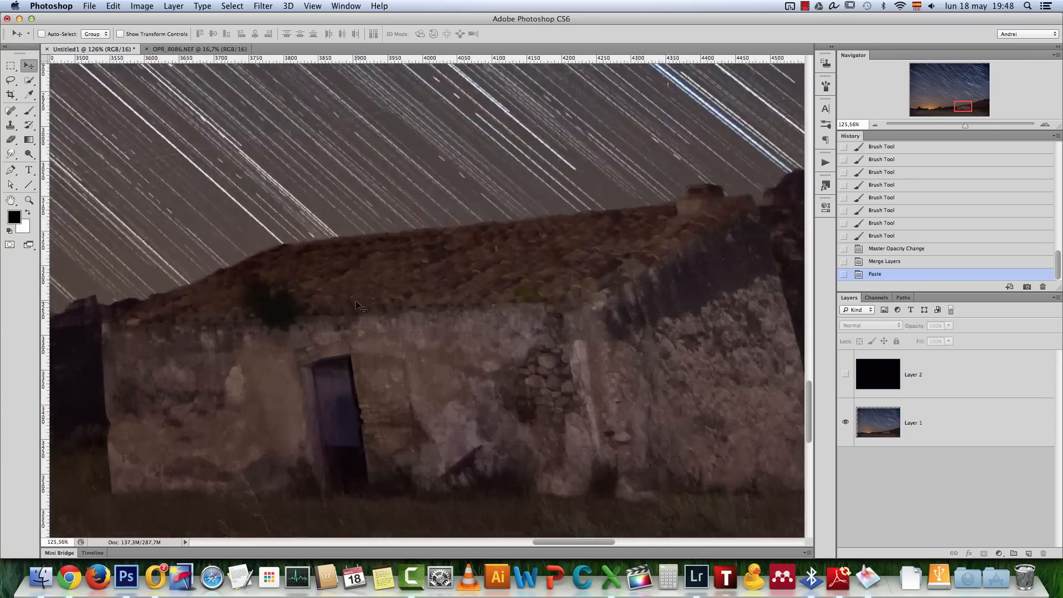
pyautogui.moveTo(566, 317)
pyautogui.mouseDown()
pyautogui.moveTo(514, 322)
pyautogui.moveTo(561, 325)
pyautogui.mouseUp()
pyautogui.scroll(2, 474, 309)
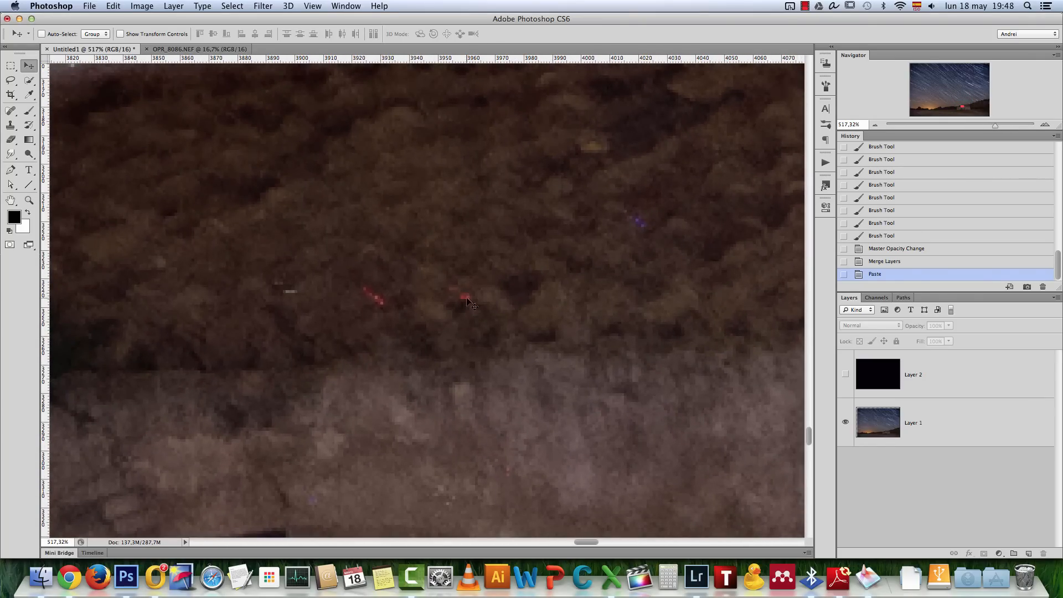
# Toggle the dark frame layer's visibility to compare its hot pixels with those on the hut's roof
pyautogui.click(845, 374)
pyautogui.click(845, 376)
pyautogui.click(845, 375)
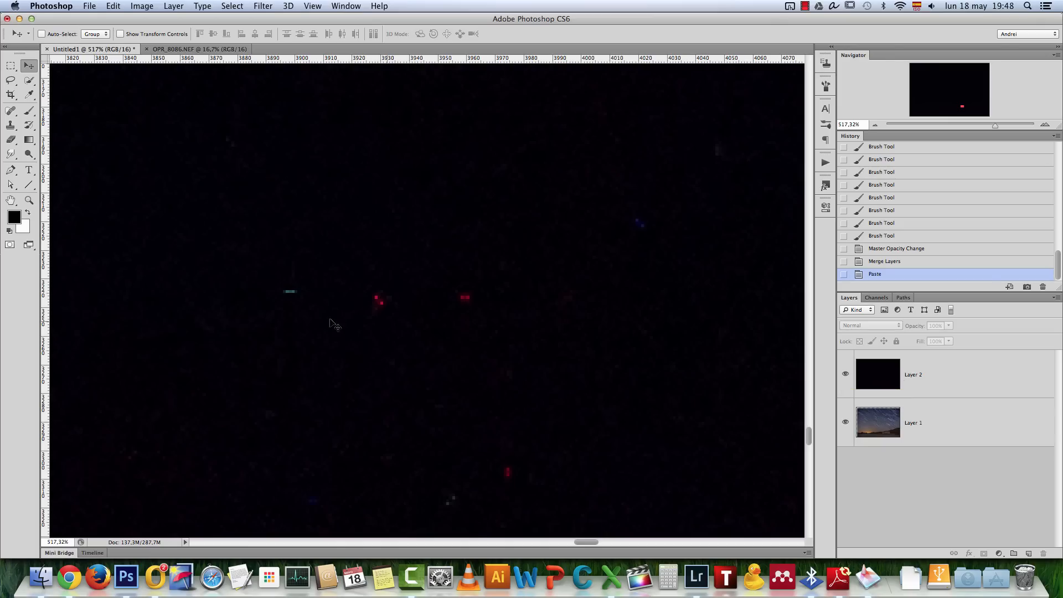
pyautogui.click(845, 375)
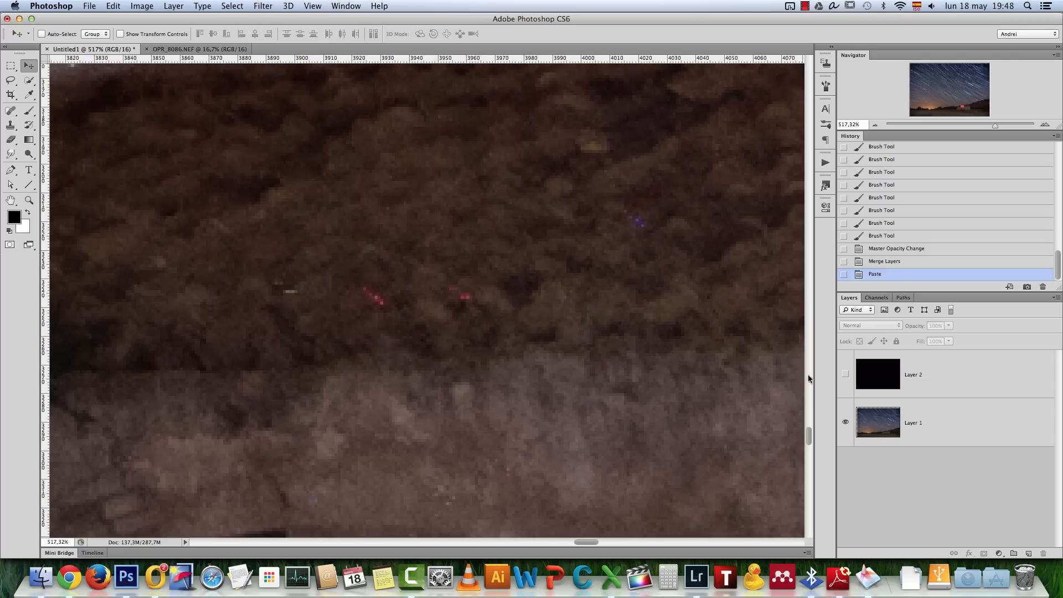
pyautogui.click(844, 375)
# Set the dark frame layer's blend mode to Difference and toggle its visibility to check the hot pixels on the roof
pyautogui.scroll(-1, 602, 357)
pyautogui.scroll(-5, 601, 357)
pyautogui.click(969, 375)
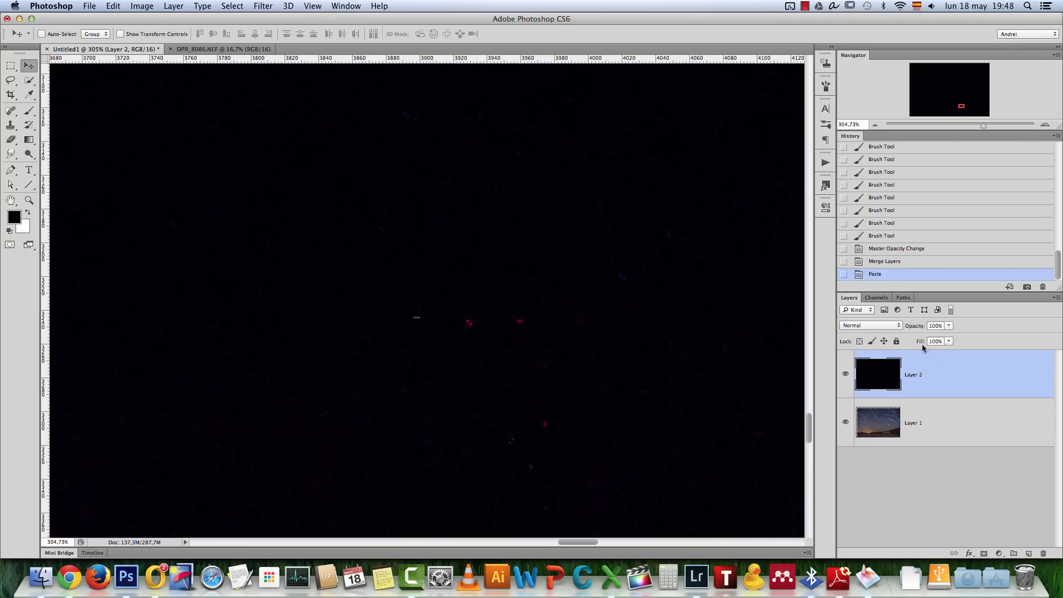
pyautogui.click(875, 325)
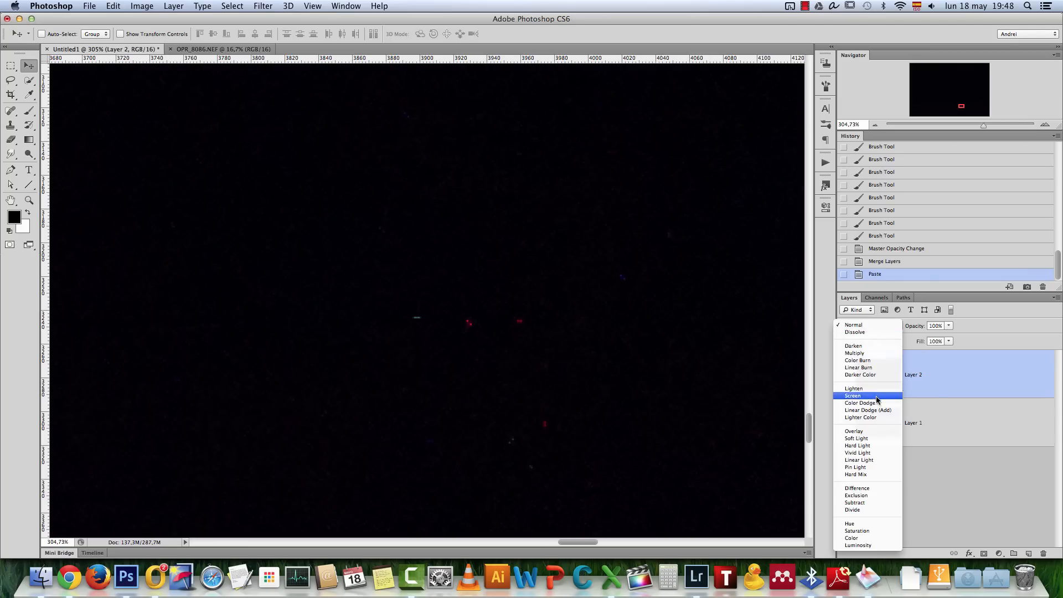
pyautogui.click(873, 488)
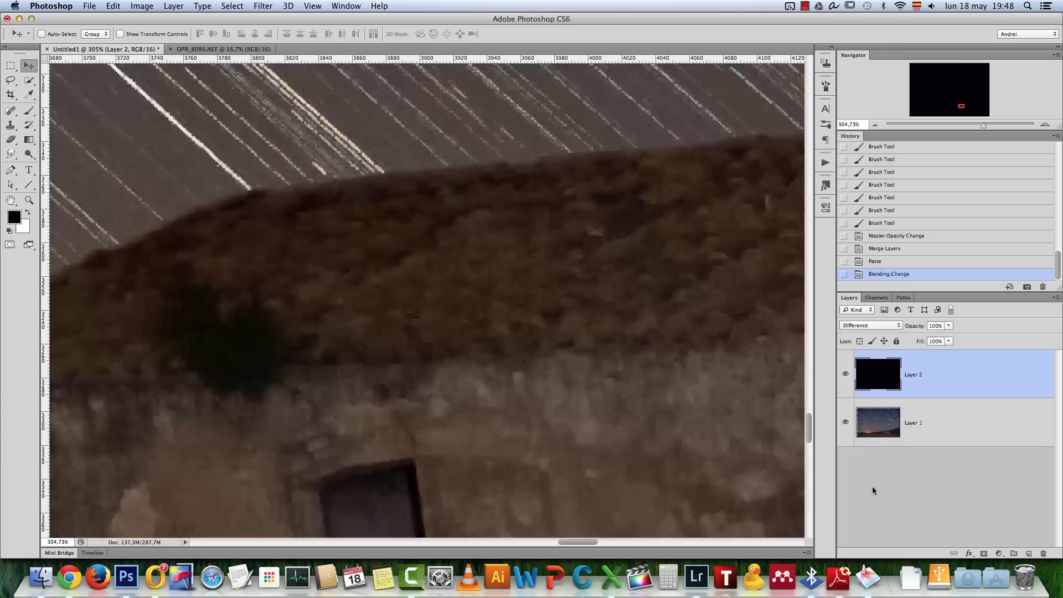
pyautogui.click(846, 376)
pyautogui.click(846, 376)
pyautogui.click(847, 379)
pyautogui.click(847, 379)
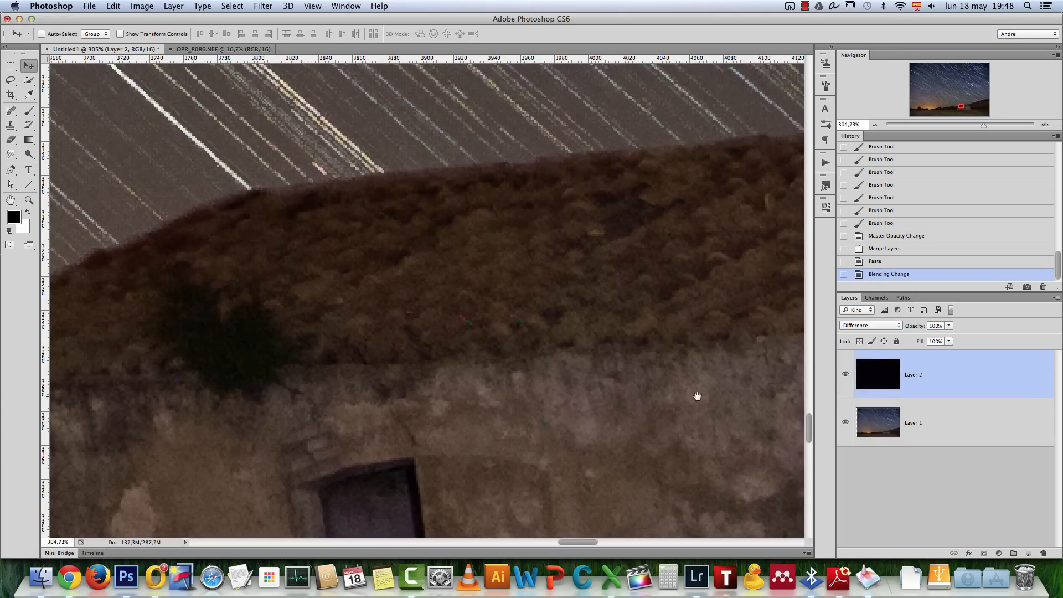
# Examine the hut's wall and roof at several zoom levels for hot pixels left with the Difference blend
pyautogui.moveTo(696, 397); pyautogui.dragTo(427, 223)
pyautogui.moveTo(607, 304); pyautogui.dragTo(672, 227)
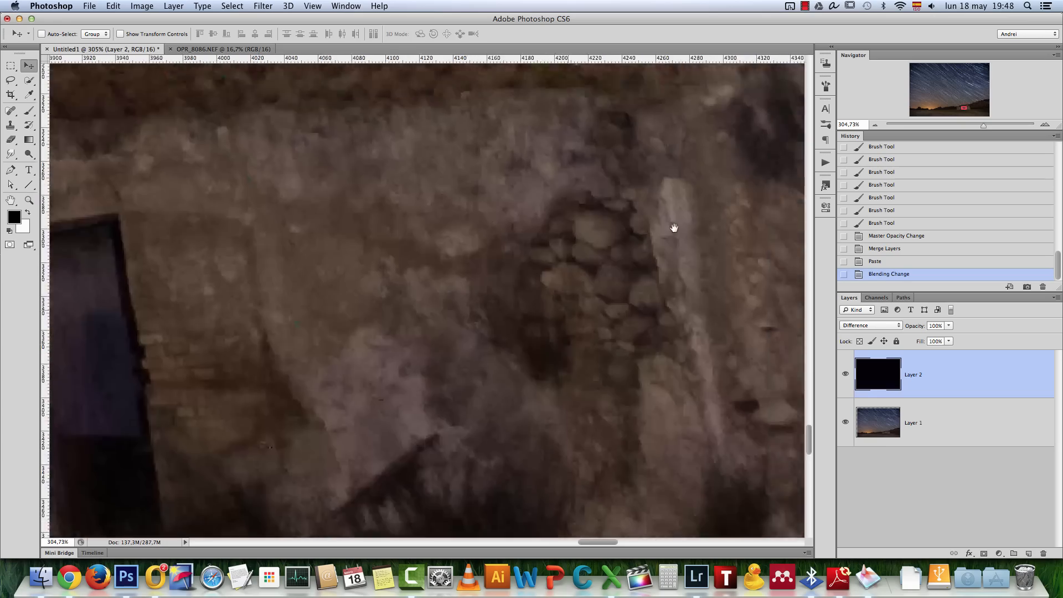
pyautogui.scroll(-5, 551, 318)
pyautogui.scroll(-5, 548, 326)
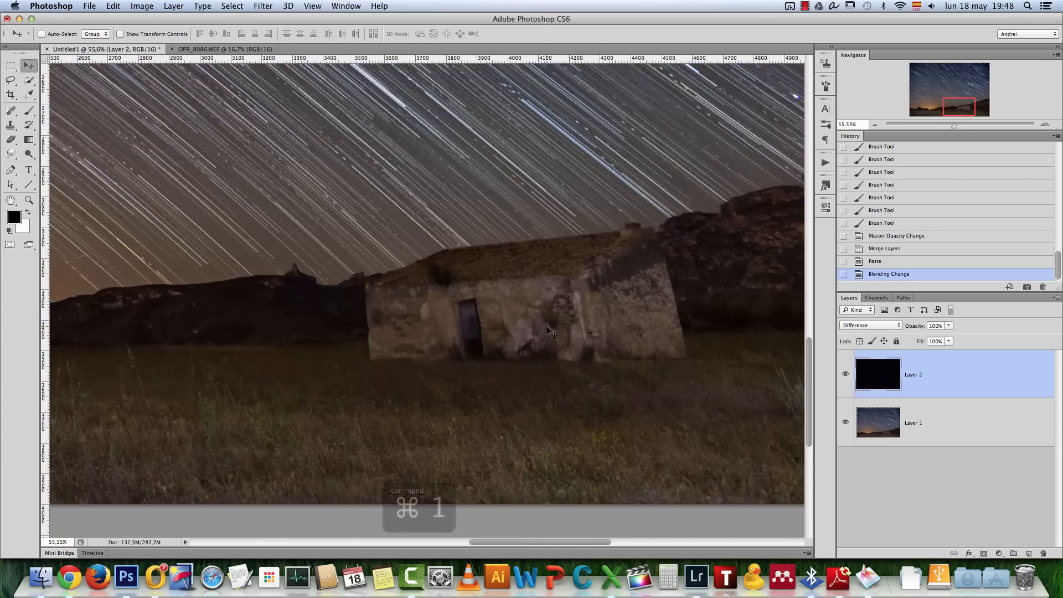
pyautogui.press('super+1')
pyautogui.scroll(4, 609, 291)
pyautogui.scroll(2, 485, 222)
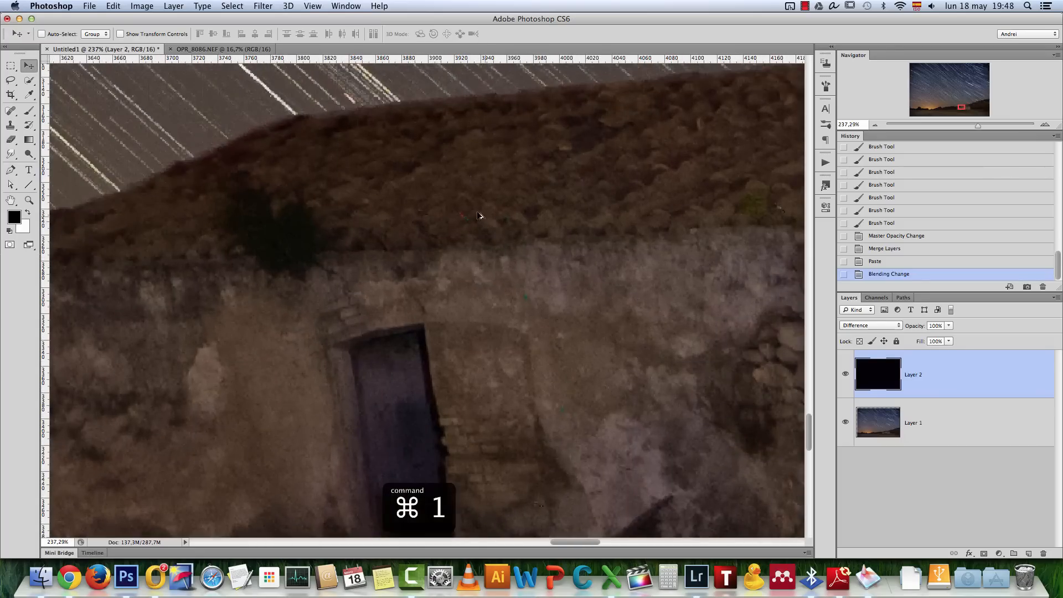
# Try the dark frame layer at 45% opacity, settle on 73%, and view the hut at 200% zoom
pyautogui.click(948, 326)
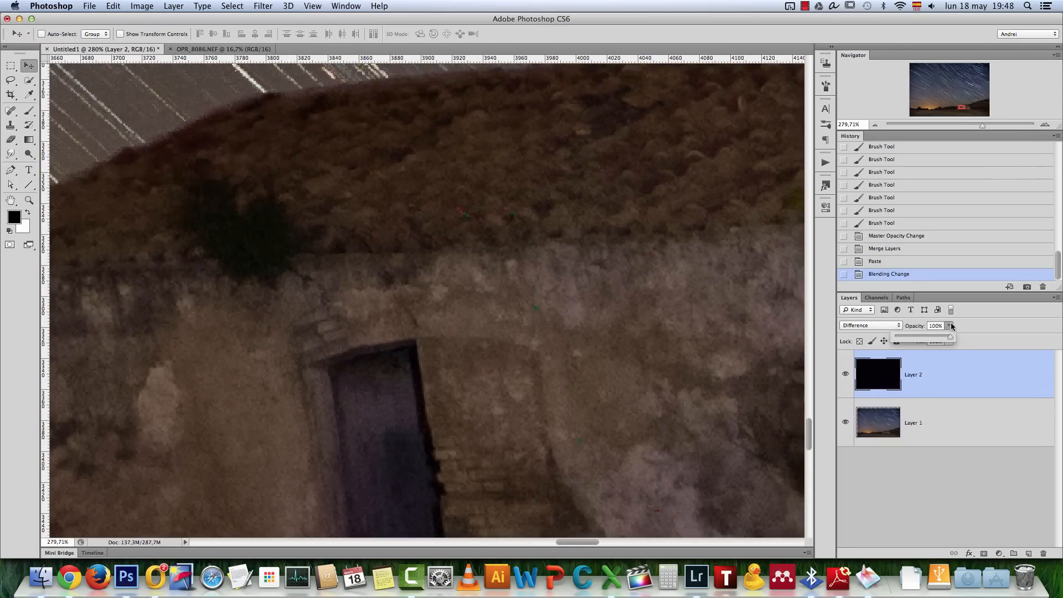
pyautogui.moveTo(948, 338); pyautogui.dragTo(919, 339)
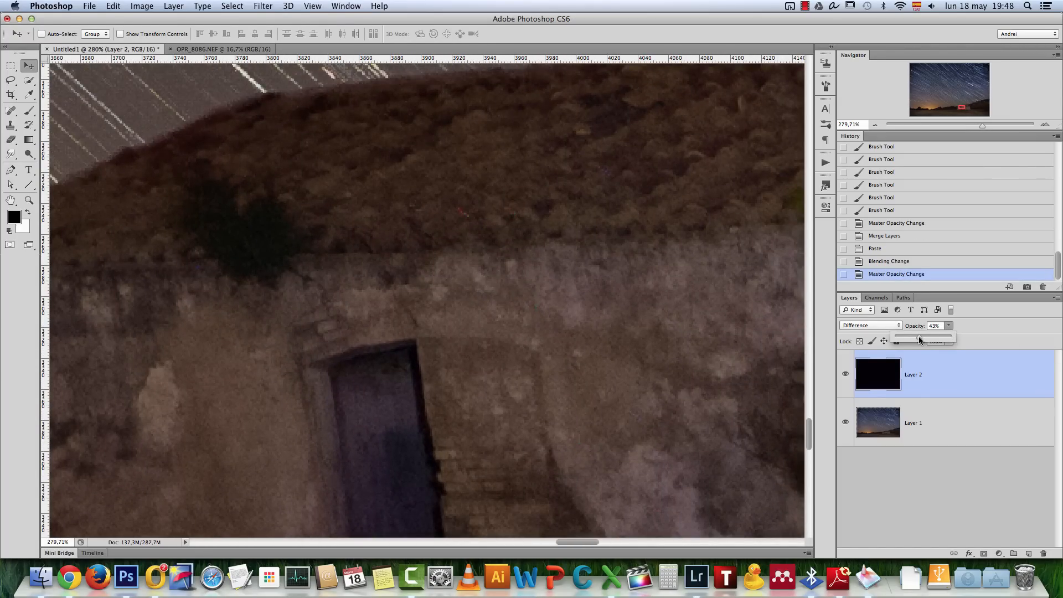
pyautogui.click(940, 364)
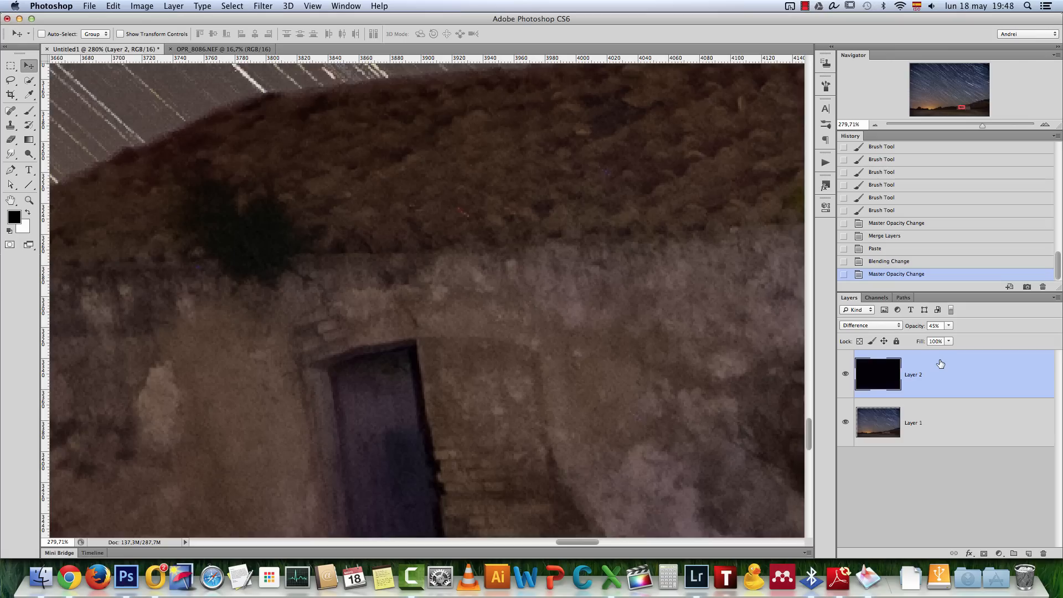
pyautogui.click(949, 326)
pyautogui.moveTo(935, 339); pyautogui.dragTo(965, 336)
pyautogui.click(876, 124)
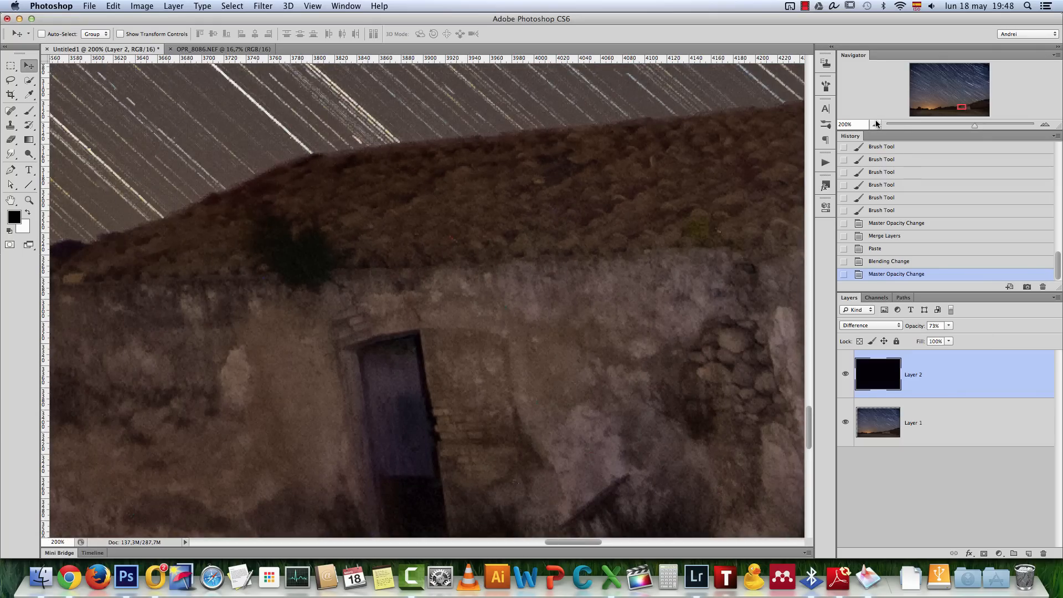
# Examine the hut's roof and wall at 50%, 100% and 200% zoom for remaining hot pixels
pyautogui.click(875, 124)
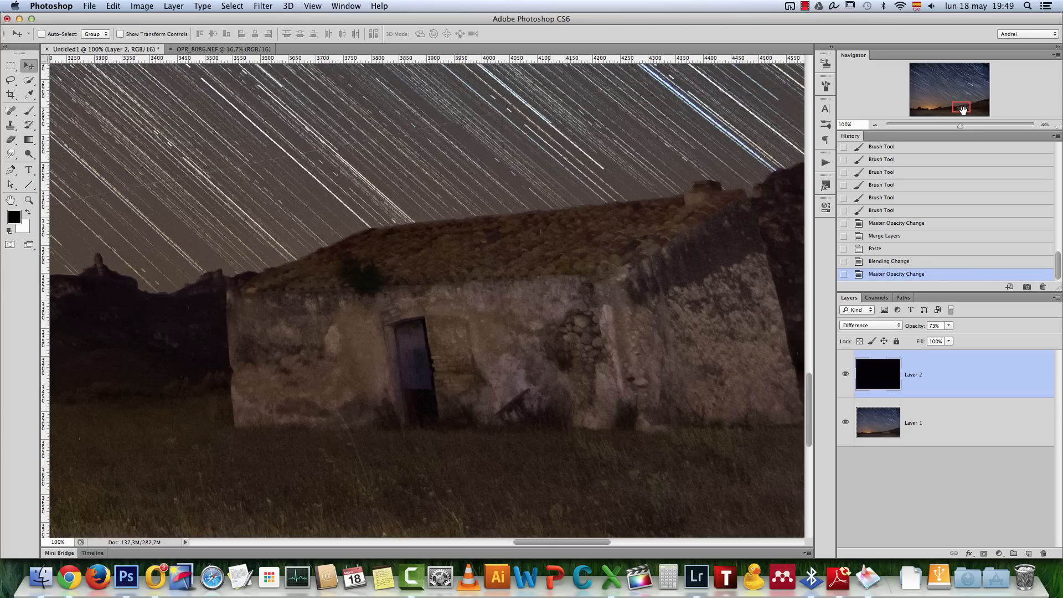
pyautogui.click(1044, 125)
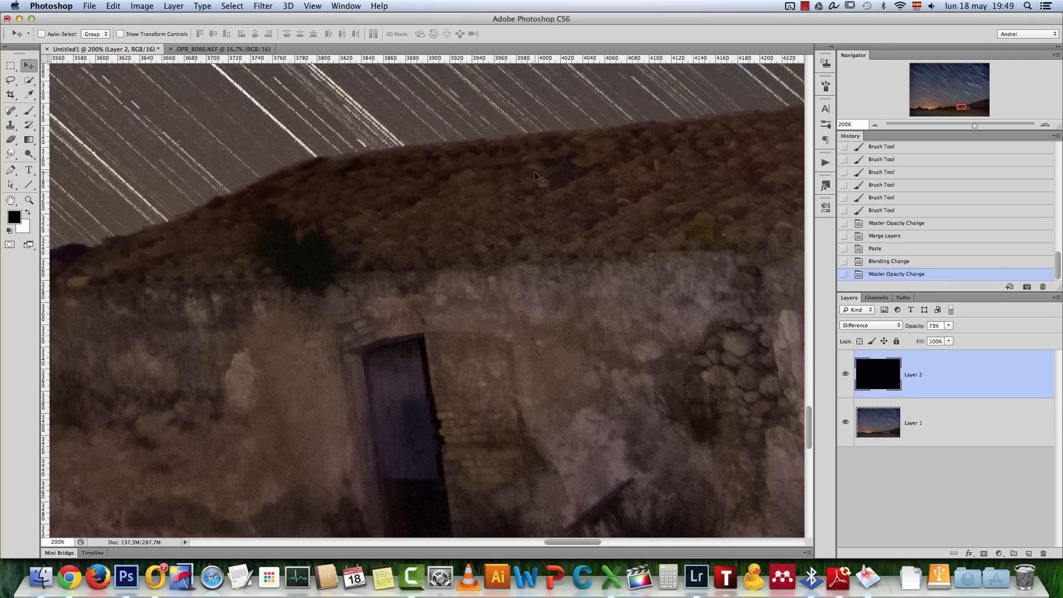
pyautogui.click(875, 124)
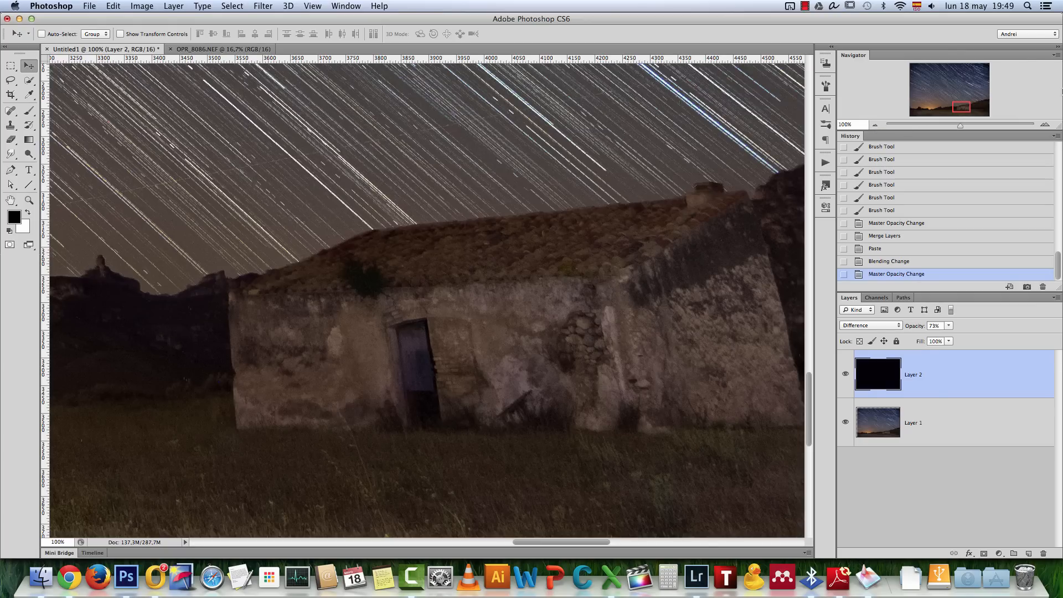
pyautogui.click(1045, 124)
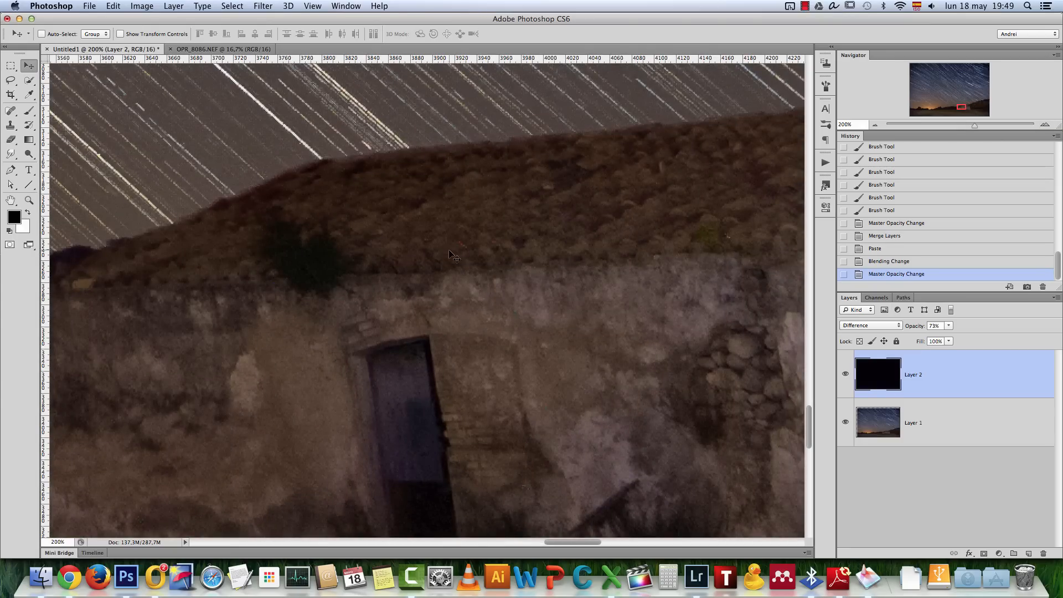
pyautogui.moveTo(962, 107); pyautogui.dragTo(963, 106)
pyautogui.click(874, 125)
pyautogui.click(875, 125)
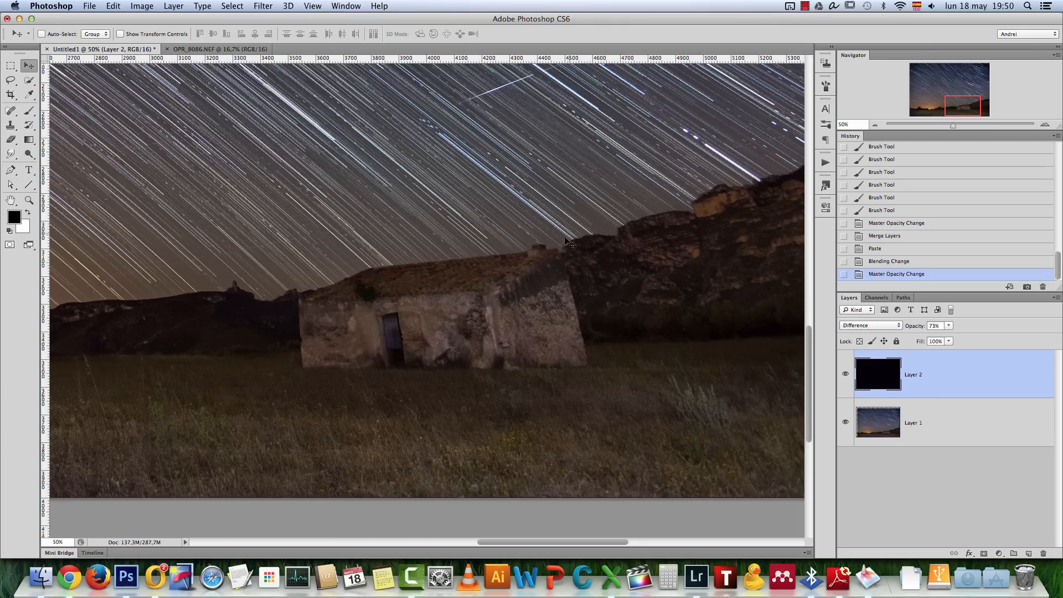
pyautogui.click(1045, 125)
pyautogui.click(1046, 125)
pyautogui.click(1045, 125)
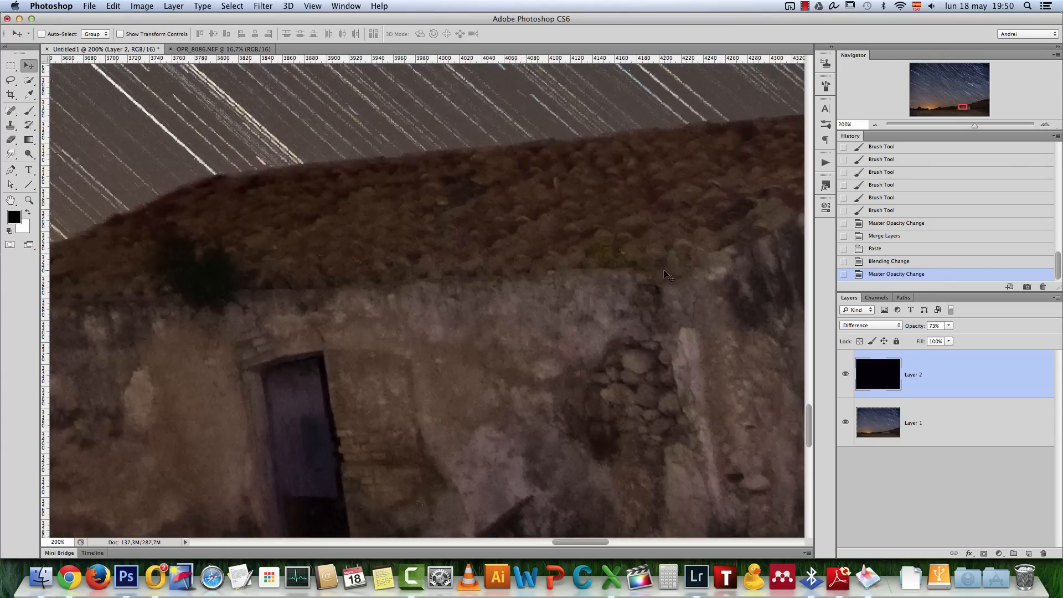
# Add an empty layer and start healing hot pixels on the hut's roof with a small content-aware Spot Healing Brush sampling all layers
pyautogui.click(1028, 554)
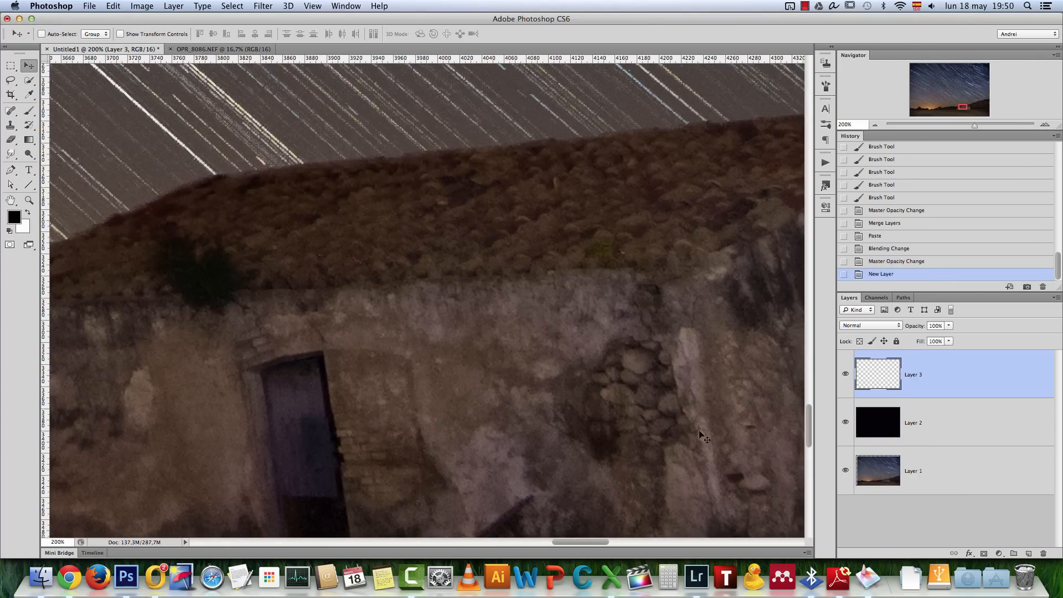
pyautogui.click(10, 110)
pyautogui.press('[')
pyautogui.press('[')
pyautogui.press('[')
pyautogui.press('[')
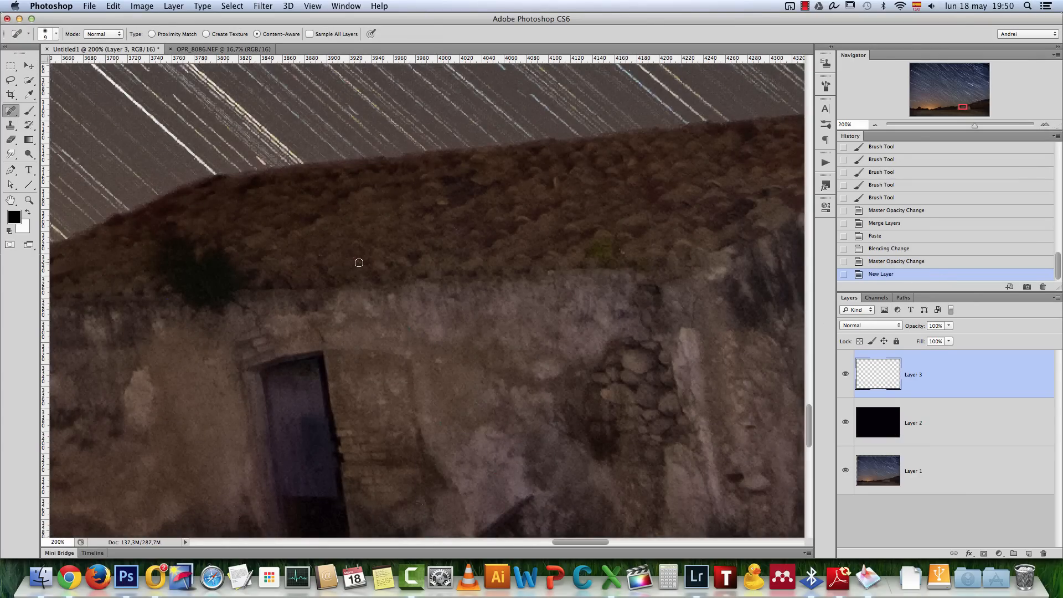
pyautogui.press(']')
pyautogui.moveTo(356, 257)
pyautogui.mouseDown()
pyautogui.moveTo(427, 294)
pyautogui.moveTo(360, 263)
pyautogui.mouseUp()
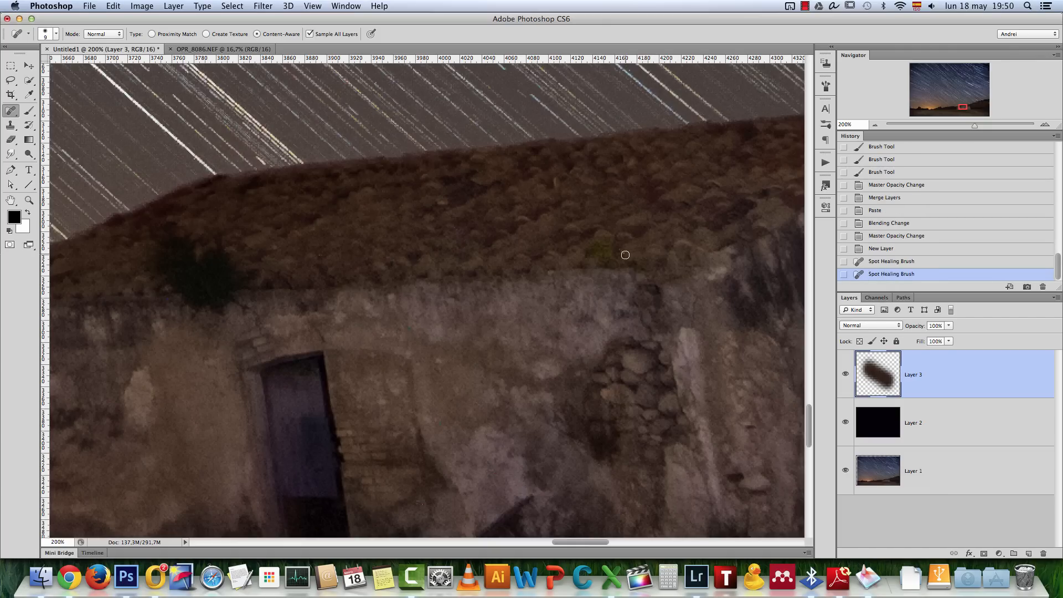
# Heal the remaining hot pixels across the hut's roof and front wall on the new layer
pyautogui.click(625, 255)
pyautogui.click(411, 328)
pyautogui.click(322, 255)
pyautogui.hscroll(8, 579, 332)
pyautogui.scroll(-3, 579, 332)
pyautogui.click(623, 288)
pyautogui.click(424, 378)
pyautogui.scroll(-2, 459, 354)
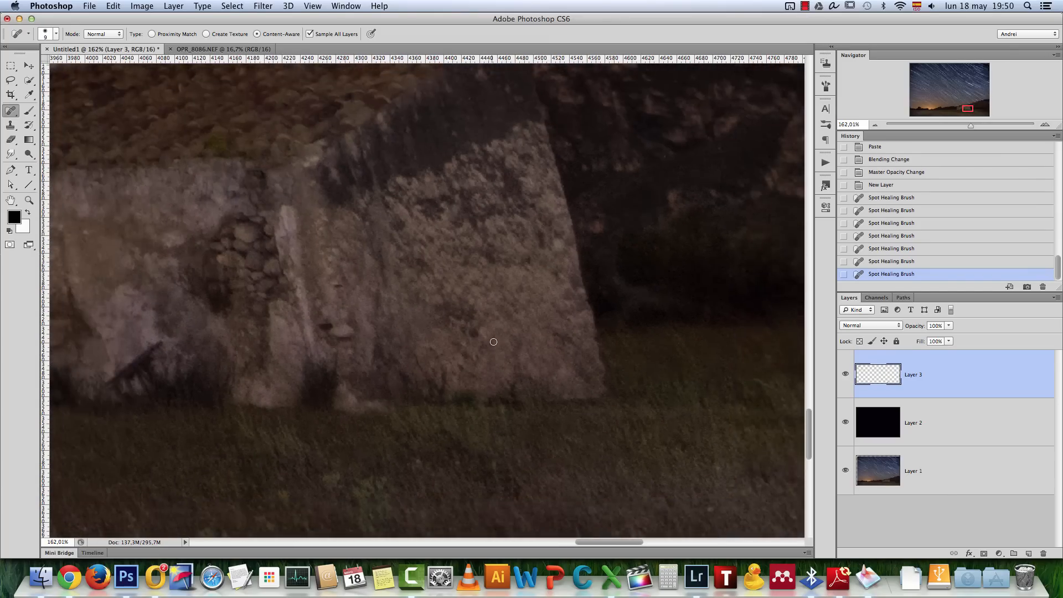
# Heal the hot pixels around the hut's side wall and in the grass beside it
pyautogui.moveTo(505, 339); pyautogui.dragTo(357, 428)
pyautogui.click(687, 414)
pyautogui.click(694, 445)
pyautogui.click(684, 432)
# Heal the hot pixels on the rocky cliff behind the hut
pyautogui.scroll(5, 633, 434)
pyautogui.hscroll(3, 634, 434)
pyautogui.click(491, 218)
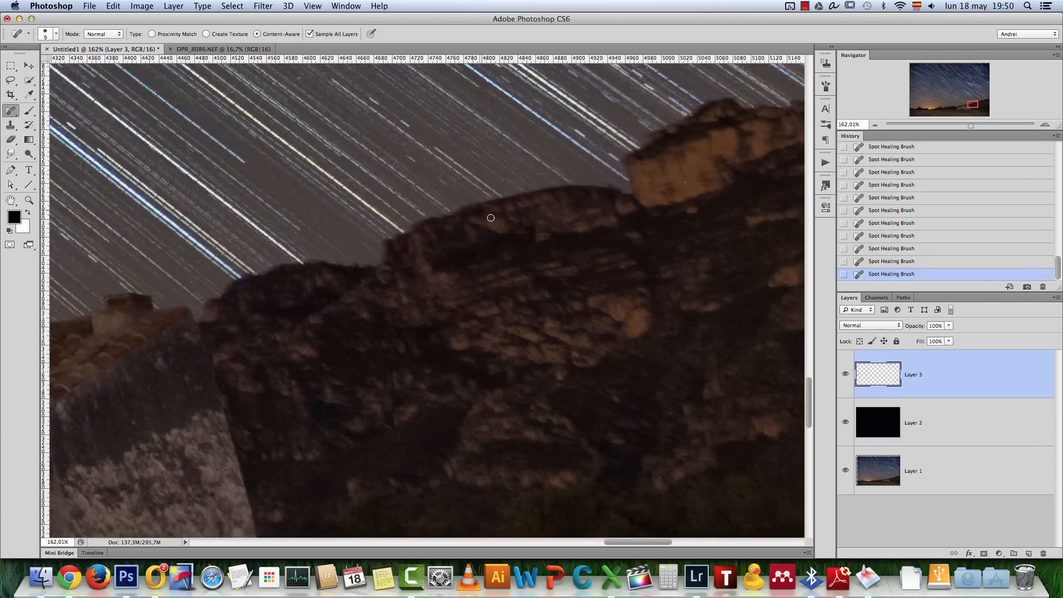
pyautogui.click(684, 182)
pyautogui.scroll(-6, 437, 344)
pyautogui.moveTo(499, 271); pyautogui.dragTo(377, 95)
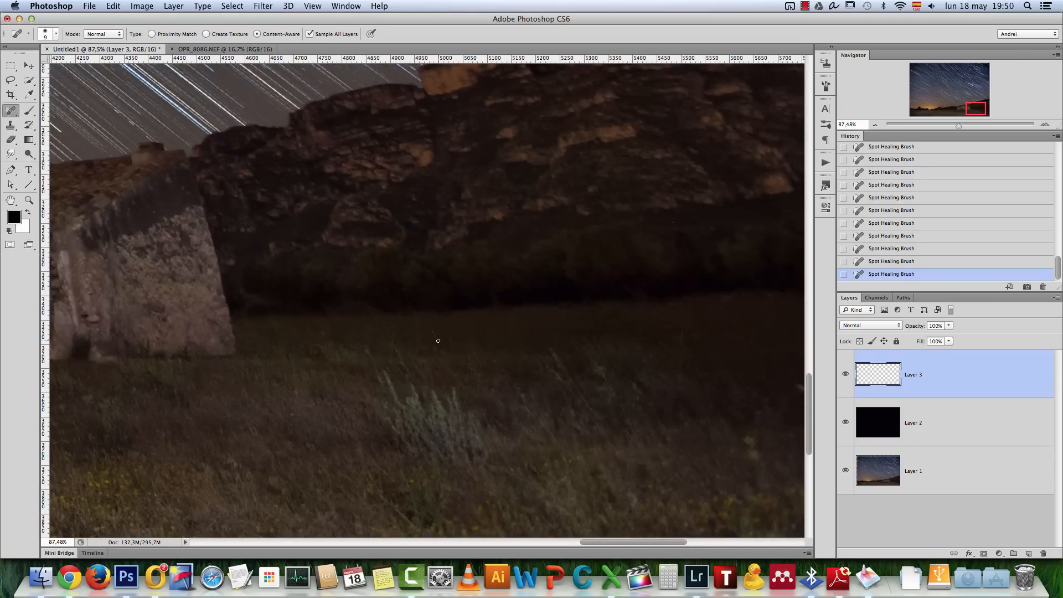
# Heal the hot pixels on the dark hillside to the left of the hut
pyautogui.moveTo(427, 360); pyautogui.dragTo(672, 327)
pyautogui.moveTo(247, 297); pyautogui.dragTo(449, 365)
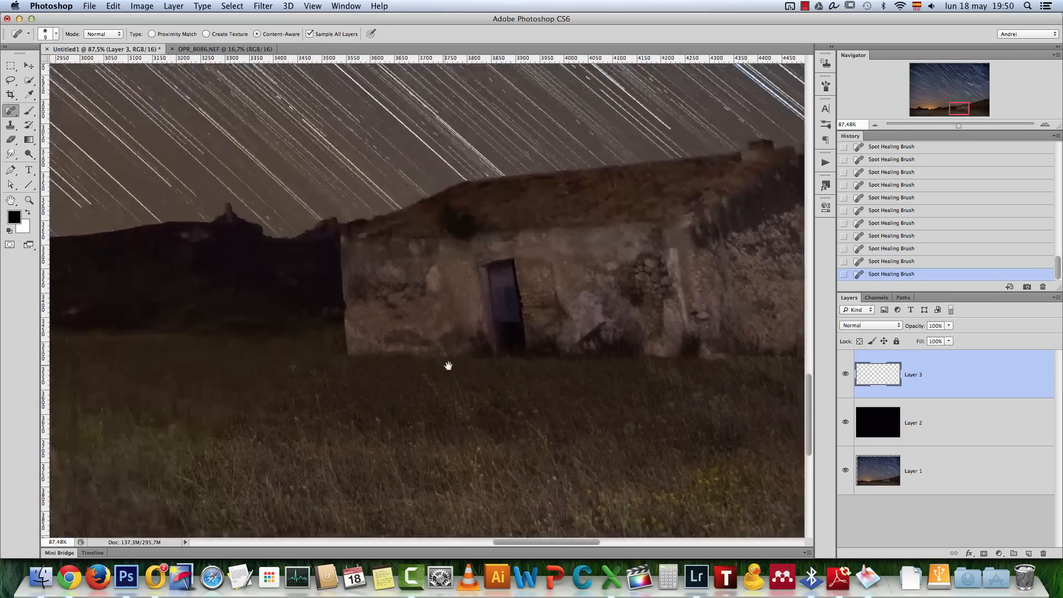
pyautogui.moveTo(382, 370); pyautogui.dragTo(446, 370)
pyautogui.scroll(4, 395, 309)
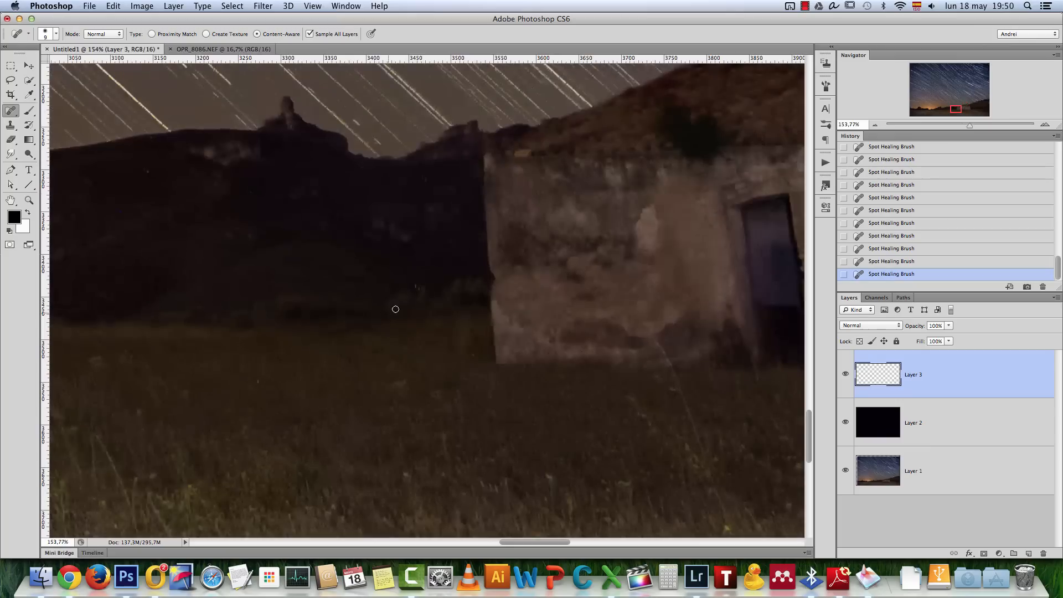
pyautogui.click(416, 286)
pyautogui.moveTo(315, 280); pyautogui.dragTo(536, 306)
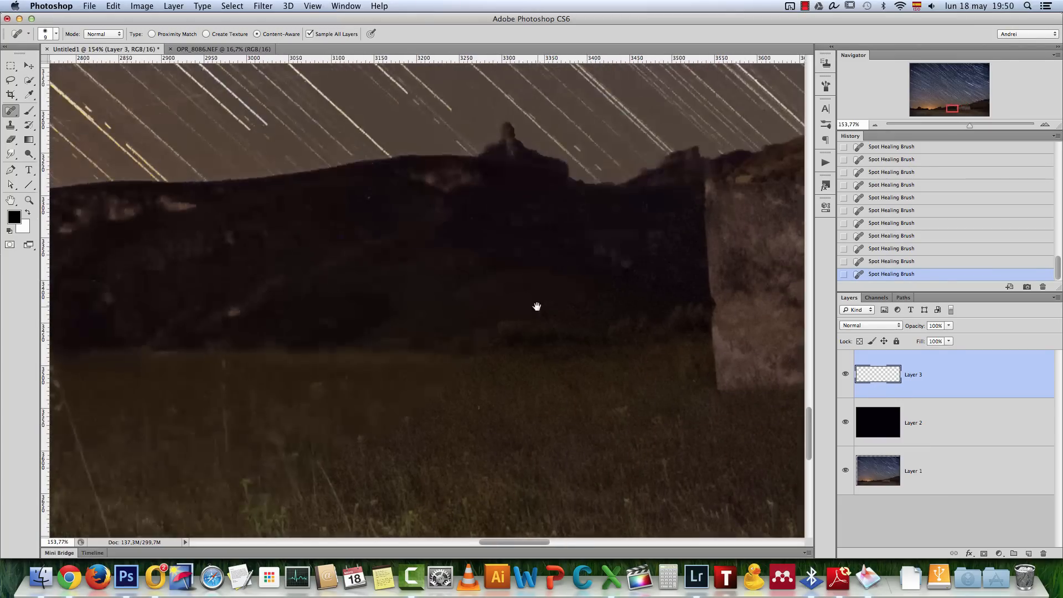
pyautogui.click(341, 238)
pyautogui.moveTo(247, 251); pyautogui.dragTo(491, 317)
pyautogui.moveTo(394, 347); pyautogui.dragTo(532, 304)
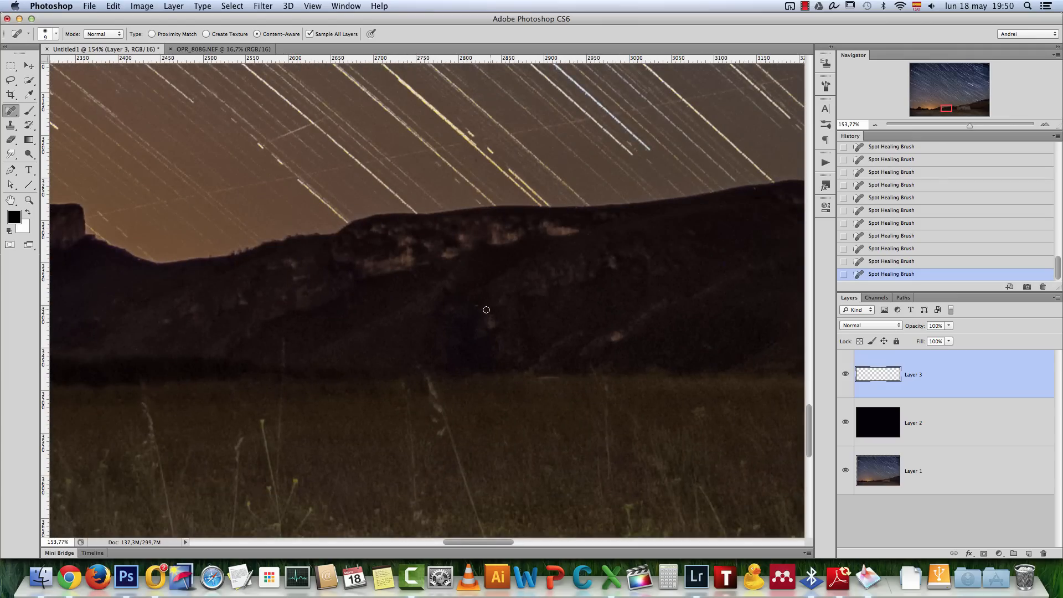
# Toggle the dark frame layer's visibility to check the hills at 100%, and merge all three layers into one
pyautogui.press('super+1')
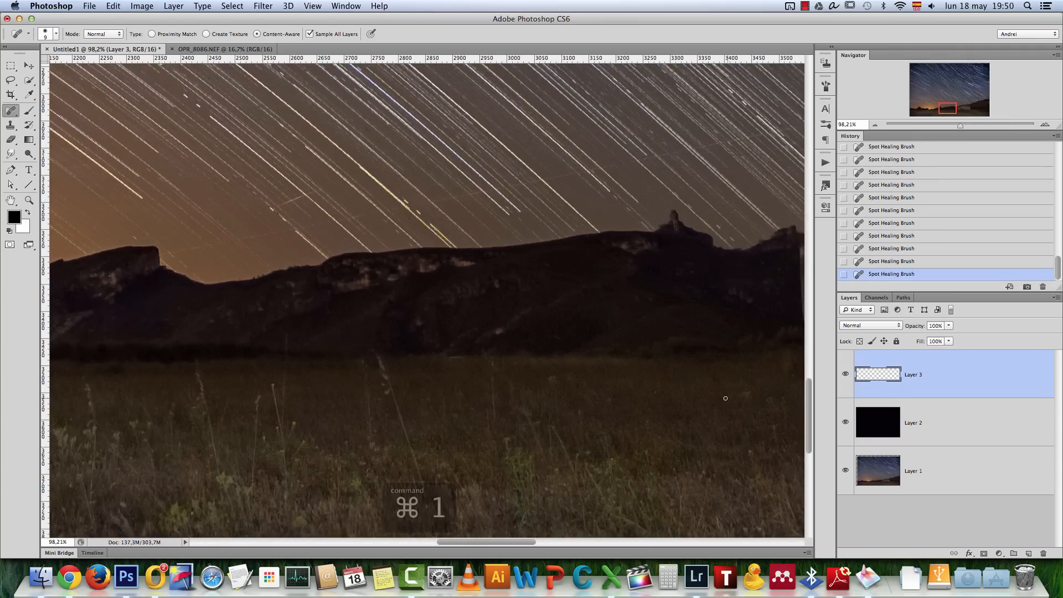
pyautogui.press('super+1')
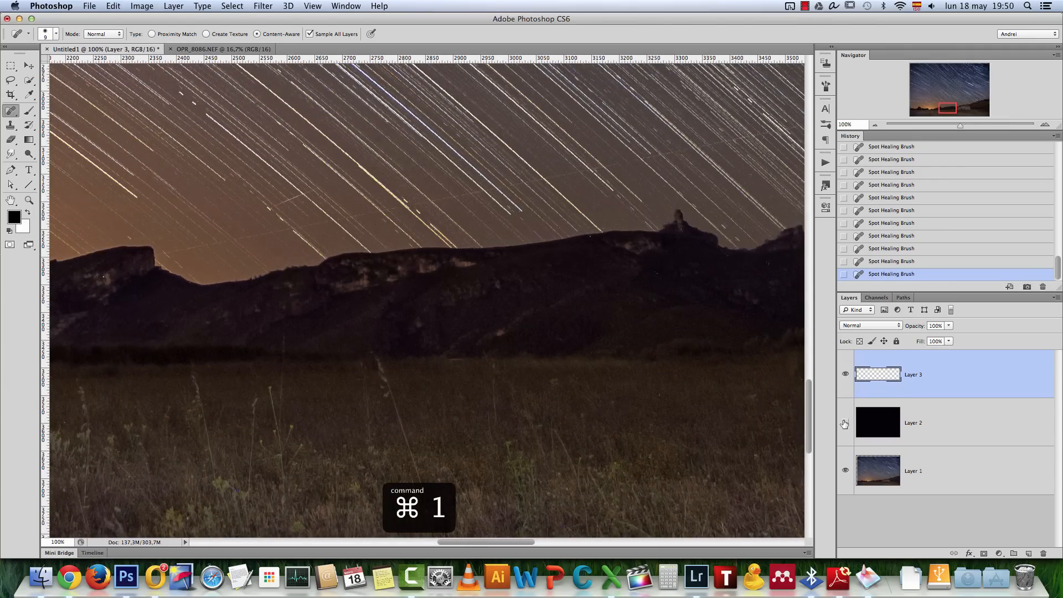
pyautogui.click(844, 423)
pyautogui.scroll(-5, 560, 304)
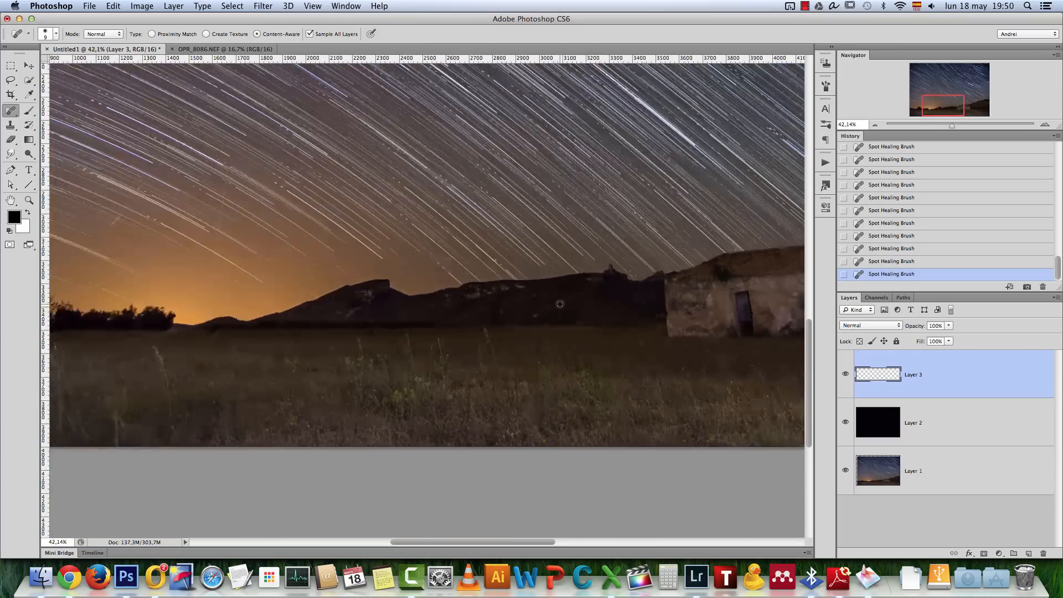
pyautogui.moveTo(239, 314); pyautogui.dragTo(462, 418)
pyautogui.scroll(-3, 467, 326)
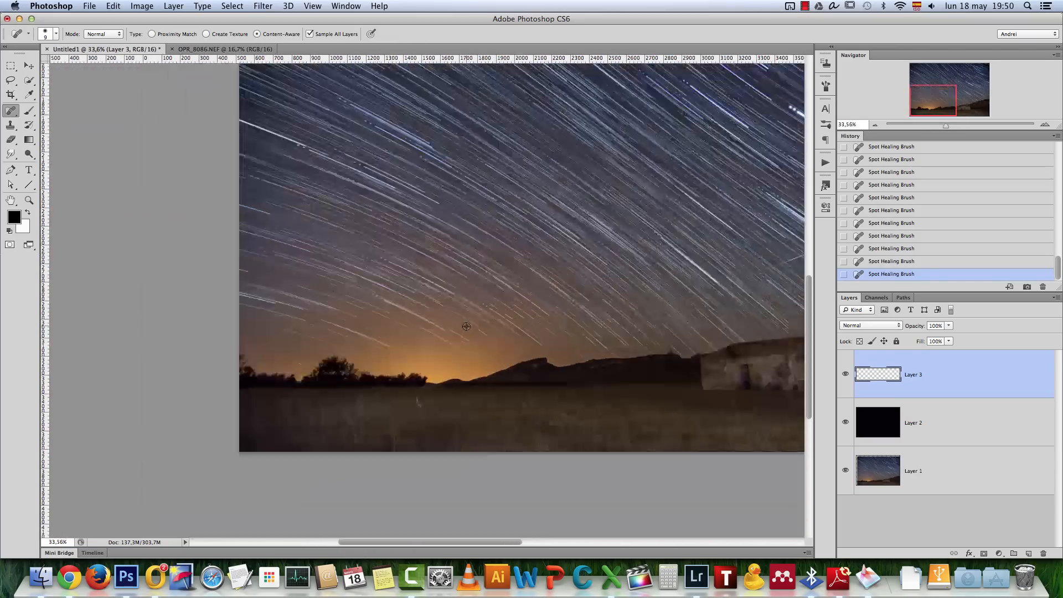
pyautogui.scroll(-3, 466, 326)
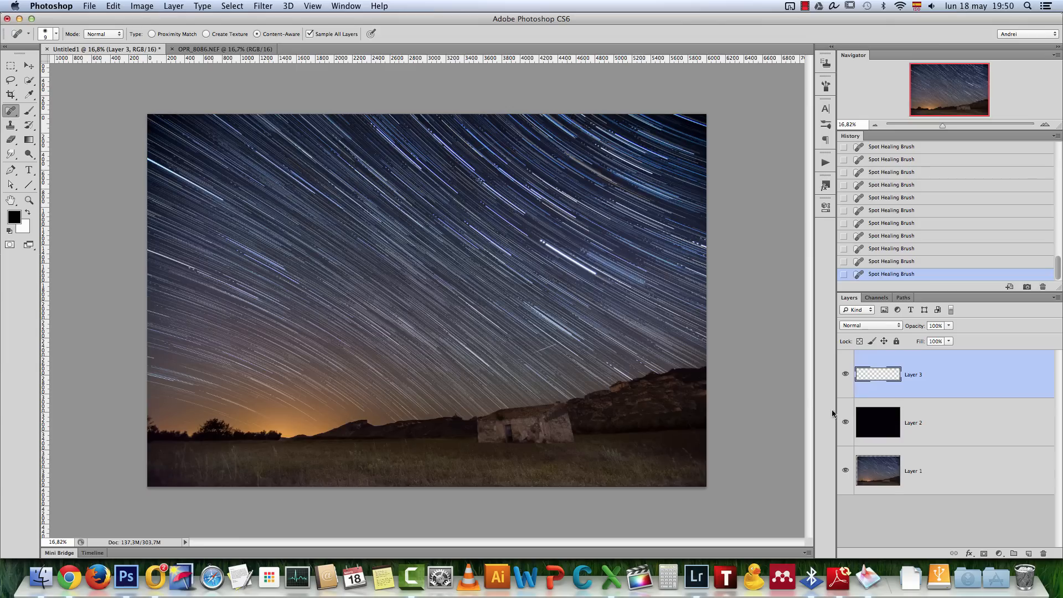
pyautogui.keyDown('shift'); pyautogui.click(942, 457); pyautogui.keyUp('shift')
pyautogui.press('super+e')
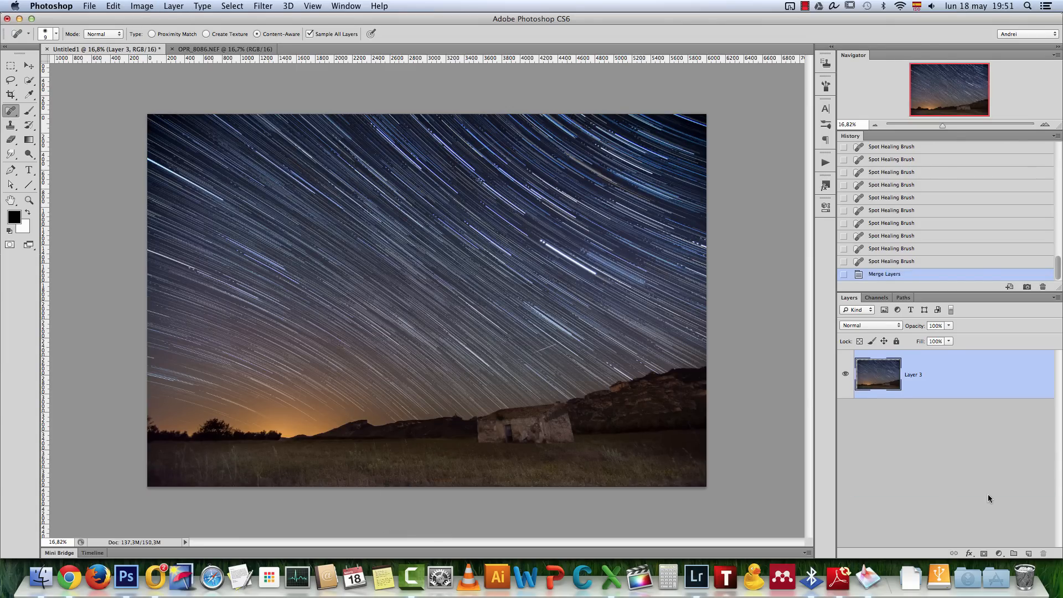
# Try a violet-to-orange Gradient Map adjustment in Soft Light blend mode and delete the adjustment layer
pyautogui.click(1001, 554)
pyautogui.click(1015, 530)
pyautogui.click(745, 209)
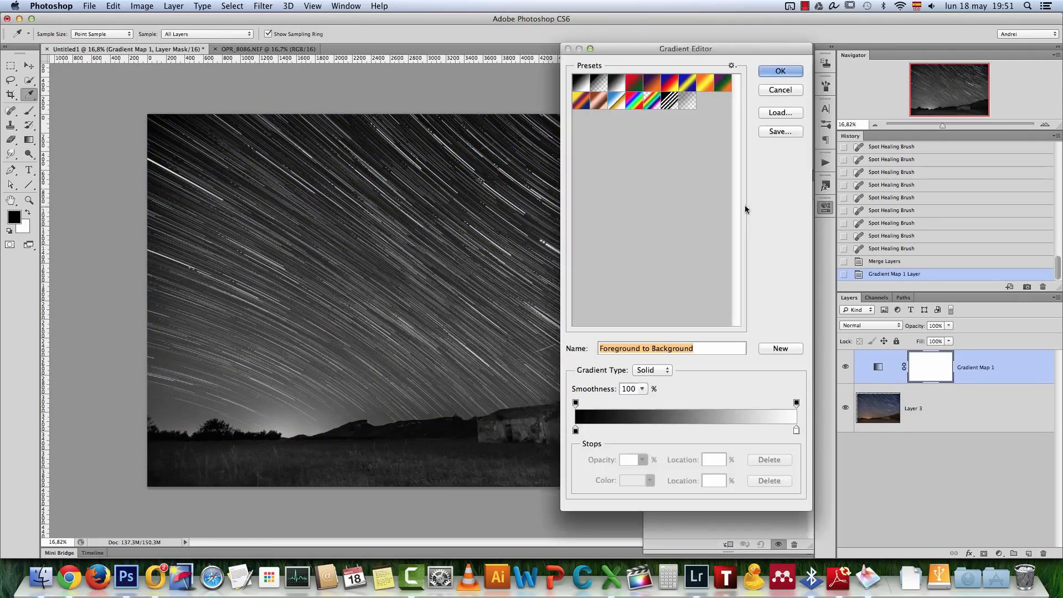
pyautogui.click(652, 101)
pyautogui.click(652, 84)
pyautogui.click(781, 71)
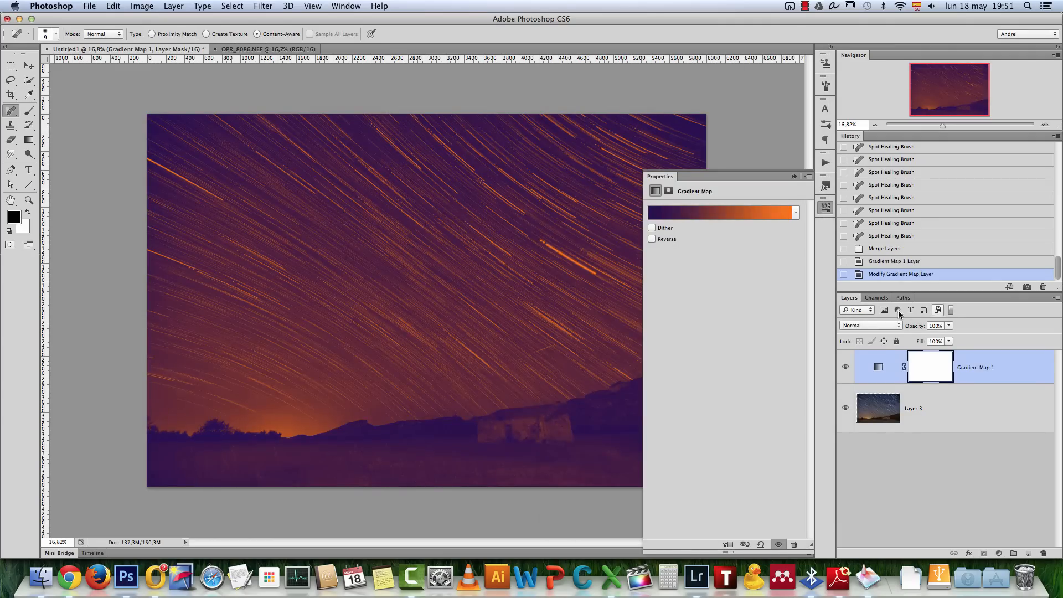
pyautogui.click(870, 325)
pyautogui.click(860, 438)
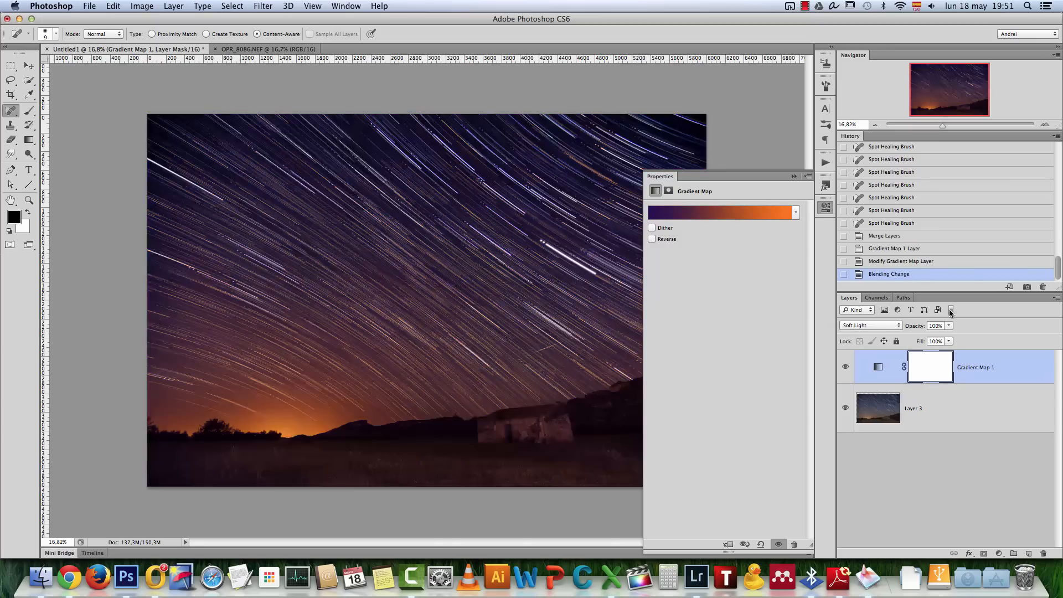
pyautogui.click(948, 325)
pyautogui.moveTo(1014, 377); pyautogui.dragTo(1043, 553)
pyautogui.click(795, 177)
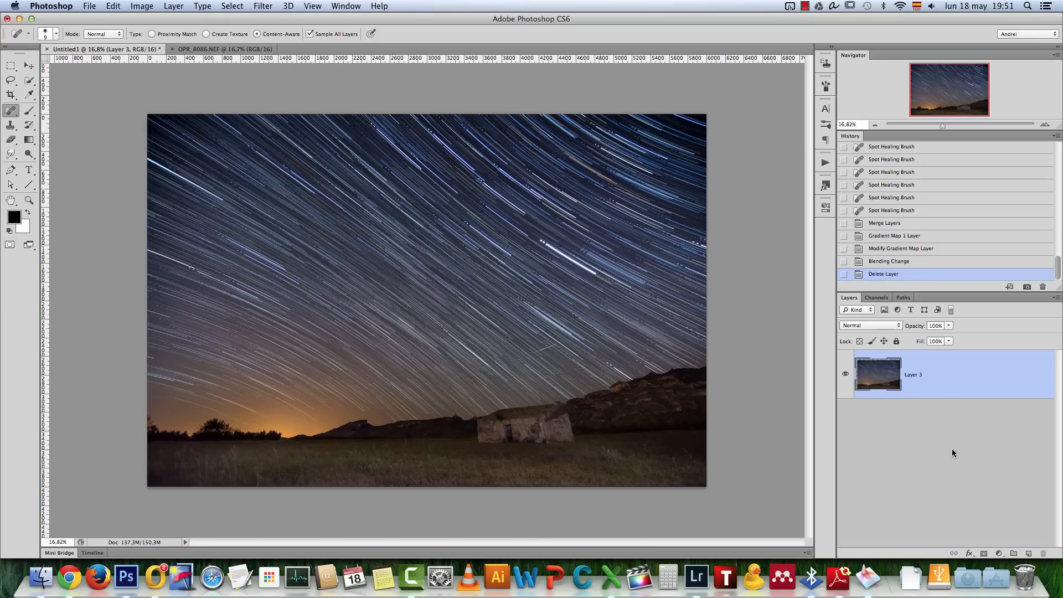
# Add a Levels adjustment with the white input level at 210 and adjusted midtones, and merge it into the image
pyautogui.click(999, 553)
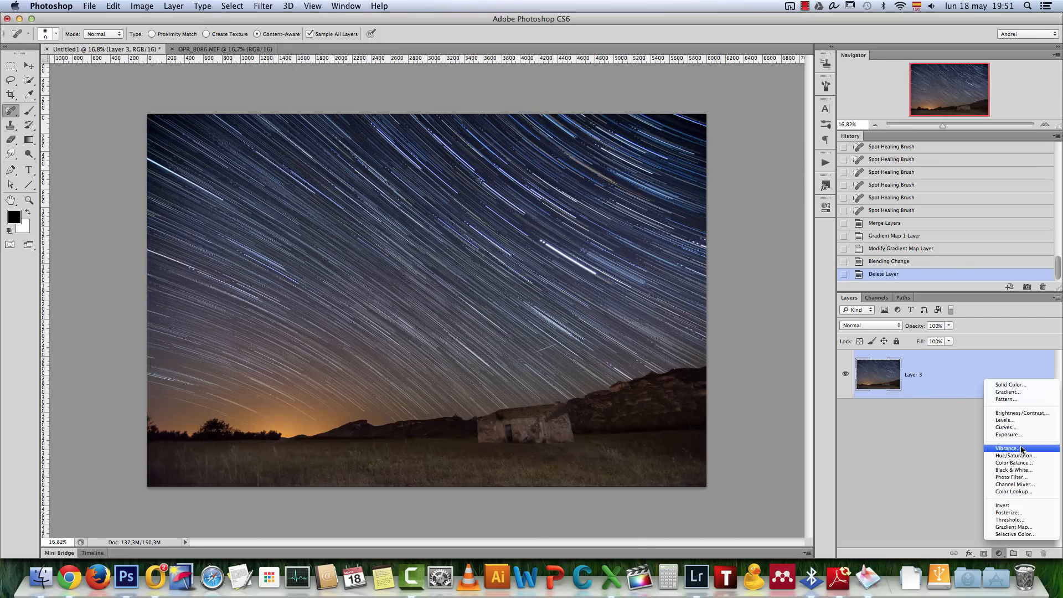
pyautogui.click(996, 421)
pyautogui.moveTo(799, 286); pyautogui.dragTo(722, 287)
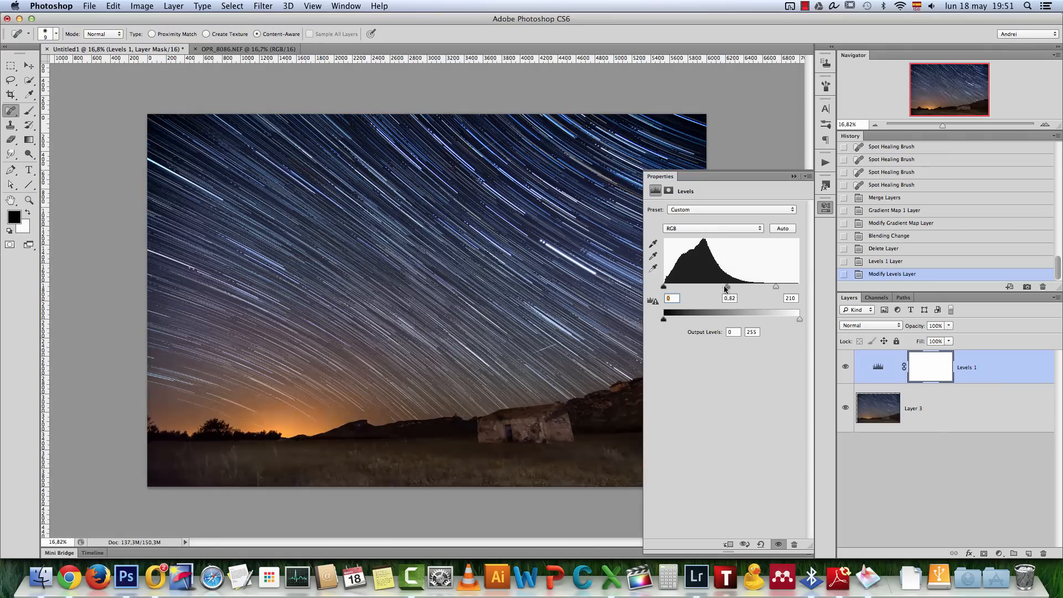
pyautogui.click(794, 176)
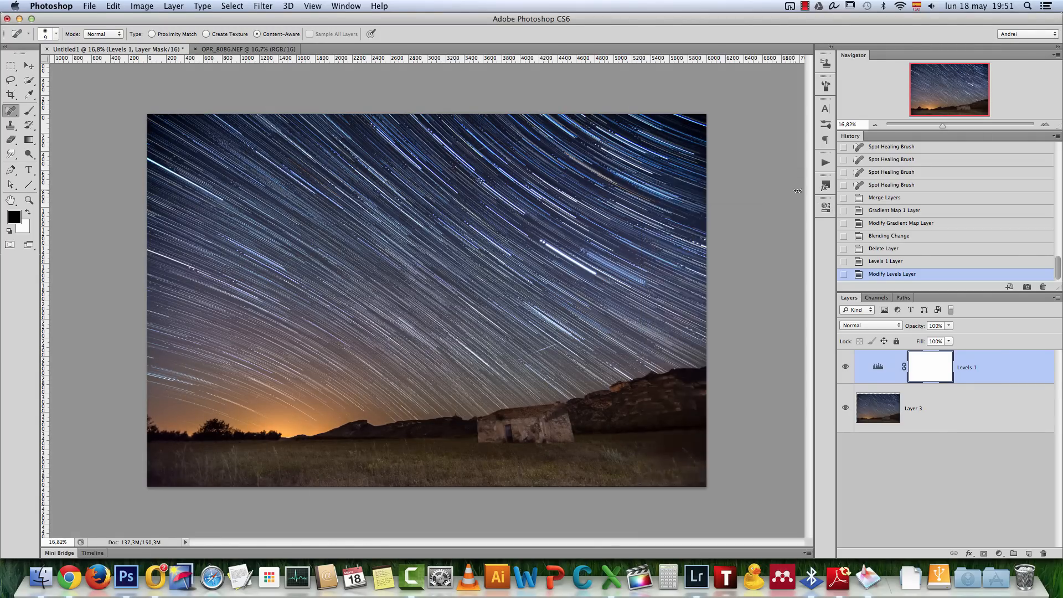
pyautogui.press('super+e')
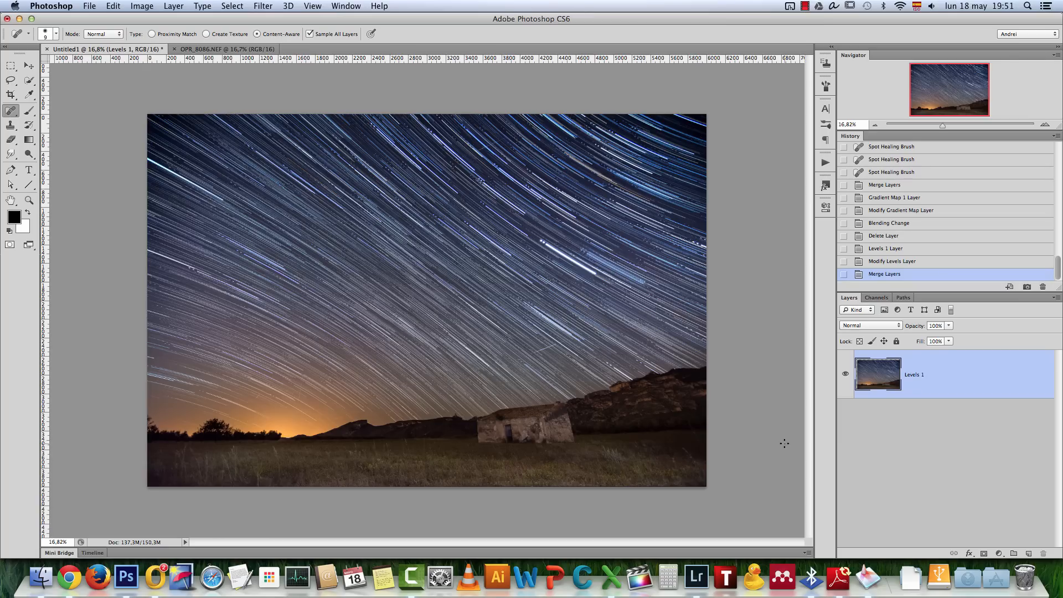
# Search the computer for "stars" to launch StarStaX, and close the Sequence start window
pyautogui.click(1029, 6)
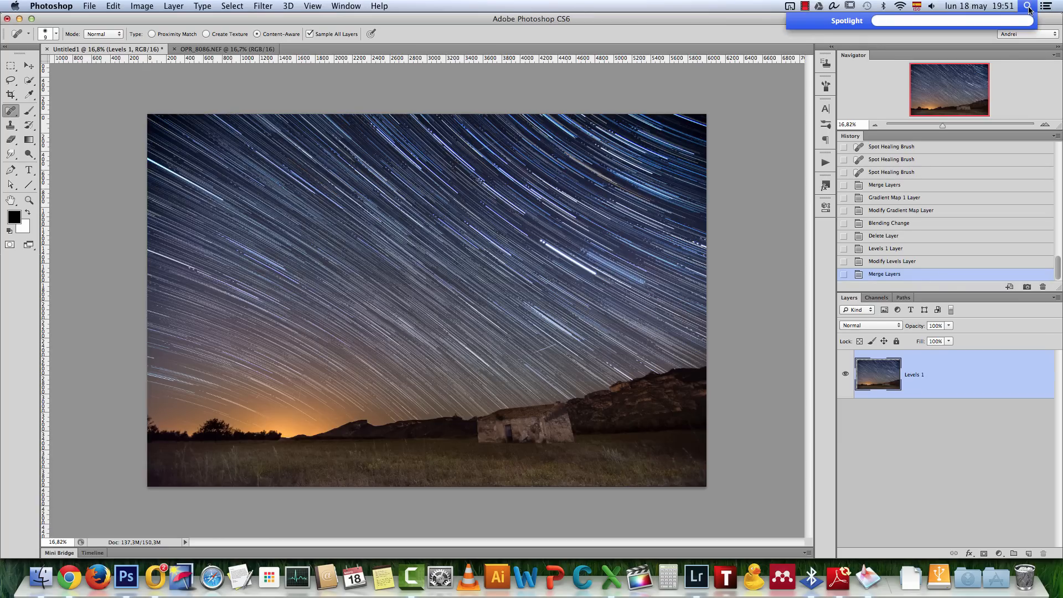
pyautogui.write('stars')
pyautogui.press('Return')
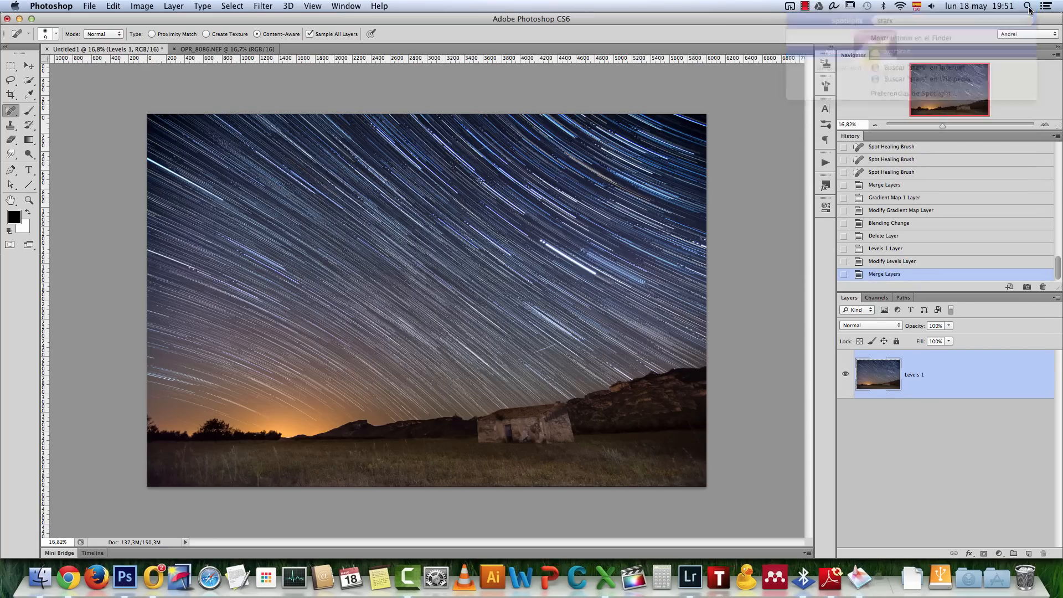
pyautogui.press('Return')
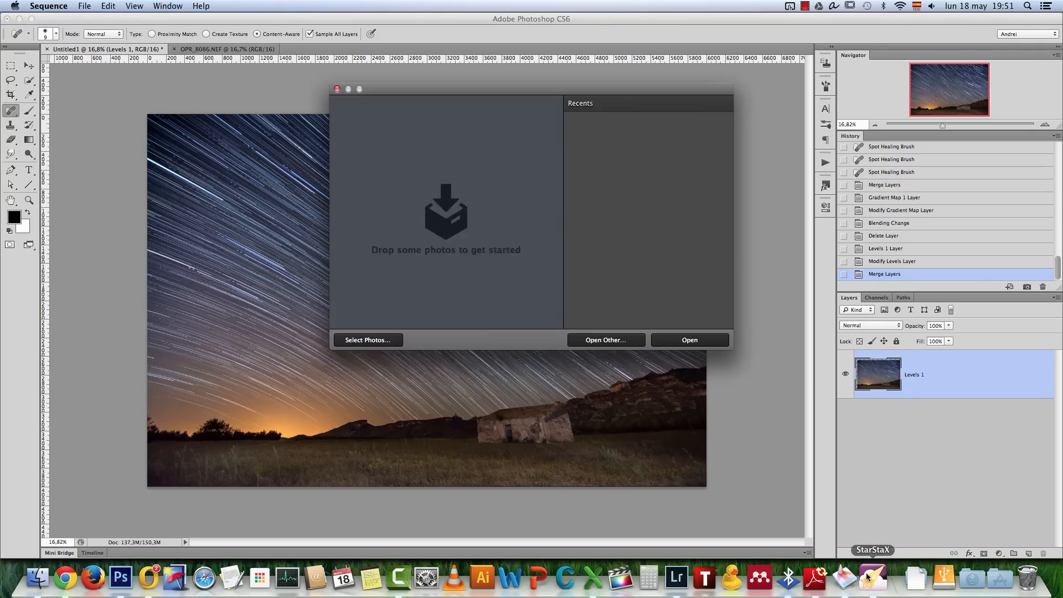
pyautogui.click(336, 89)
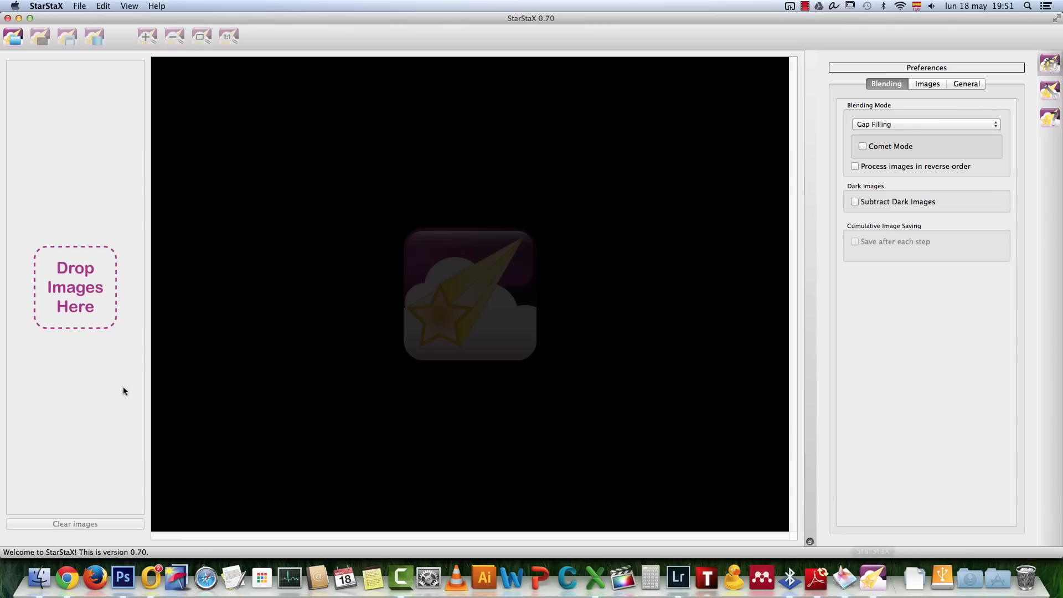
# In Finder's Startrail-clot folder, select the Clot frames except Clot-3.jpg and the last column, and load them into StarStaX as input images
pyautogui.click(44, 580)
pyautogui.moveTo(173, 62); pyautogui.dragTo(921, 355)
pyautogui.keyDown('super'); pyautogui.click(336, 66); pyautogui.keyUp('super')
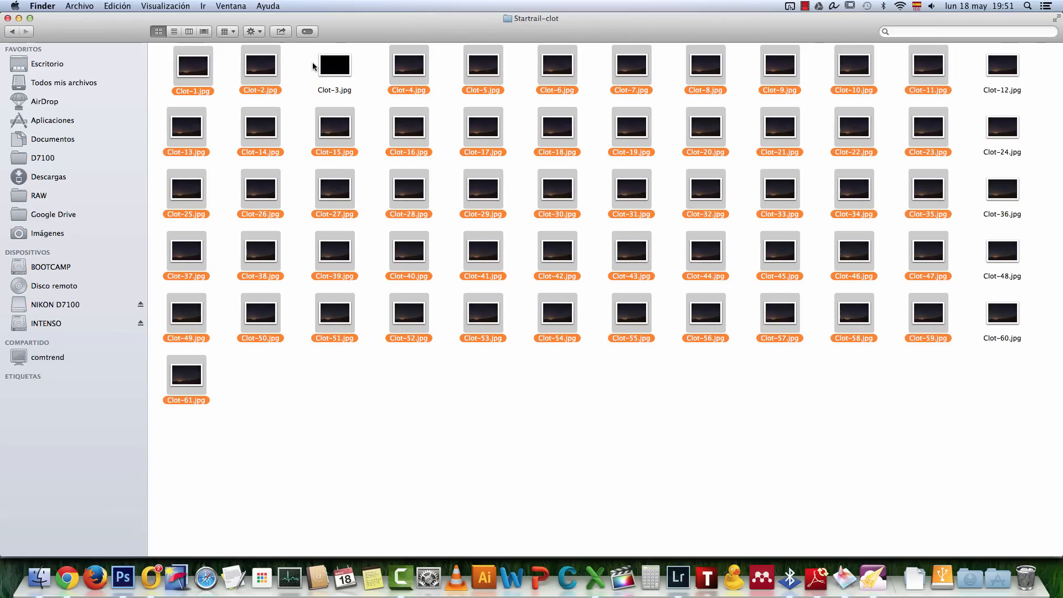
pyautogui.press('super+Tab')
pyautogui.moveTo(273, 73); pyautogui.dragTo(94, 124)
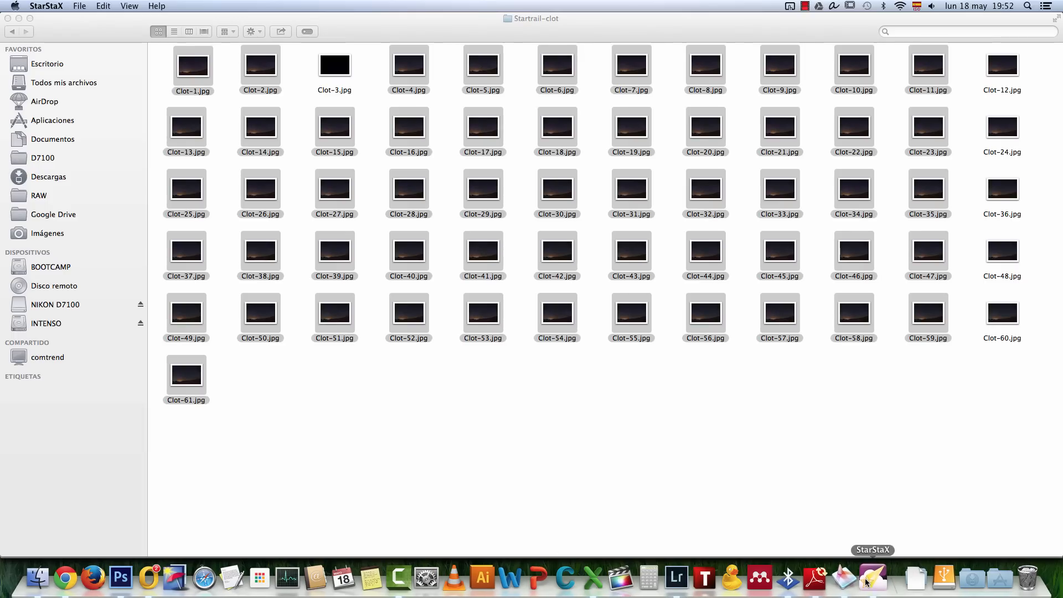
pyautogui.click(867, 581)
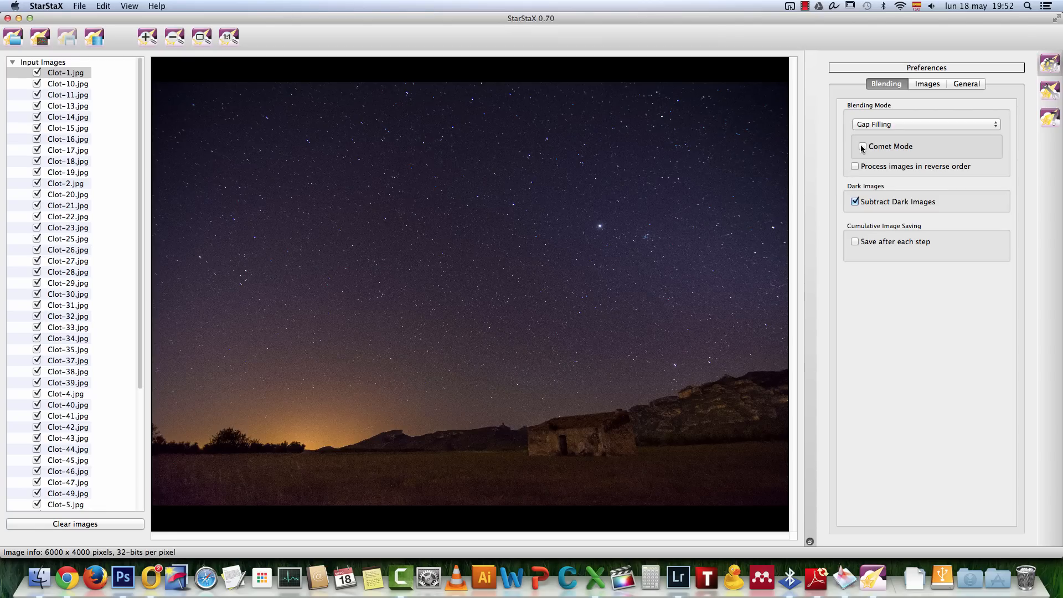
# Load Clot-3.jpg as the dark frame and start processing the star trail
pyautogui.moveTo(142, 177); pyautogui.dragTo(136, 367)
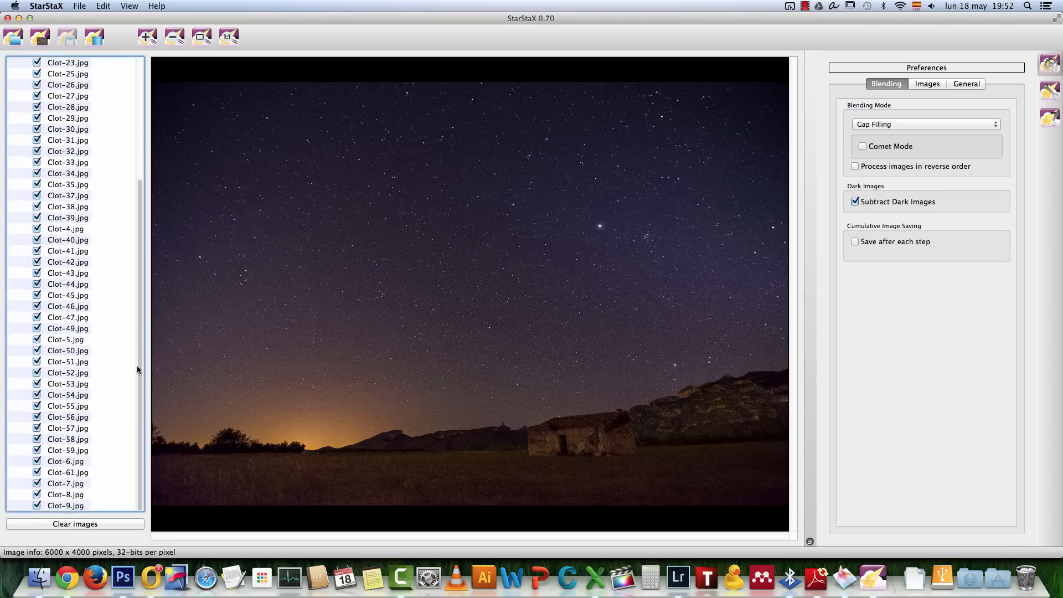
pyautogui.click(47, 40)
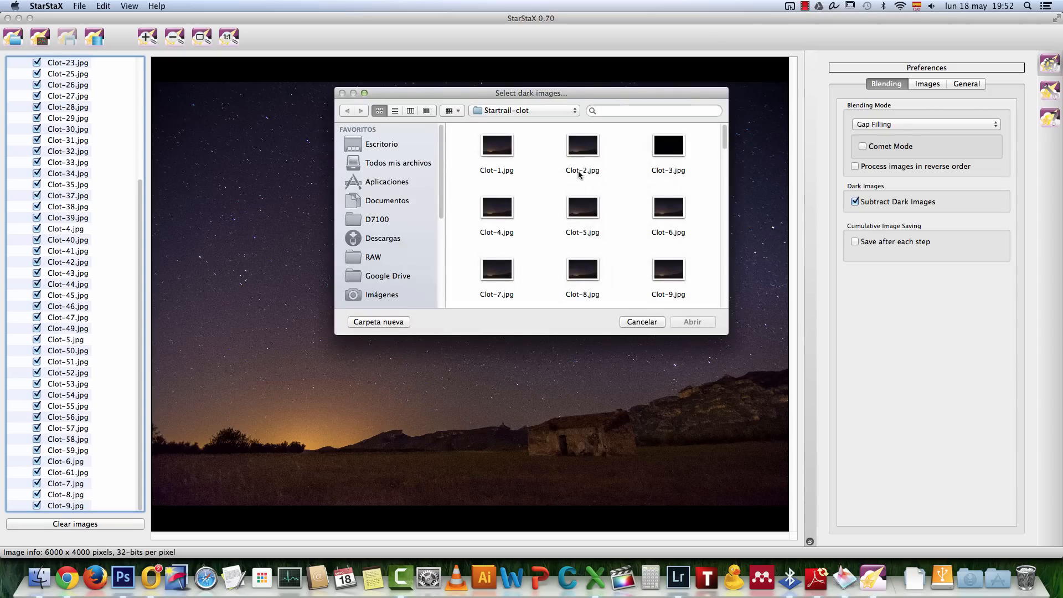
pyautogui.click(658, 155)
pyautogui.click(692, 324)
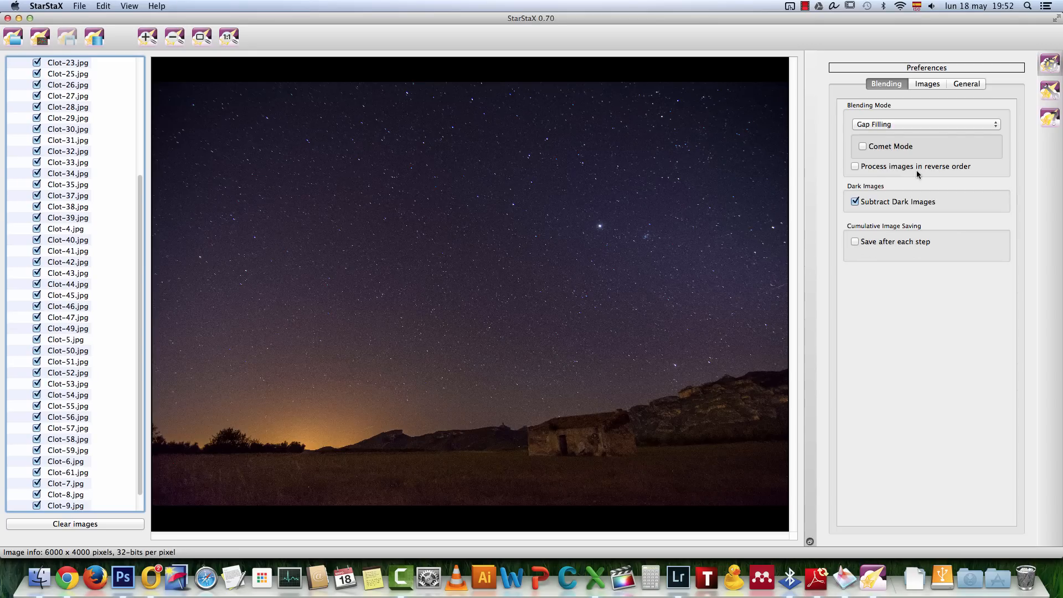
pyautogui.click(95, 38)
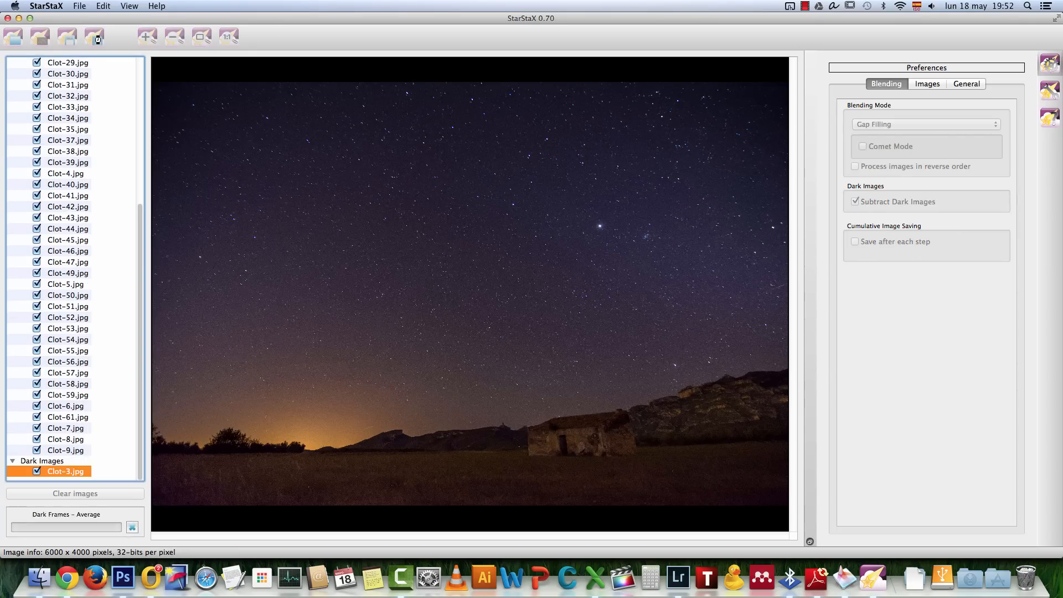
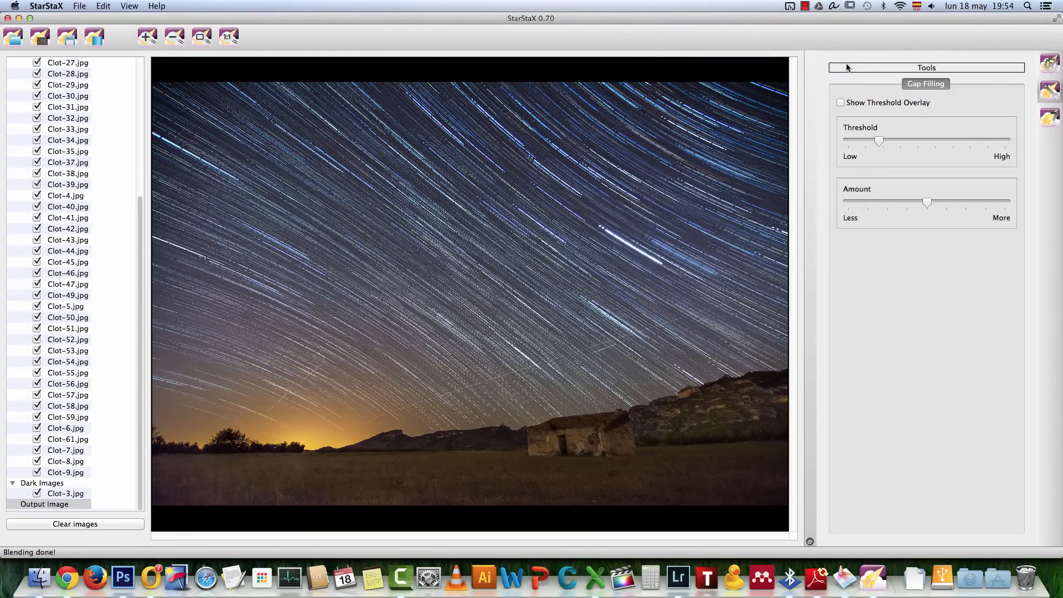
# Compare the blended output image with the single frame Clot-1.jpg, and examine the output's star trails at actual size
pyautogui.click(224, 38)
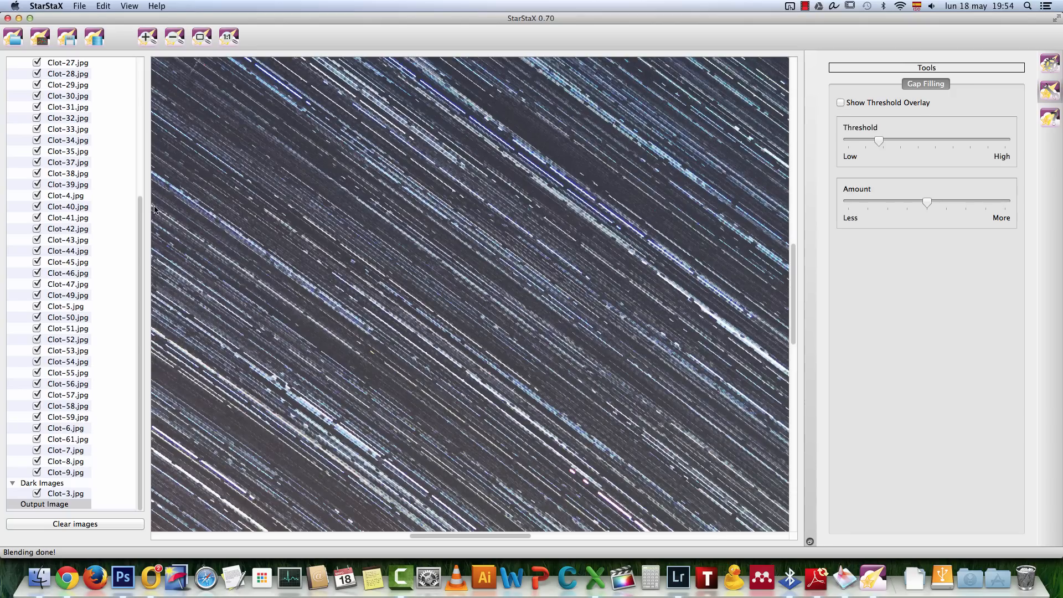
pyautogui.moveTo(141, 210); pyautogui.dragTo(141, 61)
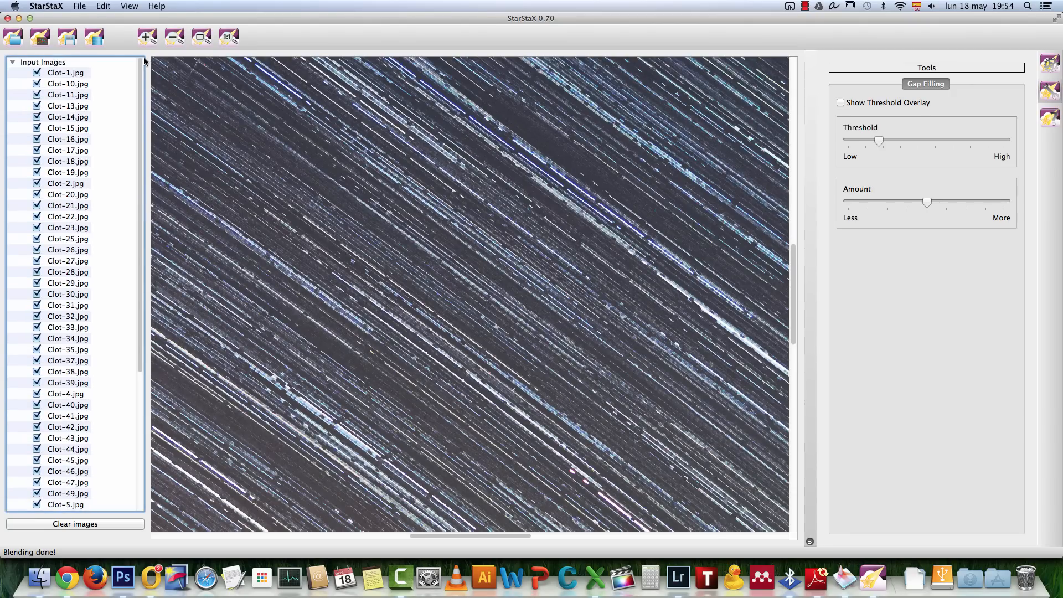
pyautogui.click(77, 71)
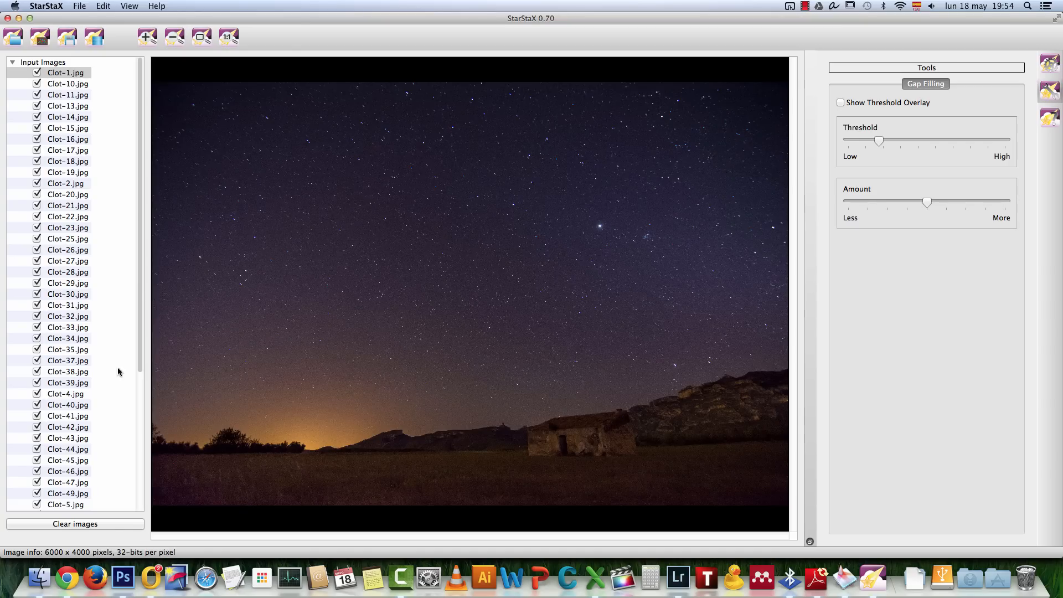
pyautogui.moveTo(143, 290); pyautogui.dragTo(141, 479)
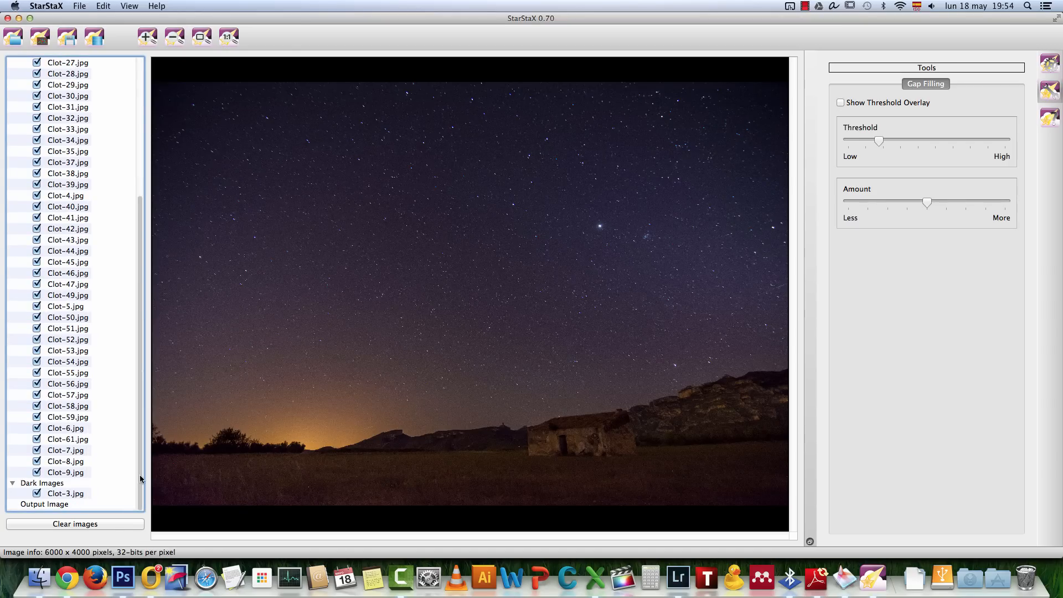
pyautogui.click(57, 504)
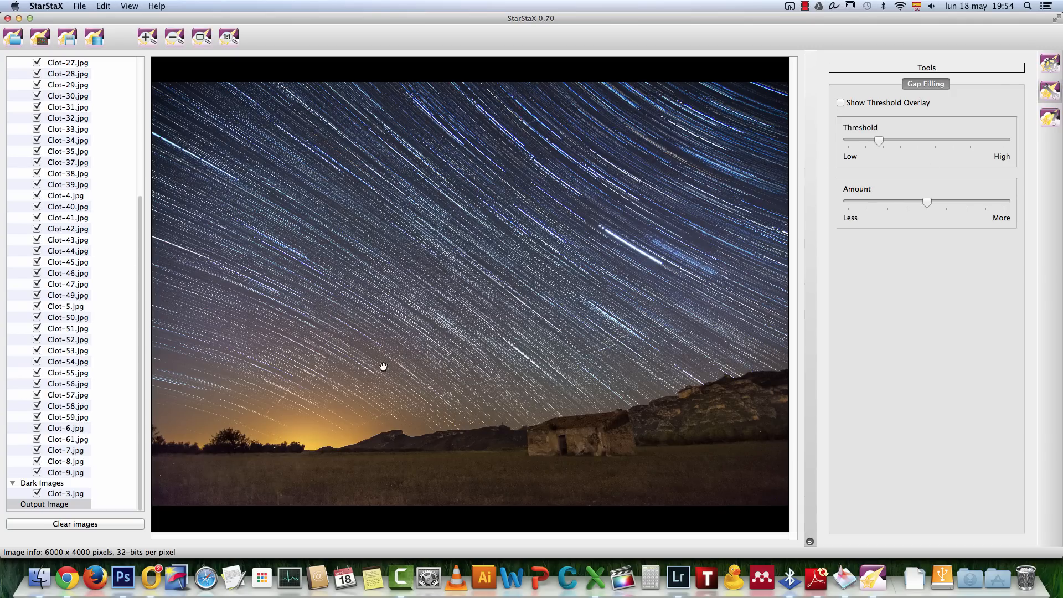
pyautogui.click(228, 36)
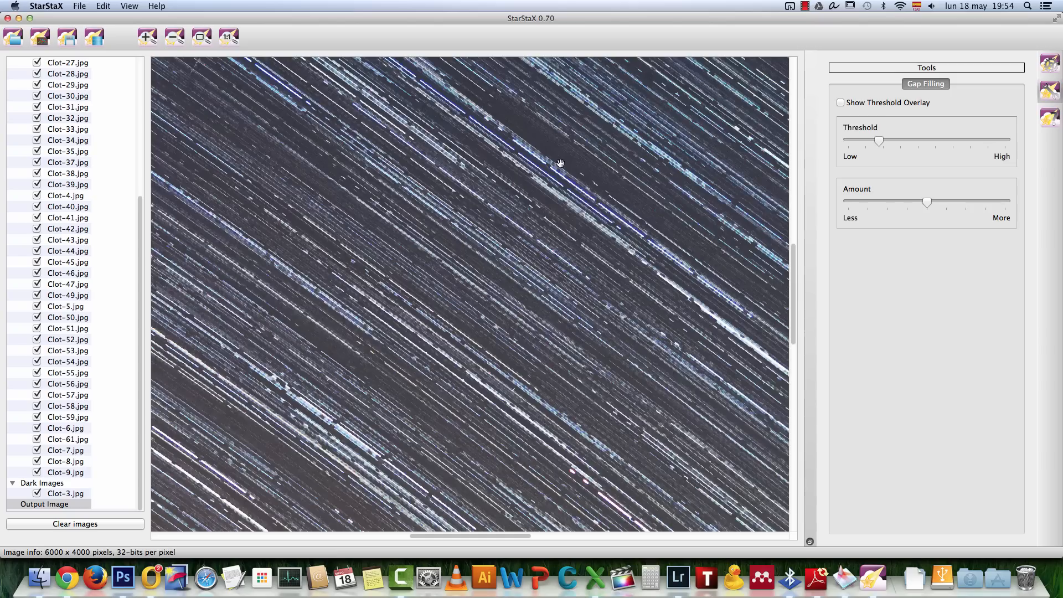
# Using the threshold overlay as a guide, raise the gap filling threshold to about three quarters and set the amount just above the middle
pyautogui.moveTo(879, 139); pyautogui.dragTo(897, 141)
pyautogui.click(839, 103)
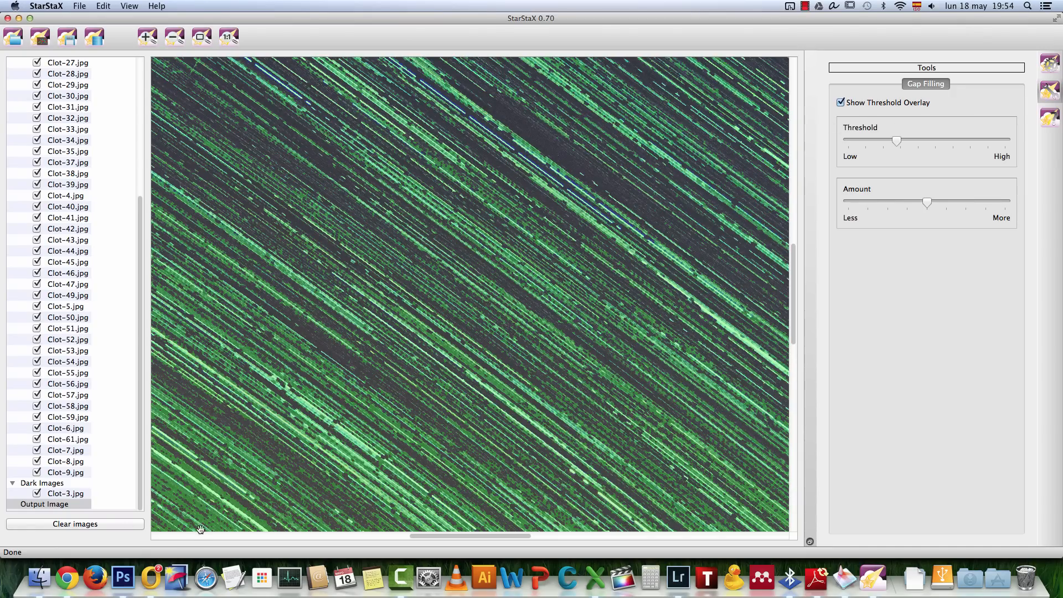
pyautogui.click(175, 38)
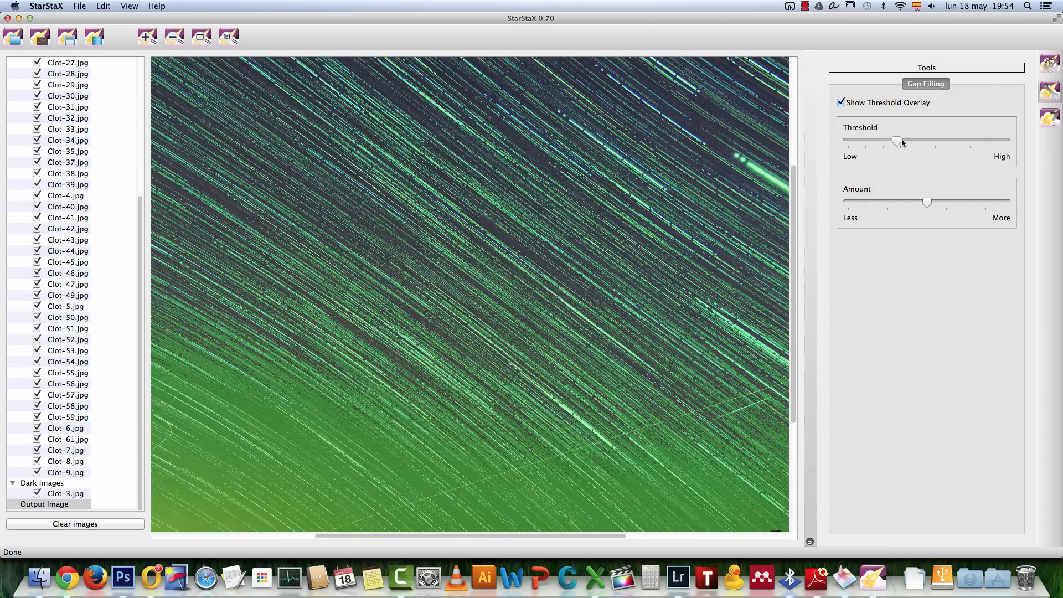
pyautogui.moveTo(900, 142); pyautogui.dragTo(938, 149)
pyautogui.moveTo(939, 144); pyautogui.dragTo(951, 142)
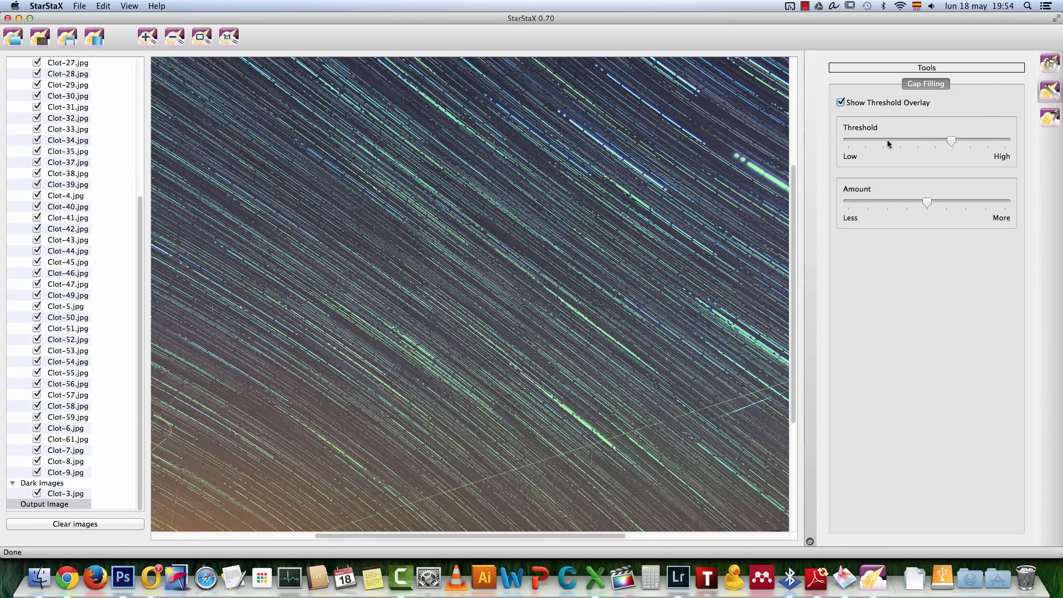
pyautogui.moveTo(427, 363); pyautogui.dragTo(624, 314)
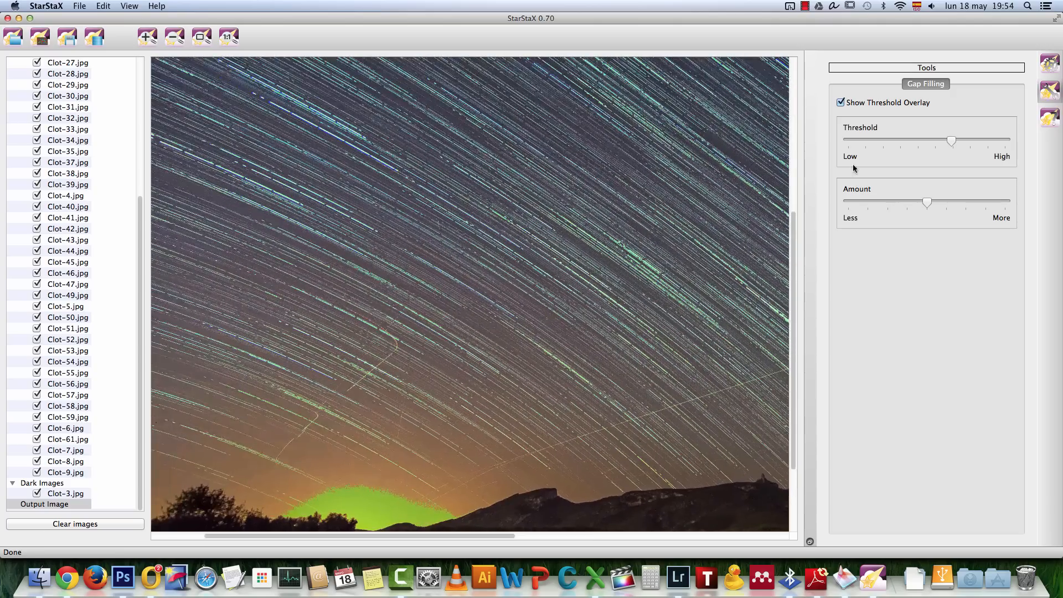
pyautogui.moveTo(955, 141); pyautogui.dragTo(972, 142)
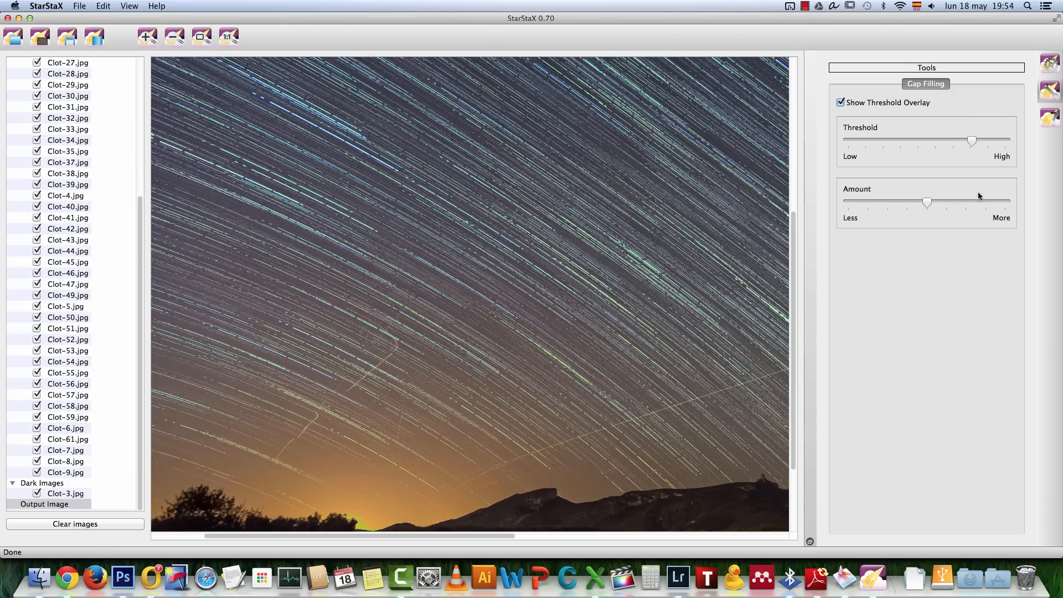
pyautogui.moveTo(926, 203); pyautogui.dragTo(851, 206)
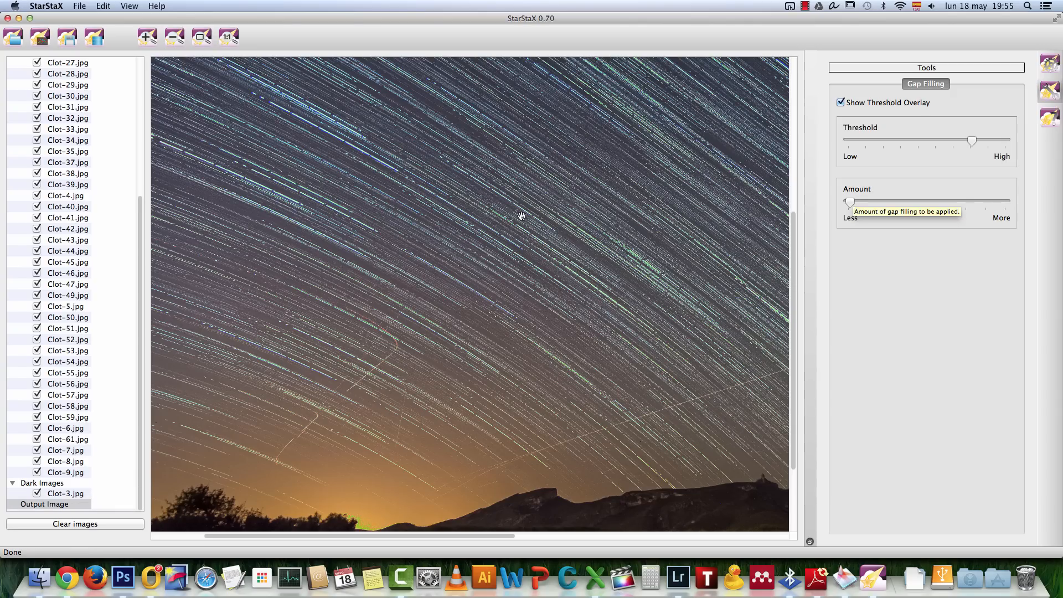
pyautogui.moveTo(852, 203); pyautogui.dragTo(930, 202)
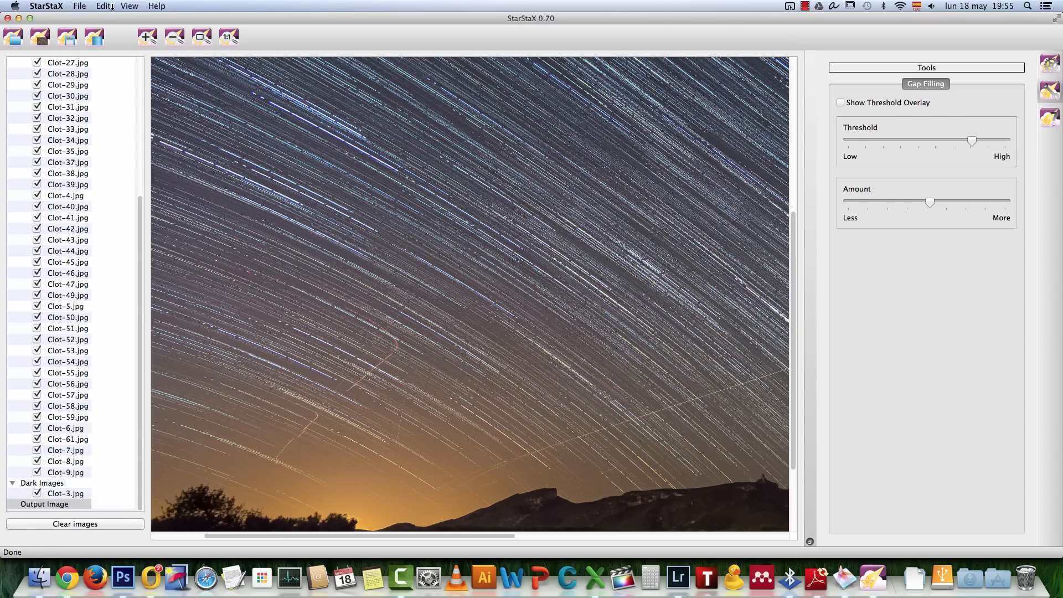
# Examine the gap-filled output image as a whole and at actual size, checking the star trails, mountains and stone house
pyautogui.click(171, 43)
pyautogui.click(171, 42)
pyautogui.click(171, 42)
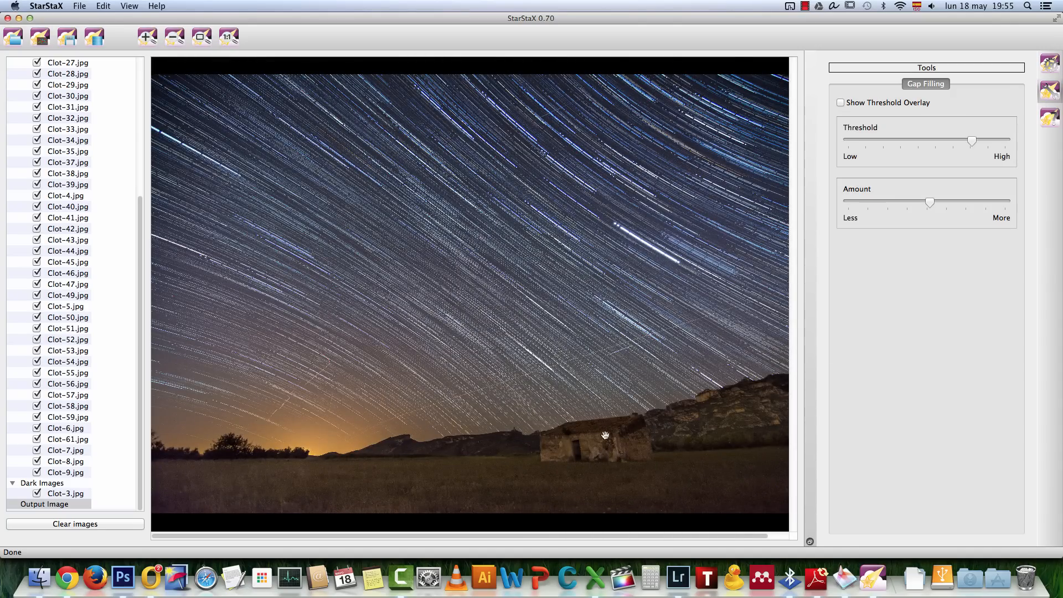
pyautogui.click(222, 32)
pyautogui.scroll(-10, 434, 213)
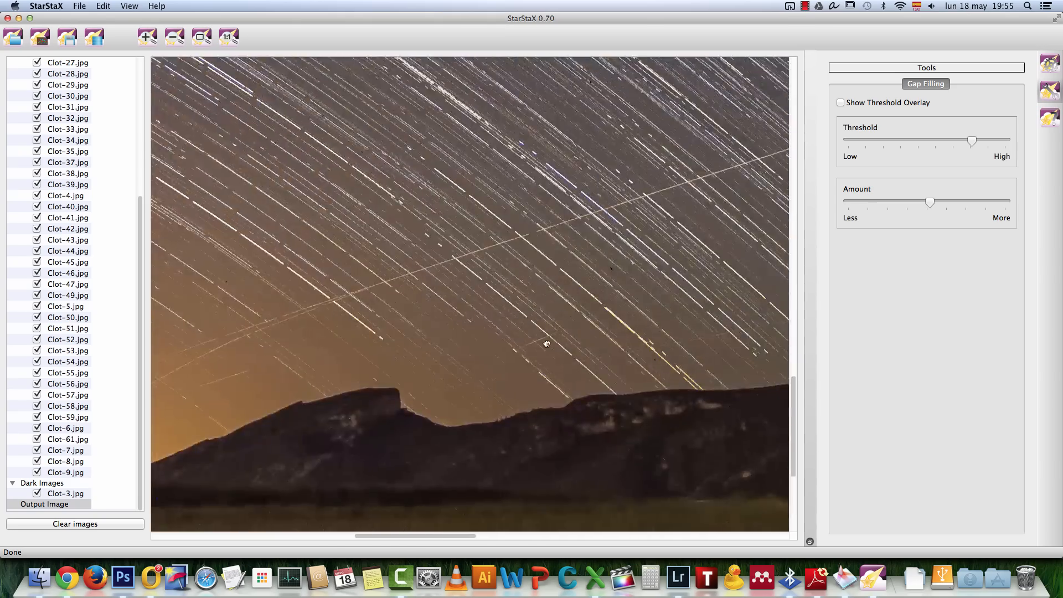
pyautogui.hscroll(10, 434, 212)
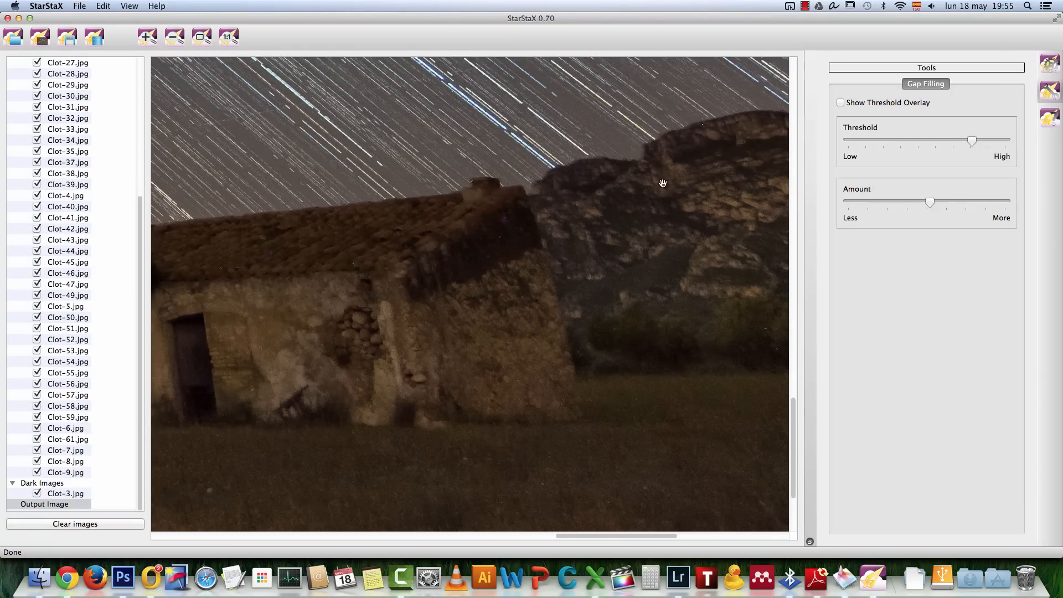
pyautogui.hscroll(-5, 541, 280)
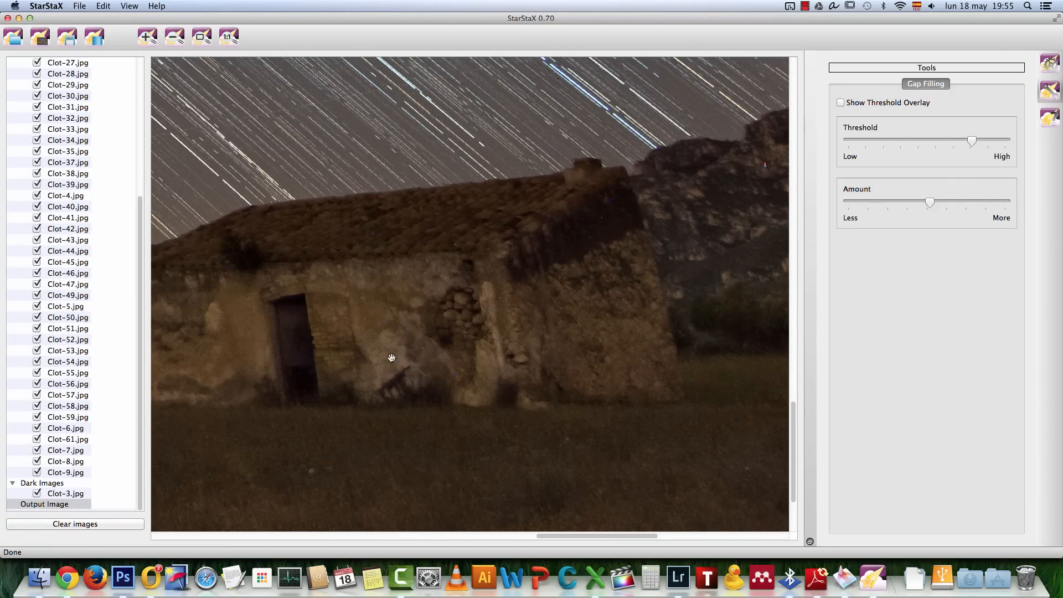
pyautogui.moveTo(360, 268); pyautogui.dragTo(490, 254)
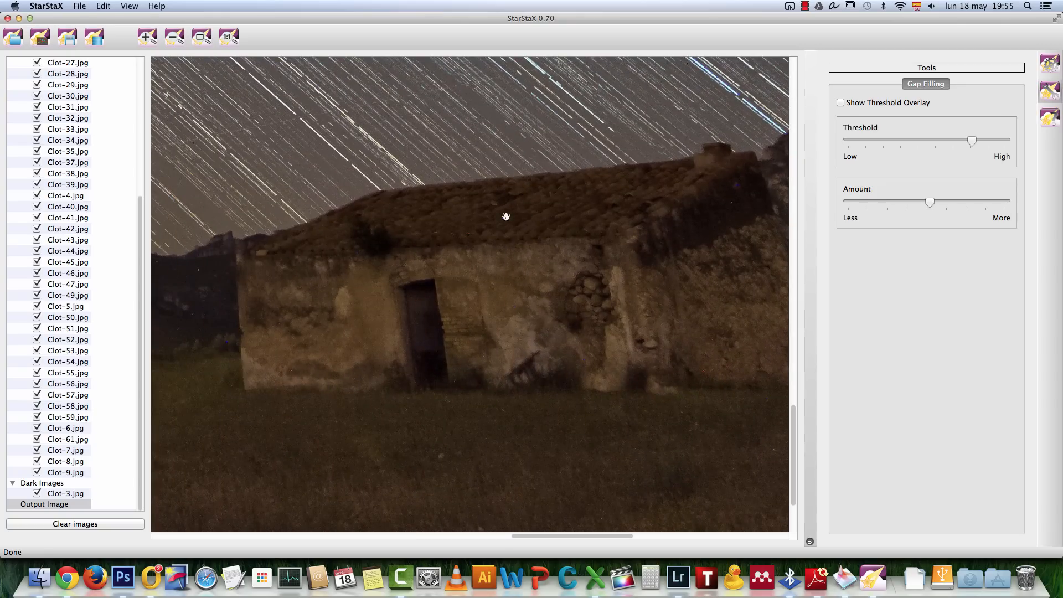
pyautogui.hscroll(10, 576, 217)
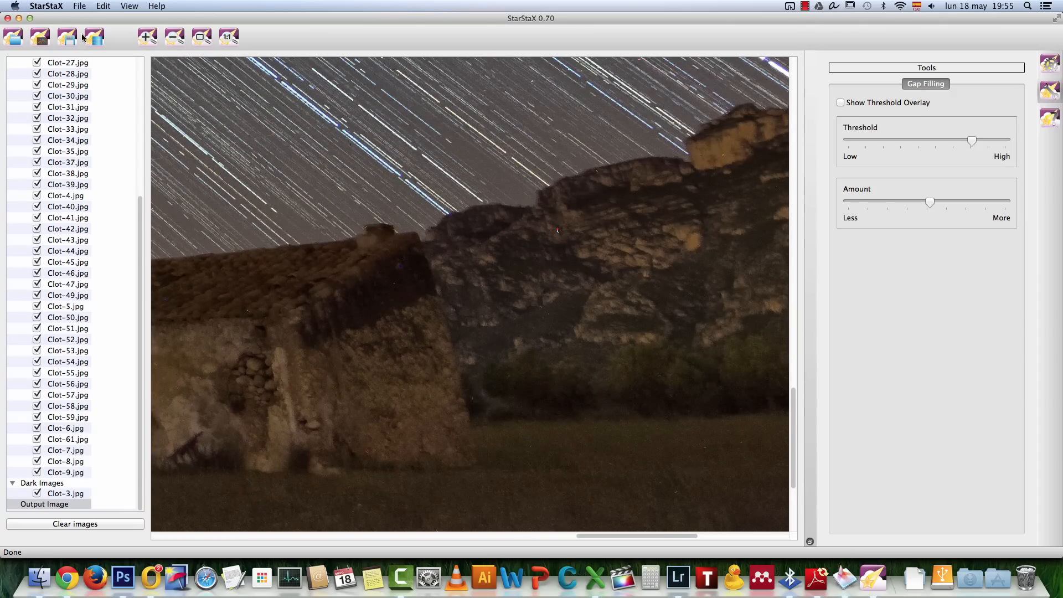
pyautogui.click(172, 39)
pyautogui.click(174, 39)
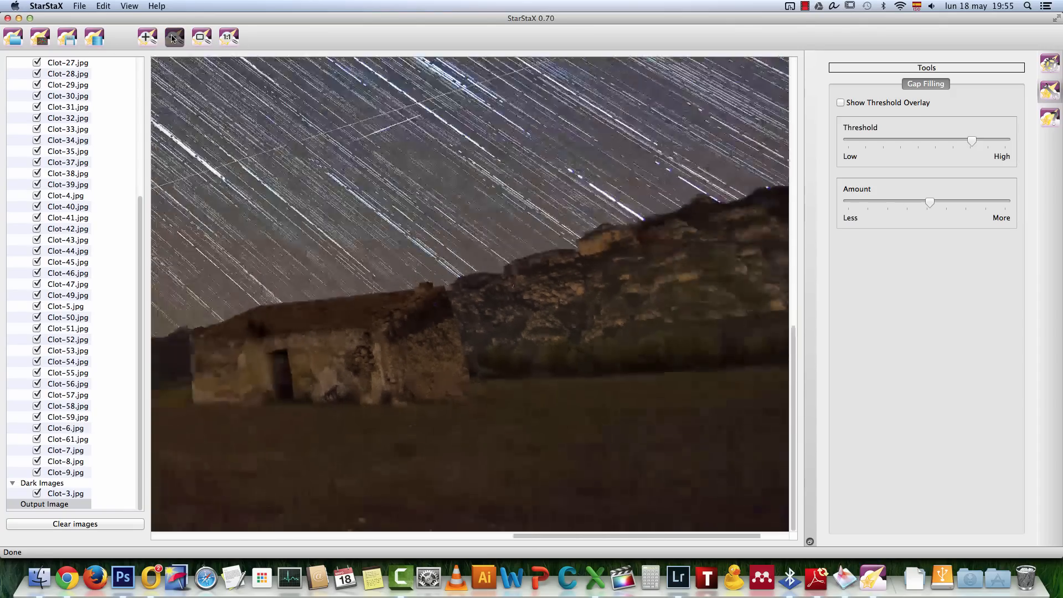
pyautogui.click(175, 39)
pyautogui.click(143, 39)
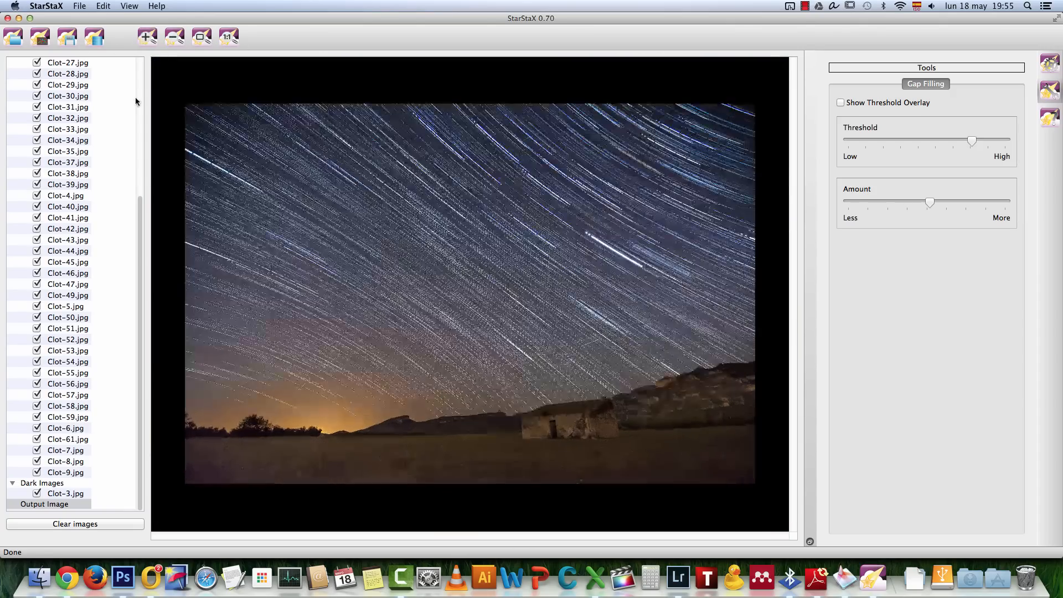
# Switch to Photoshop and resize the merged star trail image to 2000 pixels wide with constrained proportions
pyautogui.click(123, 577)
pyautogui.press('alt+super+i')
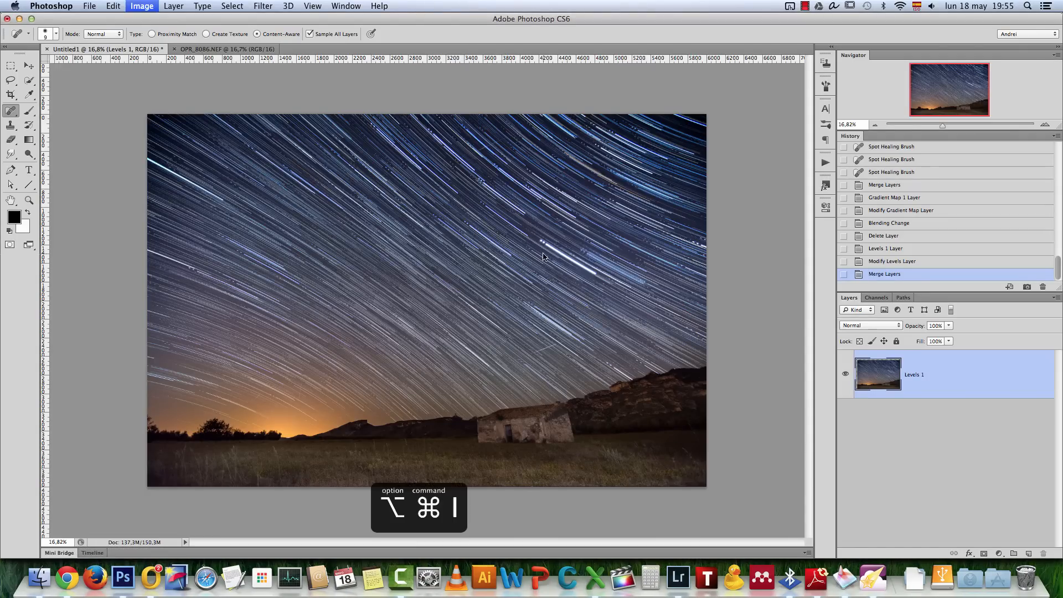
pyautogui.write('2000')
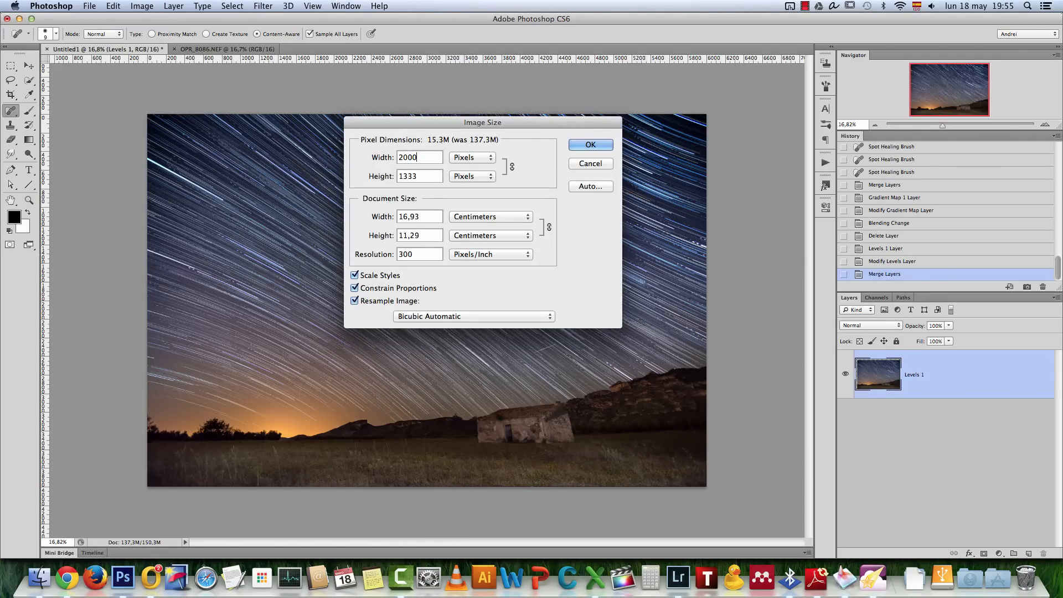
pyautogui.press('Return')
# Examine the resized star trail image at 100% around the house and sky, and as a whole
pyautogui.press('super+1')
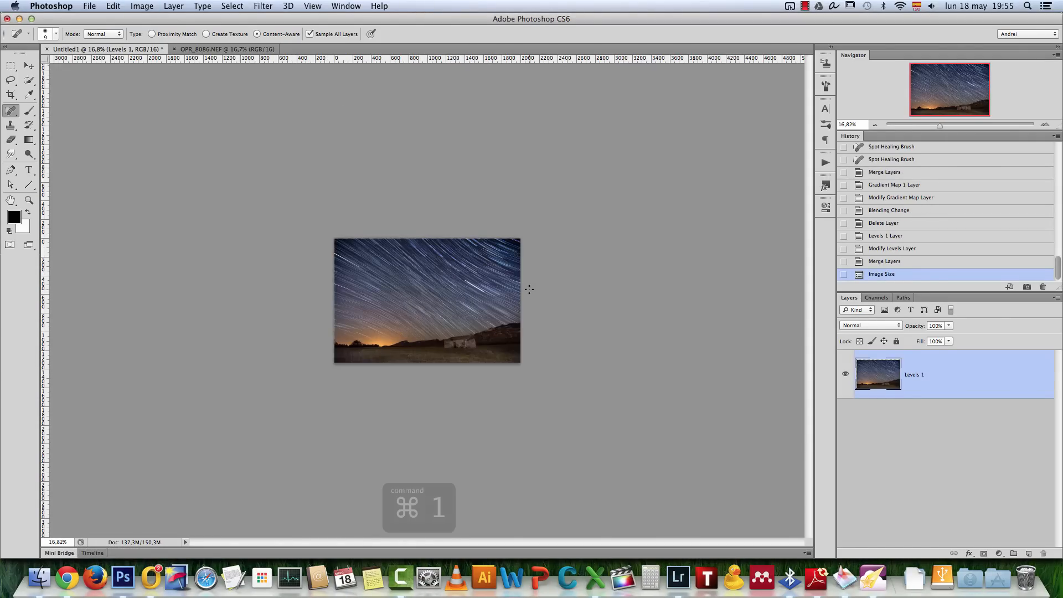
pyautogui.moveTo(951, 90); pyautogui.dragTo(914, 122)
pyautogui.moveTo(558, 441); pyautogui.dragTo(192, 430)
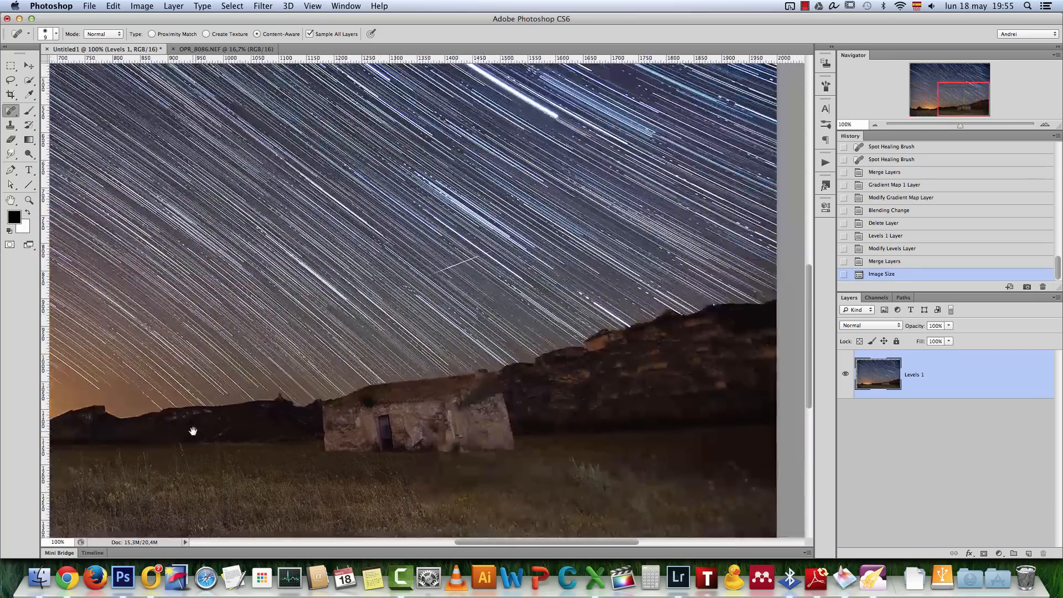
pyautogui.moveTo(469, 341)
pyautogui.mouseDown()
pyautogui.moveTo(552, 289)
pyautogui.moveTo(641, 299)
pyautogui.moveTo(472, 349)
pyautogui.mouseUp()
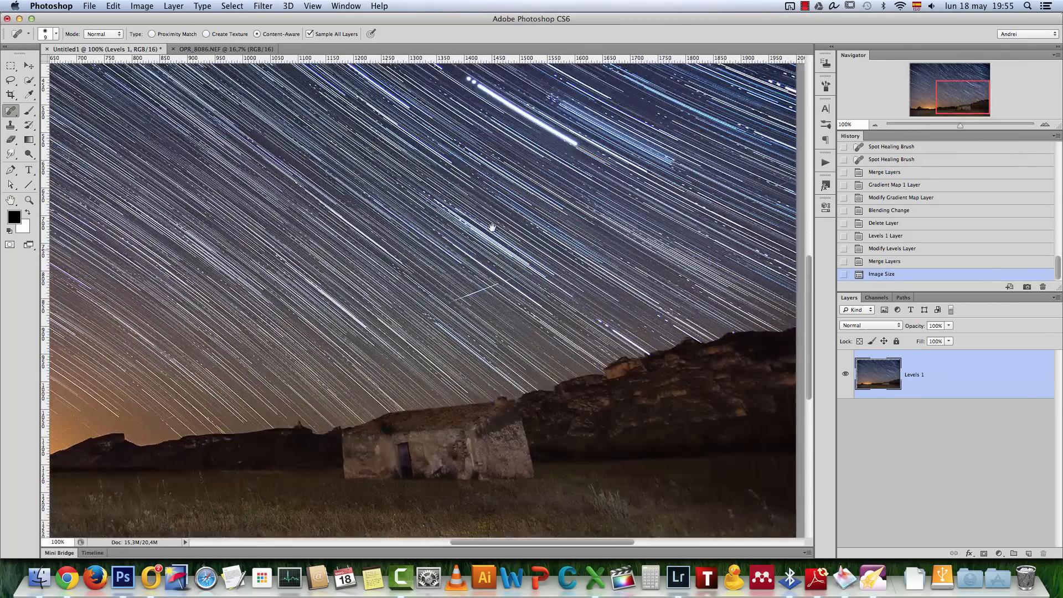
pyautogui.moveTo(491, 228); pyautogui.dragTo(610, 391)
pyautogui.moveTo(304, 326); pyautogui.dragTo(593, 310)
pyautogui.press('super+0')
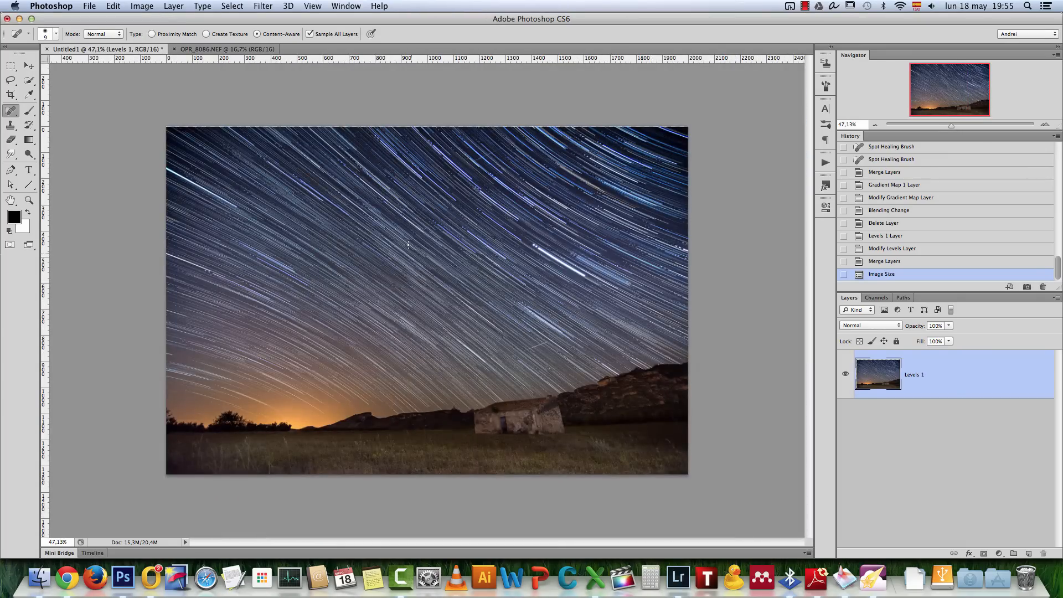
pyautogui.scroll(1, 408, 244)
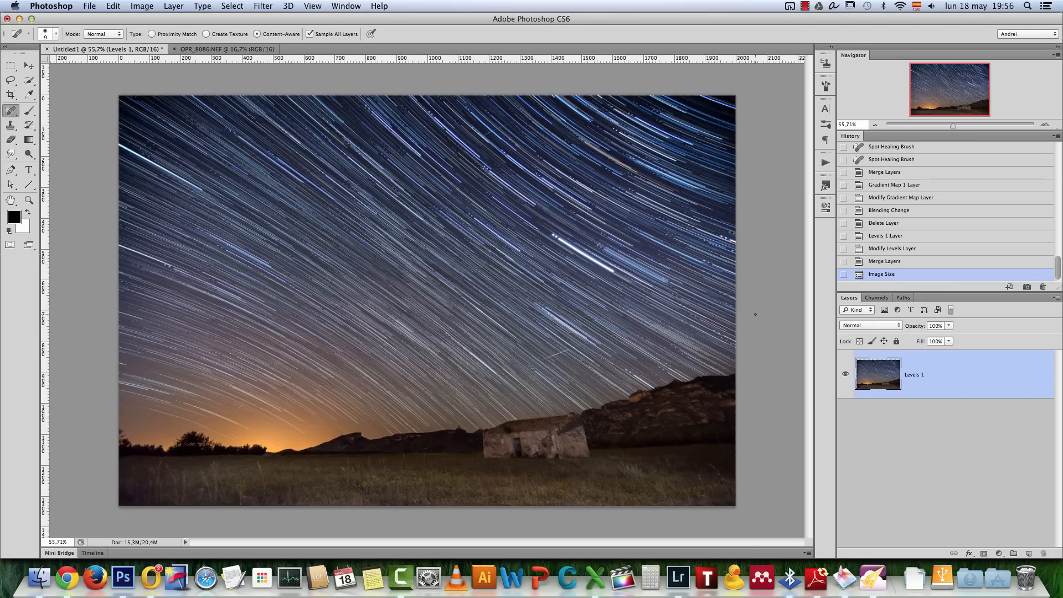
# Switch to Lightroom and crop OPR_7892.NEF to a 16 x 9 aspect ratio, with the frame shifted to keep the foreground
pyautogui.click(685, 577)
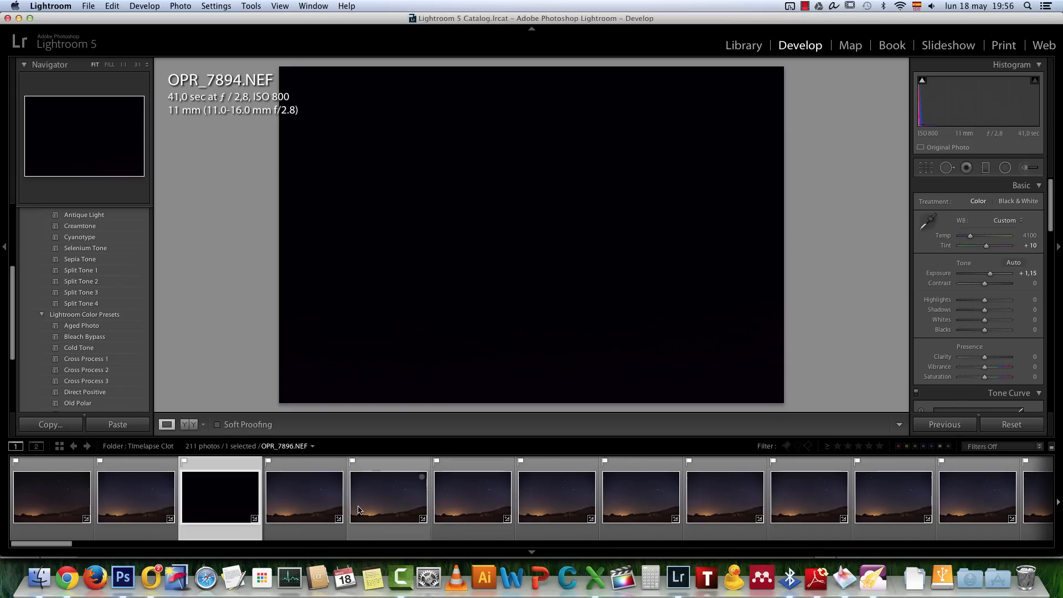
pyautogui.click(132, 493)
pyautogui.click(929, 171)
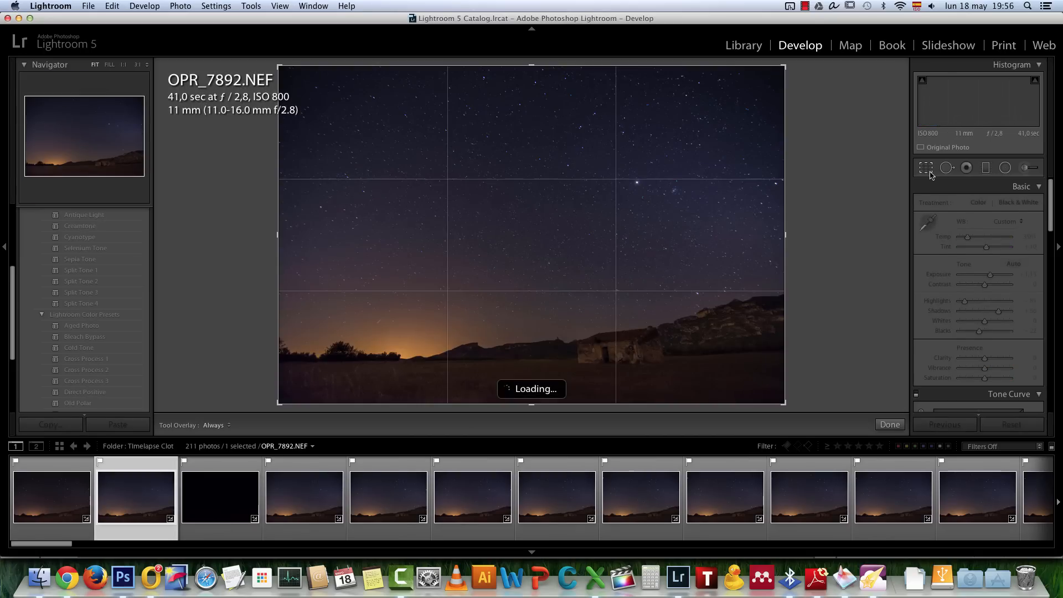
pyautogui.click(1015, 206)
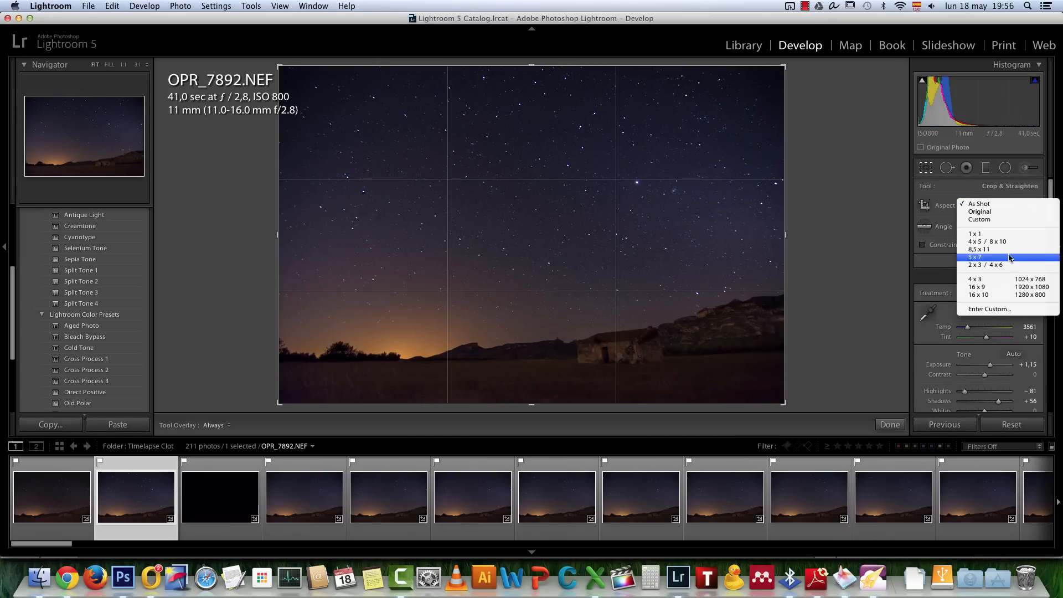
pyautogui.click(978, 287)
pyautogui.moveTo(605, 237); pyautogui.dragTo(588, 188)
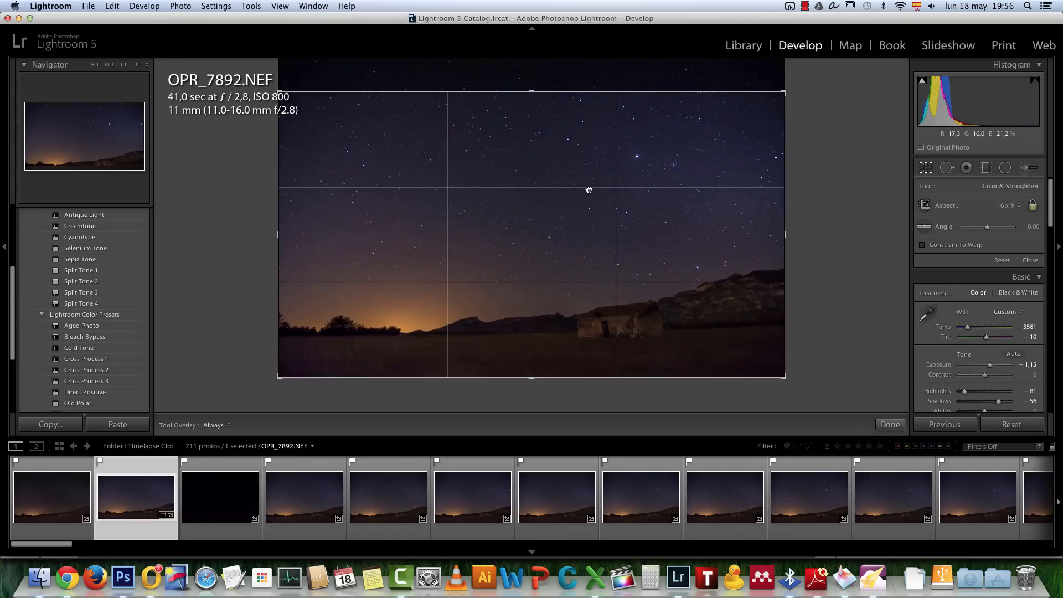
pyautogui.click(888, 425)
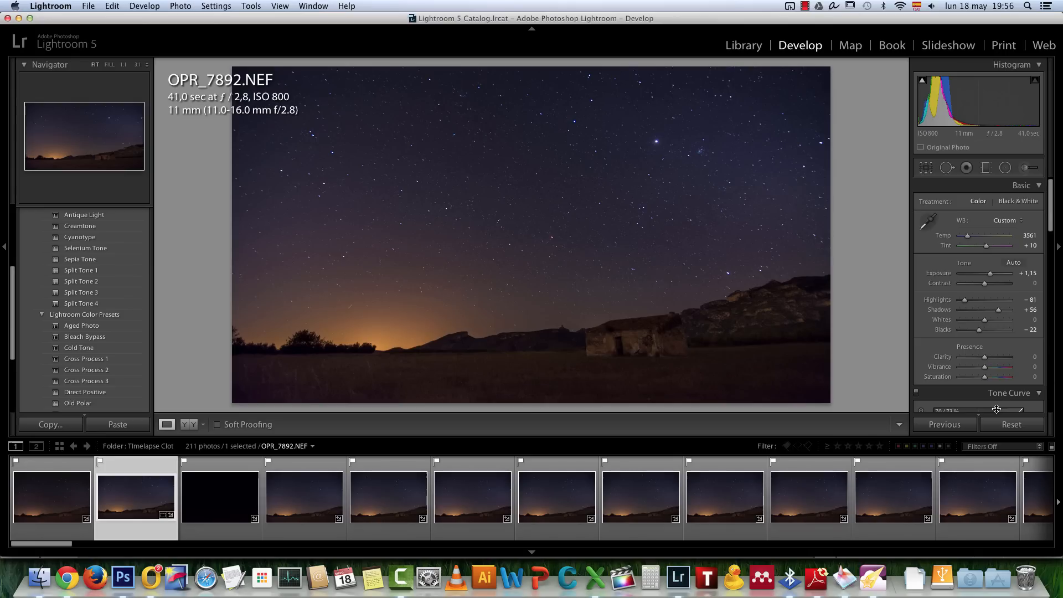
# Open the Sequence application and move its start window aside over Lightroom
pyautogui.click(844, 576)
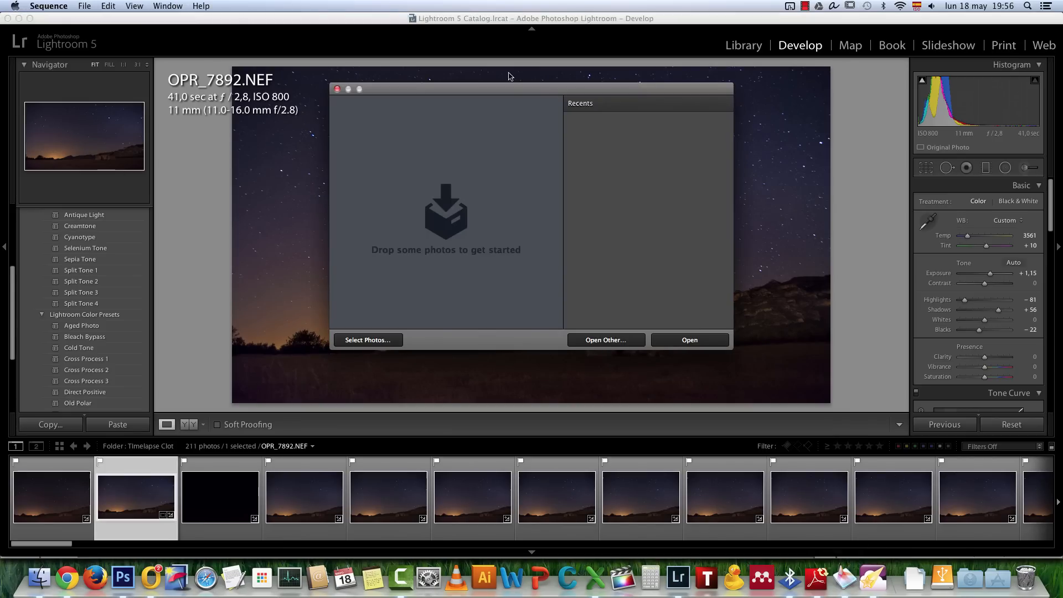
pyautogui.moveTo(513, 87); pyautogui.dragTo(420, 84)
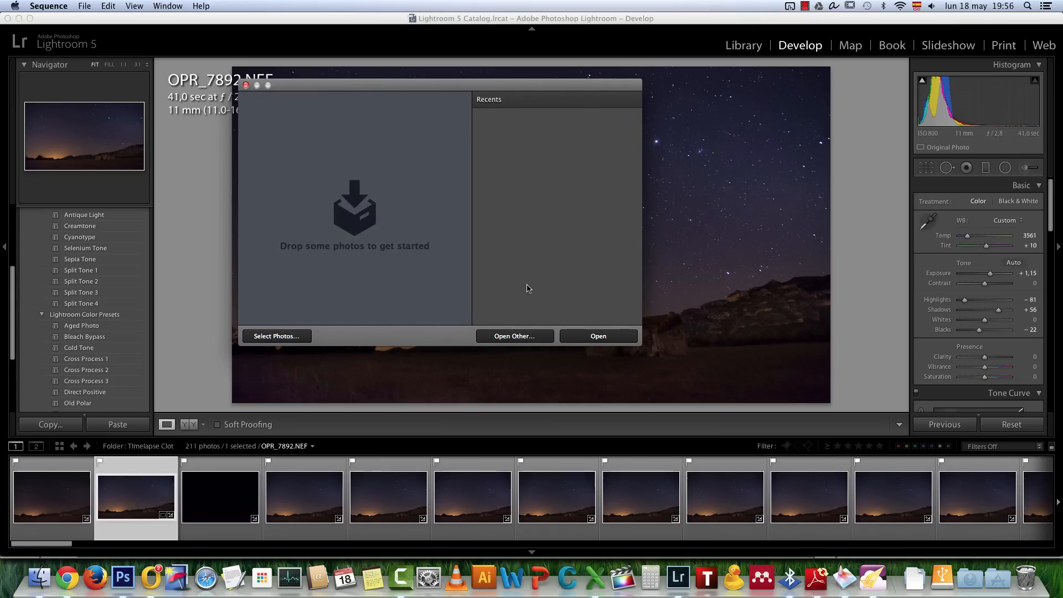
# Load the selected Clot JPG photos from the Startrail-clot folder in Finder into a new timelapse in Sequence
pyautogui.moveTo(425, 87); pyautogui.dragTo(483, 100)
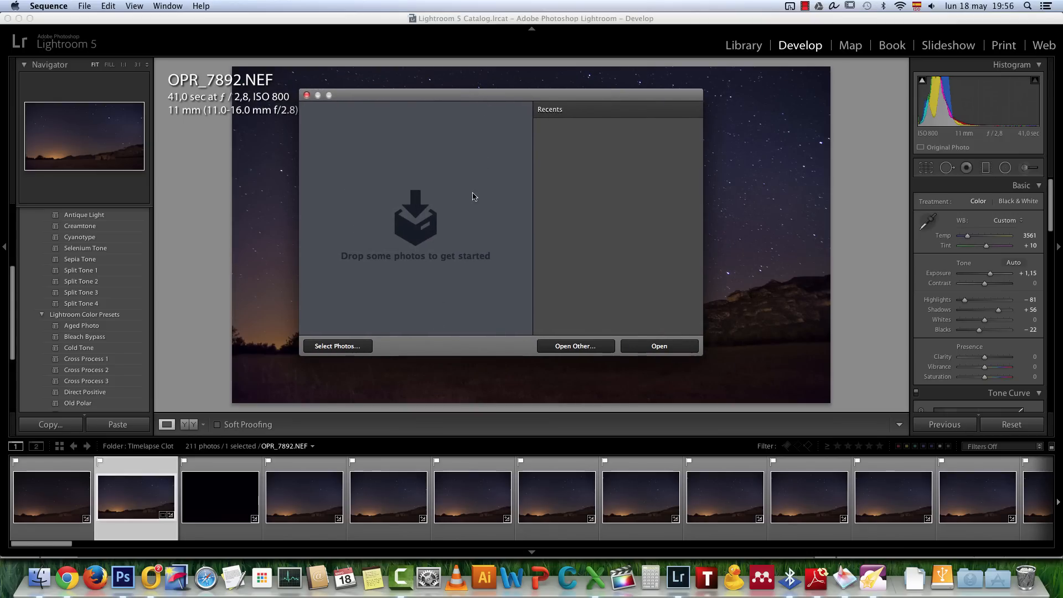
pyautogui.click(42, 576)
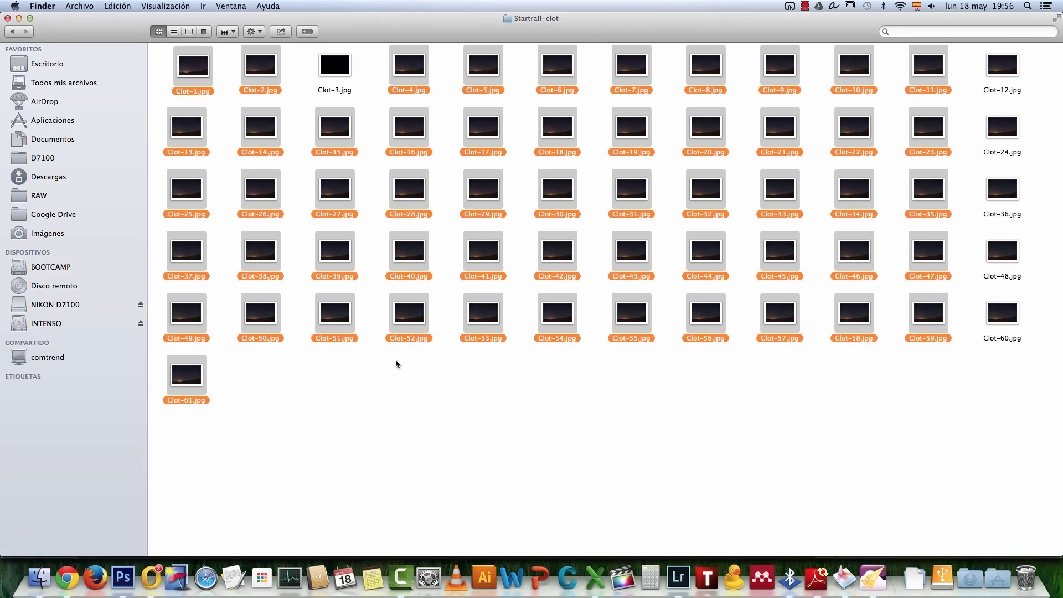
pyautogui.press('cmd+Tab')
pyautogui.moveTo(399, 213); pyautogui.dragTo(437, 160)
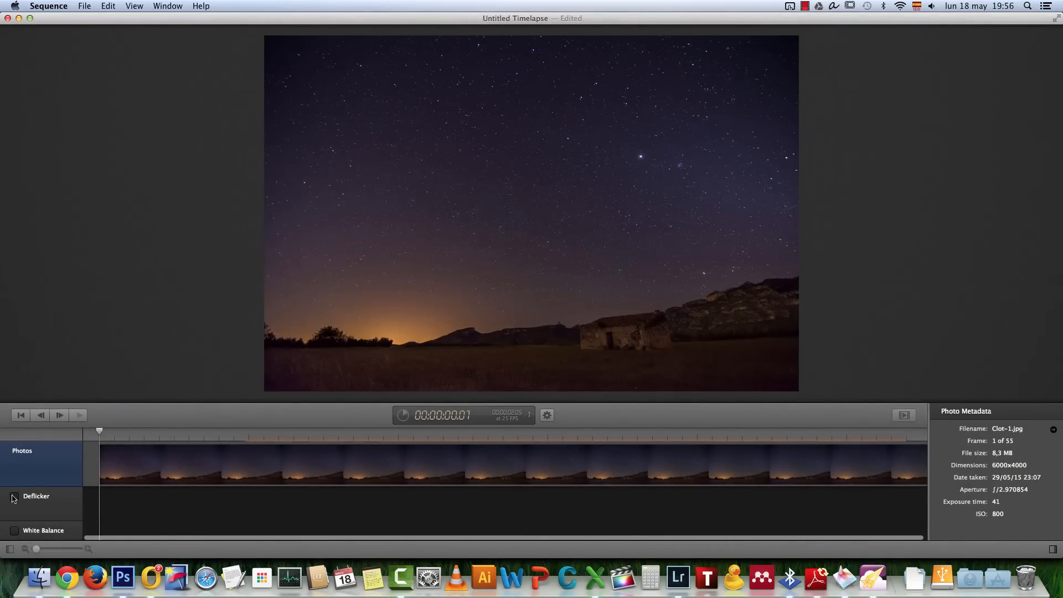
# Enable Deflicker for the timelapse and play the sequence through to preview it
pyautogui.click(15, 496)
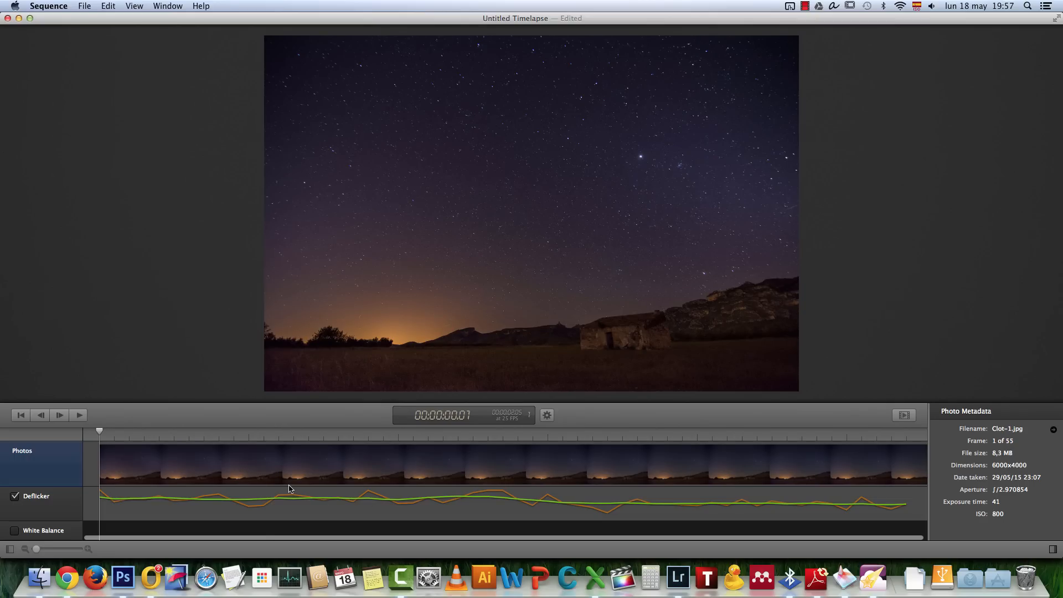
pyautogui.press('space')
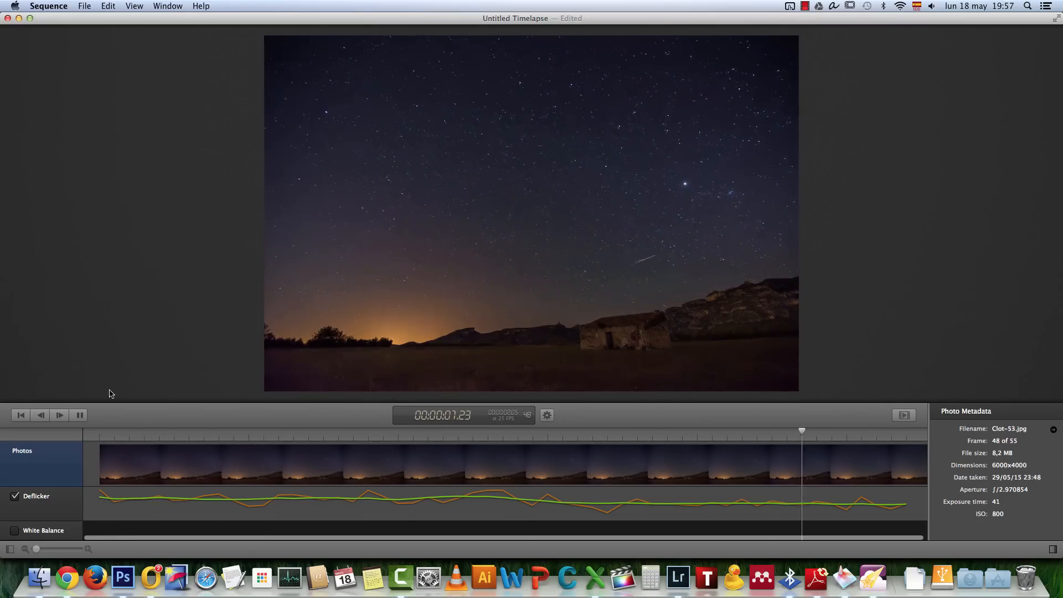
pyautogui.press('space')
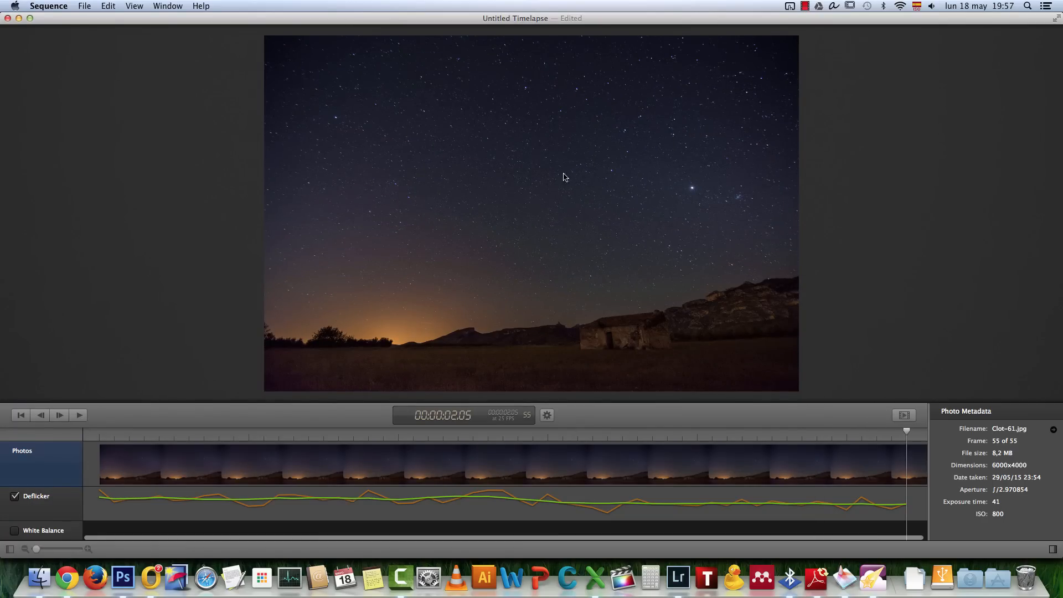
# Review the timelapse's frame rate setting and the video export presets, cancel the export, and replay the preview
pyautogui.click(547, 415)
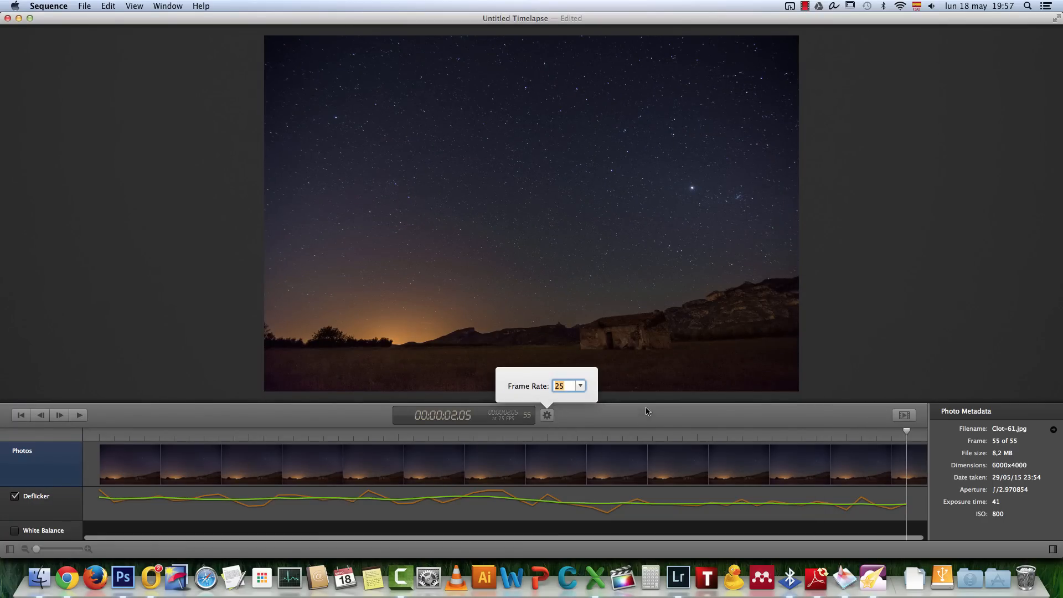
pyautogui.click(905, 415)
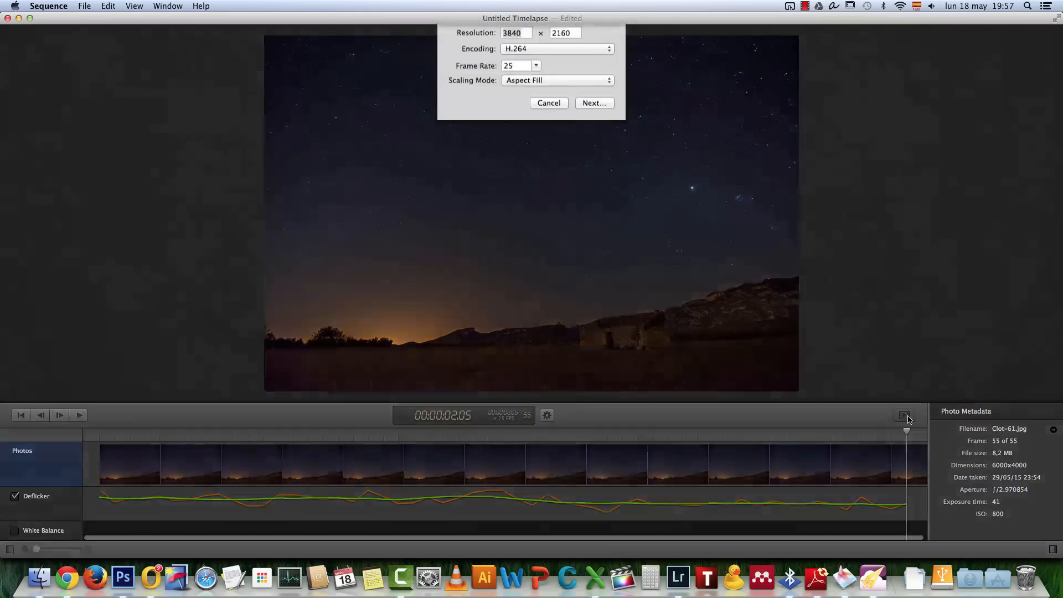
pyautogui.click(574, 72)
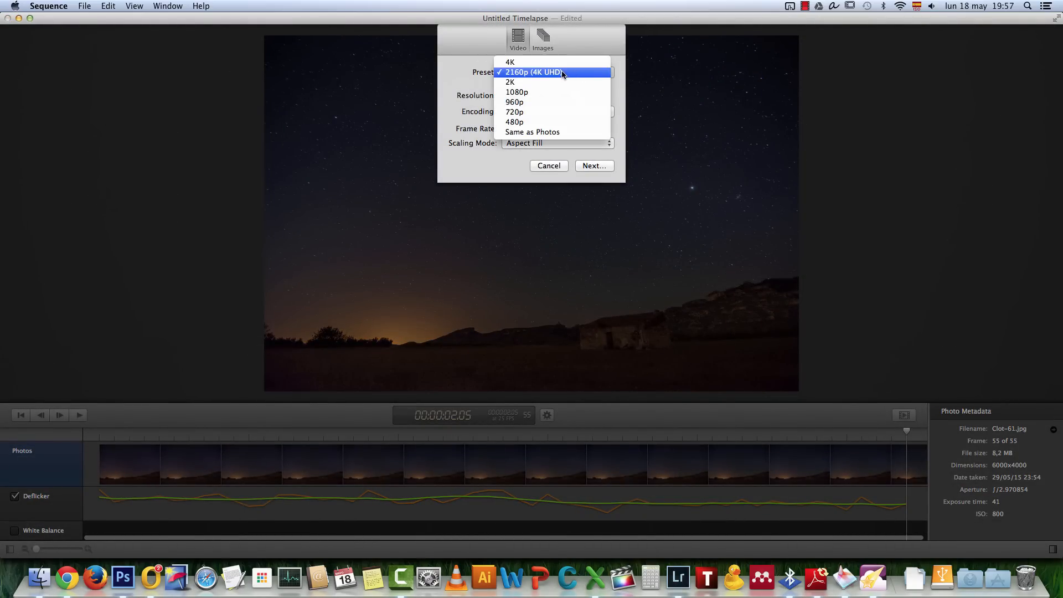
pyautogui.click(593, 42)
pyautogui.click(551, 168)
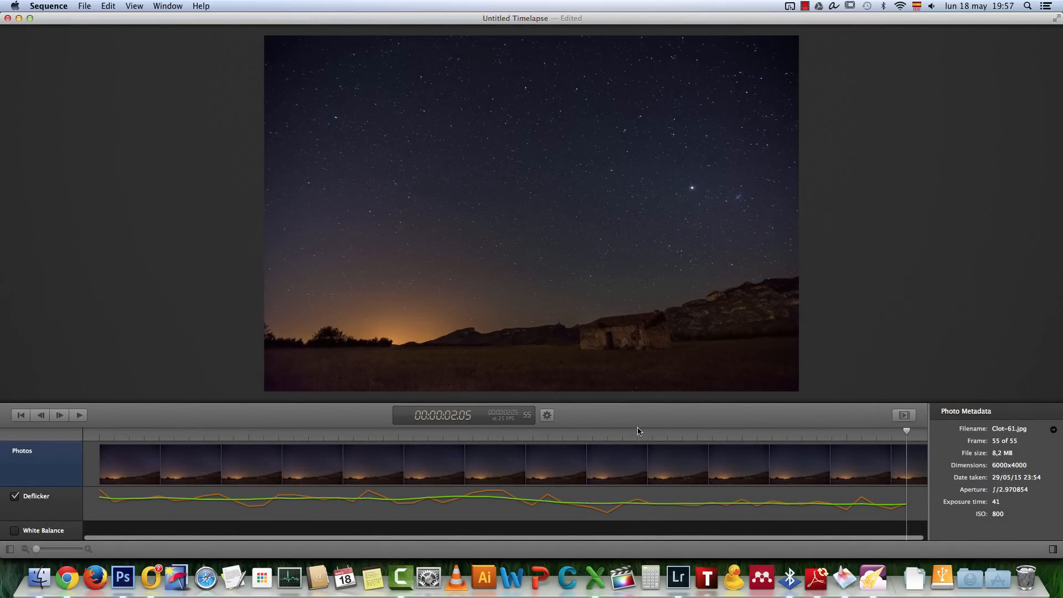
pyautogui.press('space')
# Switch to Lightroom's Slideshow module and select the photos from OPR_7895.NEF through the last starry frame before the dark ones
pyautogui.click(678, 577)
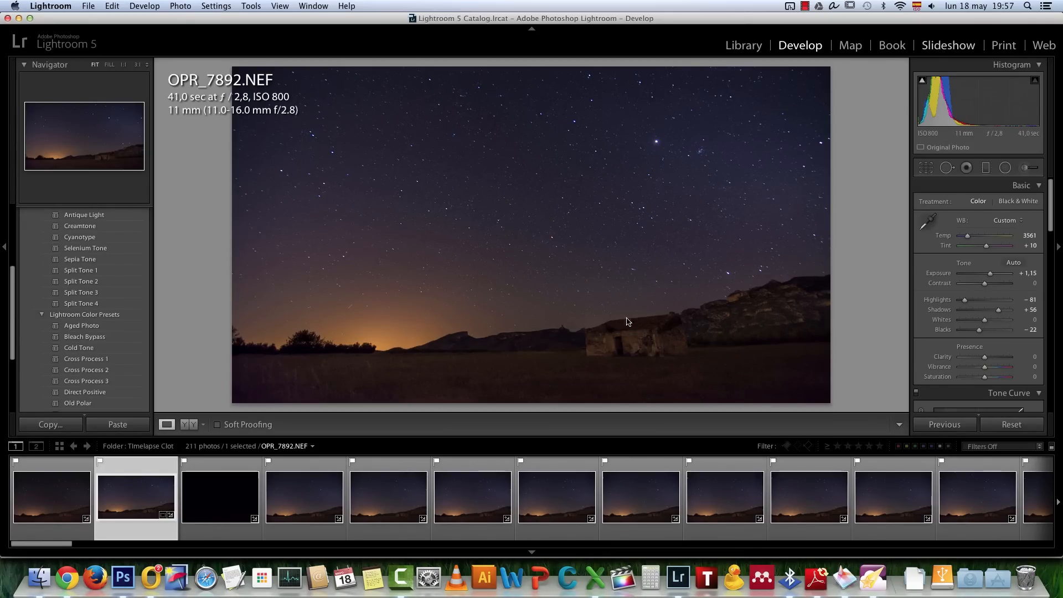
pyautogui.click(946, 49)
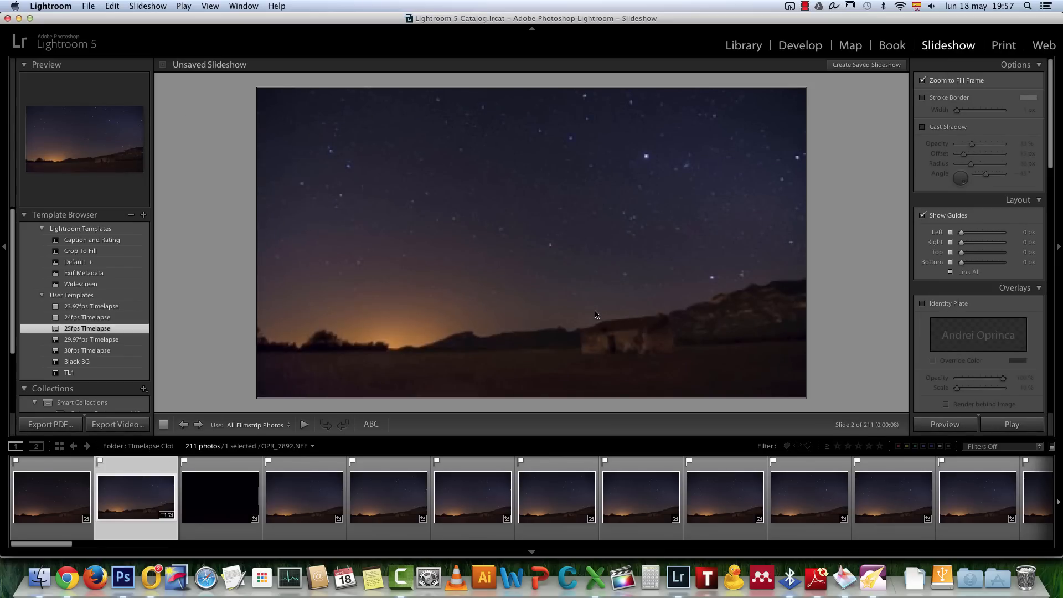
pyautogui.click(301, 505)
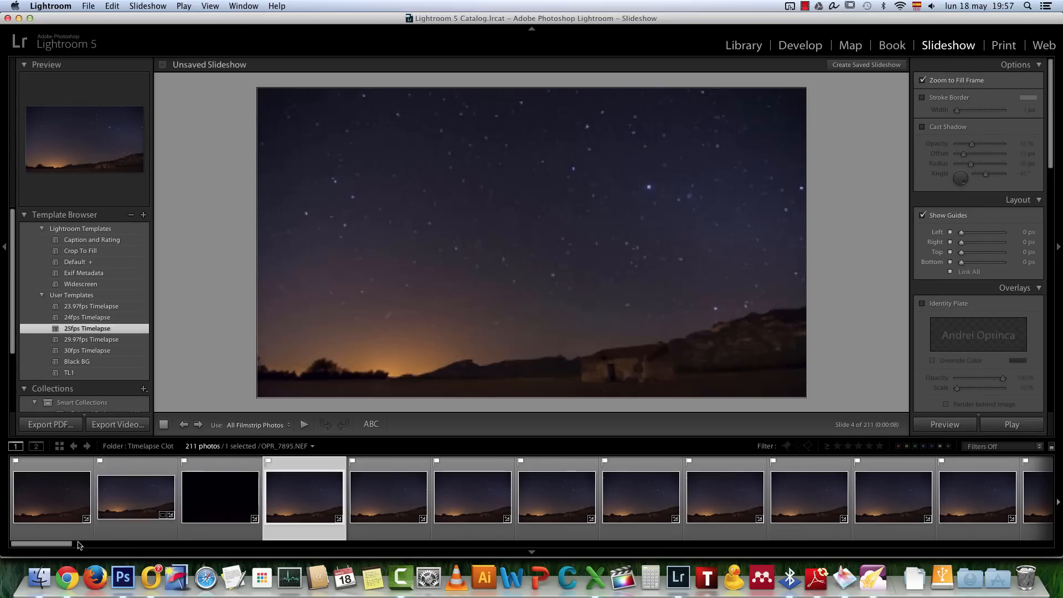
pyautogui.scroll(-3, 226, 542)
pyautogui.moveTo(226, 543); pyautogui.dragTo(990, 536)
pyautogui.hscroll(-5, 852, 529)
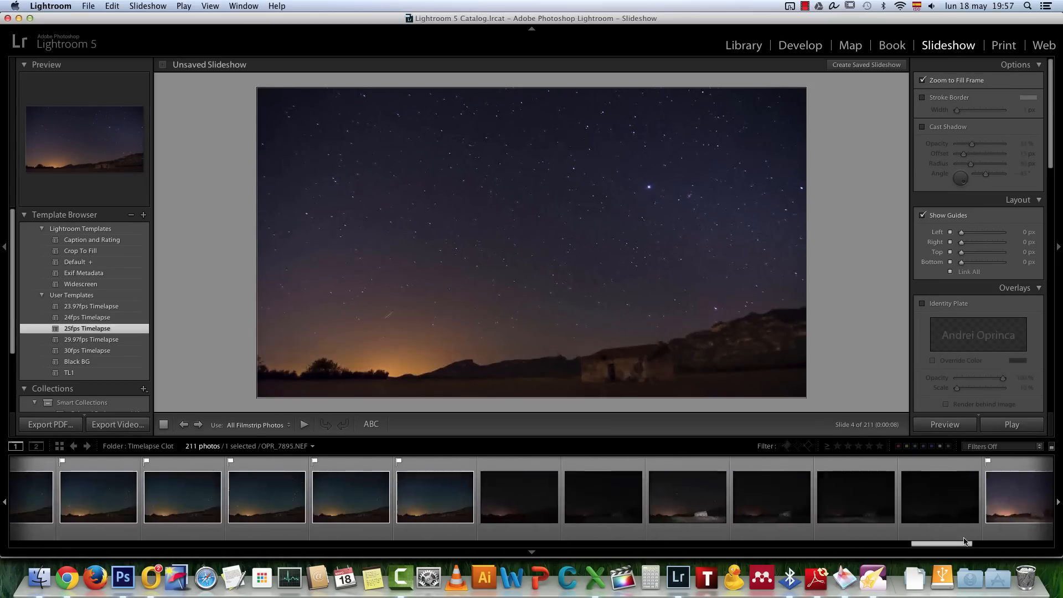
pyautogui.keyDown('shift'); pyautogui.click(591, 499); pyautogui.keyUp('shift')
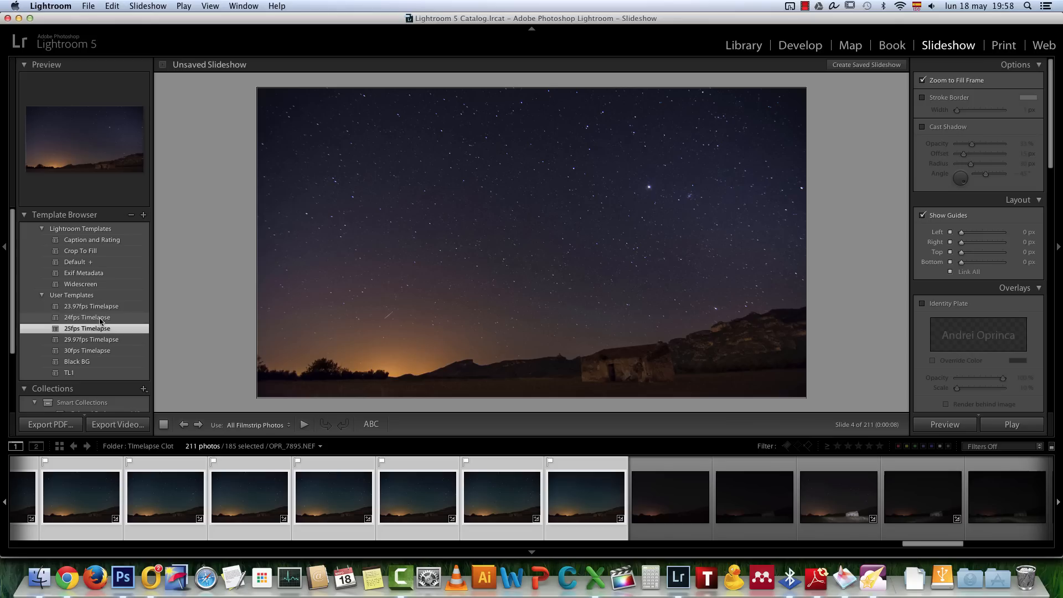
# Examine the video presets offered for exporting the slideshow, and cancel the export
pyautogui.click(118, 425)
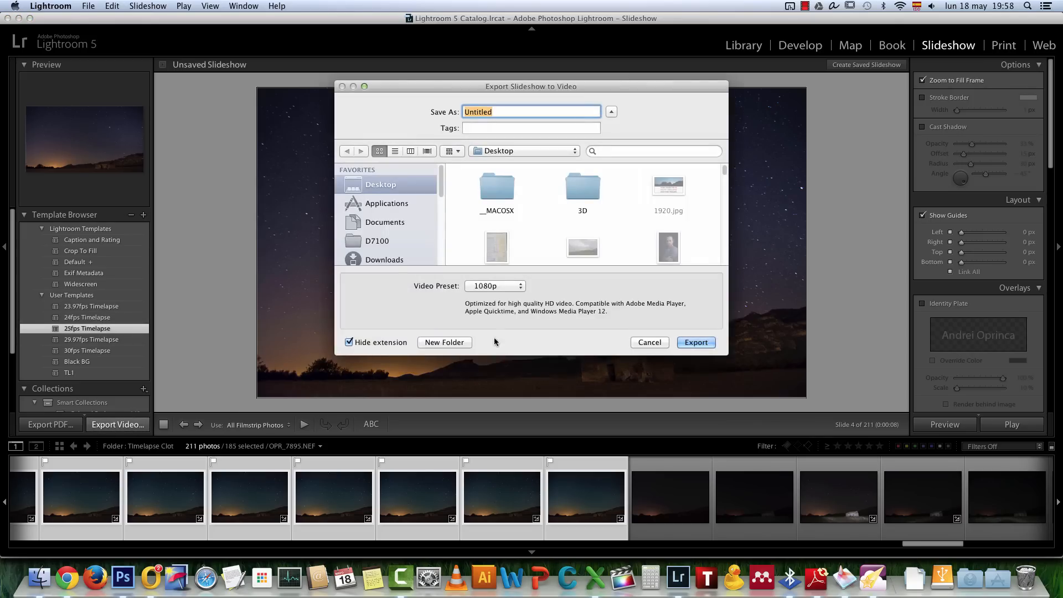
pyautogui.click(515, 287)
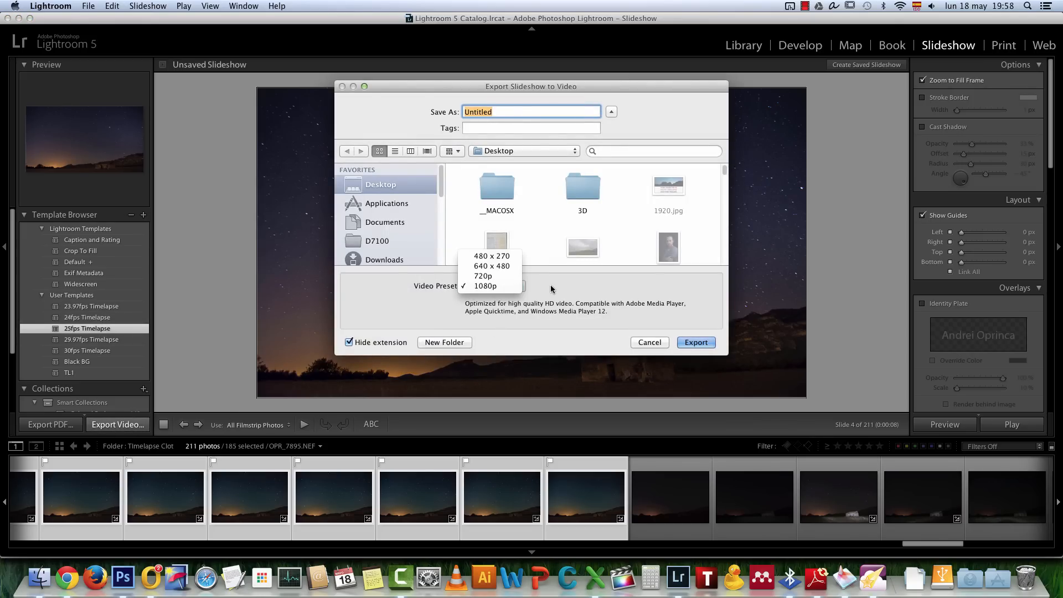
pyautogui.click(504, 287)
pyautogui.click(496, 285)
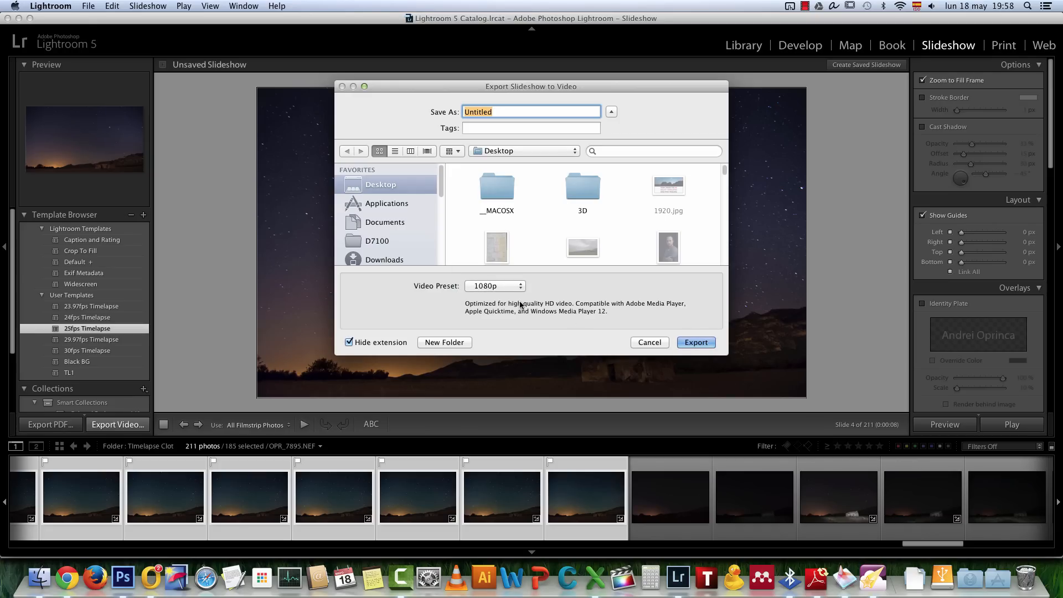
pyautogui.click(504, 286)
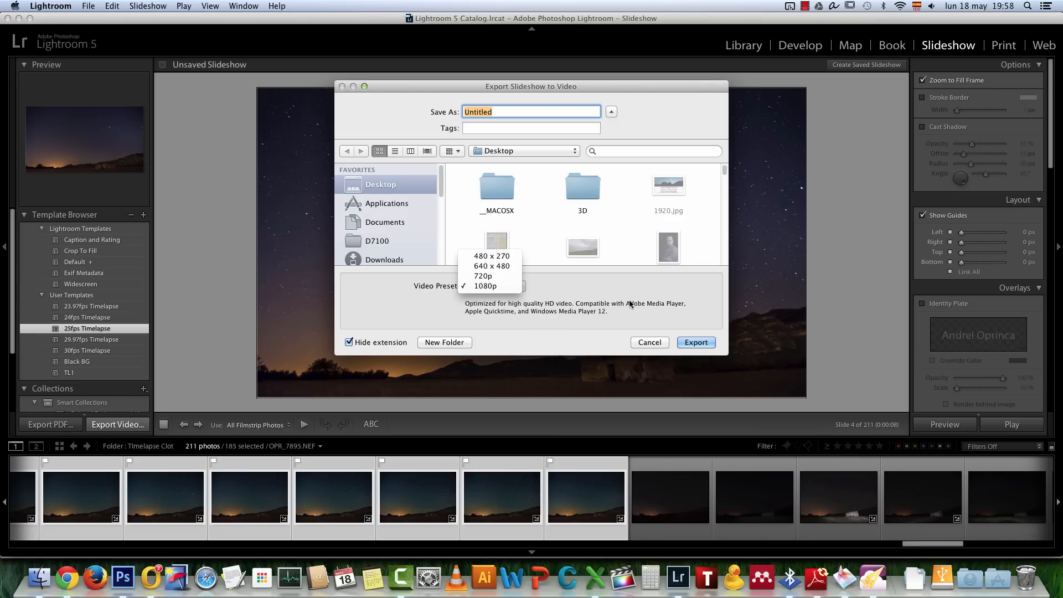
pyautogui.click(641, 320)
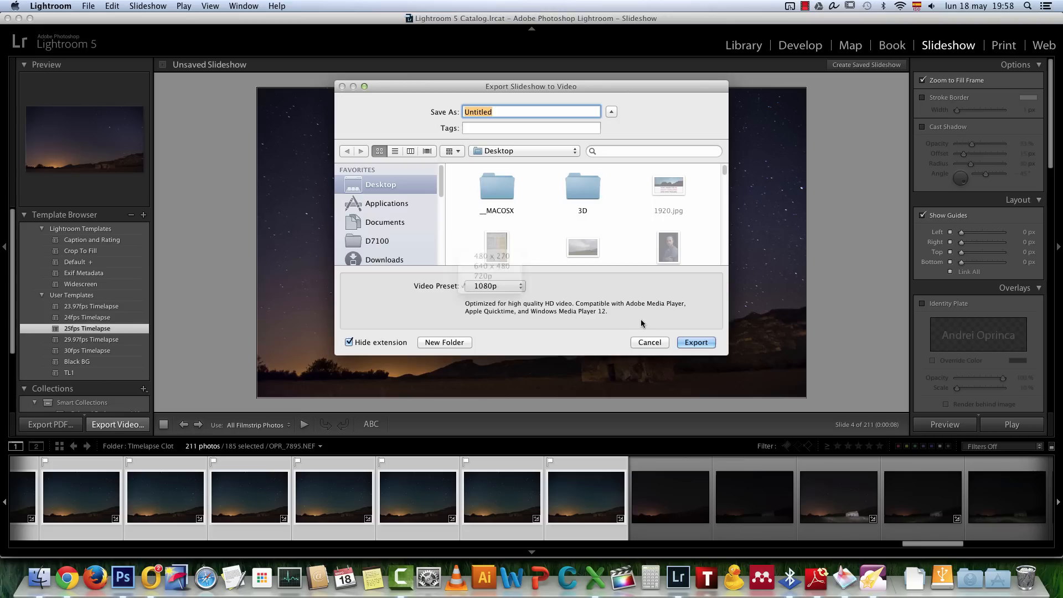
pyautogui.click(650, 343)
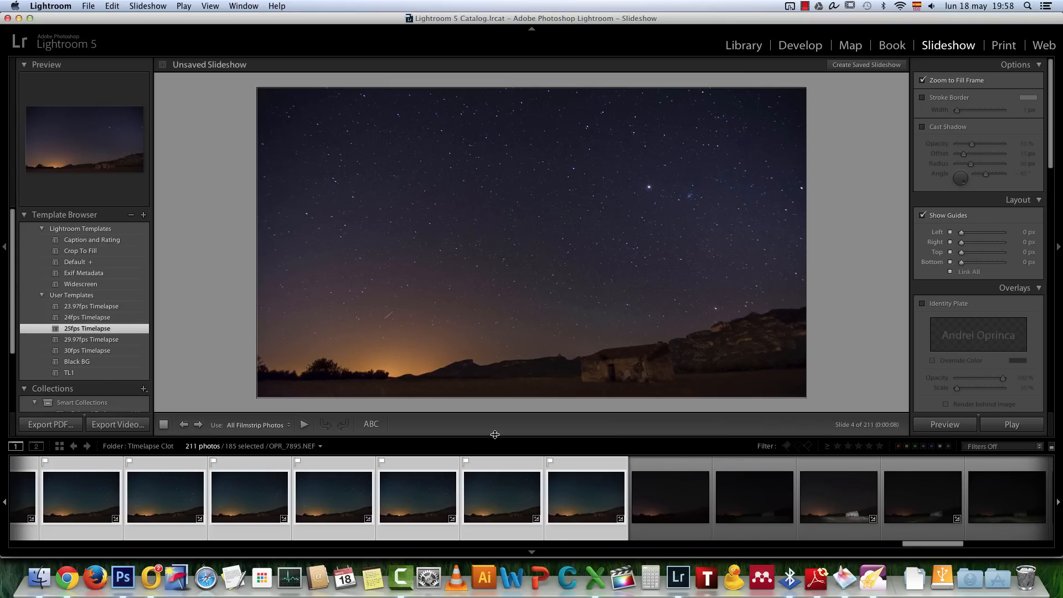
# Switch to Photoshop to bring back the resized star trail image
pyautogui.click(122, 576)
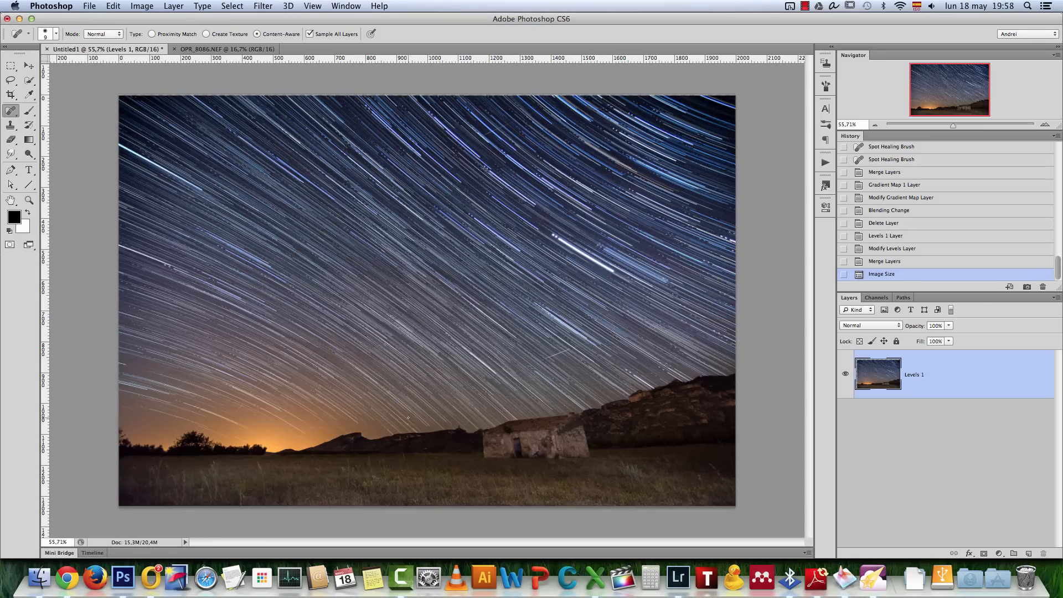